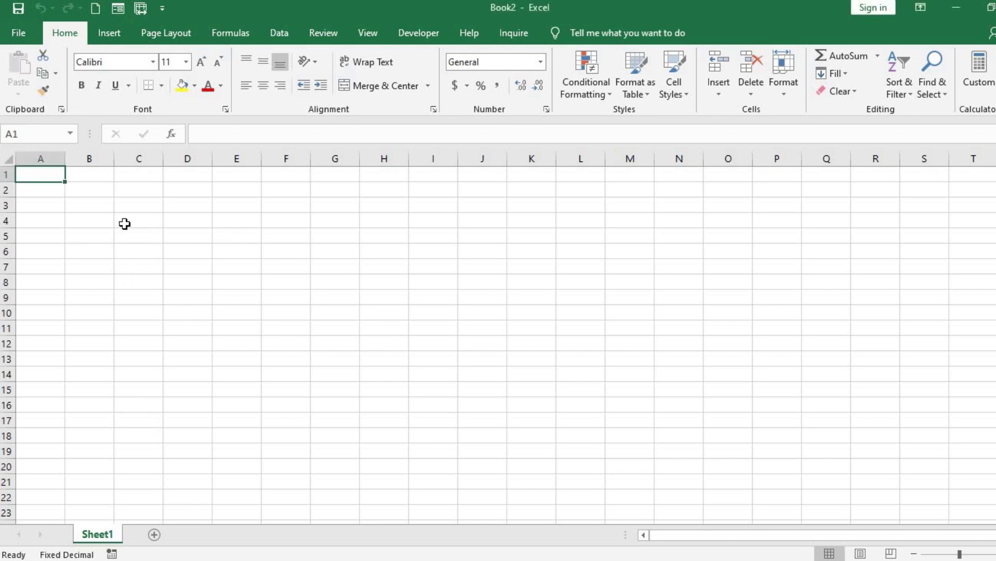
# Fill the block A1:E5 with a dark grey theme colour
pyautogui.moveTo(43, 173)
pyautogui.mouseDown()
pyautogui.moveTo(147, 221)
pyautogui.moveTo(242, 224)
pyautogui.moveTo(244, 237)
pyautogui.mouseUp()
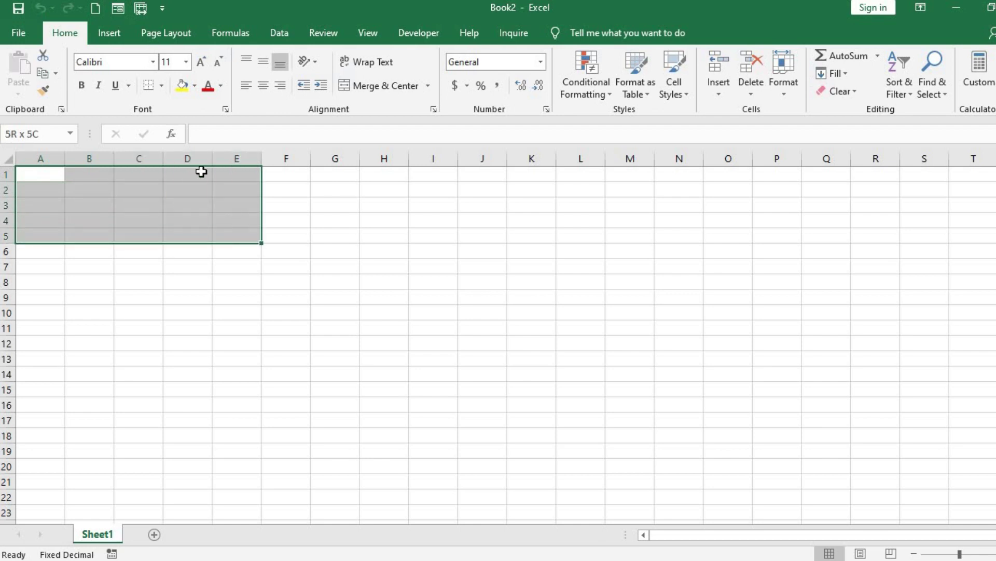
pyautogui.click(194, 87)
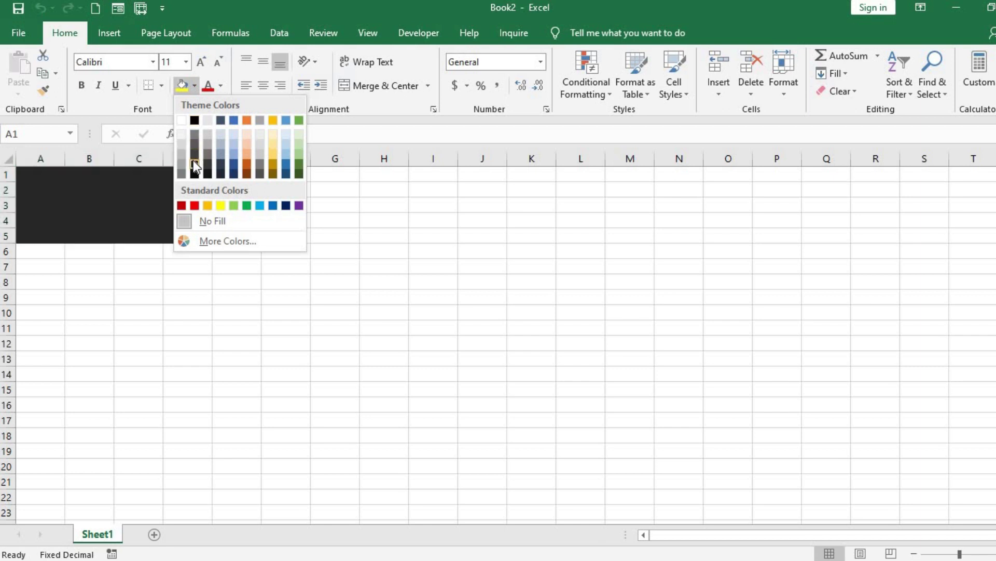
pyautogui.click(194, 158)
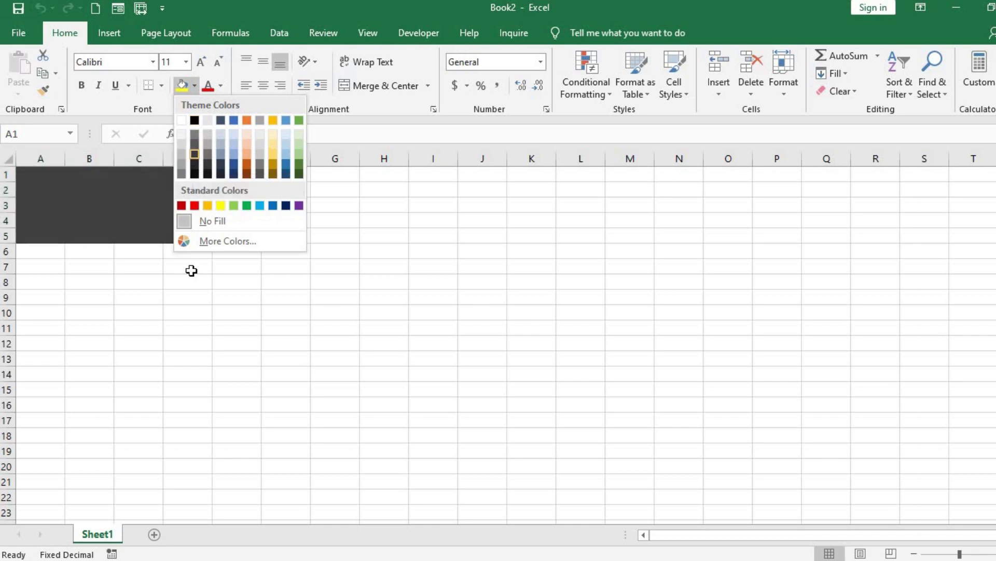
pyautogui.click(186, 285)
pyautogui.click(142, 190)
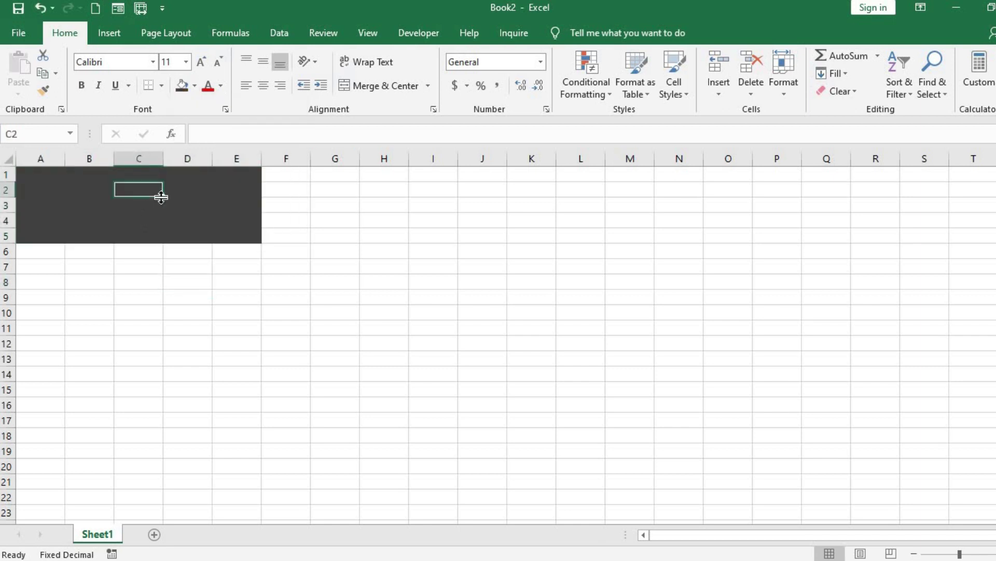
# Type the labels Maju in C2, Kanan in D3, Mundur in C4 and Kiri in B3
pyautogui.write('maju')
pyautogui.press('Return')
pyautogui.click(164, 203)
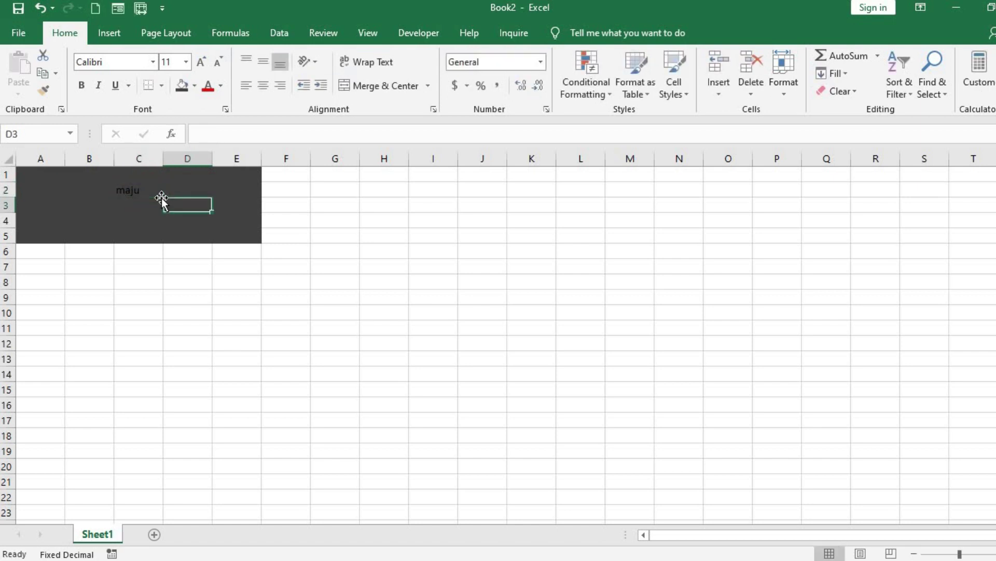
pyautogui.write('Kanan')
pyautogui.press('Return')
pyautogui.press('Left')
pyautogui.write('Maju')
pyautogui.press('BackSpace')
pyautogui.press('BackSpace')
pyautogui.press('BackSpace')
pyautogui.write('undur')
pyautogui.press('Return')
pyautogui.press('Up')
pyautogui.press('Up')
pyautogui.press('Left')
pyautogui.write('Kiri')
pyautogui.press('Return')
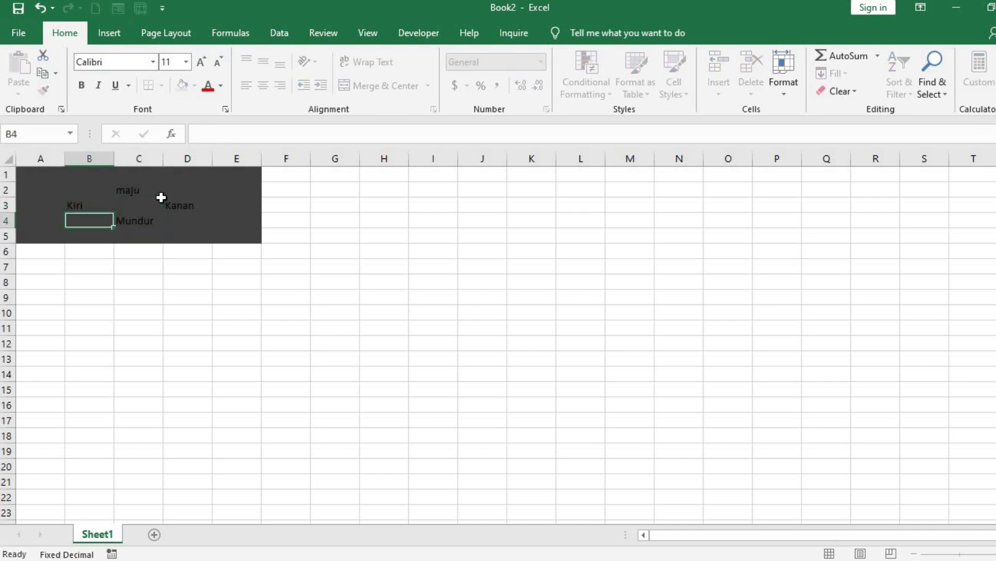
# Retype Maju in C2, then centre-align the labels in B2:D4
pyautogui.press('Up')
pyautogui.press('Right')
pyautogui.press('Up')
pyautogui.write('MAju')
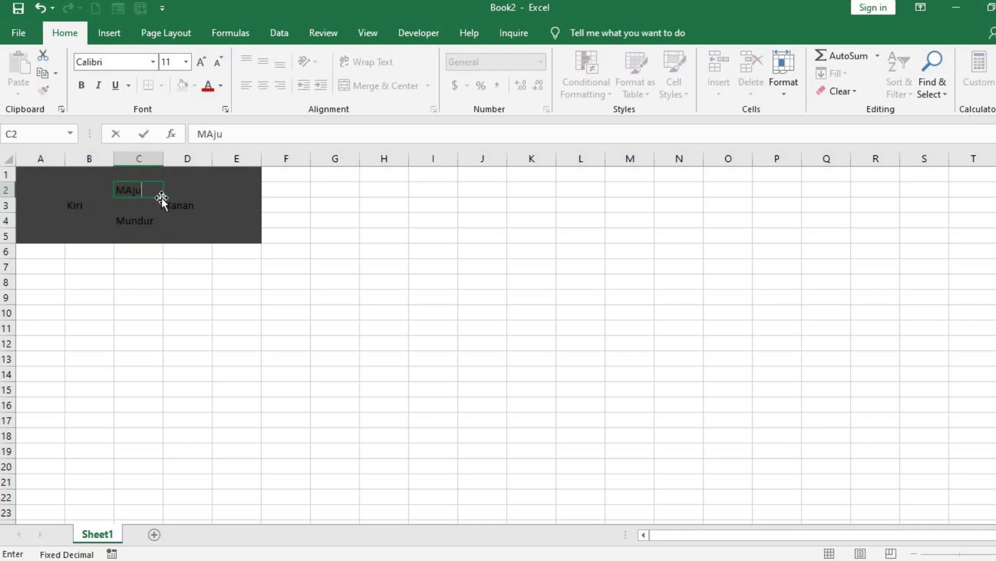
pyautogui.click(162, 200)
pyautogui.press('Up')
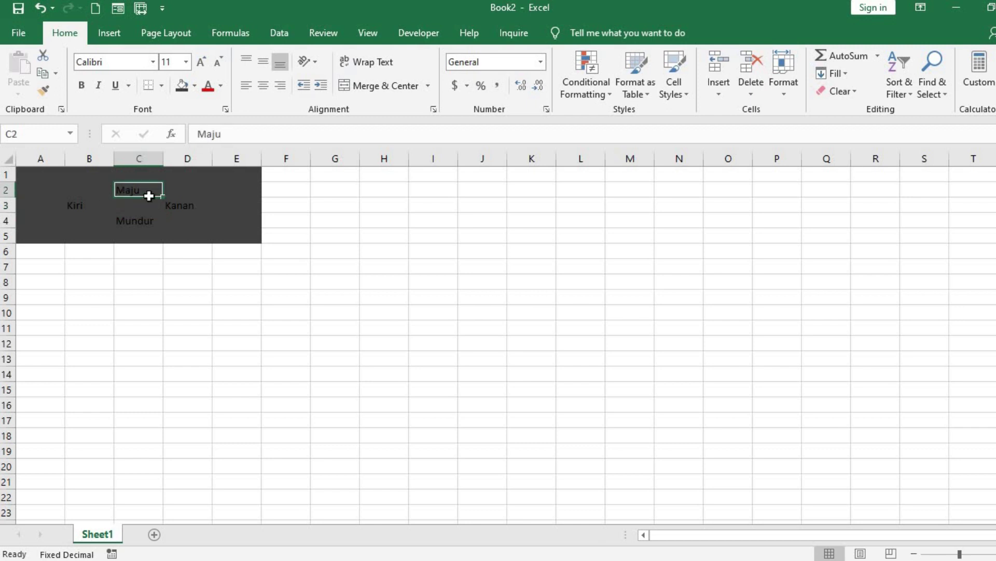
pyautogui.moveTo(91, 191); pyautogui.dragTo(182, 221)
pyautogui.click(264, 86)
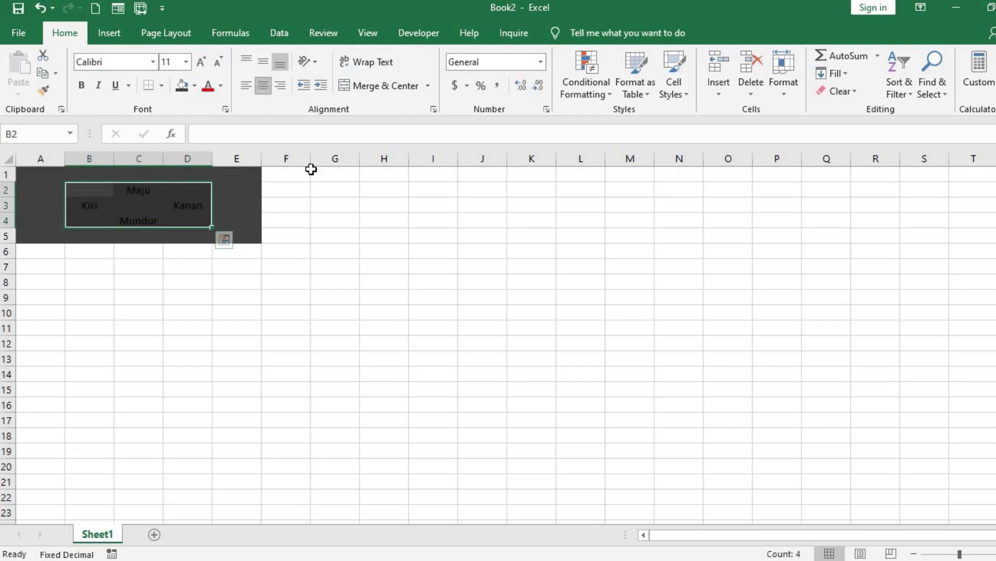
# Fill the label cells C2, D3, C4 and B3 light blue
pyautogui.click(313, 192)
pyautogui.click(140, 193)
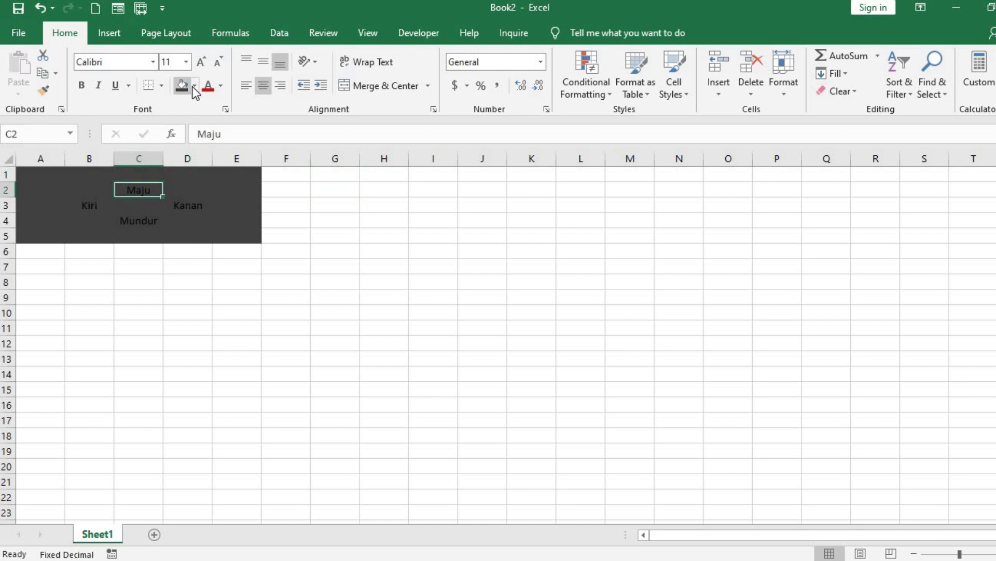
pyautogui.click(193, 87)
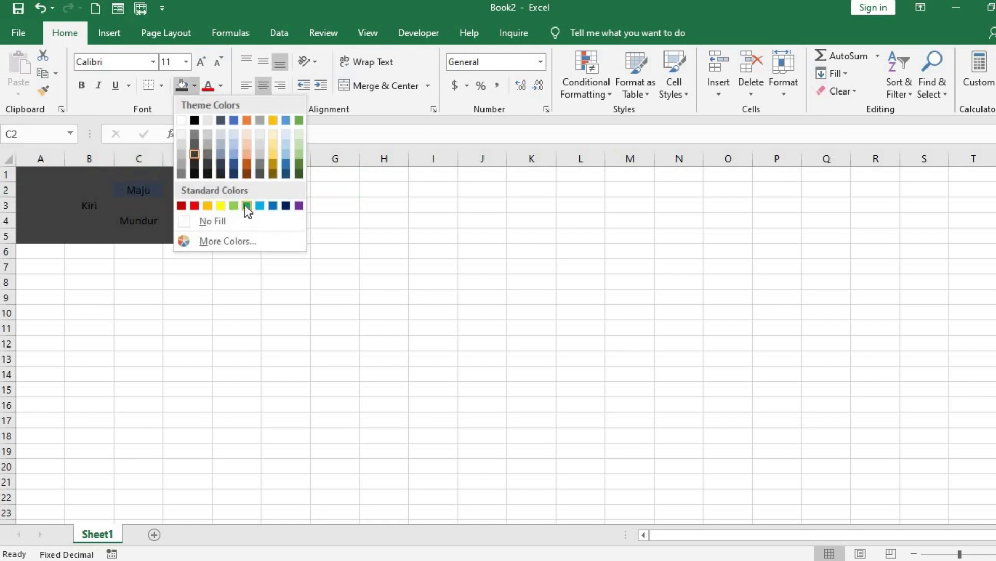
pyautogui.click(260, 205)
pyautogui.click(189, 211)
pyautogui.click(181, 85)
pyautogui.click(143, 220)
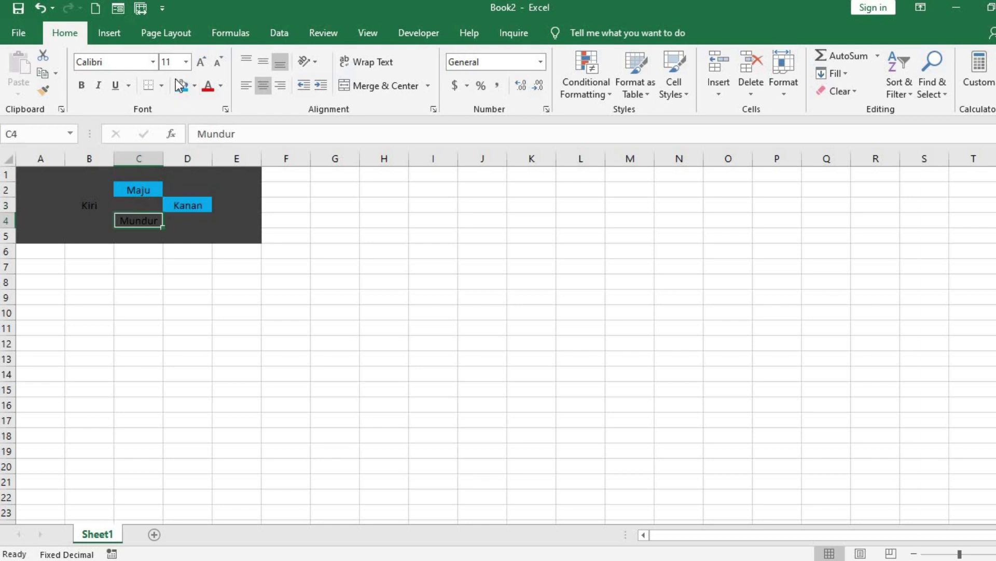
pyautogui.click(180, 86)
pyautogui.click(86, 204)
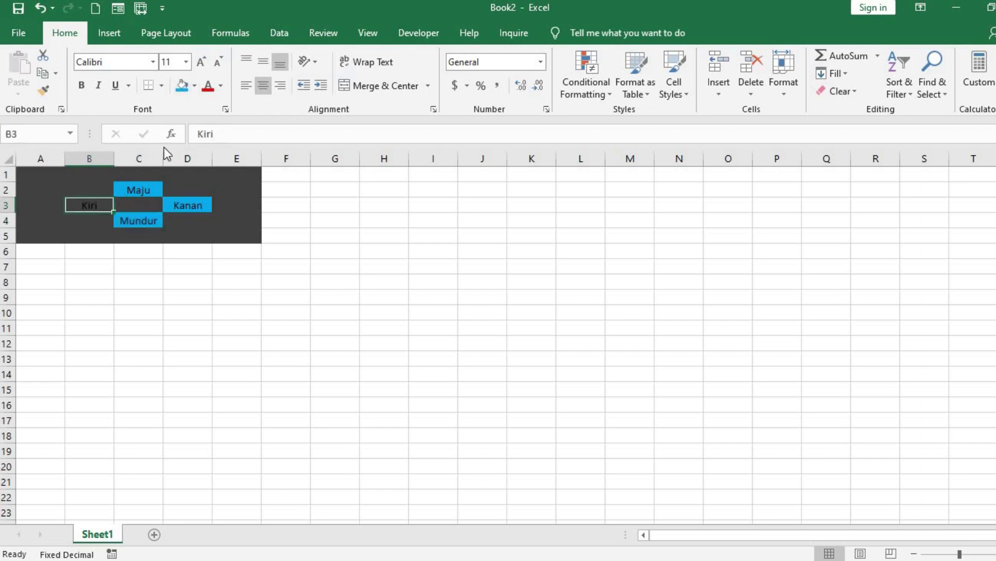
pyautogui.click(181, 86)
# Give C2, D3, C4 and B3 each a thick outside border
pyautogui.click(145, 190)
pyautogui.click(160, 86)
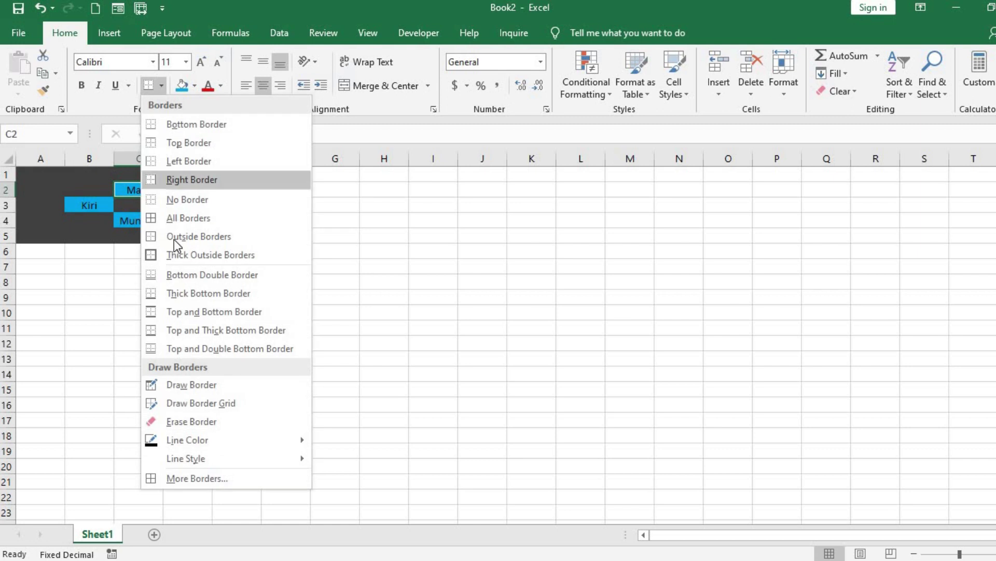
pyautogui.click(187, 254)
pyautogui.click(189, 208)
pyautogui.click(148, 87)
pyautogui.click(146, 222)
pyautogui.click(148, 87)
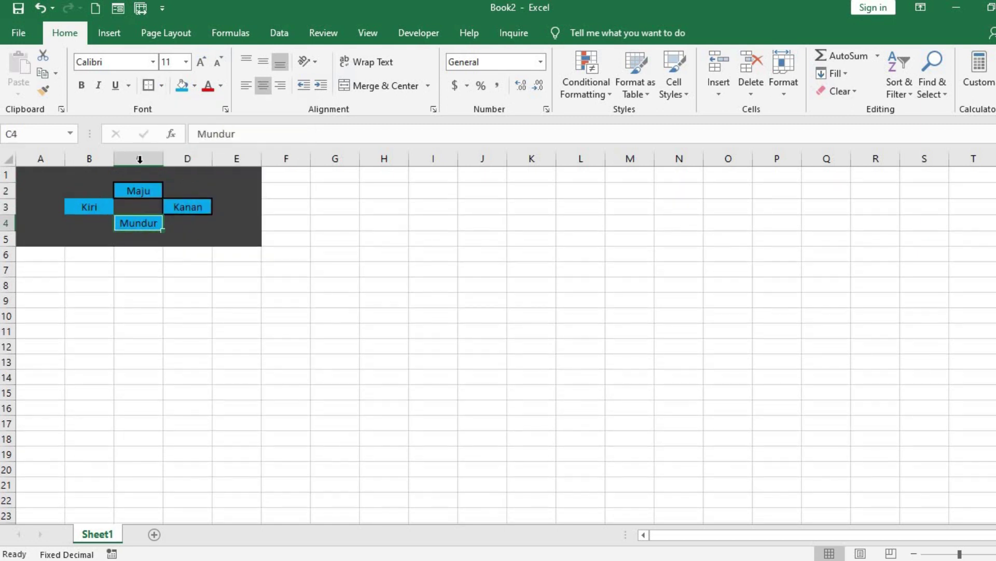
pyautogui.click(96, 206)
pyautogui.click(149, 86)
# Fill the centre cell C3 yellow
pyautogui.click(140, 209)
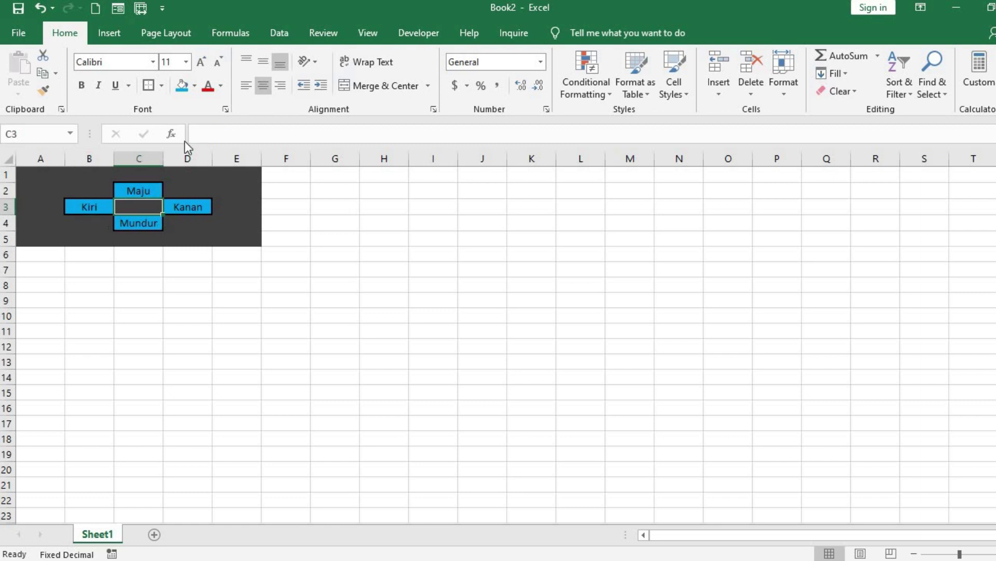
pyautogui.click(194, 86)
pyautogui.click(219, 203)
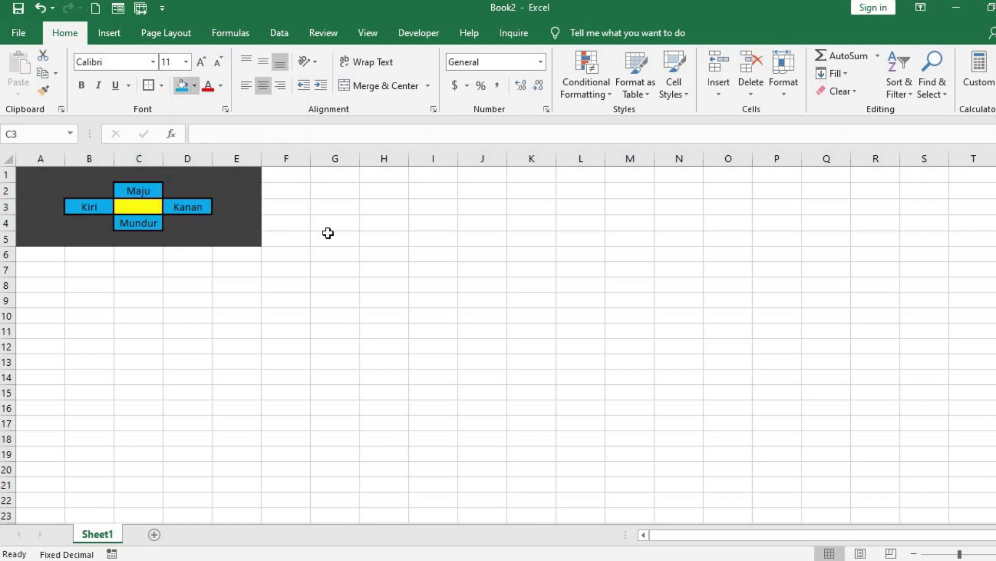
pyautogui.click(331, 237)
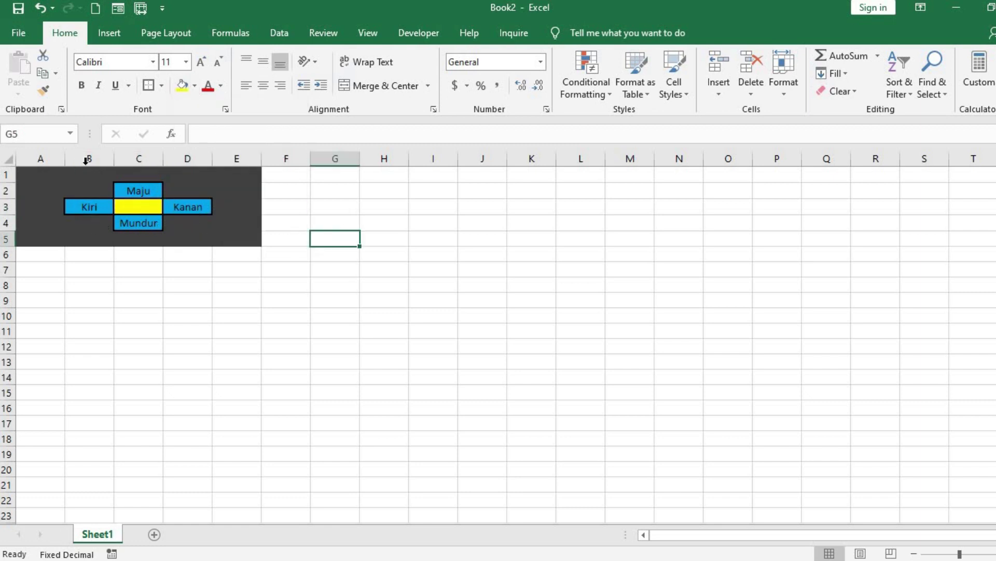
# Narrow columns A and E to thin strips, with A narrowed slightly further
pyautogui.moveTo(65, 158); pyautogui.dragTo(37, 159)
pyautogui.moveTo(234, 158); pyautogui.dragTo(210, 158)
pyautogui.moveTo(36, 158); pyautogui.dragTo(31, 158)
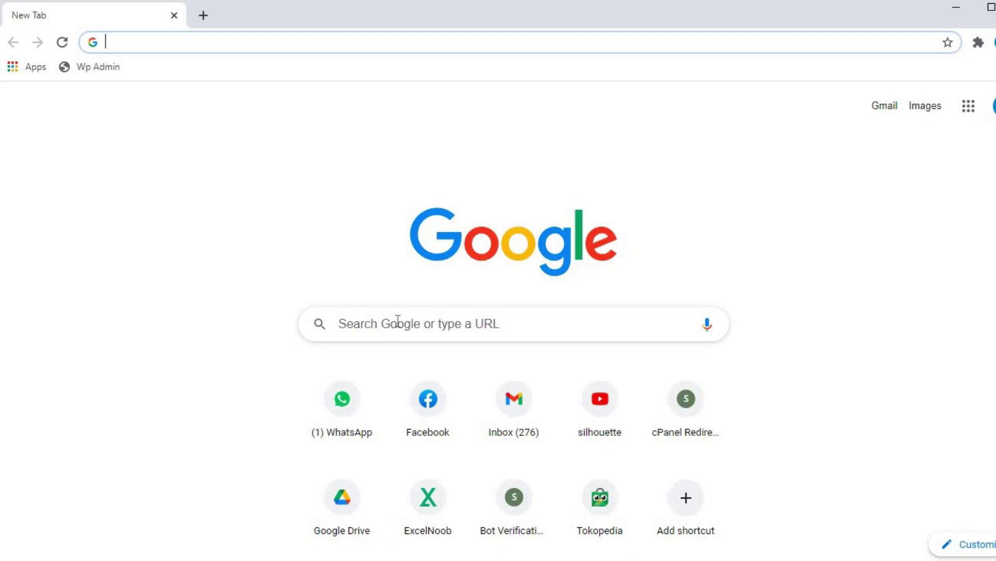
# Search Google Images for 'car top flat animation', browse the results, then return to Excel
pyautogui.click(396, 320)
pyautogui.write('car')
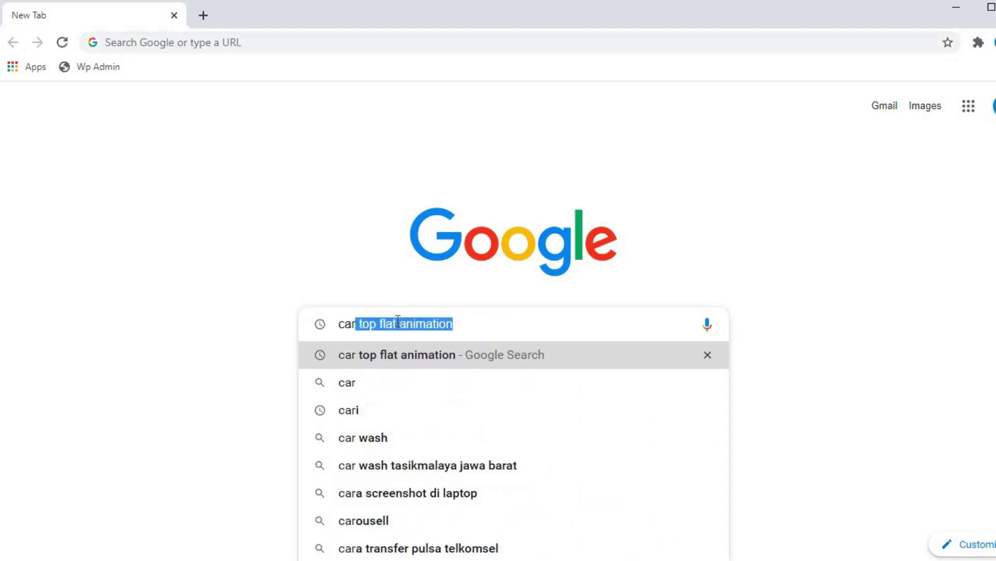
pyautogui.press('Return')
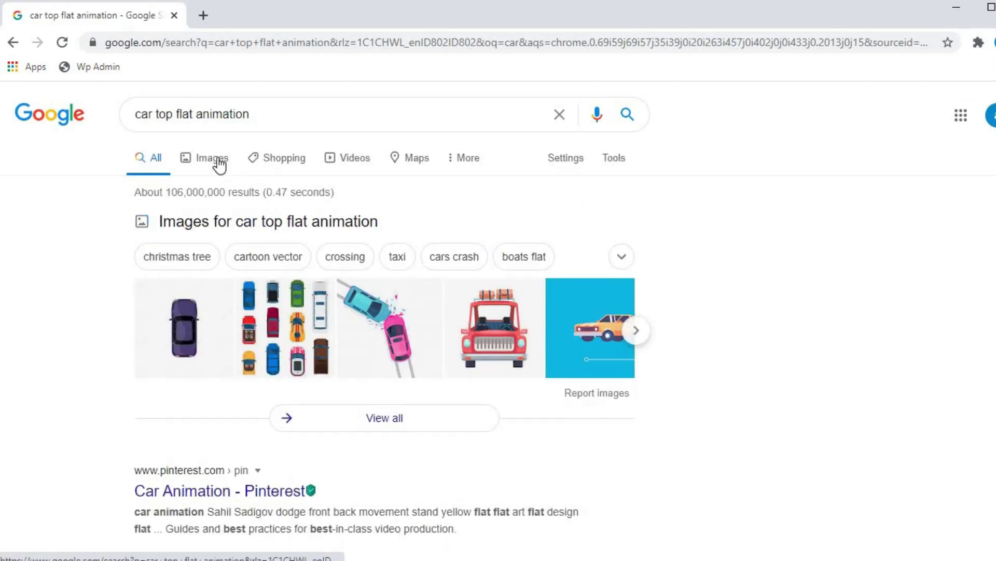
pyautogui.click(219, 165)
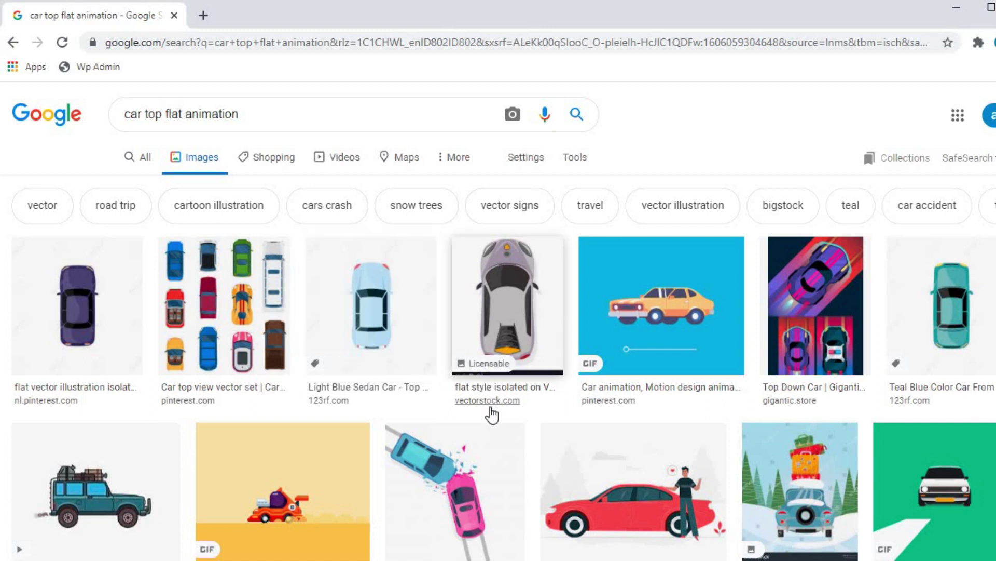
pyautogui.scroll(-4, 467, 374)
pyautogui.scroll(-4, 490, 410)
pyautogui.scroll(-2, 490, 414)
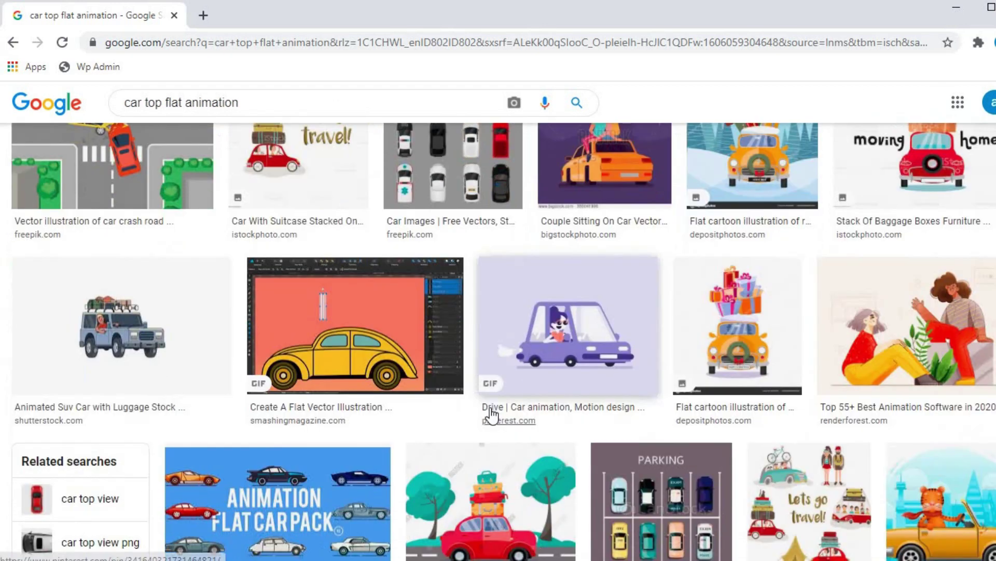
pyautogui.scroll(-5, 441, 384)
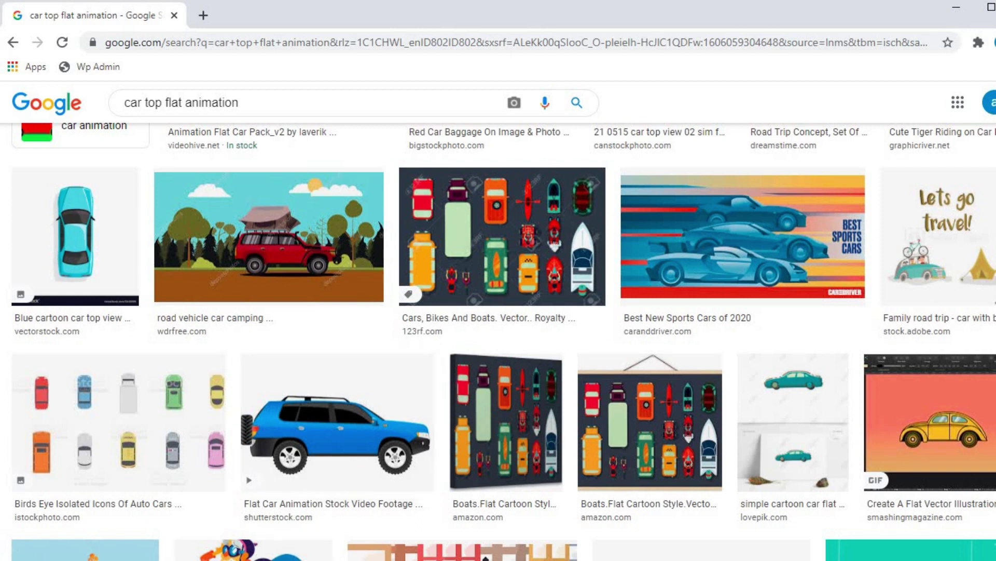
pyautogui.hotkey('alt', 'Tab')
# Insert the picture Mobil.png from the Desktop's Grapik folder into the sheet
pyautogui.click(109, 32)
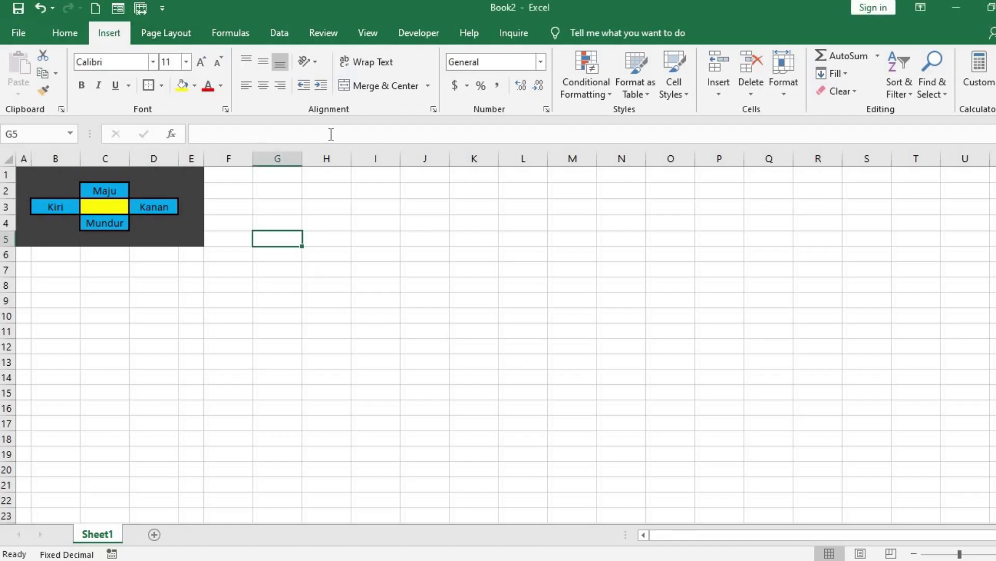
pyautogui.click(175, 97)
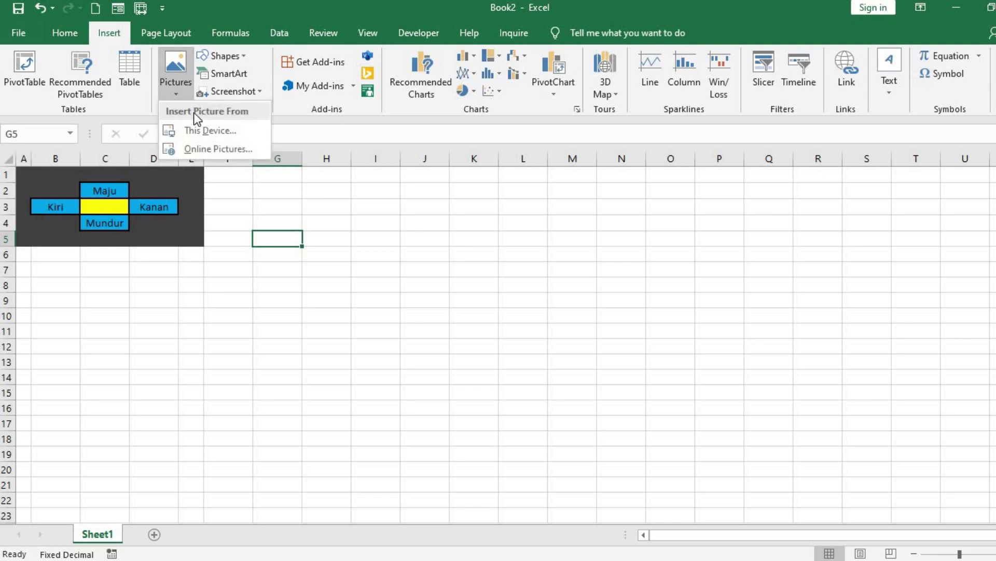
pyautogui.click(228, 133)
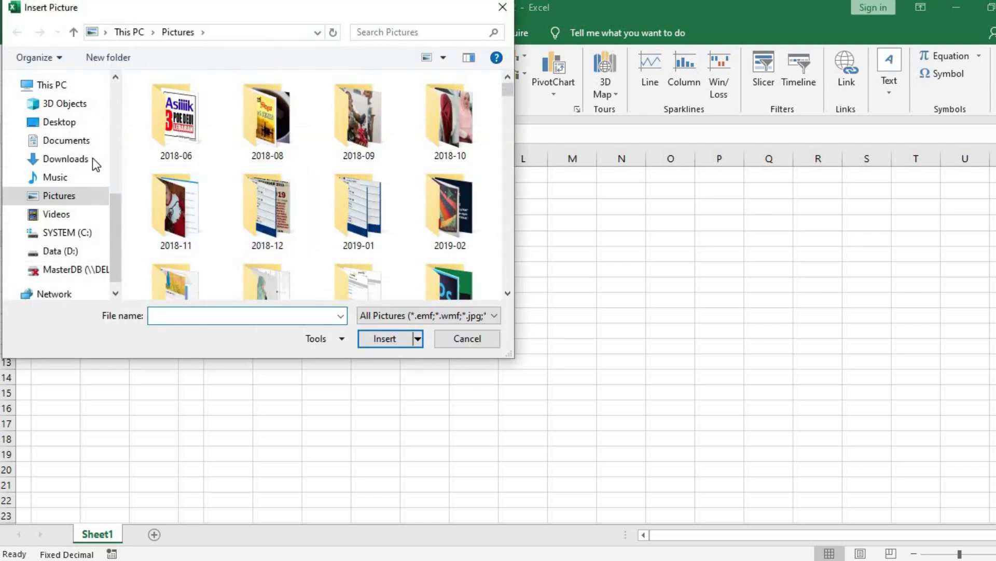
pyautogui.scroll(2, 74, 170)
pyautogui.scroll(2, 73, 179)
pyautogui.scroll(3, 74, 181)
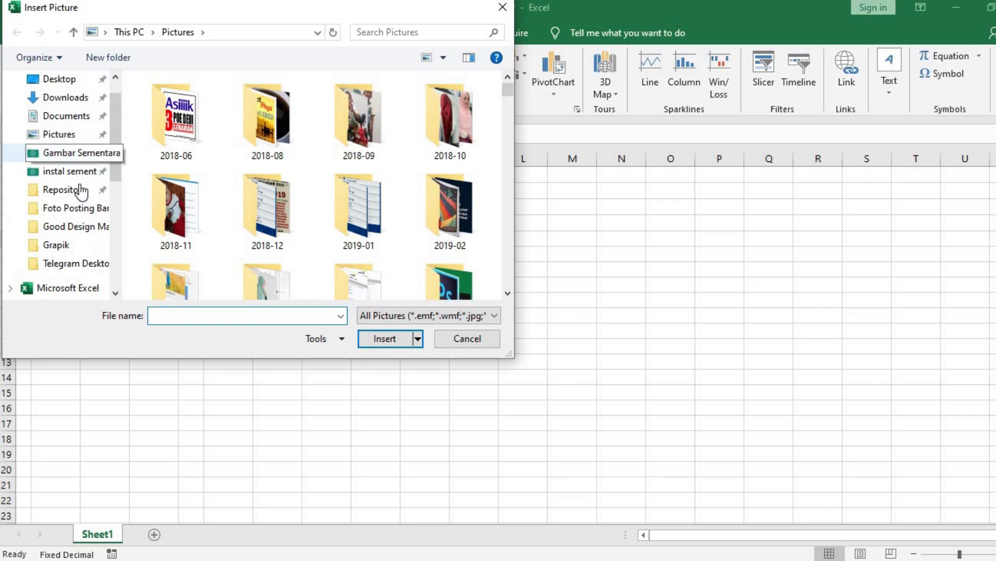
pyautogui.click(62, 79)
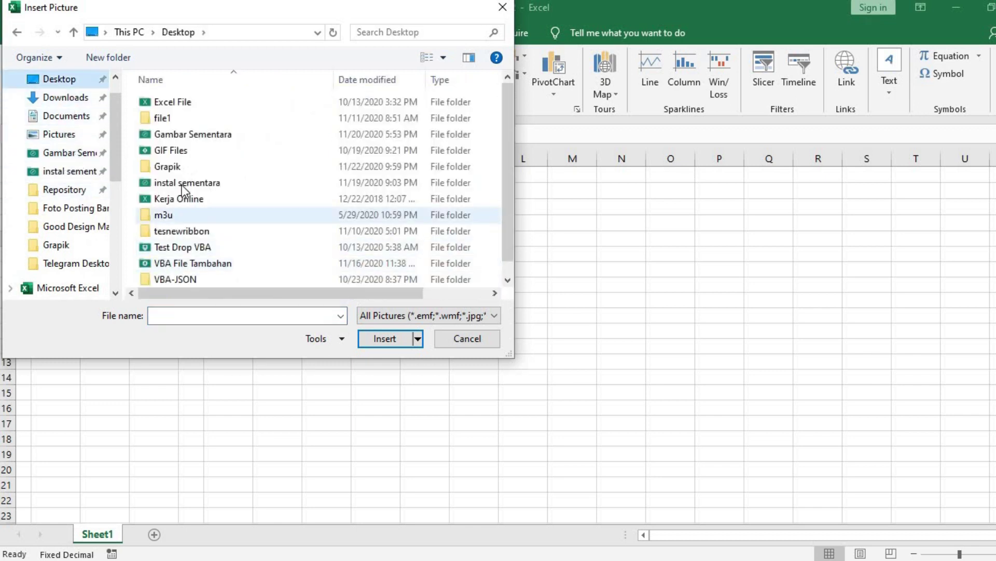
pyautogui.doubleClick(183, 163)
pyautogui.click(193, 138)
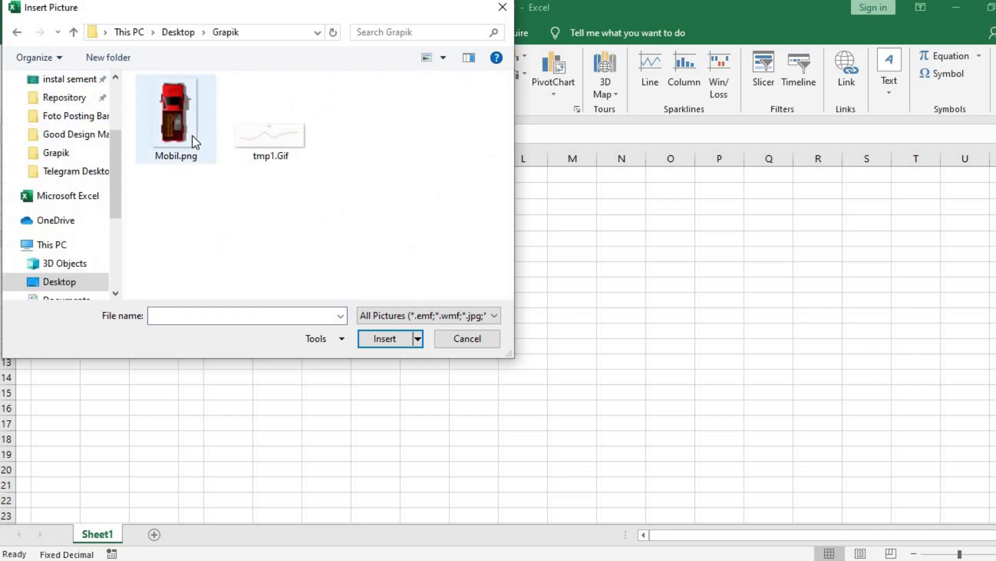
pyautogui.click(384, 340)
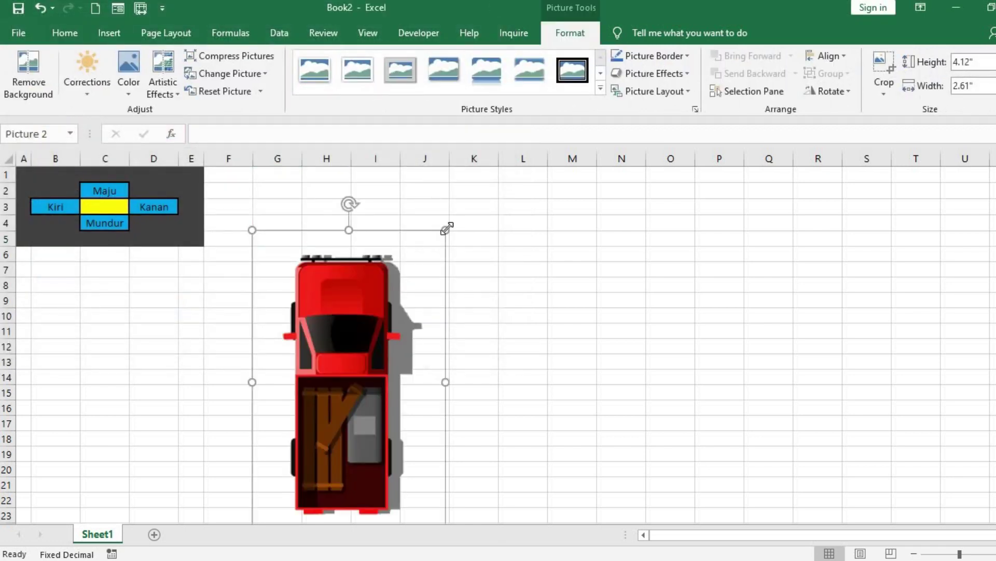
# Shrink the truck picture, move it beside the cross, and name it Mobik
pyautogui.moveTo(357, 306)
pyautogui.mouseDown()
pyautogui.moveTo(311, 429)
pyautogui.moveTo(350, 252)
pyautogui.moveTo(345, 268)
pyautogui.mouseUp()
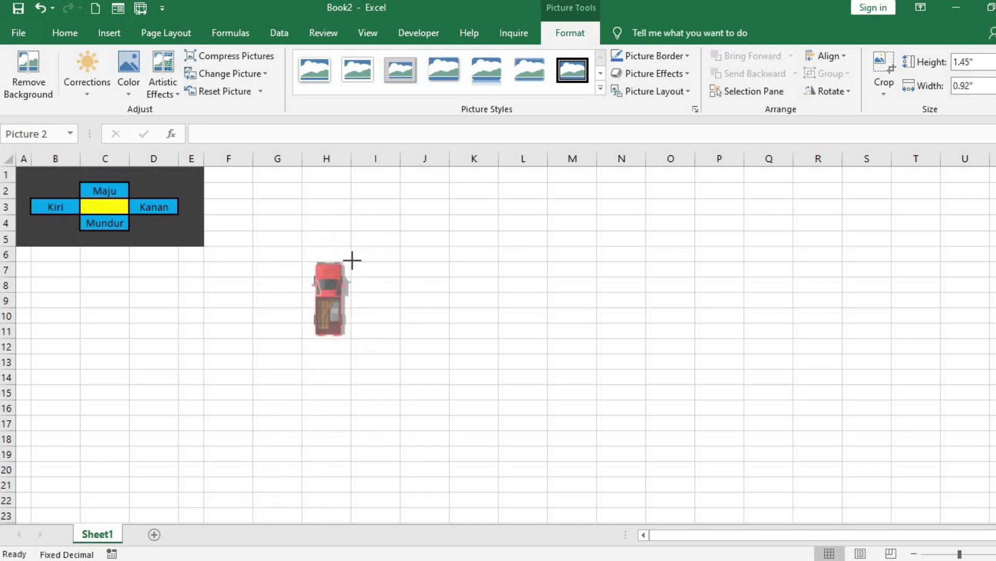
pyautogui.click(396, 280)
pyautogui.moveTo(328, 313)
pyautogui.mouseDown()
pyautogui.moveTo(340, 280)
pyautogui.moveTo(329, 272)
pyautogui.mouseUp()
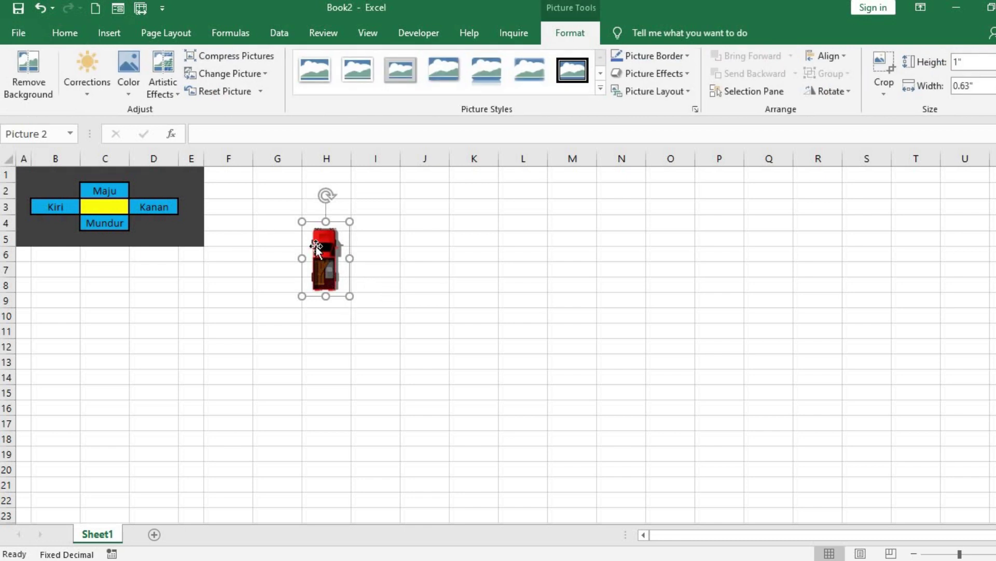
pyautogui.click(52, 135)
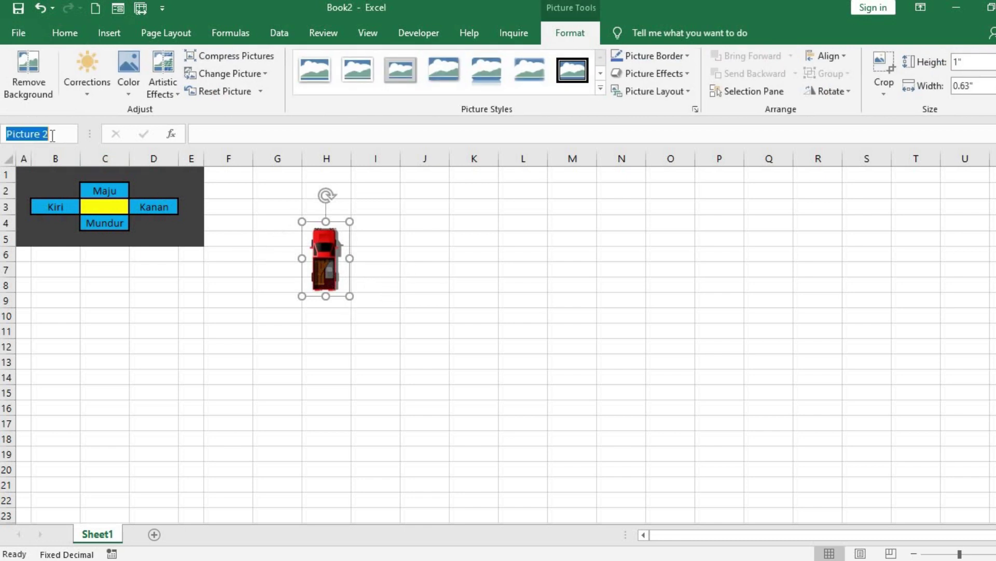
pyautogui.write('Mobik')
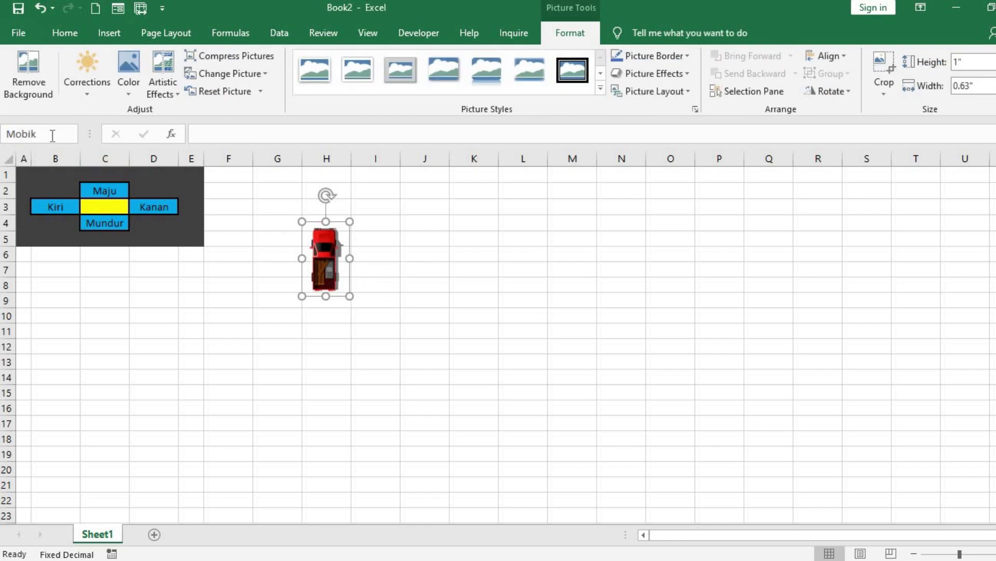
pyautogui.press('Return')
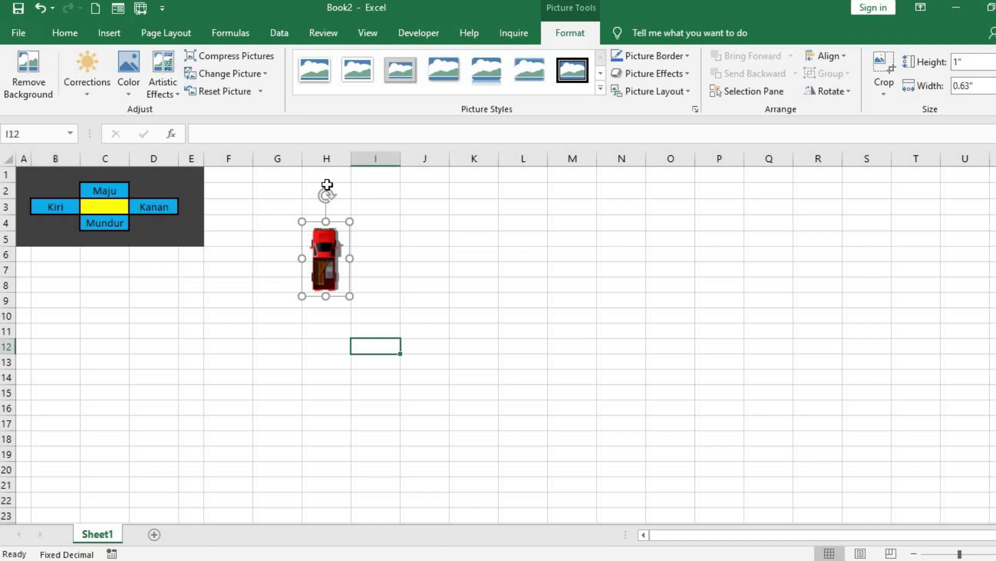
pyautogui.click(356, 343)
# Select the Kanan, Kiri, Mundur and Maju cells in turn
pyautogui.click(267, 296)
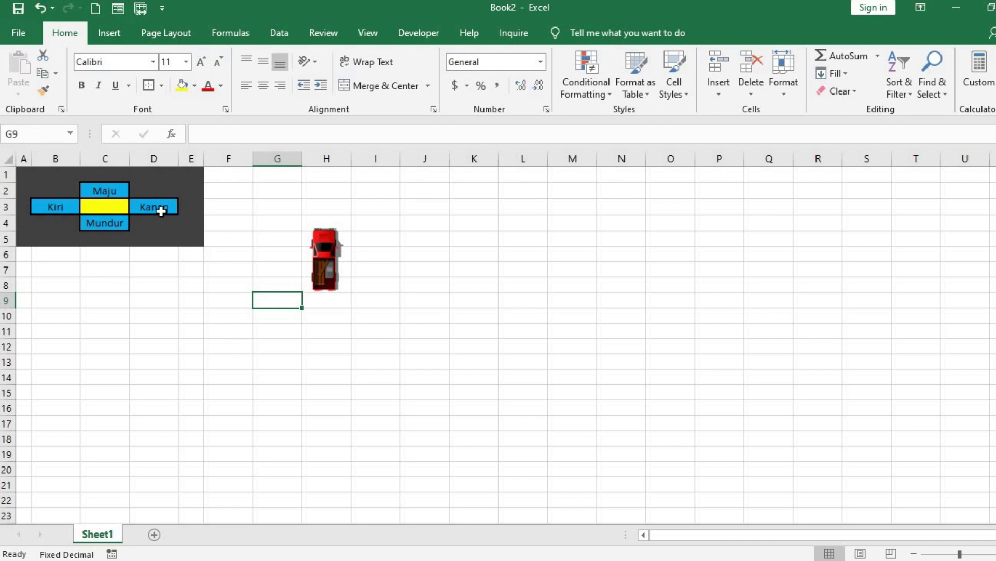
pyautogui.click(161, 211)
pyautogui.click(62, 206)
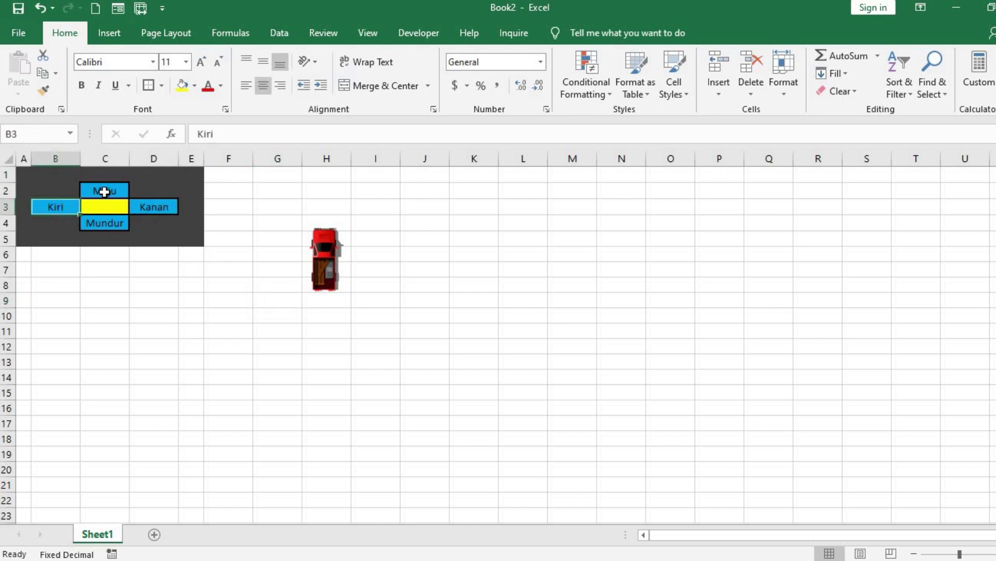
pyautogui.click(104, 193)
pyautogui.click(103, 222)
pyautogui.press('Up')
pyautogui.press('Up')
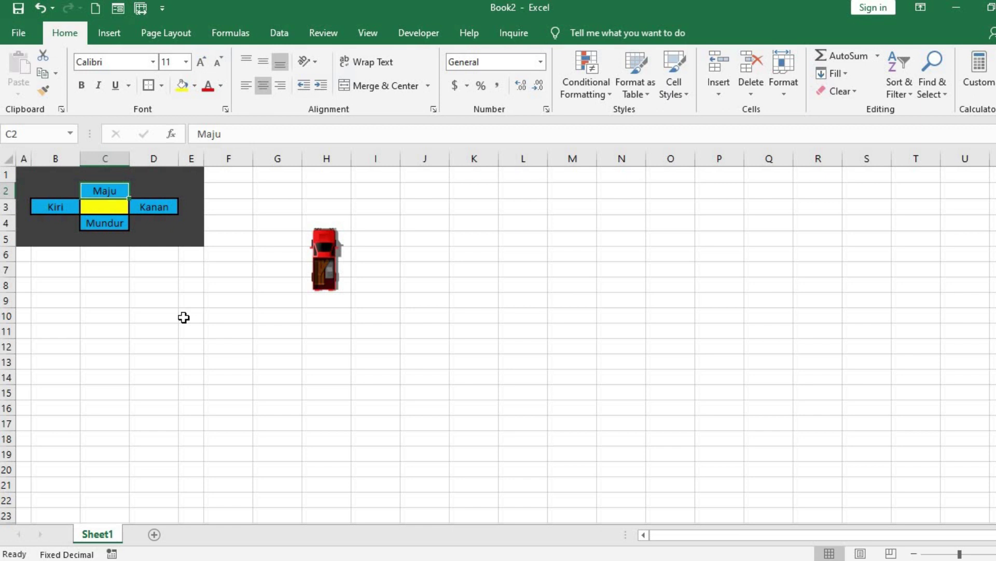
# Open Sheet1's code in the VBA editor and create the Worksheet_SelectionChange stub
pyautogui.hotkey('alt', 'F11')
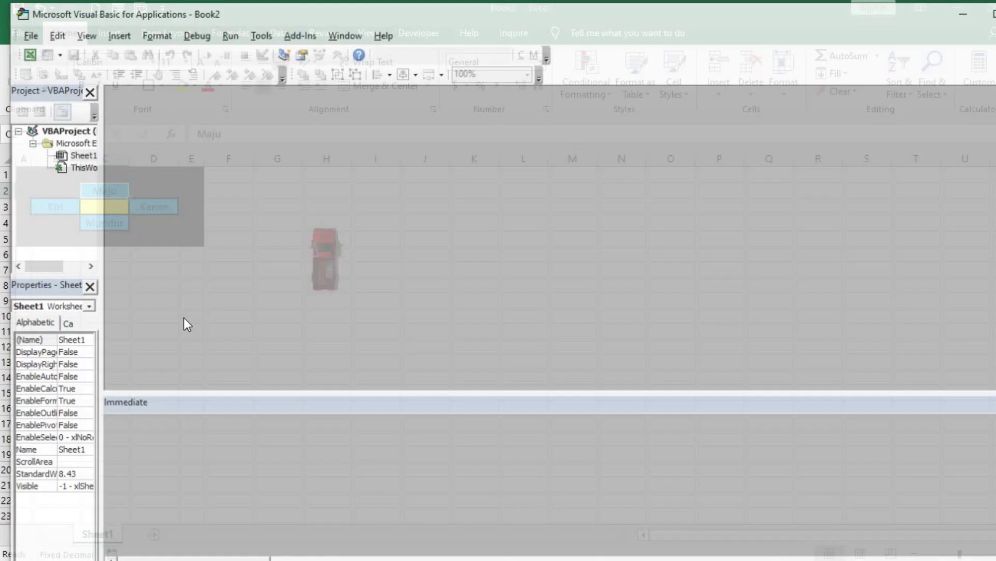
pyautogui.moveTo(95, 181); pyautogui.dragTo(160, 180)
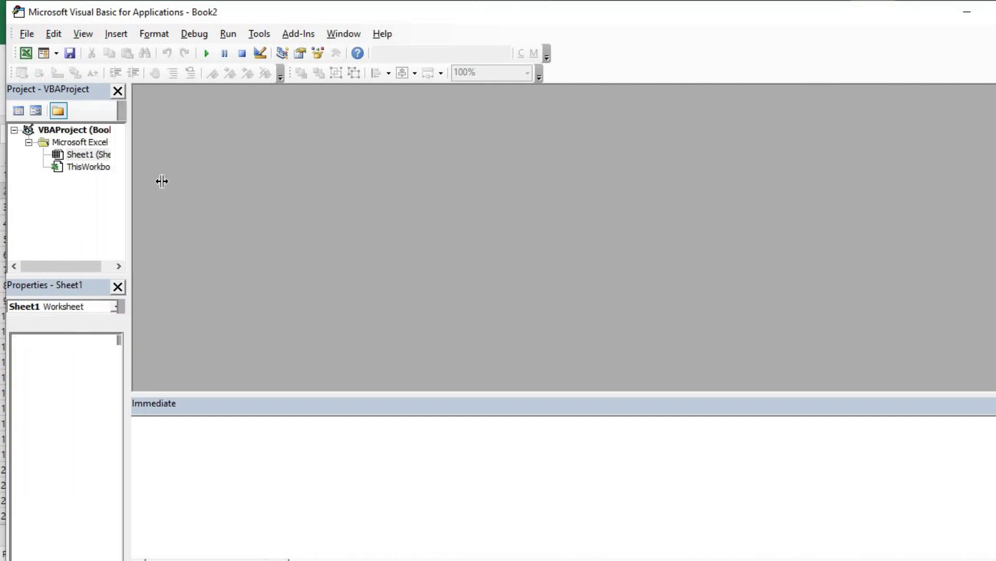
pyautogui.rightClick(109, 159)
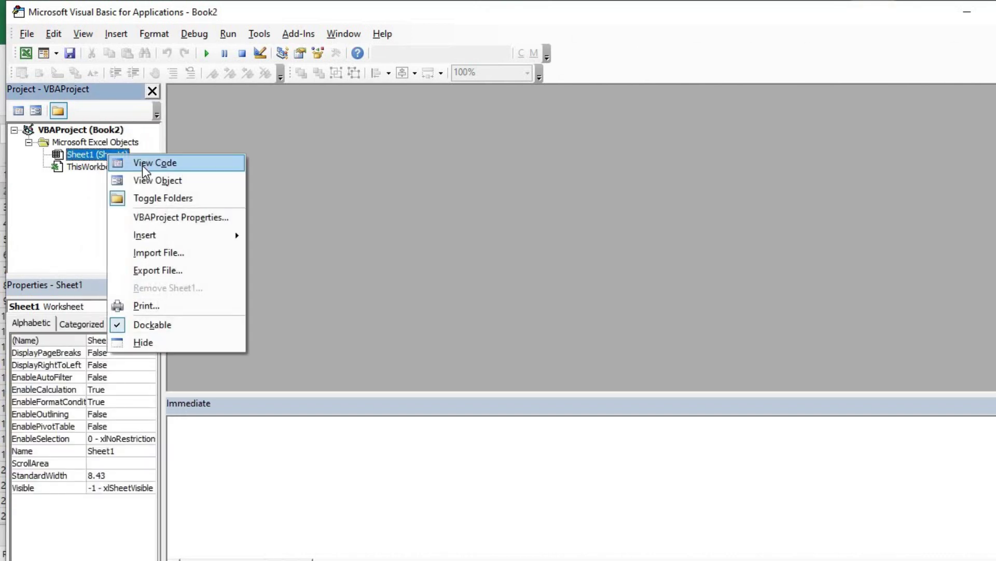
pyautogui.click(145, 164)
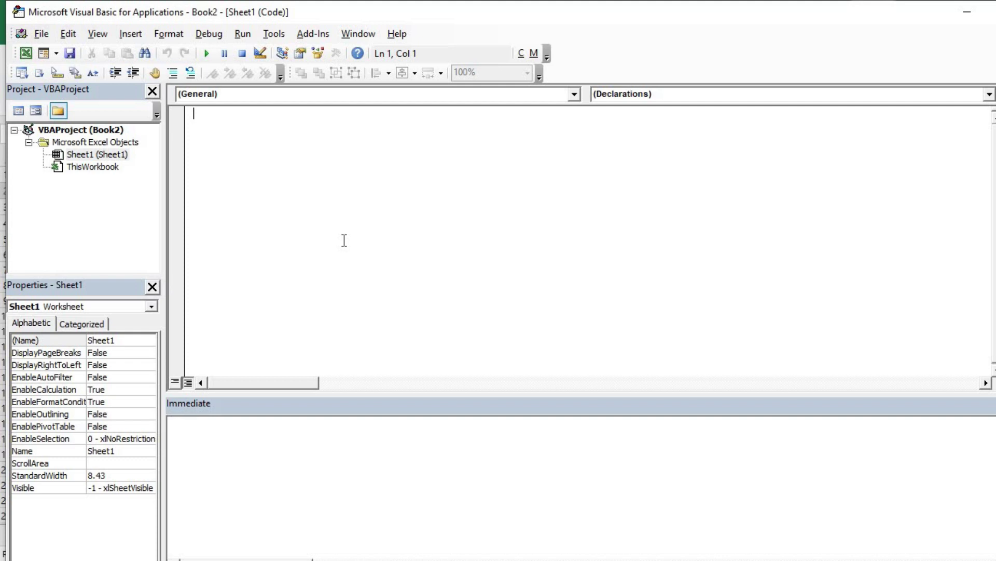
pyautogui.click(574, 94)
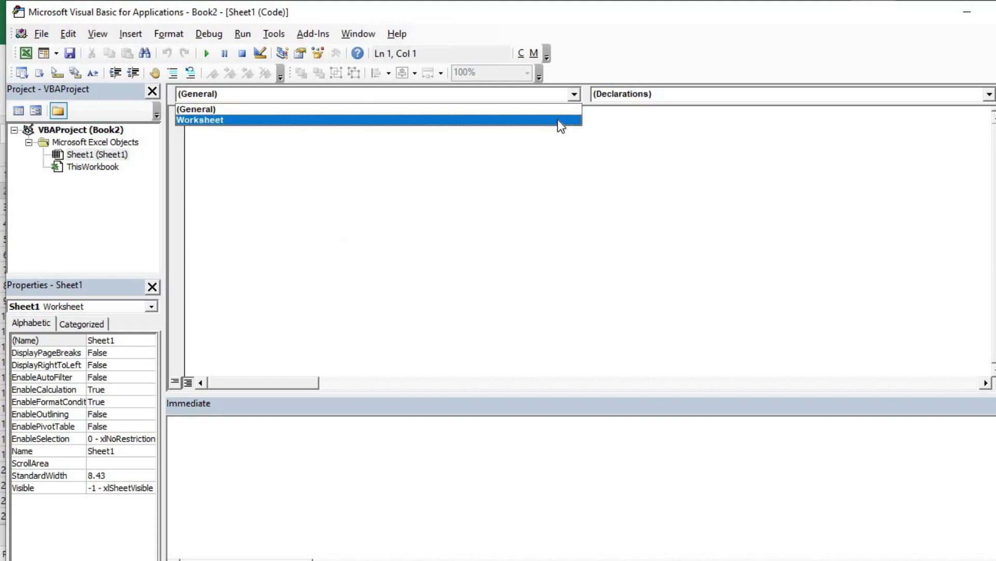
pyautogui.click(559, 122)
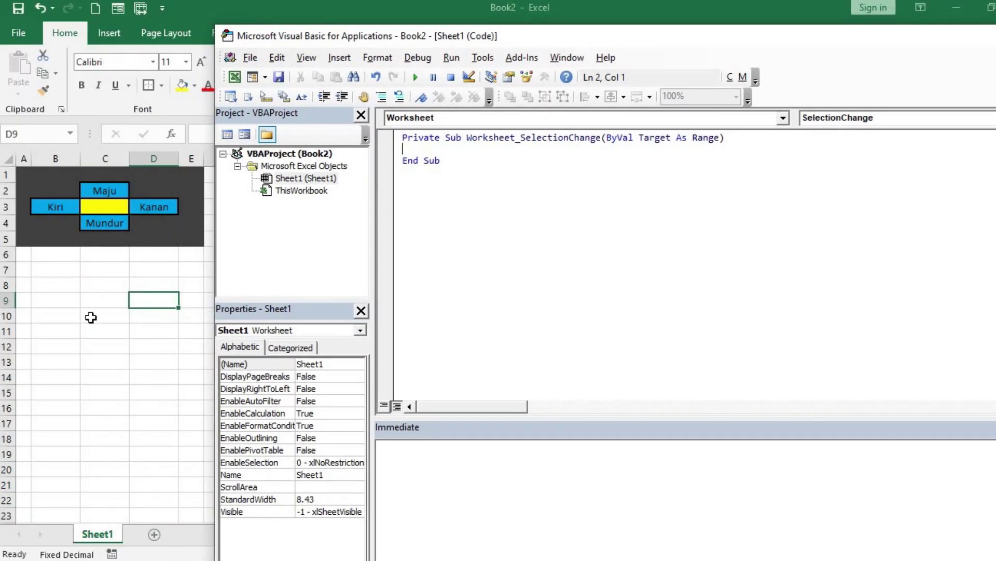
# In Excel, select C2, D3, B3 and C4 in turn, then go back to the VBA editor
pyautogui.hotkey('alt', 'F11')
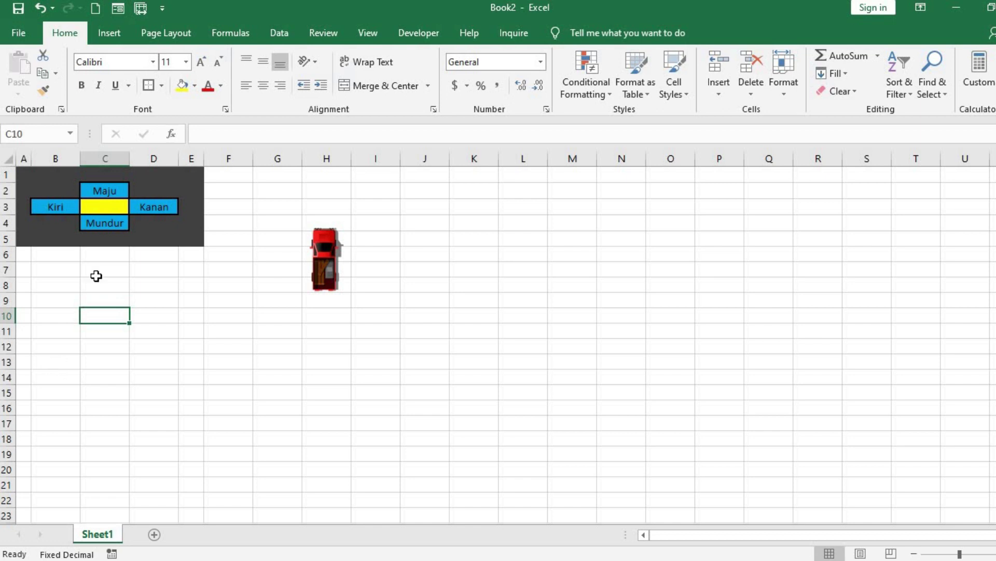
pyautogui.click(103, 191)
pyautogui.click(139, 206)
pyautogui.click(65, 211)
pyautogui.click(90, 219)
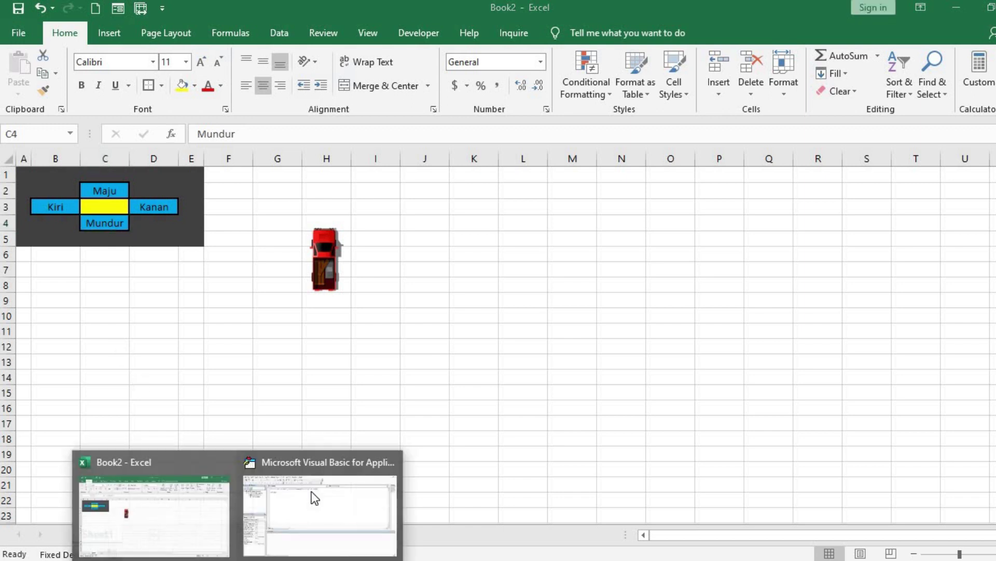
pyautogui.click(314, 493)
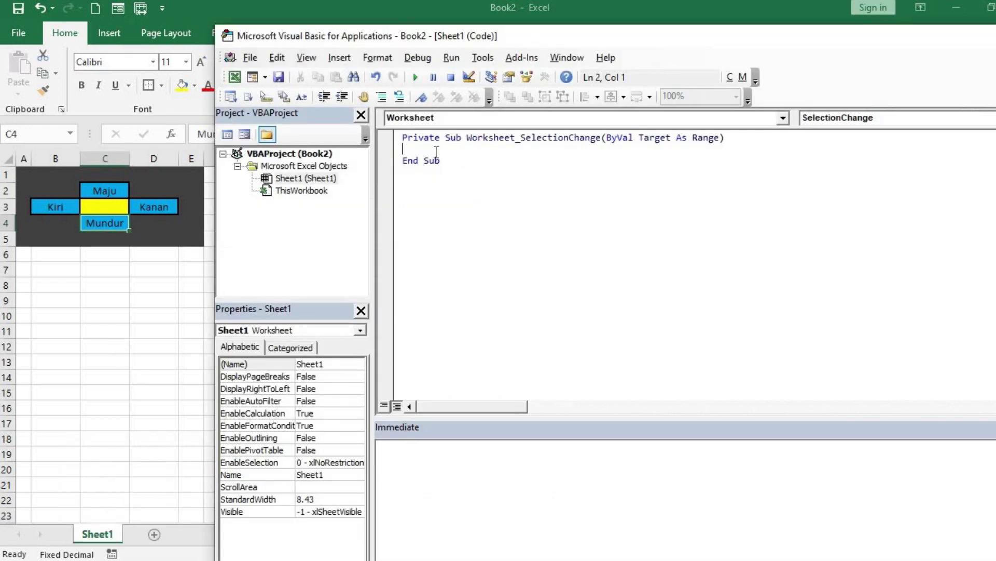
# Type the condition If Not Intersect(Target, Range("C2")) Is Nothing inside the procedure
pyautogui.press('Return')
pyautogui.write('if not i')
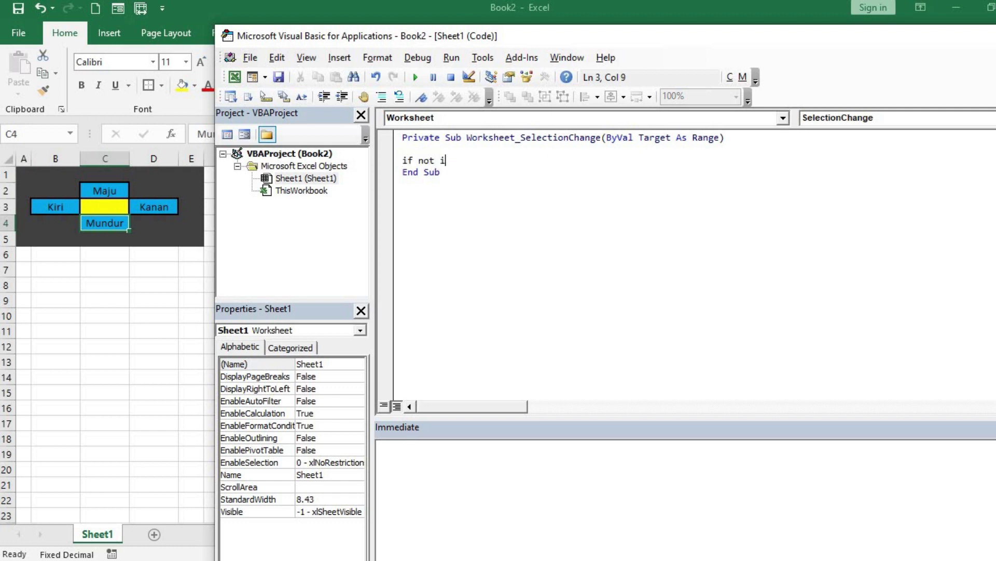
pyautogui.write('n')
pyautogui.hotkey('ctrl', 'space')
pyautogui.write('ter')
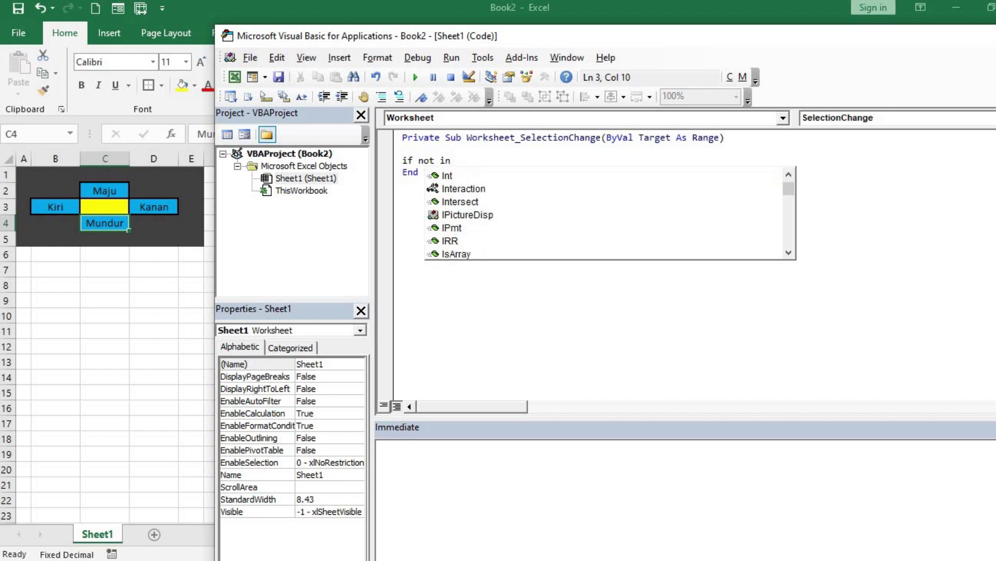
pyautogui.press('Tab')
pyautogui.write('(')
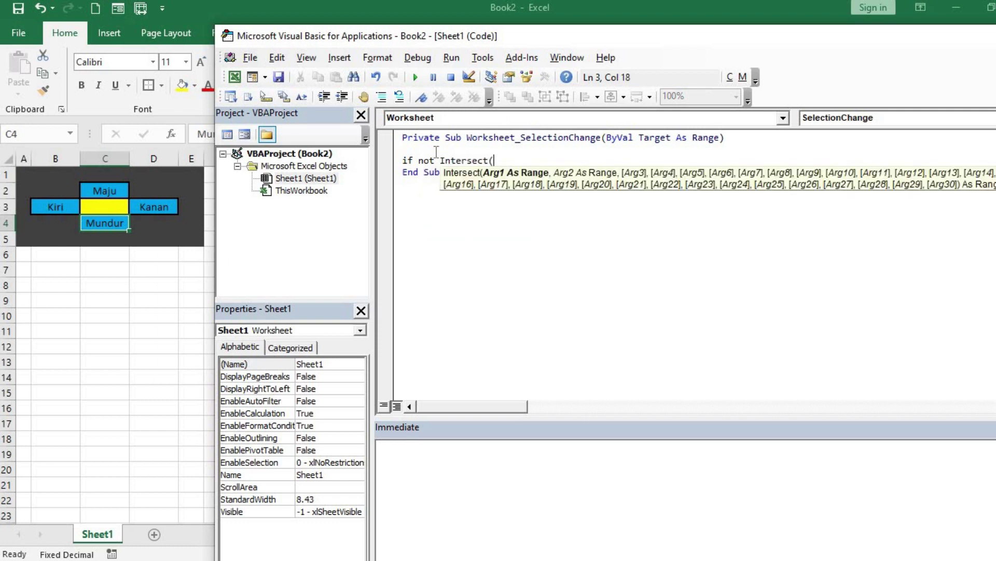
pyautogui.write('target, range(')
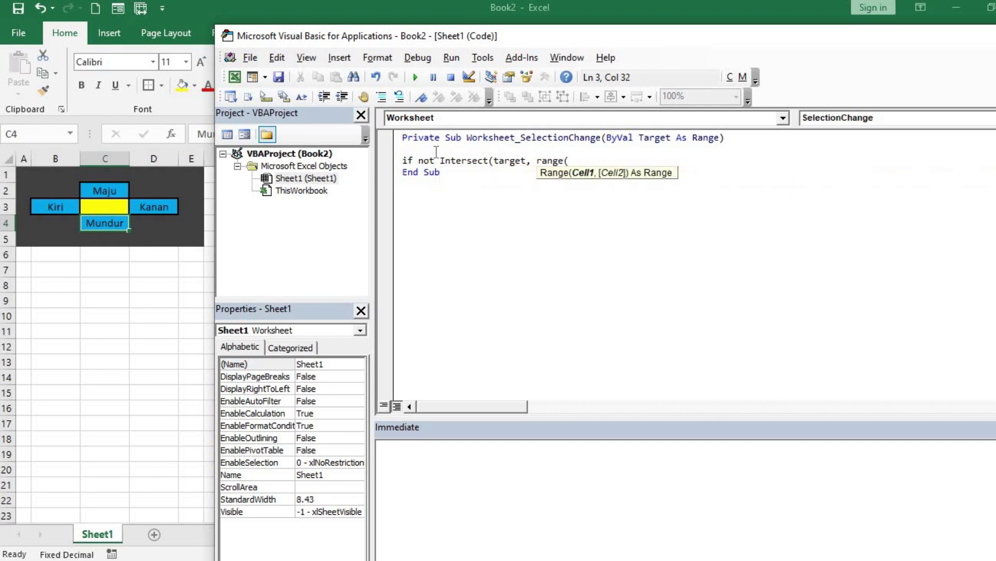
pyautogui.write('"C2"')
pyautogui.write(')')
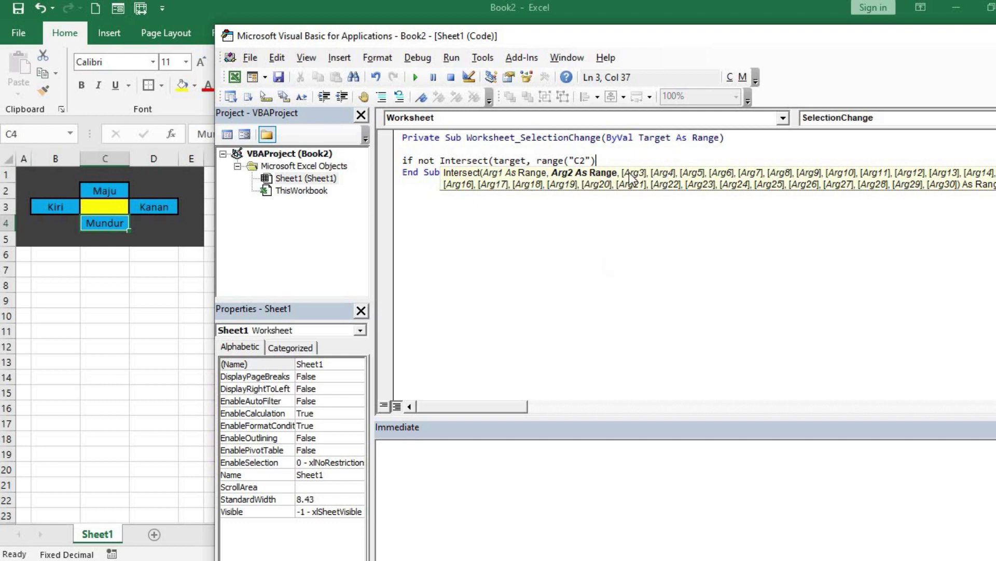
pyautogui.write(') is Nothing ')
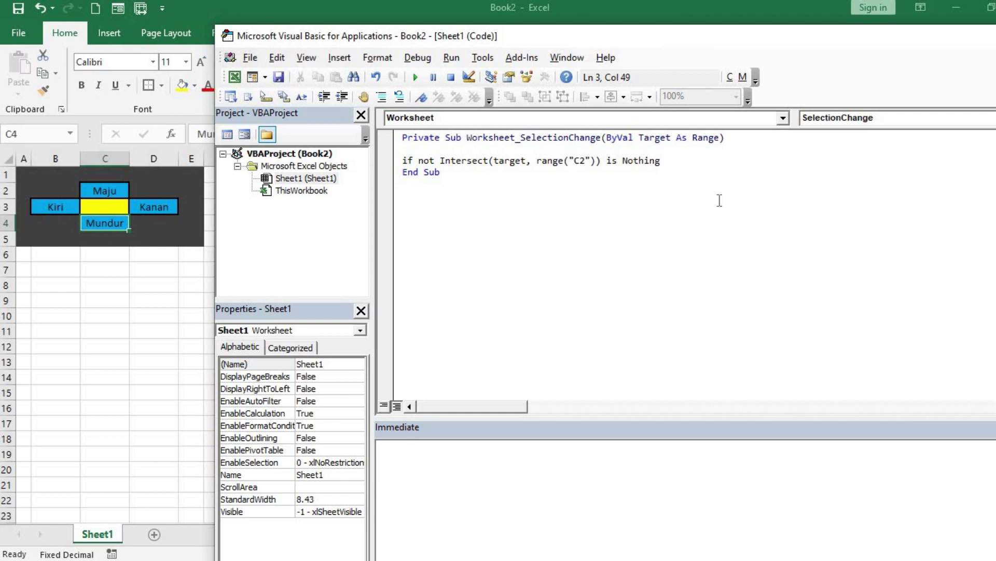
# Finish the C2 condition with 'Then' and add a 'maju comment beneath it
pyautogui.write('then')
pyautogui.press('Return')
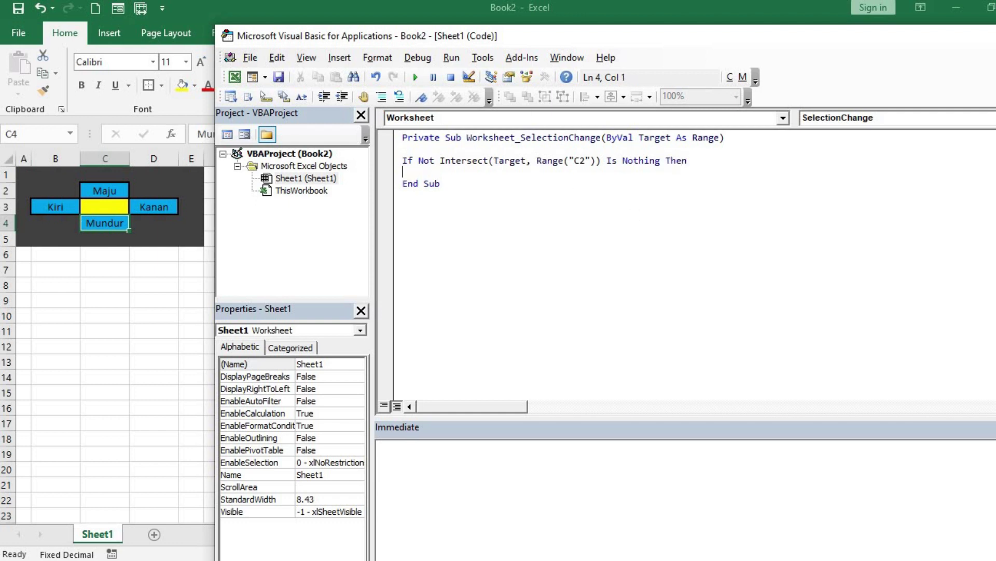
pyautogui.write("'maju")
pyautogui.press('Return')
# Add the line ElseIf Not Intersect(terget, Range("B3")) Is Nothing Then
pyautogui.write('1')
pyautogui.write('lse')
pyautogui.write('if')
pyautogui.write('not inet')
pyautogui.press('BackSpace')
pyautogui.press('BackSpace')
pyautogui.write('ter')
pyautogui.hotkey('ctrl', 'space')
pyautogui.press('Down')
pyautogui.press('Tab')
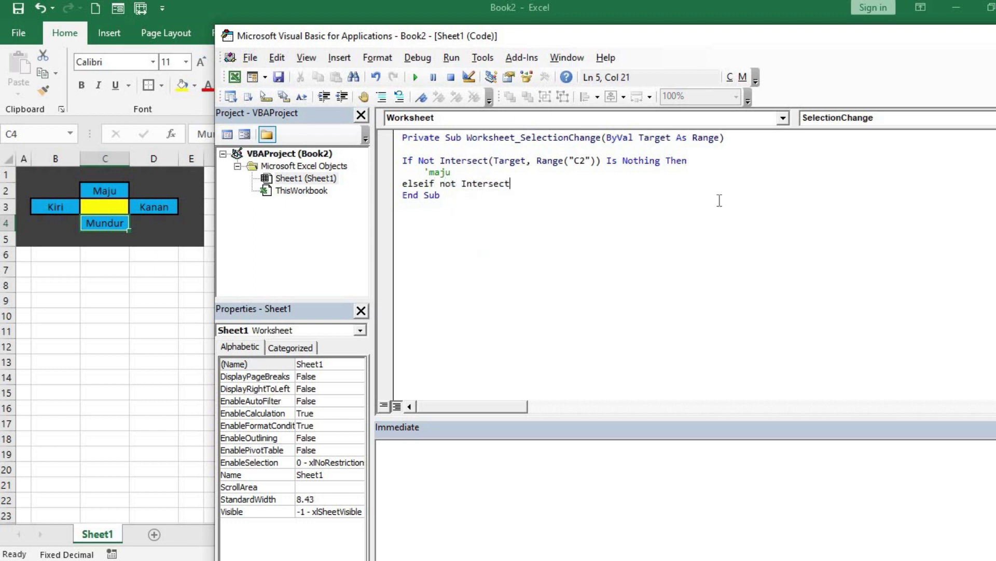
pyautogui.write('(terg')
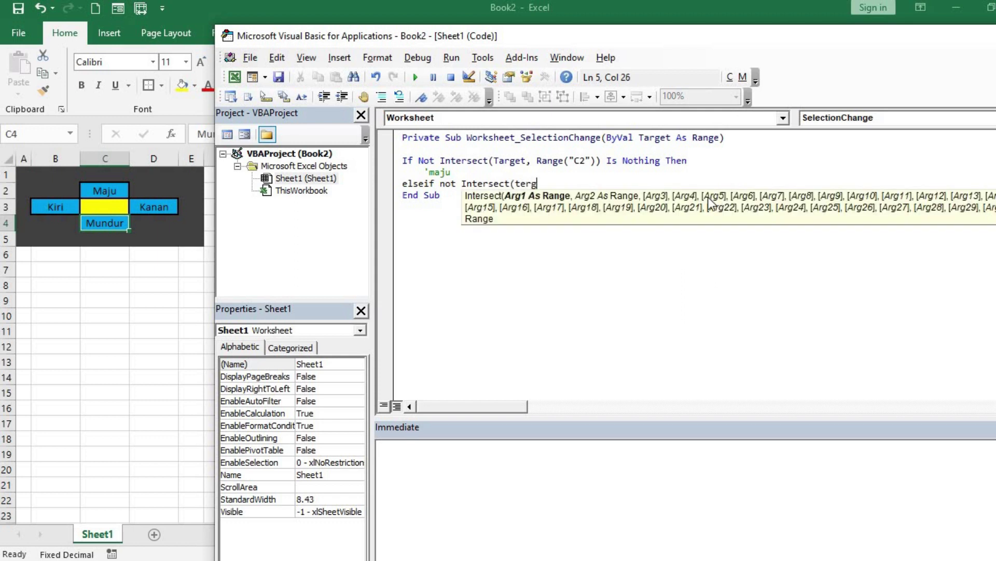
pyautogui.write('et, range("B3"')
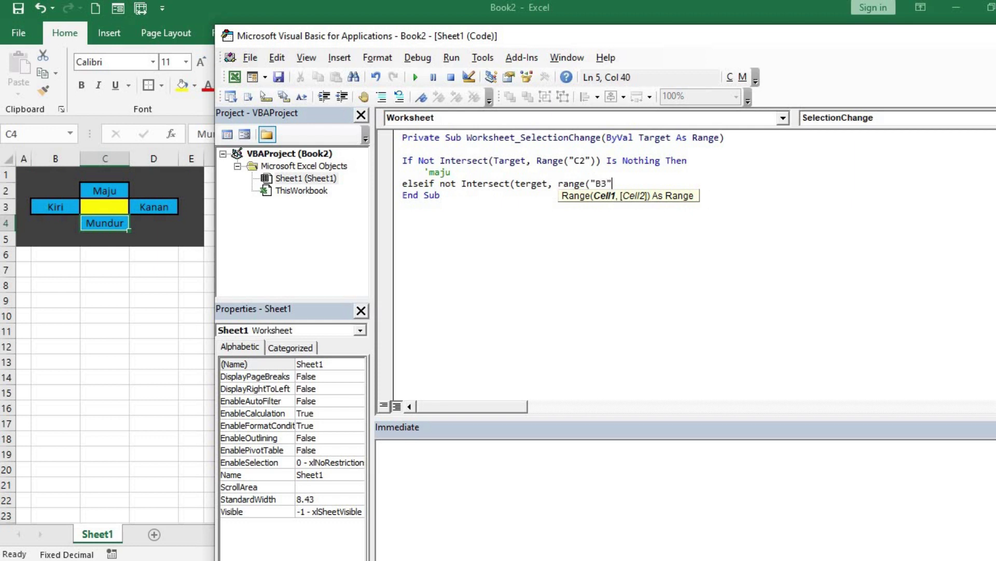
pyautogui.write(')')
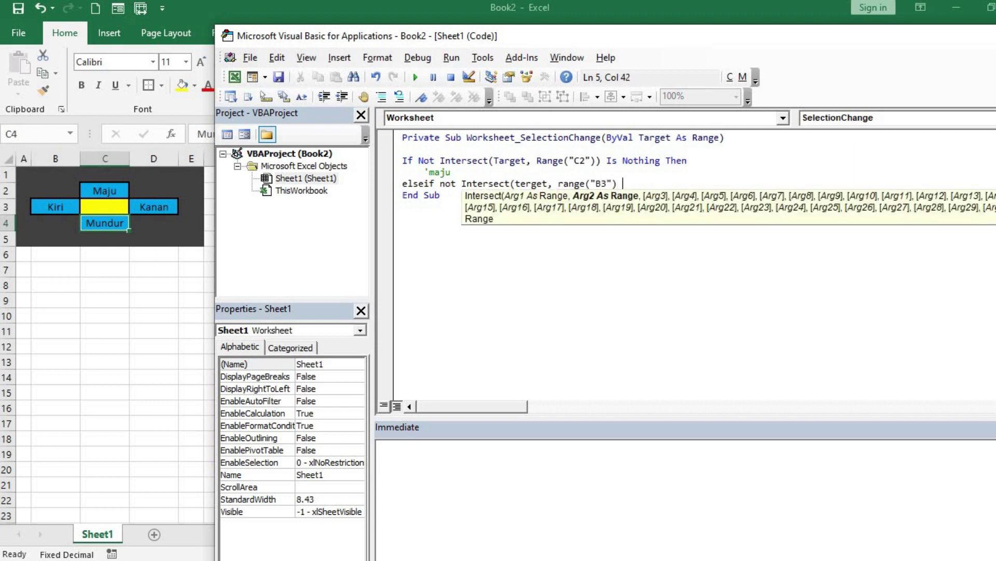
pyautogui.write(' ) is Nothing Then')
pyautogui.press('Return')
# Add a 'kiri comment under the B3 branch and select the ElseIf line
pyautogui.write("'kiri")
pyautogui.press('Return')
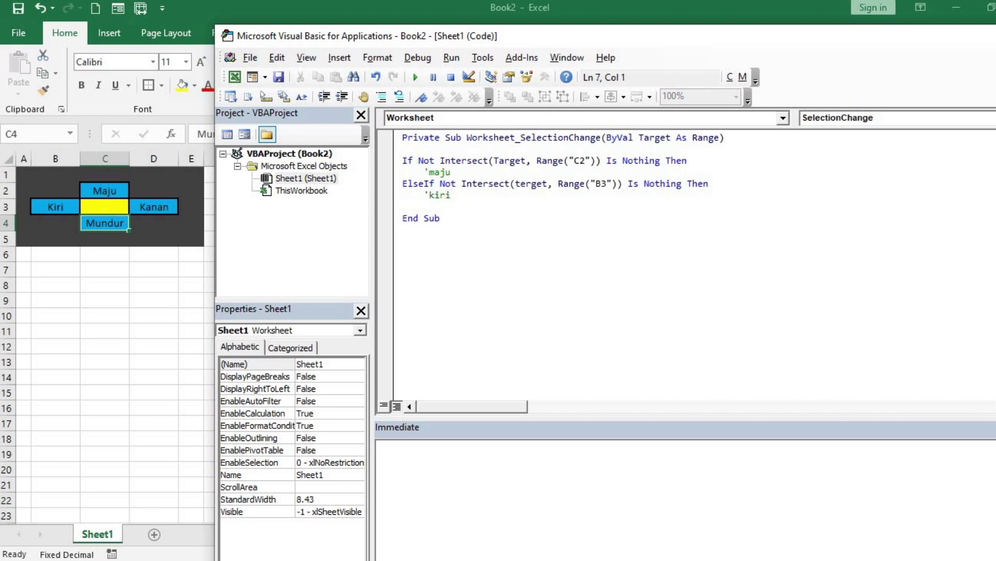
pyautogui.moveTo(709, 183); pyautogui.dragTo(376, 181)
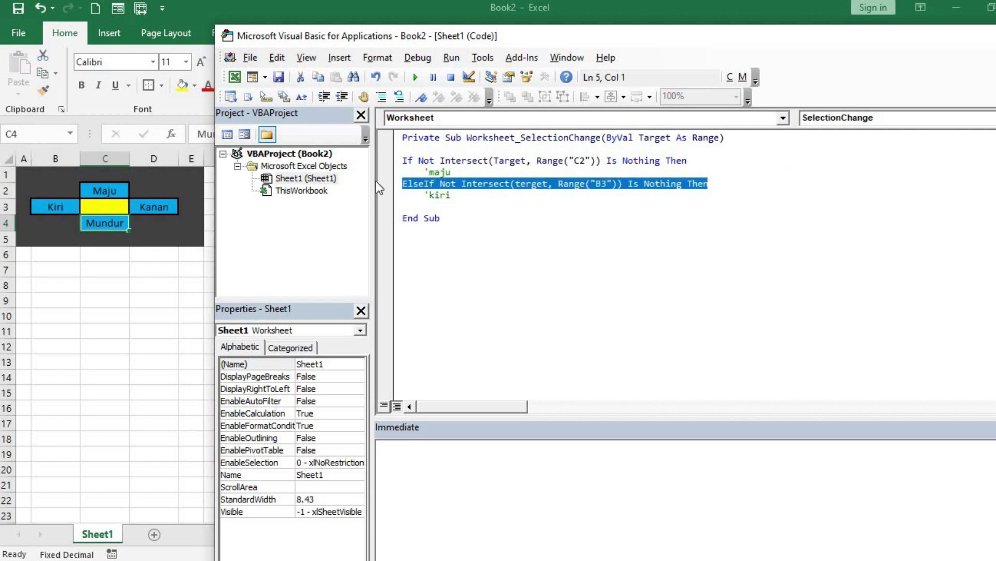
# Copy the B3 ElseIf line and paste it twice below the 'kiri comment
pyautogui.hotkey('ctrl', 'c')
pyautogui.click(415, 207)
pyautogui.hotkey('ctrl', 'v')
pyautogui.press('Return')
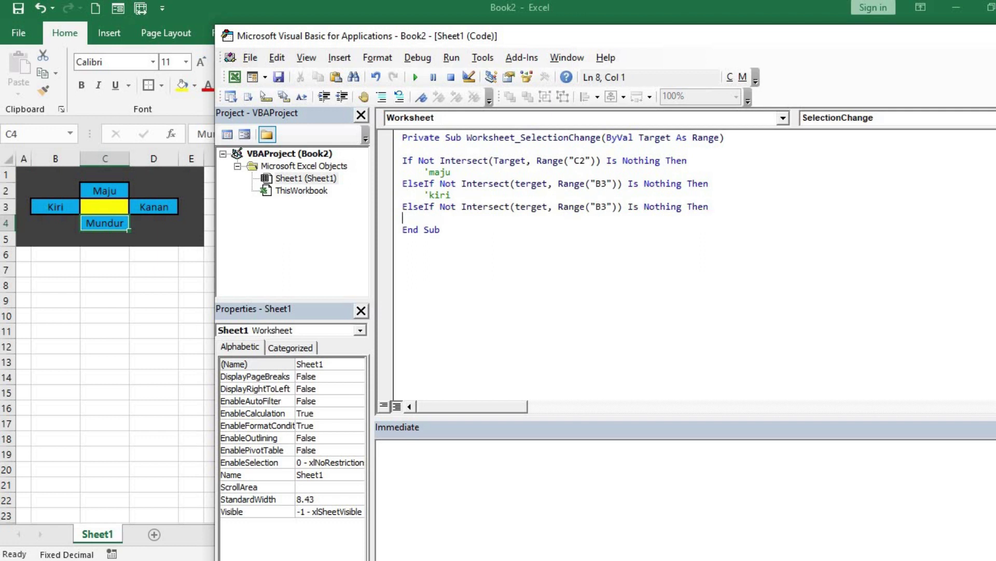
pyautogui.hotkey('ctrl', 'v')
# Turn the third branch into a D3 check with a 'Kanan comment
pyautogui.click(721, 206)
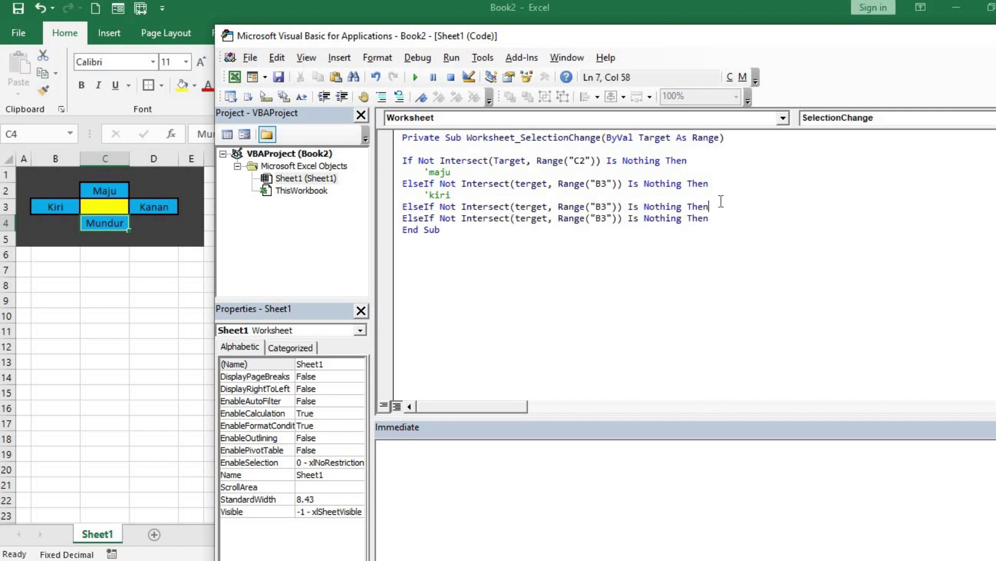
pyautogui.press('Return')
pyautogui.press('Tab')
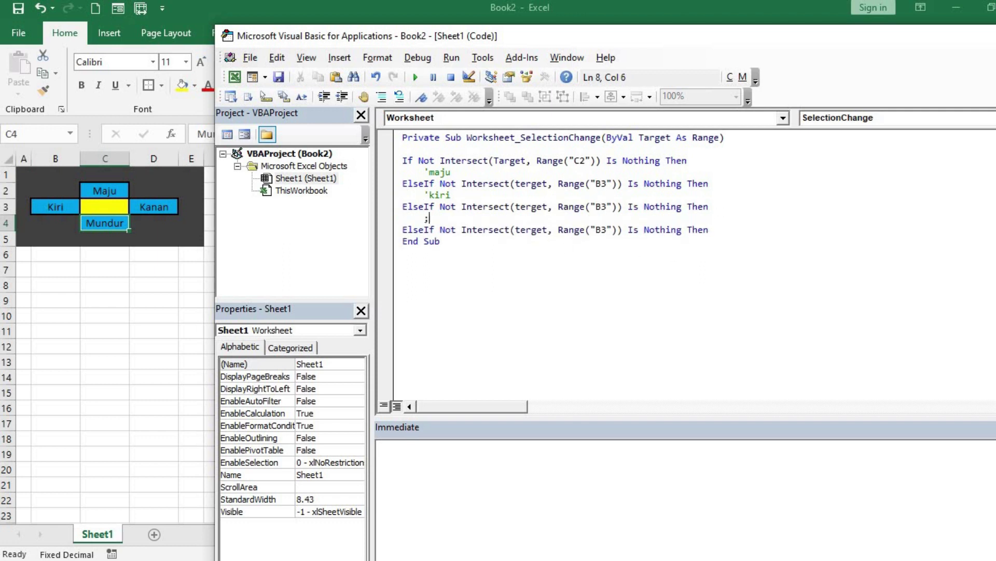
pyautogui.write("'Kanan")
pyautogui.doubleClick(600, 206)
pyautogui.write('D3')
# Turn the last branch into a C4 check with a 'Mundur comment
pyautogui.click(729, 228)
pyautogui.press('Return')
pyautogui.press('Tab')
pyautogui.write("'Mundur")
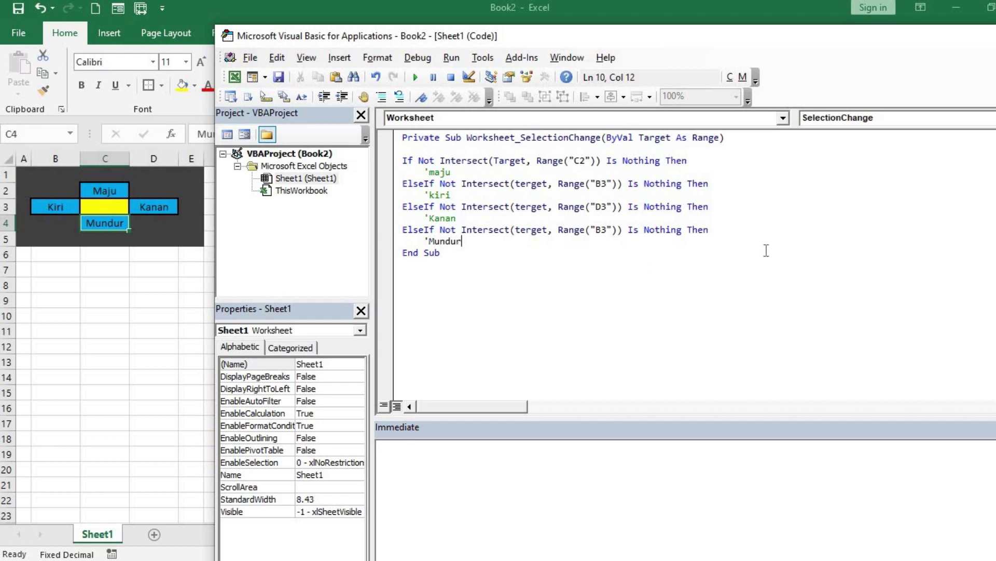
pyautogui.moveTo(596, 230); pyautogui.dragTo(602, 230)
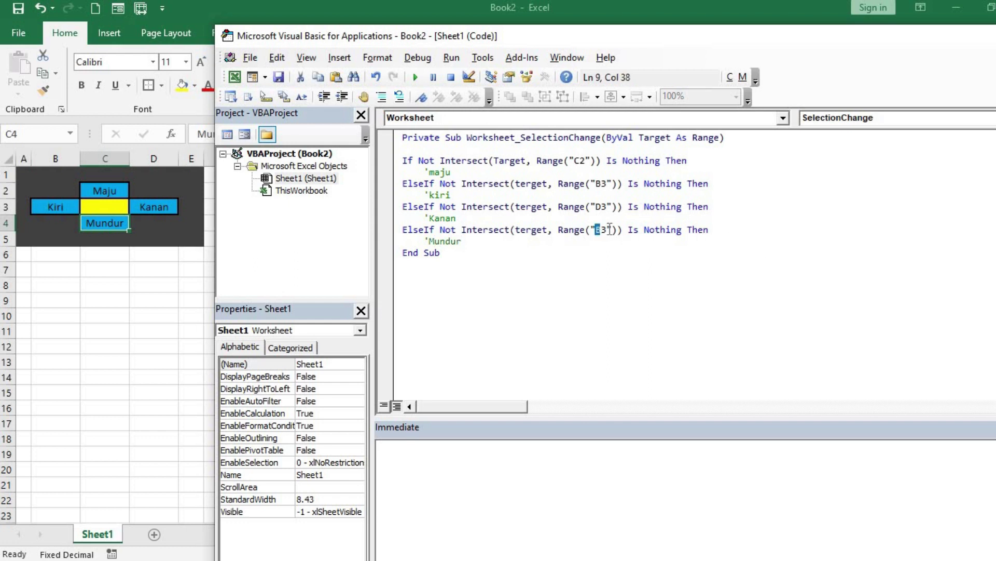
pyautogui.write('C')
pyautogui.press('Delete')
pyautogui.write('4')
# Close the If block with End If after the Mundur comment
pyautogui.click(581, 240)
pyautogui.press('Return')
pyautogui.press('BackSpace')
pyautogui.write('e')
pyautogui.write('d if')
pyautogui.press('Up')
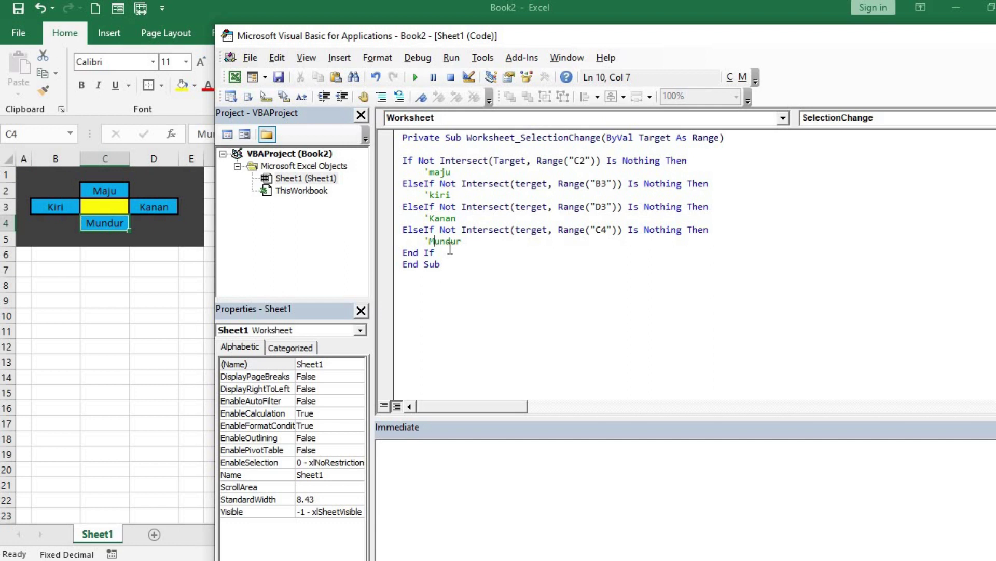
# Add MsgBox "Maju" and MsgBox "Kiri" under the maju and kiri comments
pyautogui.click(464, 173)
pyautogui.press('Return')
pyautogui.write('msgbox')
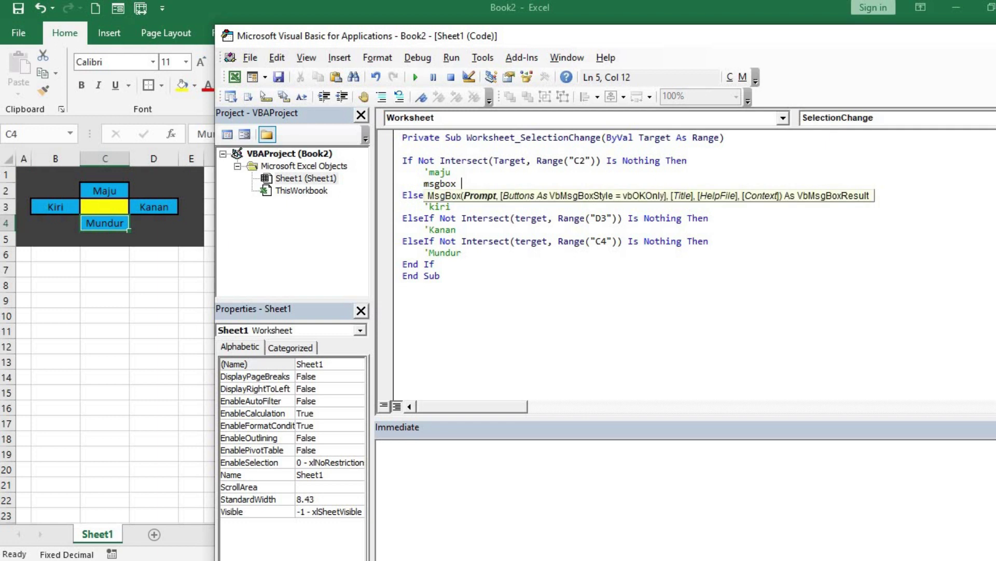
pyautogui.write(' "Maju"')
pyautogui.click(494, 220)
pyautogui.press('Return')
pyautogui.write('msgbox "Kiri"')
pyautogui.click(472, 249)
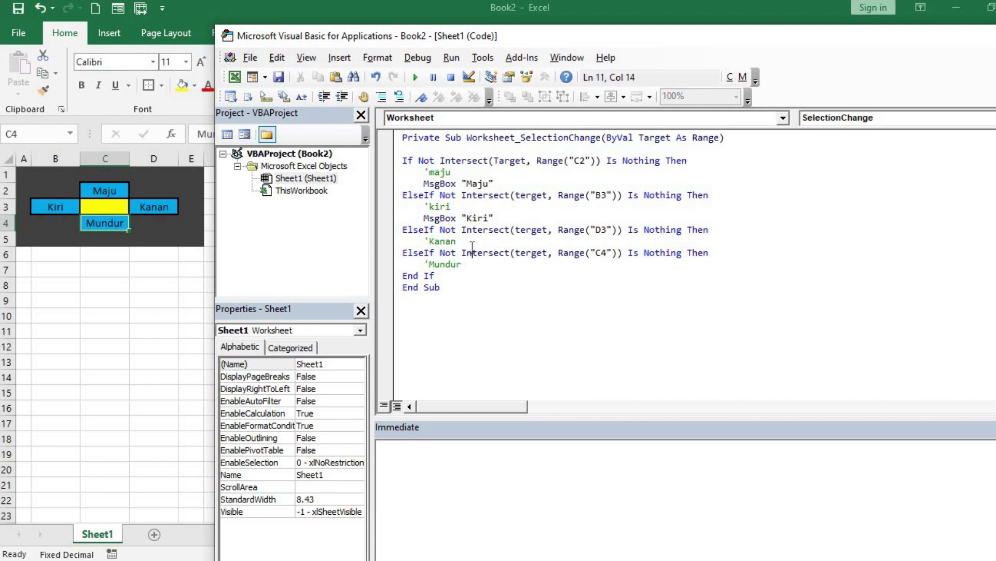
# Add MsgBox "Kanan" and MsgBox "Mundur" lines, then select cell D8 to test, triggering error 424
pyautogui.click(471, 239)
pyautogui.press('Return')
pyautogui.write('msgbox ')
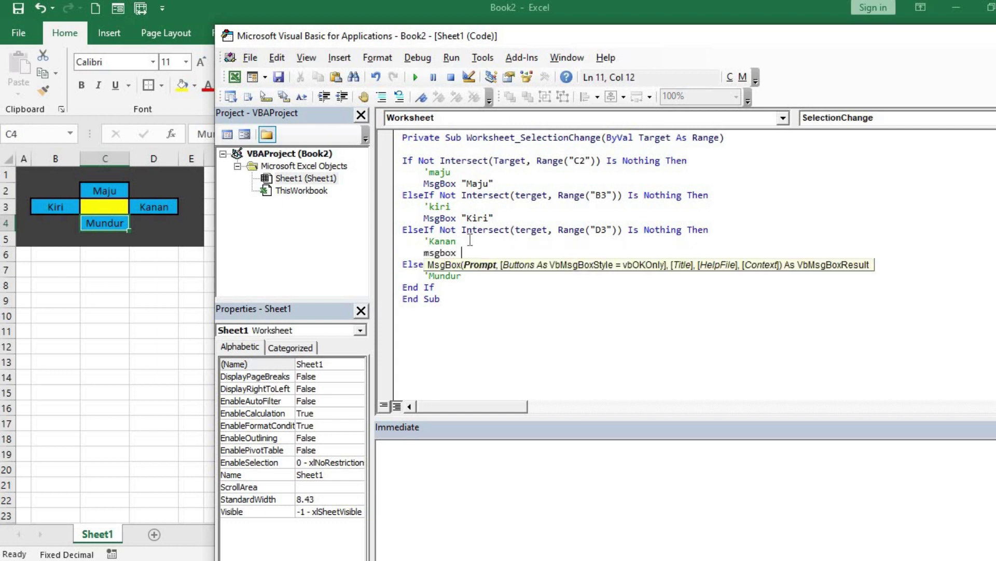
pyautogui.write('Kanan"')
pyautogui.click(476, 275)
pyautogui.press('Return')
pyautogui.write('sgbox ')
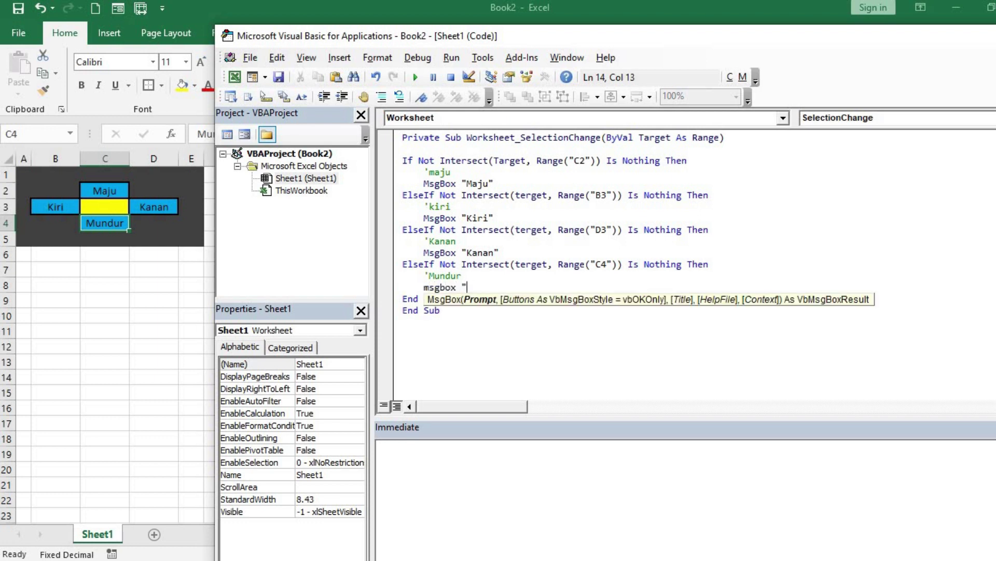
pyautogui.write('Mundur"')
pyautogui.press('Down')
pyautogui.press('Up')
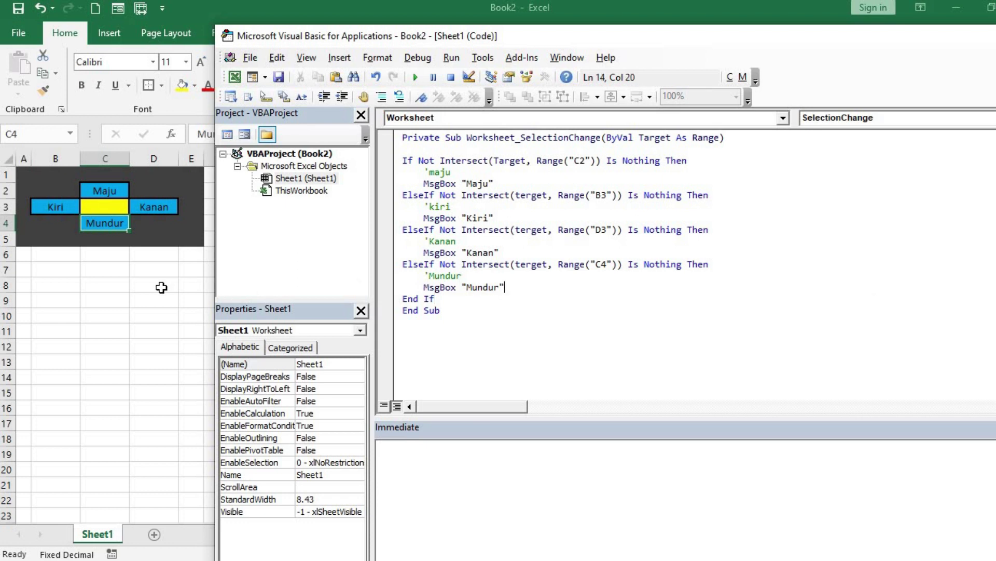
pyautogui.click(161, 285)
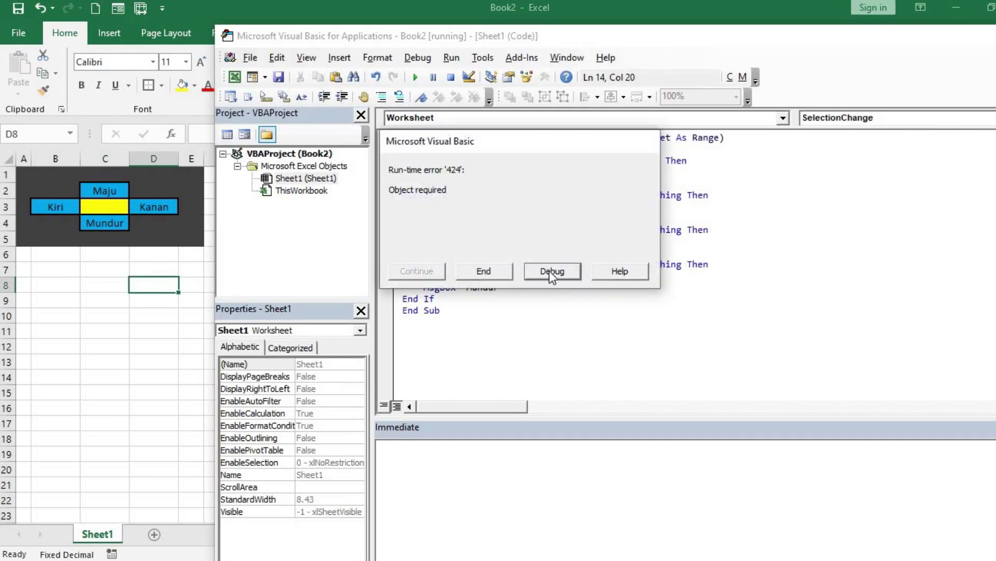
# Debug to the error line, correct terget to target in the B3 condition, and reset the project
pyautogui.click(550, 270)
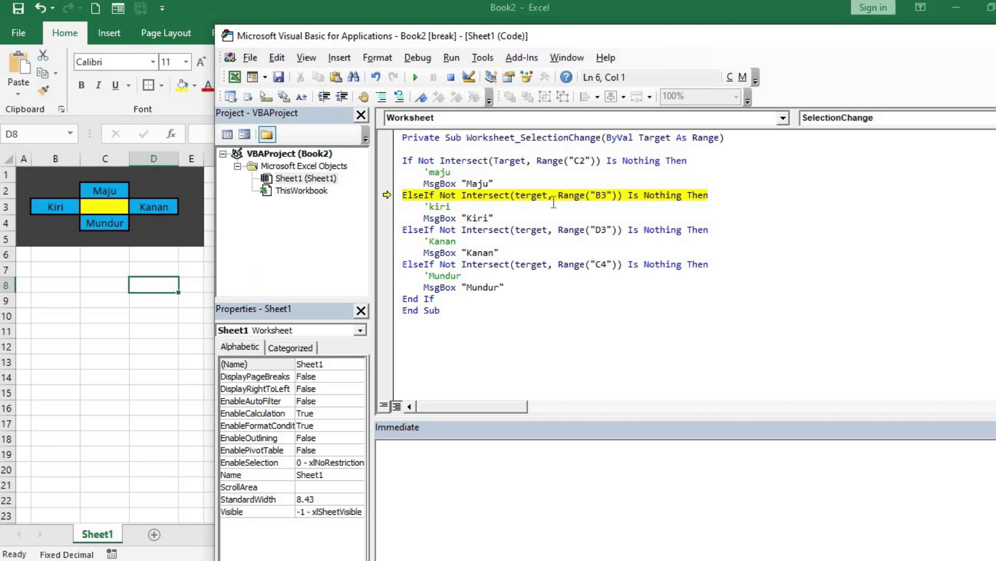
pyautogui.click(523, 195)
pyautogui.moveTo(531, 196)
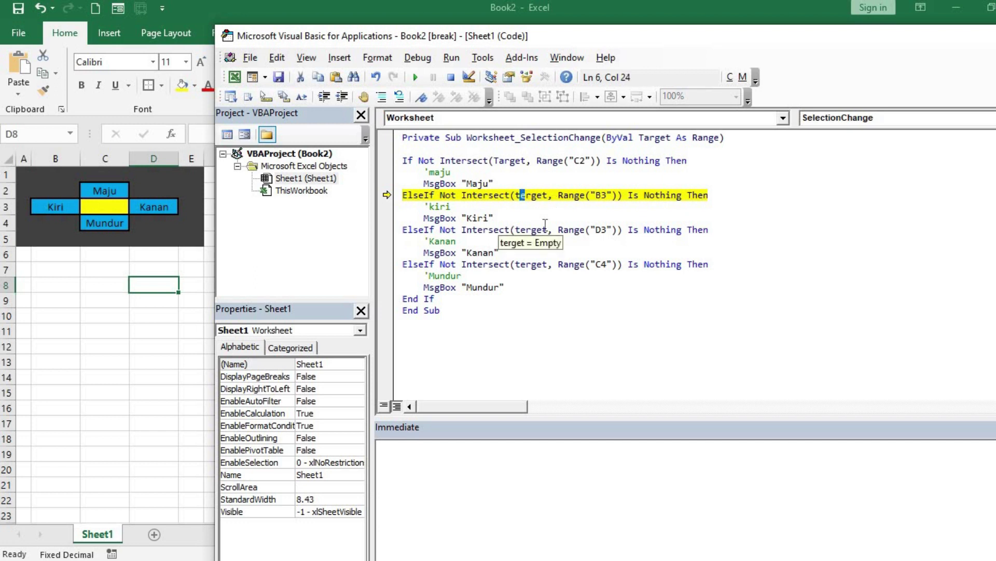
pyautogui.write('a')
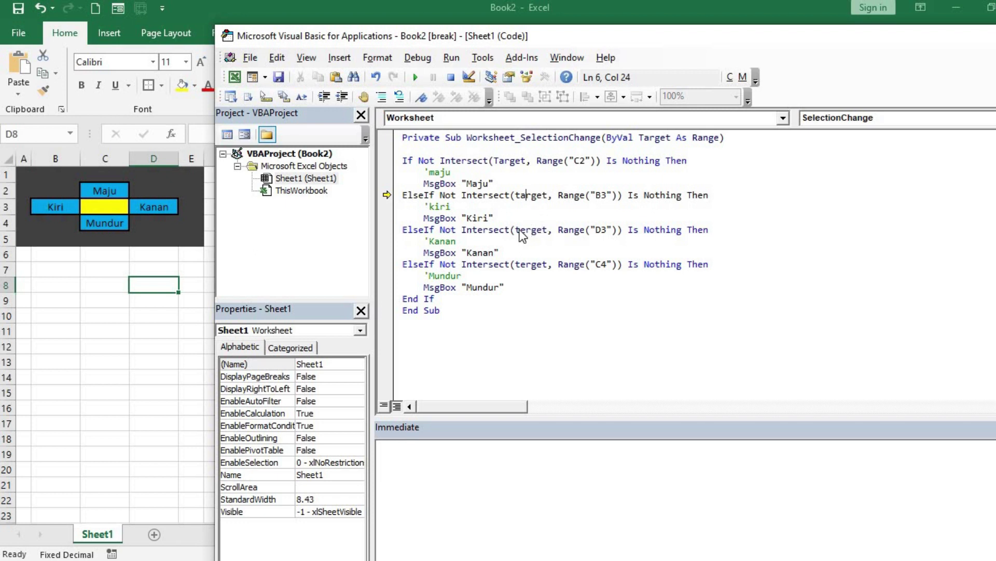
pyautogui.click(521, 231)
pyautogui.press('Return')
# Correct terget to target in the D3 condition and begin fixing the C4 one
pyautogui.click(520, 229)
pyautogui.hotkey('shift', 'Right')
pyautogui.write('a')
pyautogui.click(525, 269)
pyautogui.moveTo(525, 270); pyautogui.dragTo(526, 265)
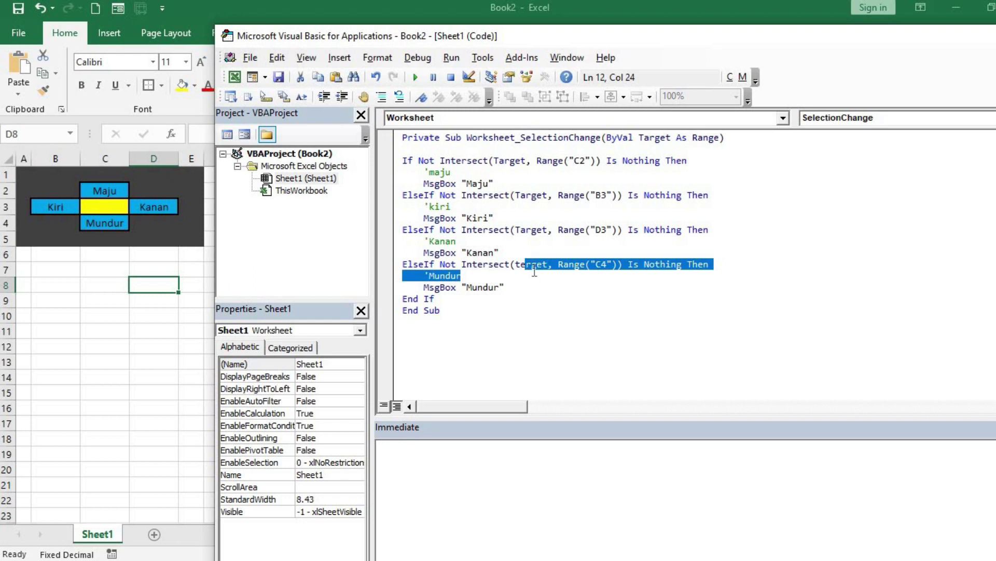
pyautogui.click(527, 265)
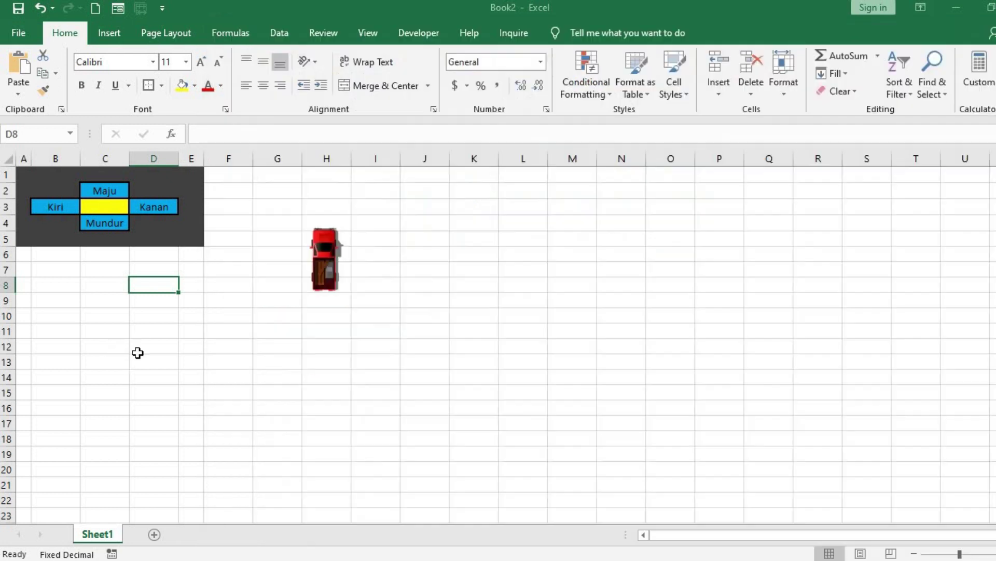
# Back in the worksheet, select several empty cells to confirm no message appears
pyautogui.click(116, 348)
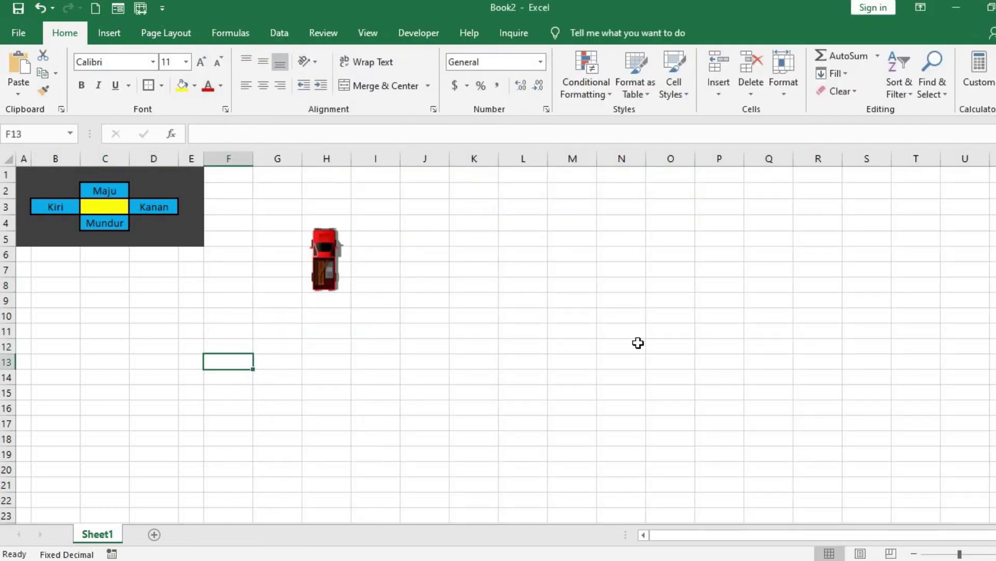
pyautogui.click(507, 374)
pyautogui.click(618, 281)
pyautogui.click(668, 395)
pyautogui.click(669, 239)
pyautogui.click(583, 313)
pyautogui.click(516, 218)
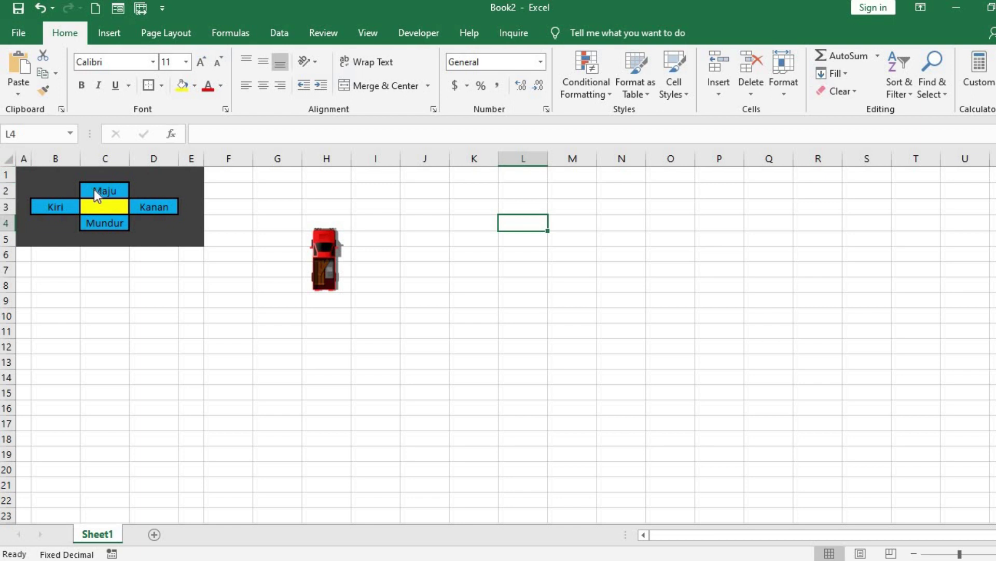
# Test the Maju, Kanan, Mundur and Kiri cells, dismissing each message box
pyautogui.click(94, 190)
pyautogui.click(541, 333)
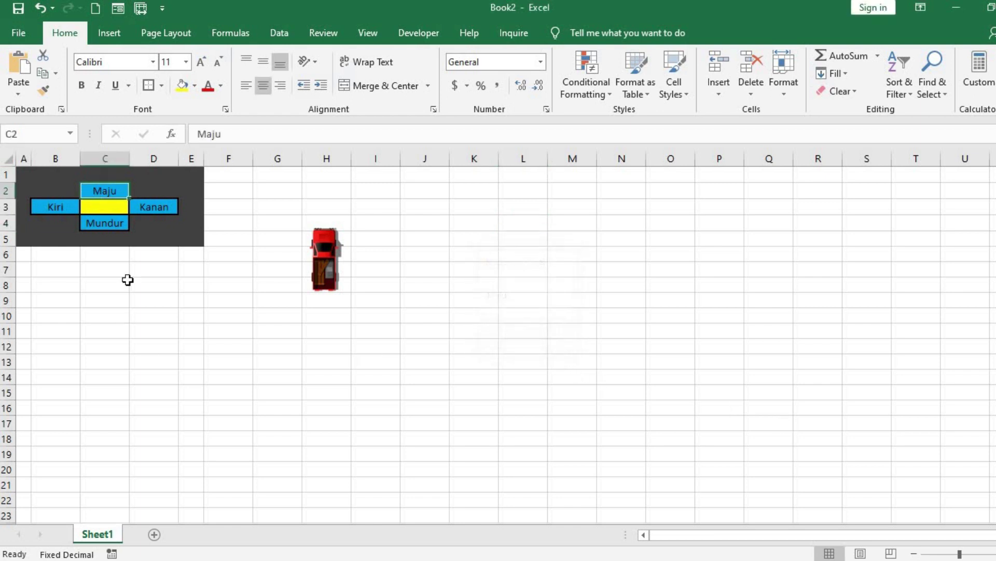
pyautogui.click(143, 206)
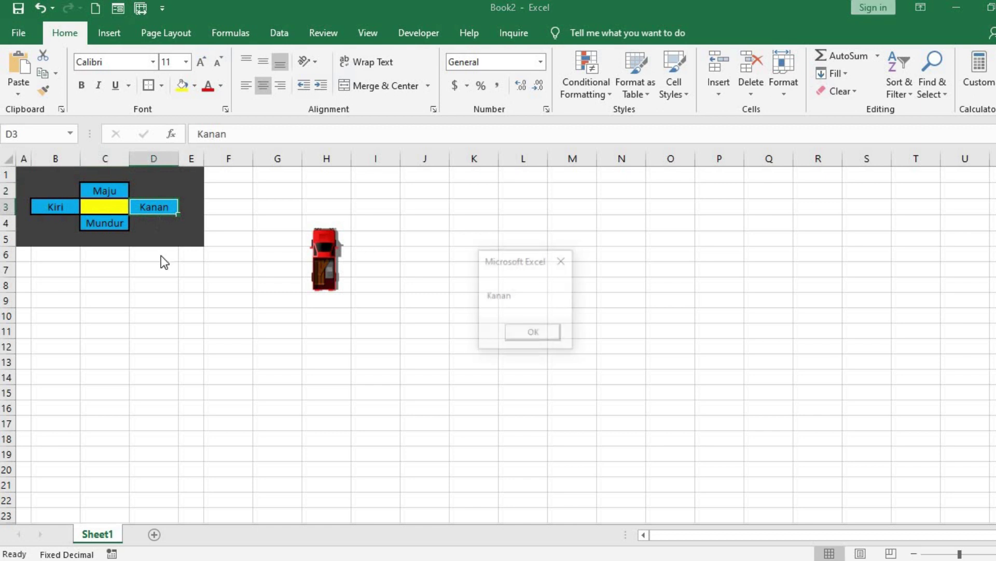
pyautogui.click(531, 335)
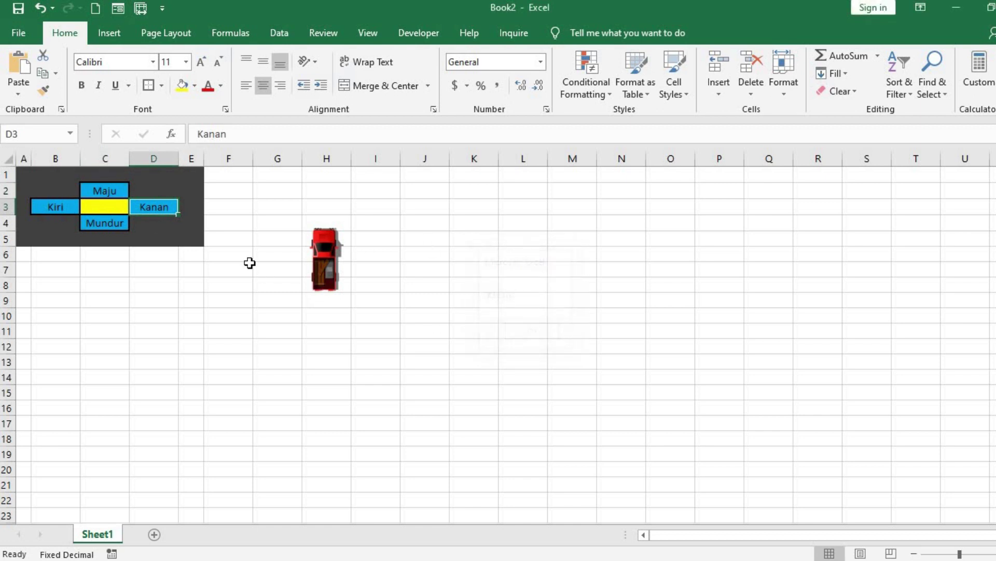
pyautogui.click(110, 230)
pyautogui.press('Return')
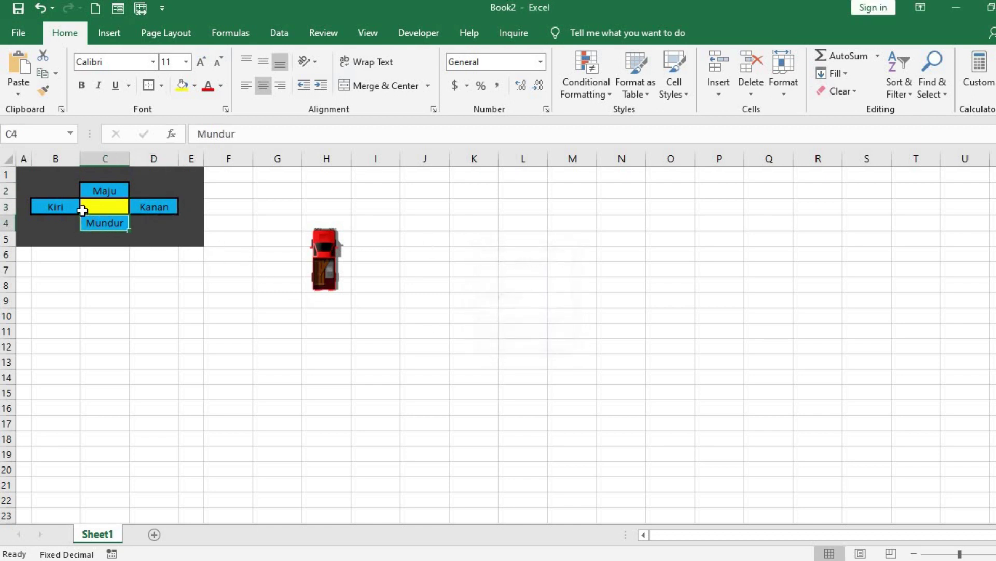
pyautogui.click(75, 210)
pyautogui.click(528, 332)
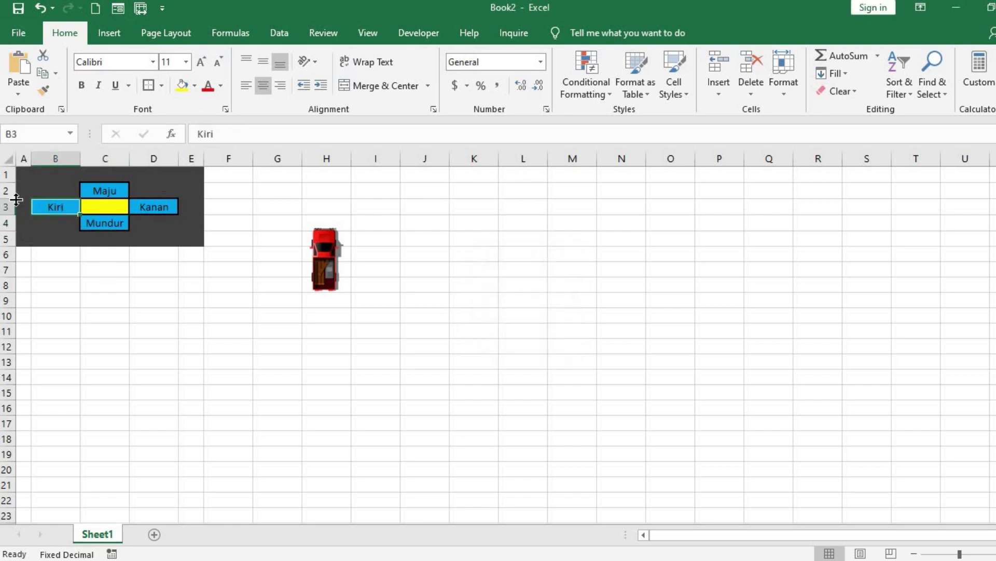
# Select several cells outside the direction cells, ending on A2
pyautogui.click(105, 208)
pyautogui.click(140, 189)
pyautogui.click(200, 225)
pyautogui.click(57, 254)
pyautogui.click(29, 232)
pyautogui.click(23, 192)
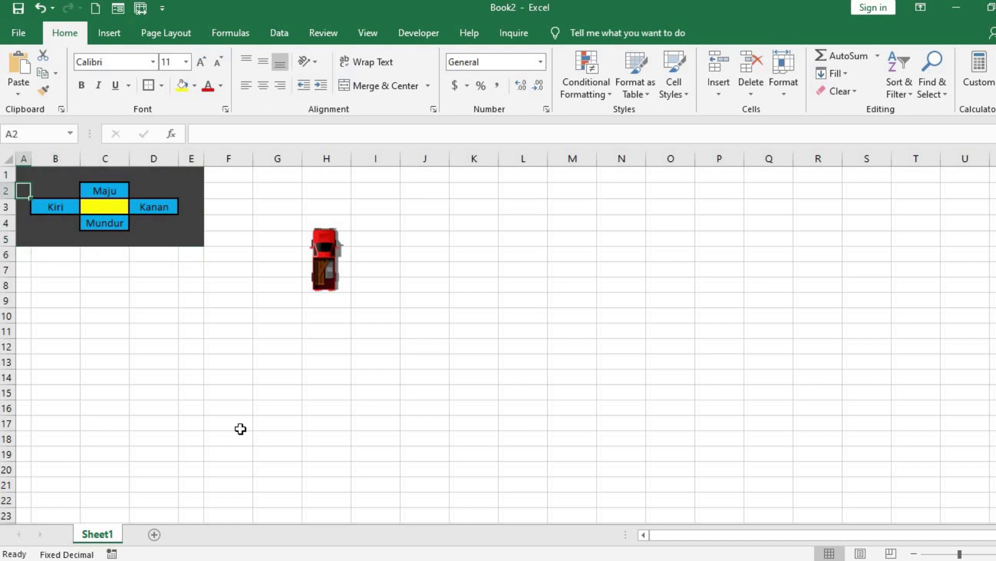
# Add Range("C3").Select after End If and return to the worksheet
pyautogui.click(297, 524)
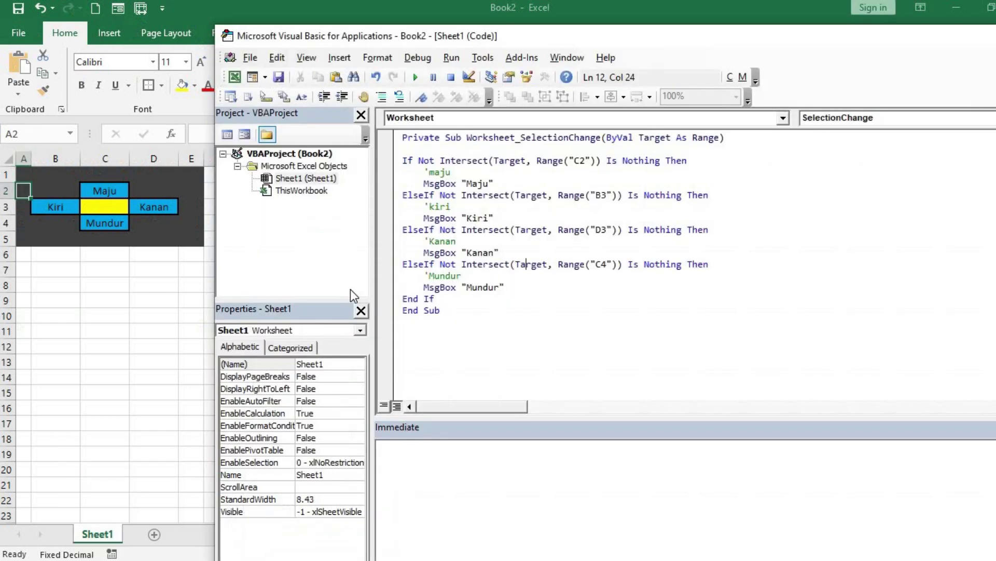
pyautogui.click(465, 299)
pyautogui.press('Return')
pyautogui.write('range("C3")')
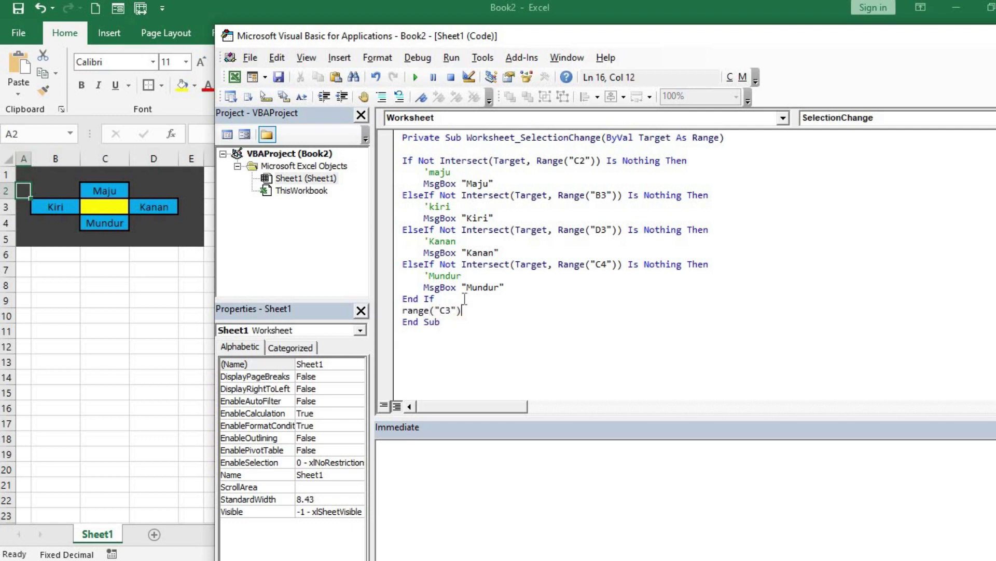
pyautogui.write('.sel')
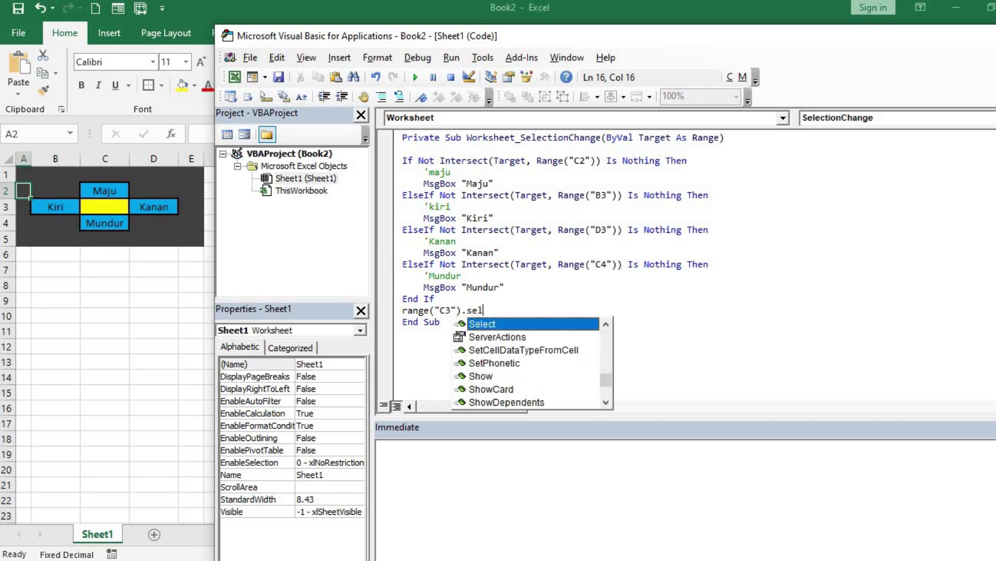
pyautogui.press('Tab')
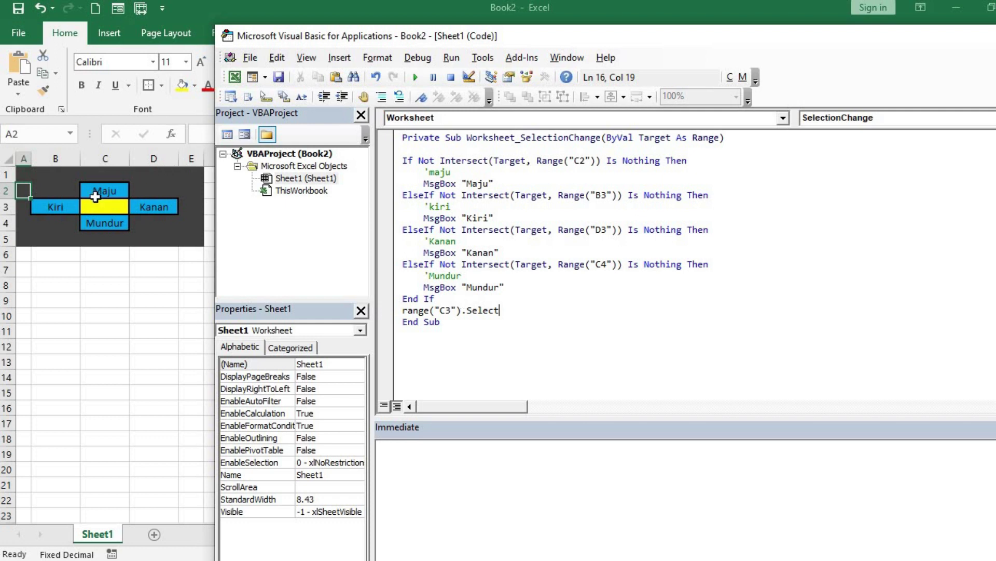
pyautogui.click(146, 340)
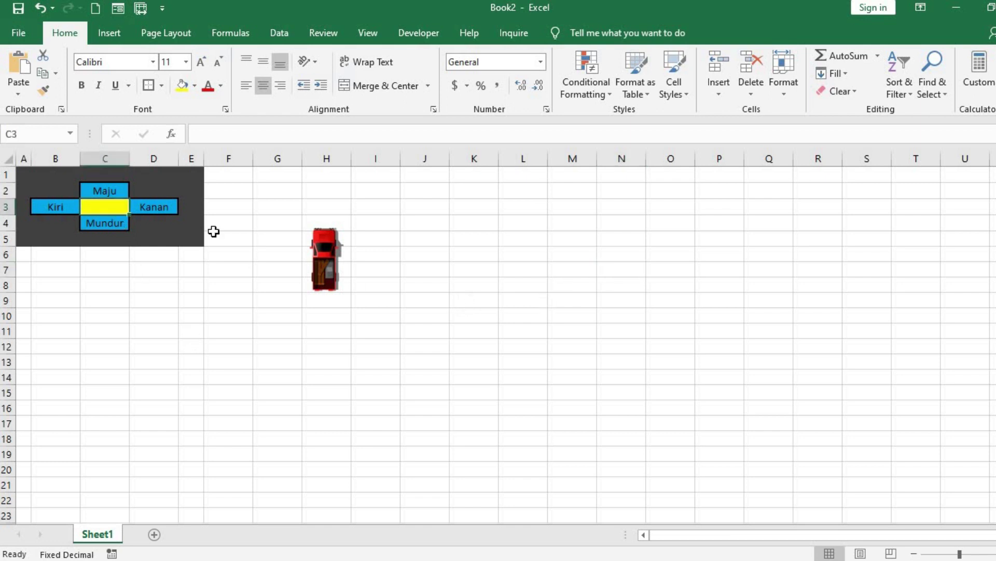
# Arrow onto Maju, Kanan, Mundur and Kiri, dismissing each message as selection returns to C3
pyautogui.click(514, 374)
pyautogui.press('Up')
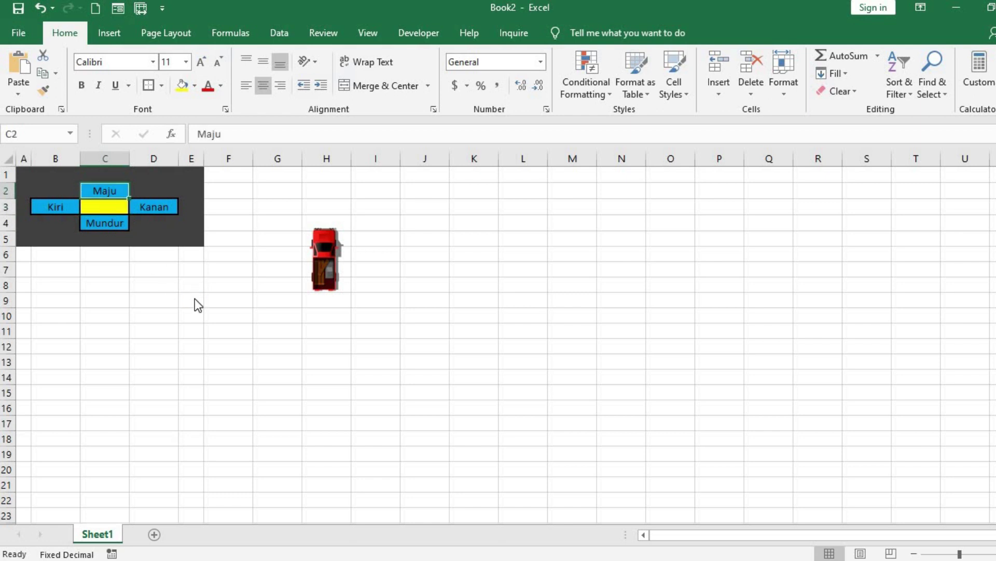
pyautogui.press('Return')
pyautogui.press('Right')
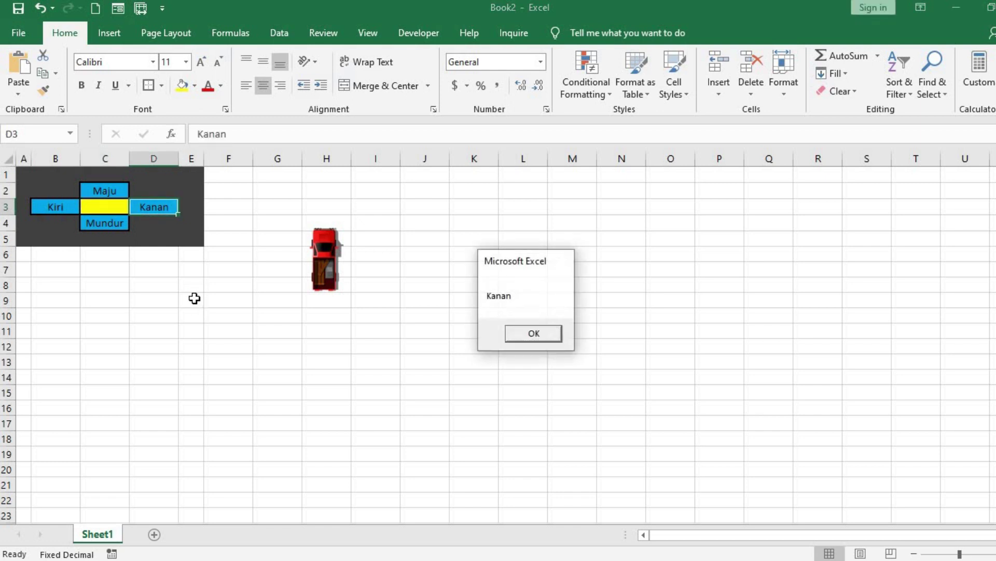
pyautogui.press('Return')
pyautogui.press('Down')
pyautogui.press('Return')
pyautogui.press('Left')
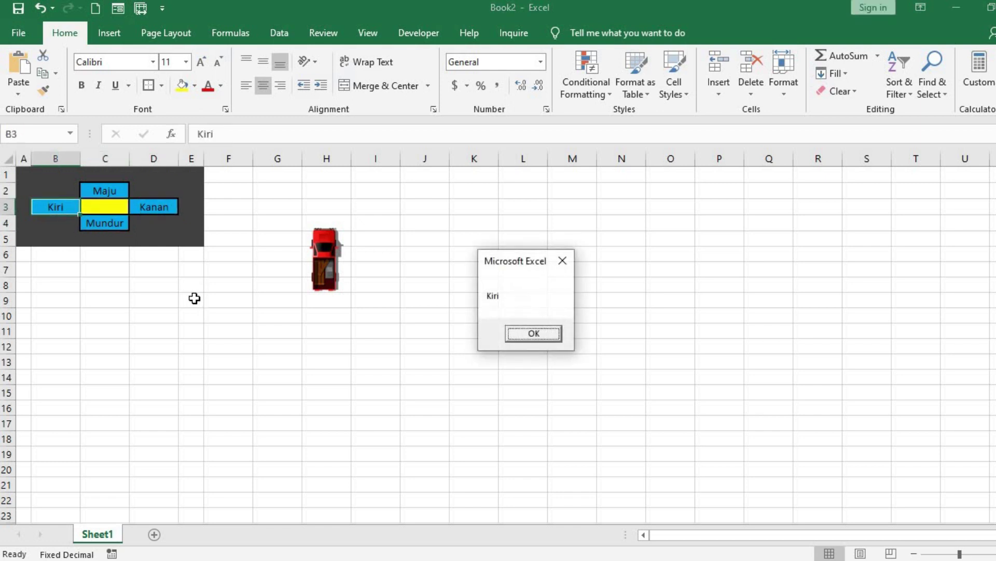
pyautogui.press('Return')
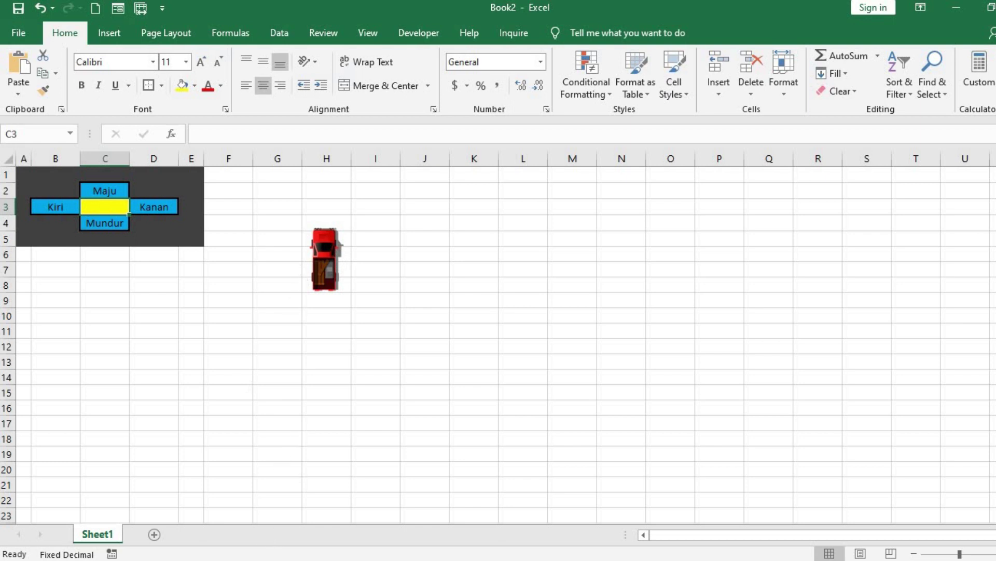
pyautogui.click(297, 511)
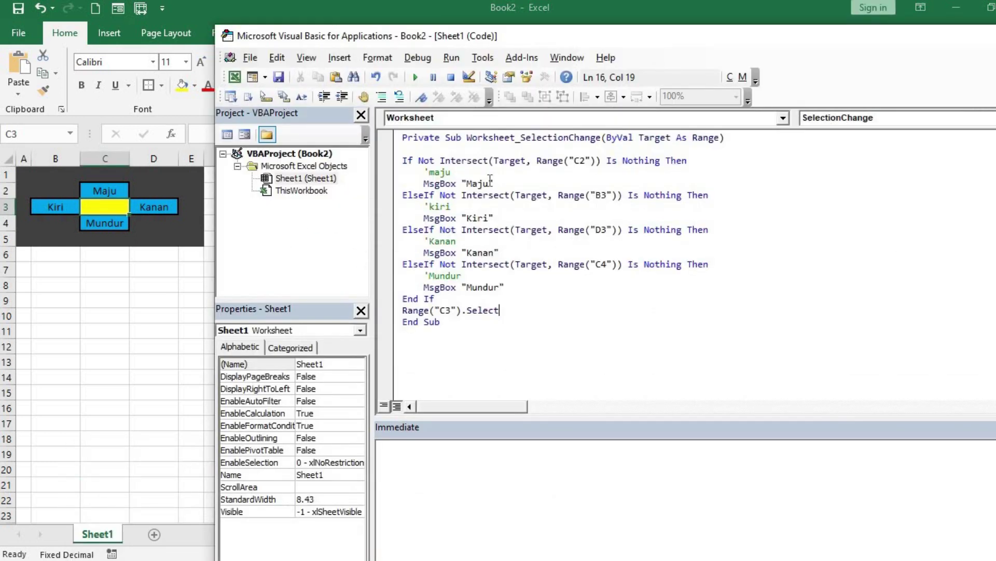
# Move the editor aside to show the truck and type Dim Obj as Shape and Set obj = Shapes("Mobil")
pyautogui.moveTo(514, 34); pyautogui.dragTo(674, 37)
pyautogui.click(563, 152)
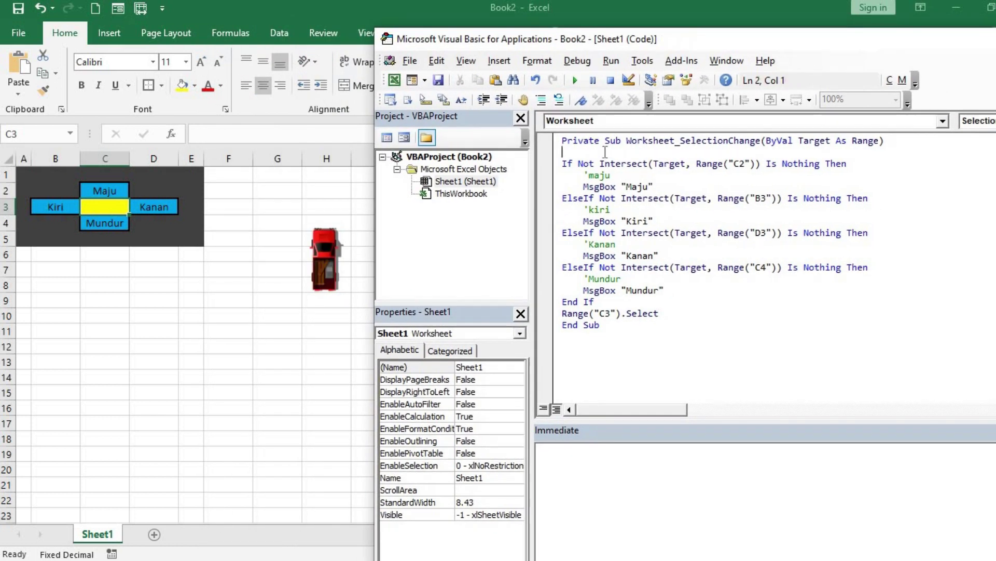
pyautogui.press('Return')
pyautogui.press('Return')
pyautogui.press('Up')
pyautogui.write('Dim Obj as Shape')
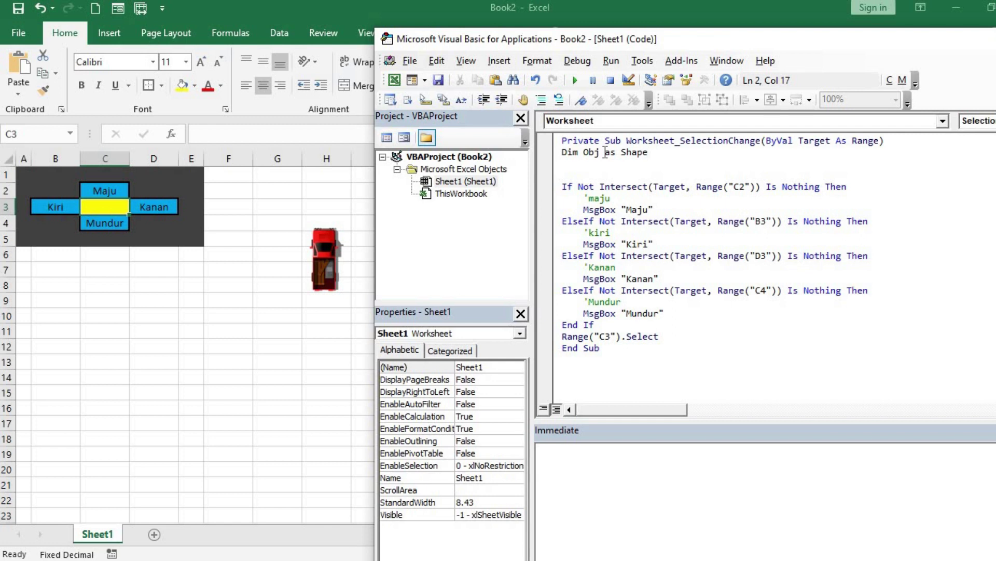
pyautogui.write('Set obj')
pyautogui.write('= Shapes')
pyautogui.write('("M')
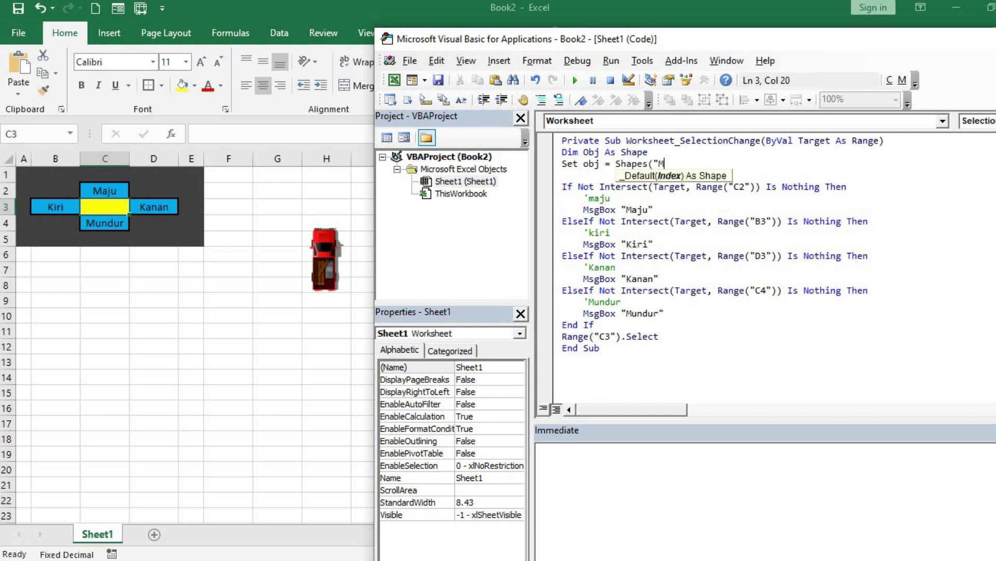
pyautogui.write('obil"')
# Finish the Set obj = Shapes("Mobil") line and delete all four MsgBox lines
pyautogui.write(')')
pyautogui.press('Return')
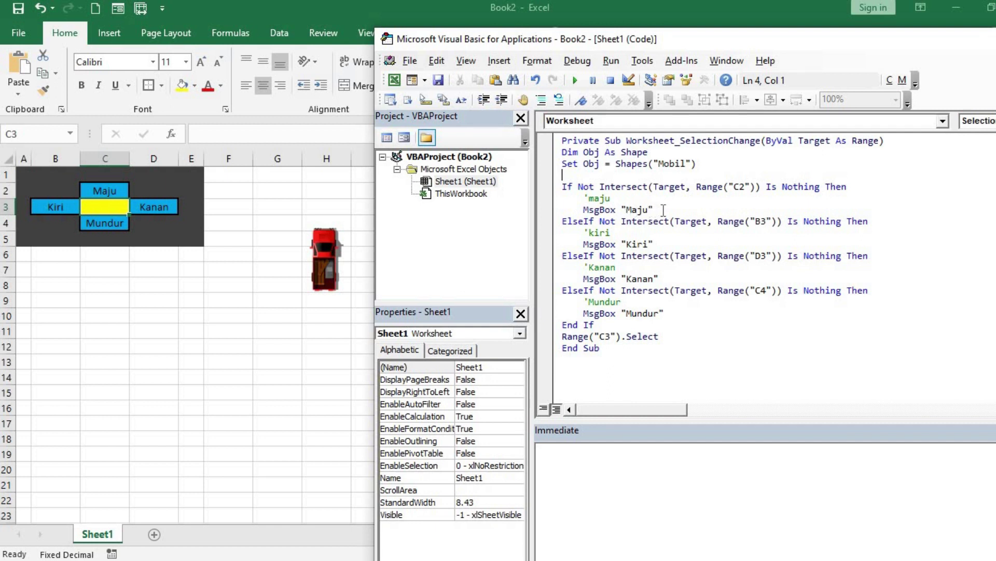
pyautogui.moveTo(654, 209); pyautogui.dragTo(522, 218)
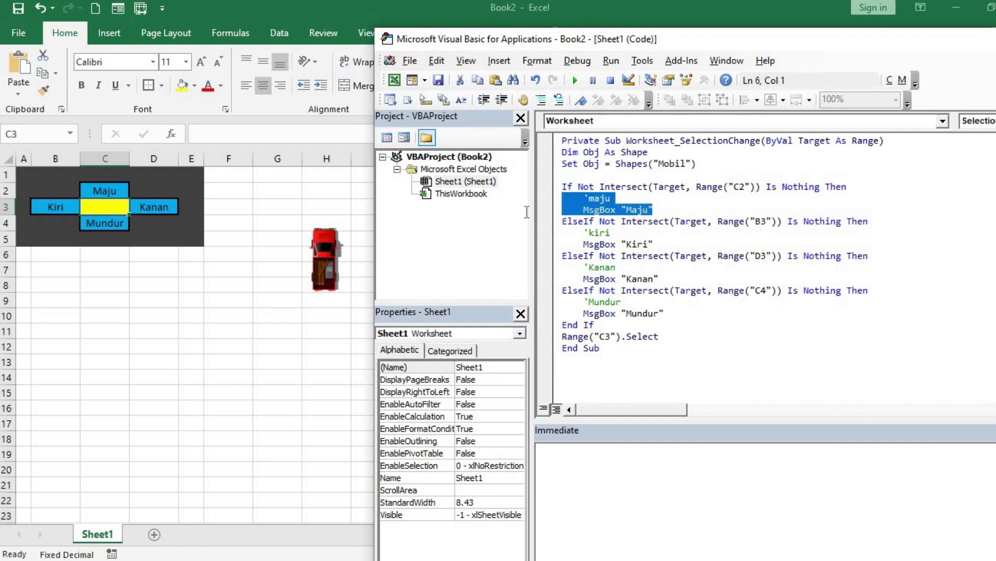
pyautogui.press('Delete')
pyautogui.moveTo(655, 244); pyautogui.dragTo(541, 245)
pyautogui.press('Delete')
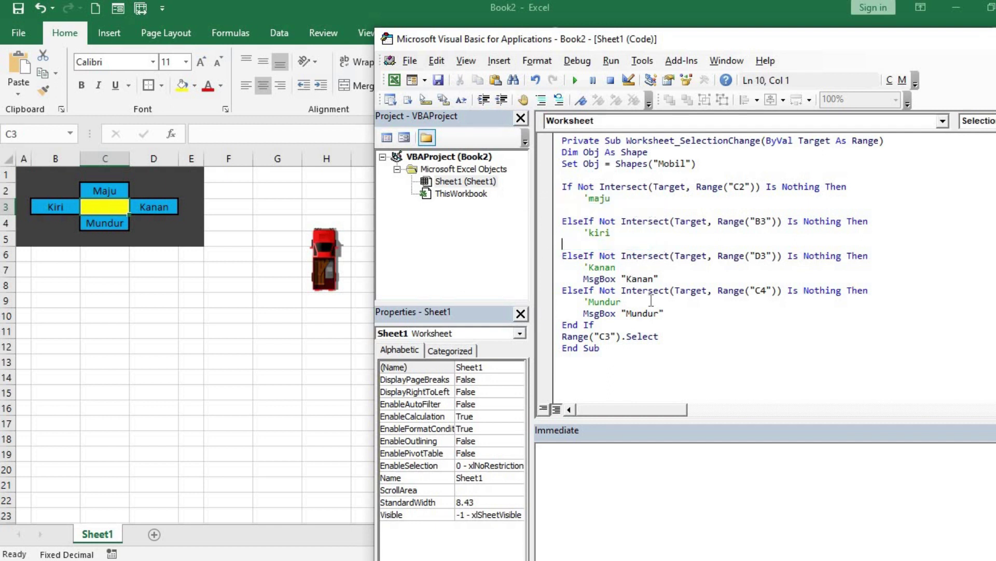
pyautogui.moveTo(664, 279); pyautogui.dragTo(533, 281)
pyautogui.press('Delete')
pyautogui.moveTo(664, 313); pyautogui.dragTo(553, 311)
pyautogui.press('Delete')
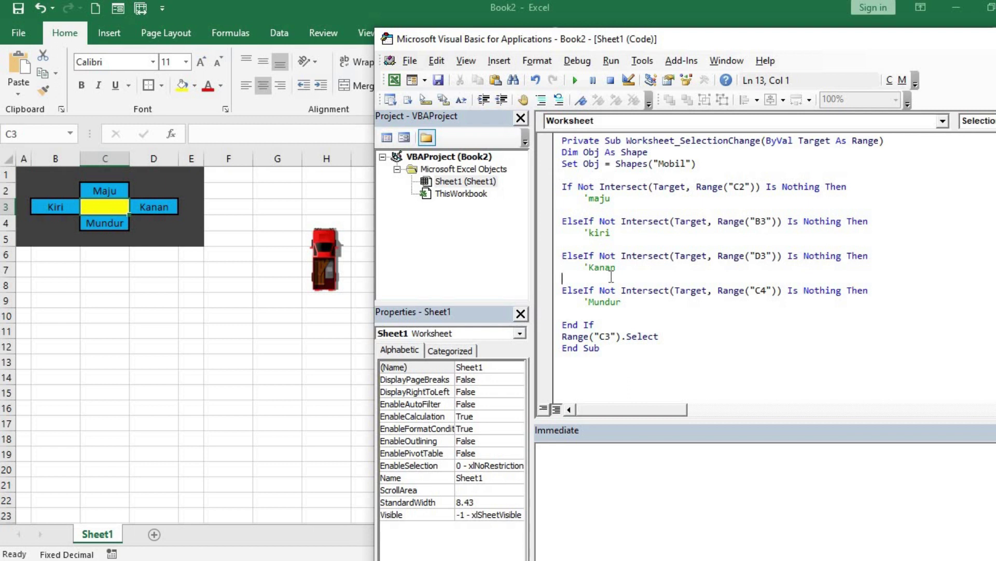
# Add Debug.Print Obj.Rotation, run it from the worksheet, and read 0 in the Immediate window
pyautogui.click(632, 244)
pyautogui.write('debug.p')
pyautogui.press('space')
pyautogui.write('obj')
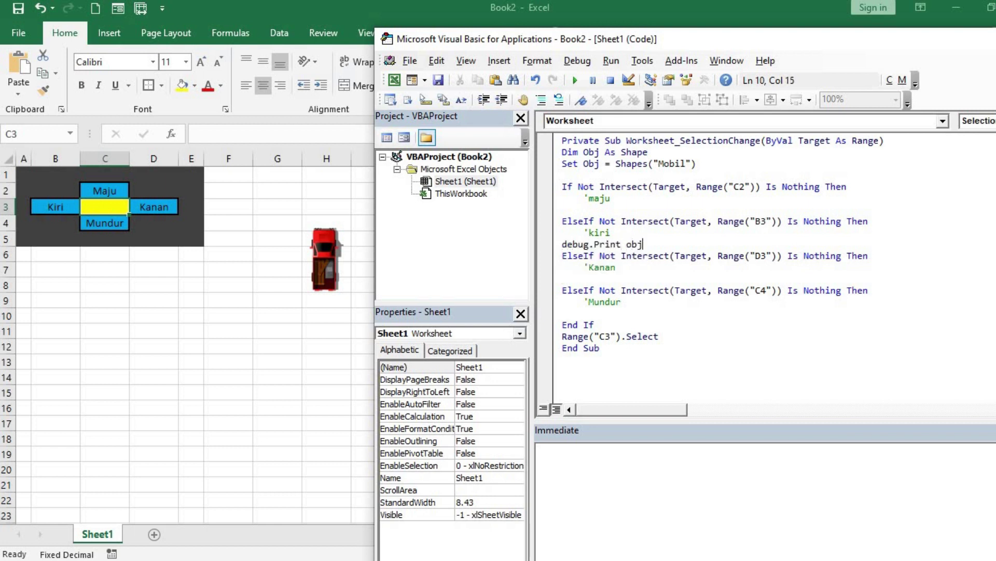
pyautogui.write('.ro')
pyautogui.press('Tab')
pyautogui.click(88, 208)
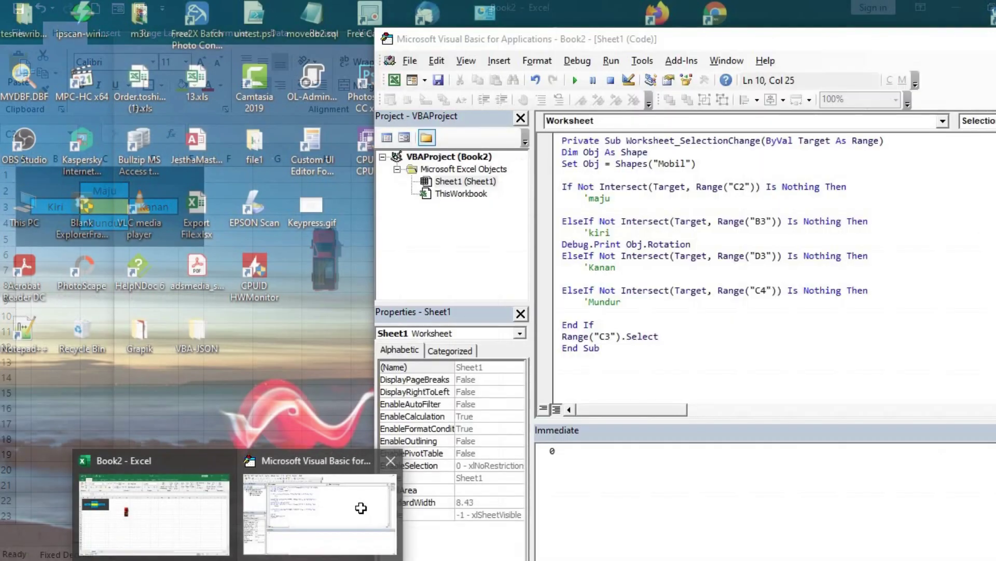
pyautogui.click(365, 519)
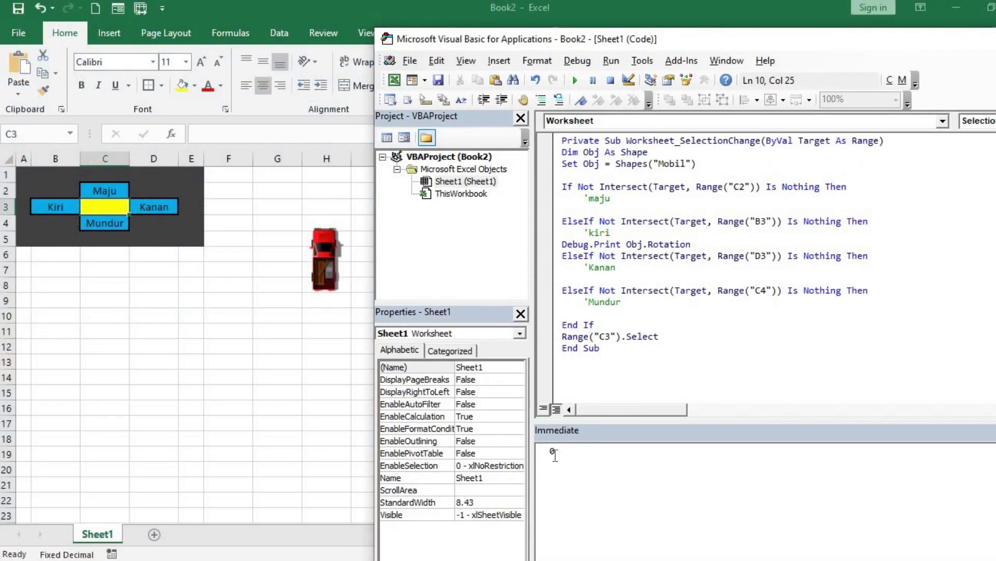
pyautogui.doubleClick(552, 451)
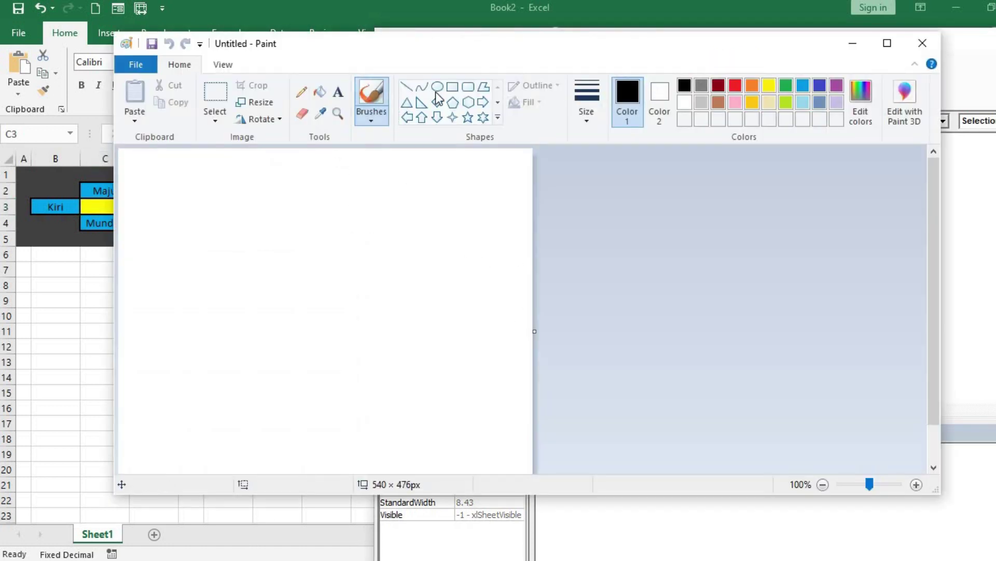
# Draw a circle in Paint with pencil ticks labelled 0, 90, 180 and 270, then minimize it
pyautogui.moveTo(211, 189); pyautogui.dragTo(422, 400)
pyautogui.click(301, 91)
pyautogui.moveTo(325, 176); pyautogui.dragTo(325, 209)
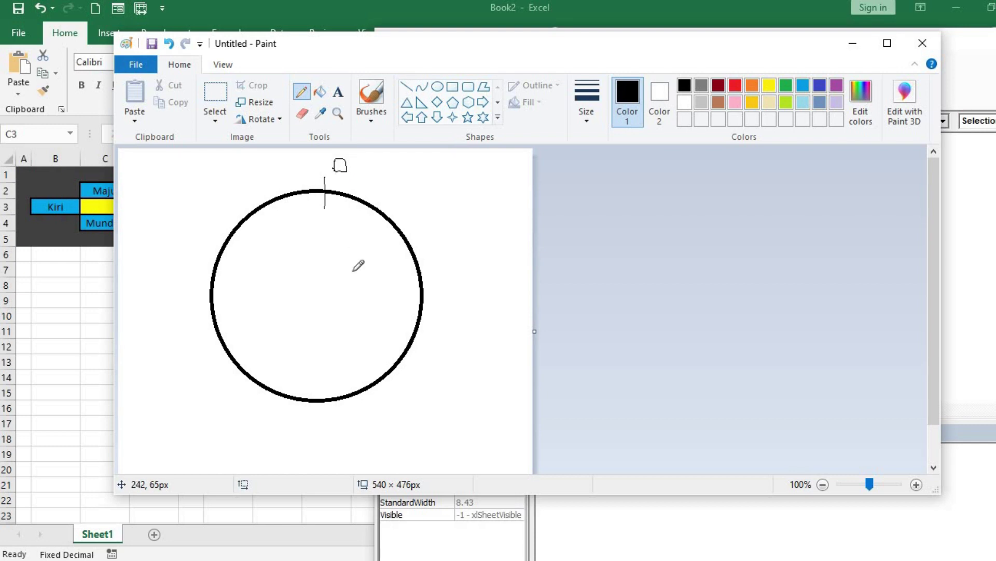
pyautogui.moveTo(402, 296)
pyautogui.mouseDown()
pyautogui.moveTo(454, 296)
pyautogui.moveTo(469, 276)
pyautogui.mouseUp()
pyautogui.moveTo(320, 386)
pyautogui.mouseDown()
pyautogui.moveTo(322, 410)
pyautogui.moveTo(304, 452)
pyautogui.moveTo(332, 440)
pyautogui.moveTo(356, 445)
pyautogui.mouseUp()
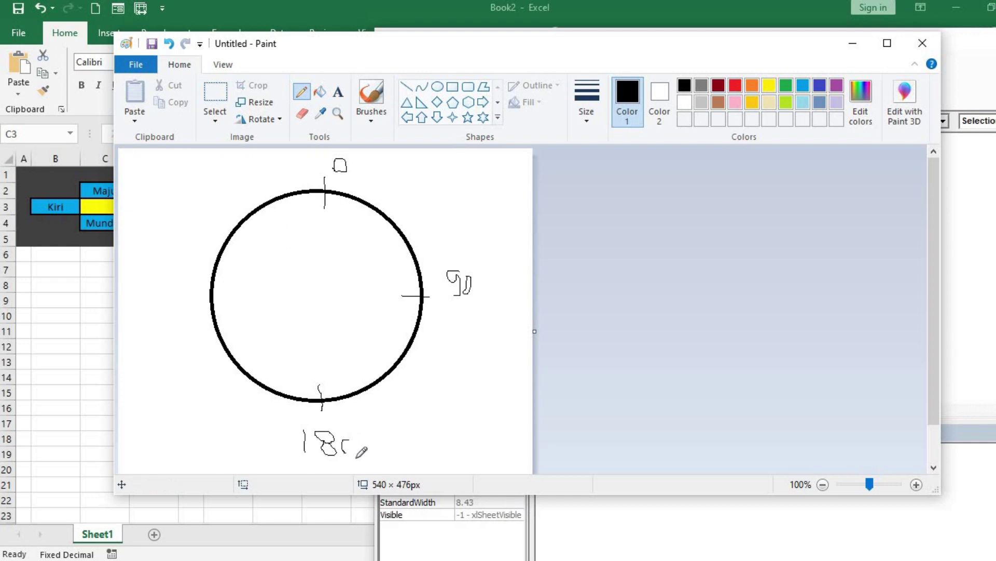
pyautogui.moveTo(195, 296); pyautogui.dragTo(223, 298)
pyautogui.moveTo(141, 287)
pyautogui.mouseDown()
pyautogui.moveTo(176, 306)
pyautogui.moveTo(179, 296)
pyautogui.mouseUp()
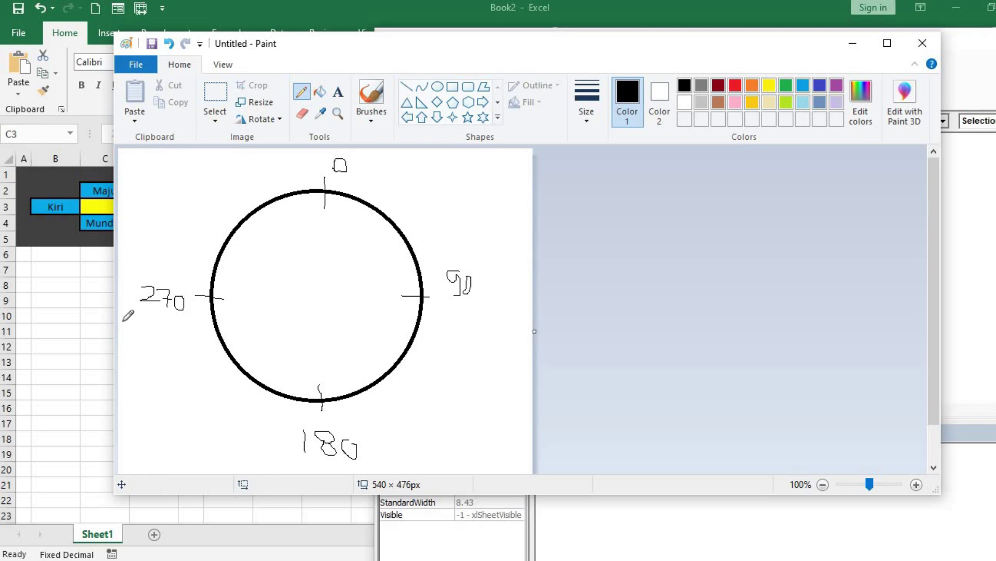
pyautogui.moveTo(823, 54); pyautogui.dragTo(737, 45)
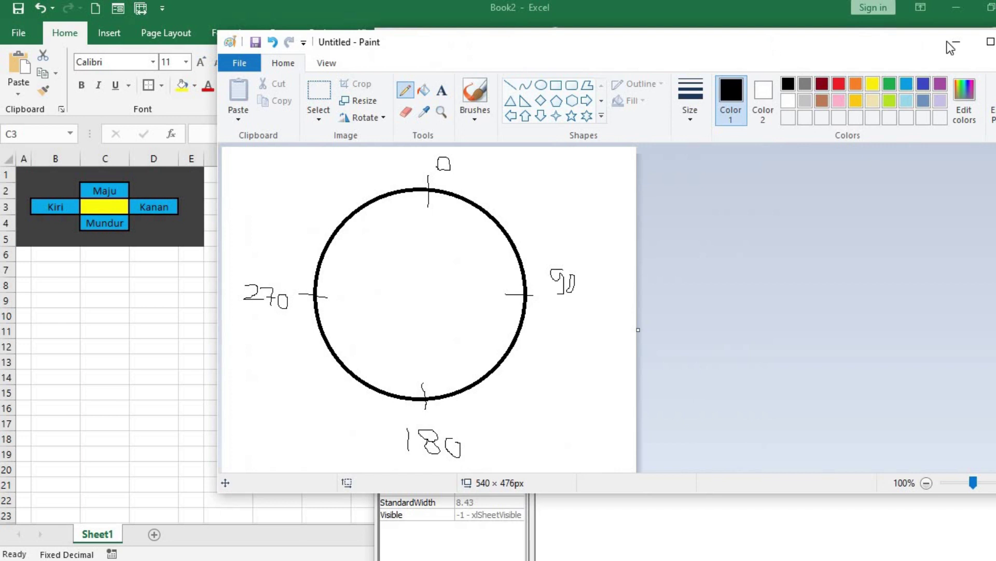
pyautogui.click(955, 43)
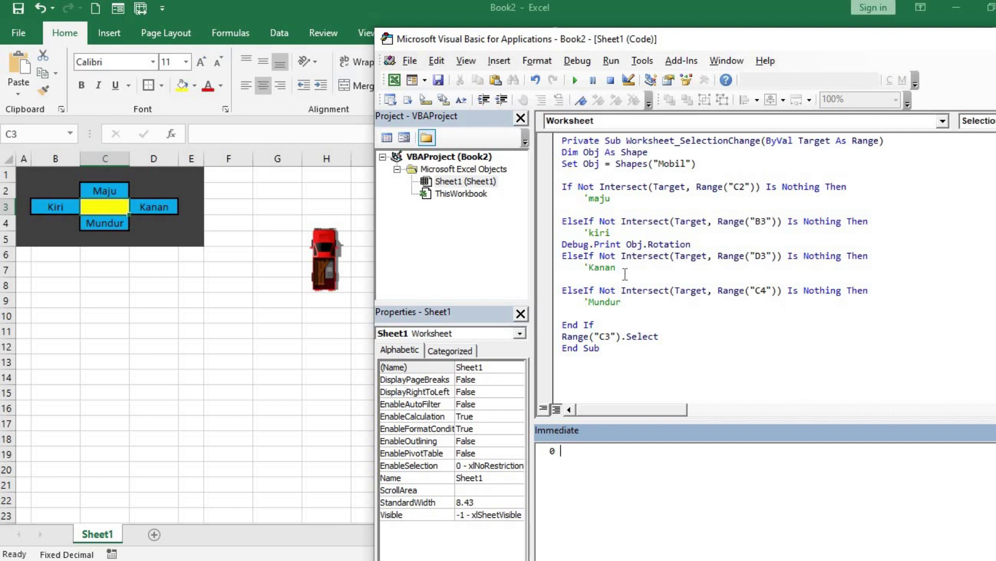
# Replace the Debug.Print line under 'kiri with Obj.Rotation = Obj.Rotation - 10
pyautogui.moveTo(703, 243); pyautogui.dragTo(540, 248)
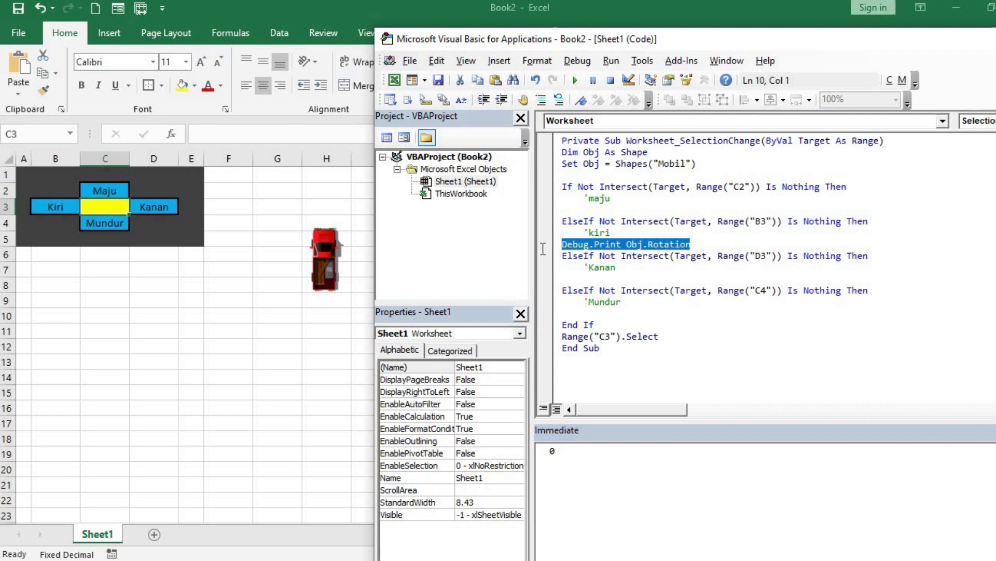
pyautogui.press('Delete')
pyautogui.write('obj.ro')
pyautogui.press('Tab')
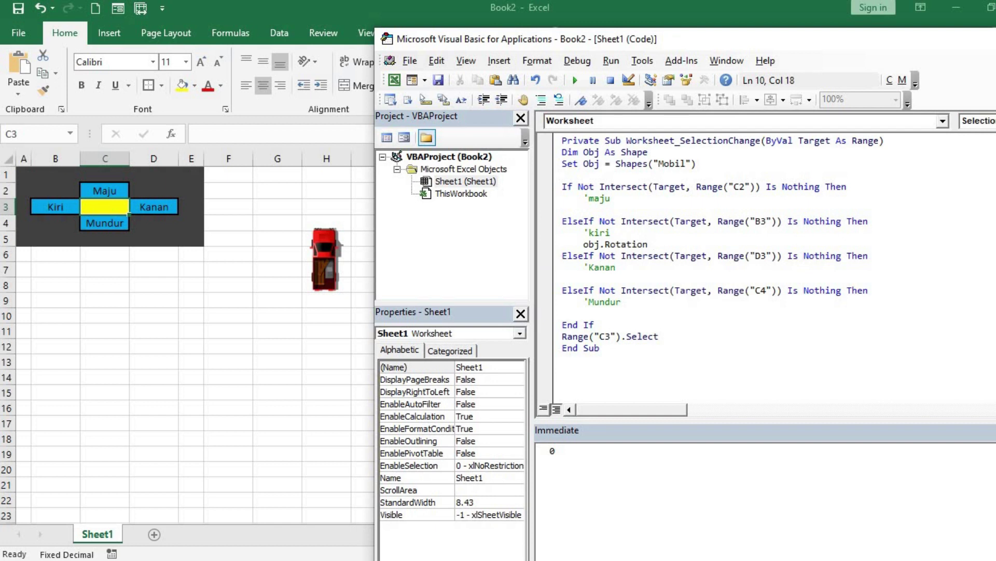
pyautogui.write('obj')
pyautogui.write('.ro')
pyautogui.press('Tab')
pyautogui.write('- 10')
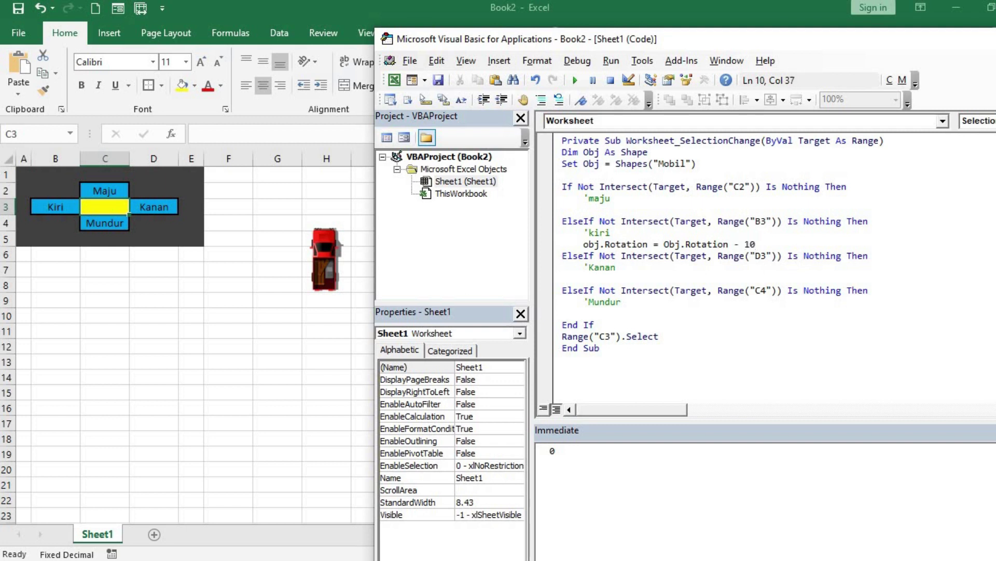
# Copy that line under 'Kanan and change it to Obj.Rotation = Obj.Rotation + 10
pyautogui.click(609, 279)
pyautogui.moveTo(583, 244); pyautogui.dragTo(760, 244)
pyautogui.hotkey('ctrl', 'c')
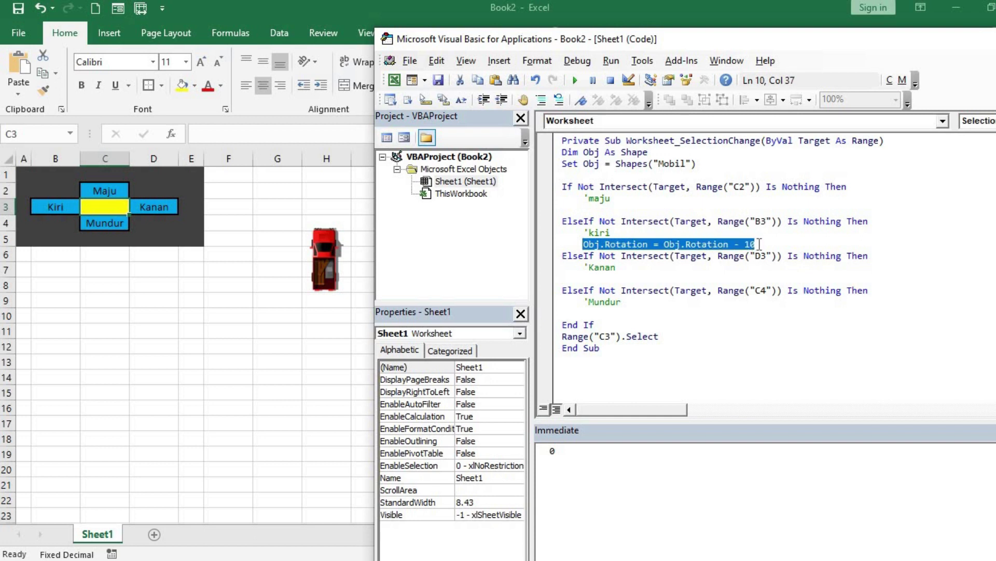
pyautogui.click(672, 281)
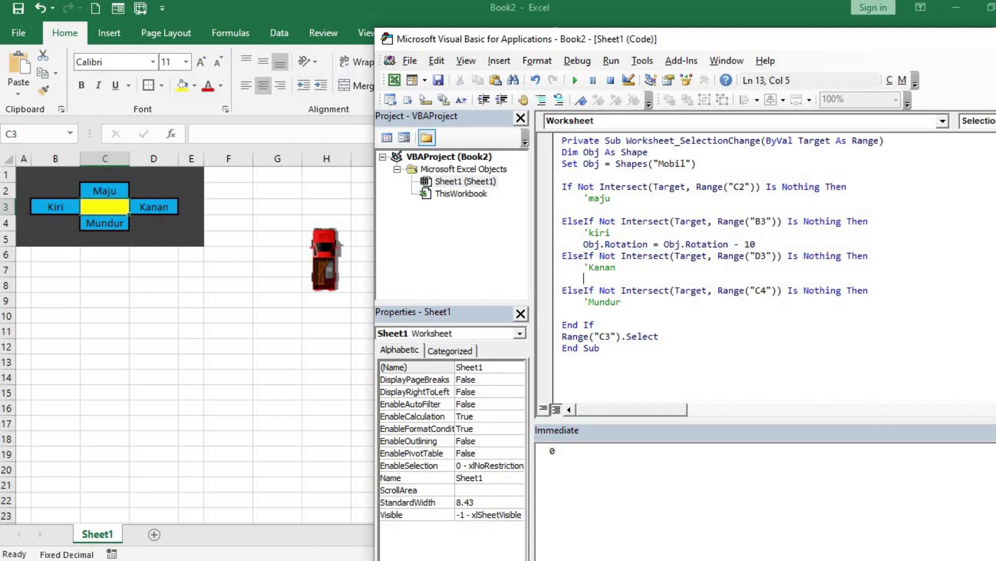
pyautogui.hotkey('ctrl', 'v')
pyautogui.doubleClick(737, 280)
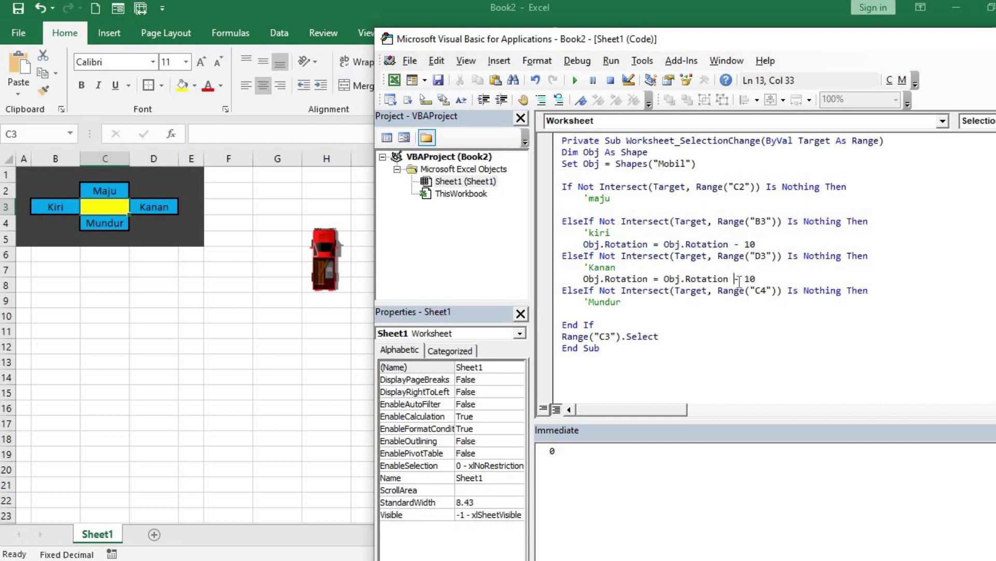
pyautogui.write('+')
# Test on the Excel sheet by moving onto the Kiri and Kanan cells to turn the car, then return to the code
pyautogui.click(249, 266)
pyautogui.press('Left')
pyautogui.press('Down')
pyautogui.press('Left')
pyautogui.press('Right')
pyautogui.press('Right')
pyautogui.press('Right')
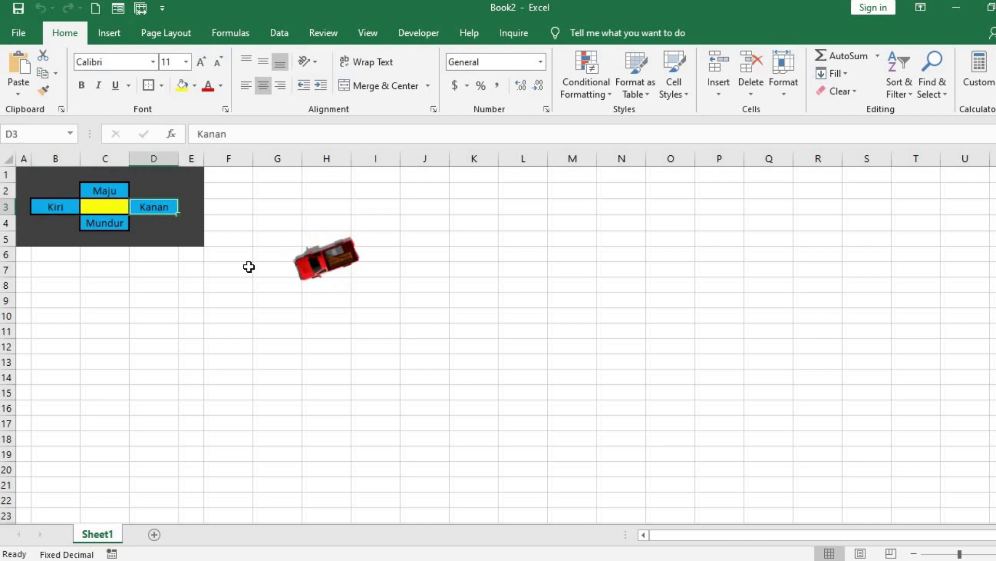
pyautogui.press('Right')
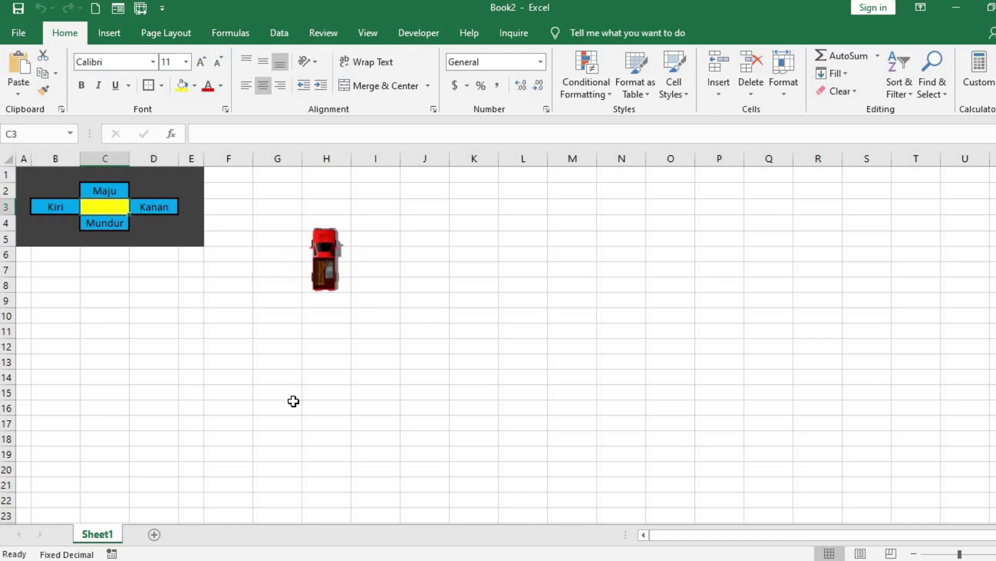
pyautogui.click(312, 558)
# Under 'Kanan, add Obj.IncrementRotation 10 and delete the old Obj.Rotation + 10 line
pyautogui.click(312, 481)
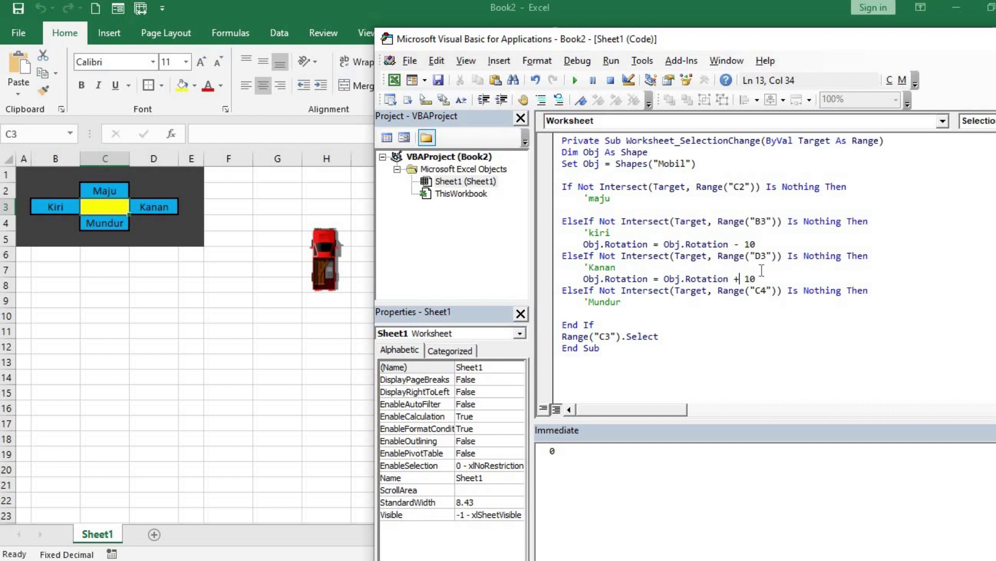
pyautogui.press('Return')
pyautogui.write('obj')
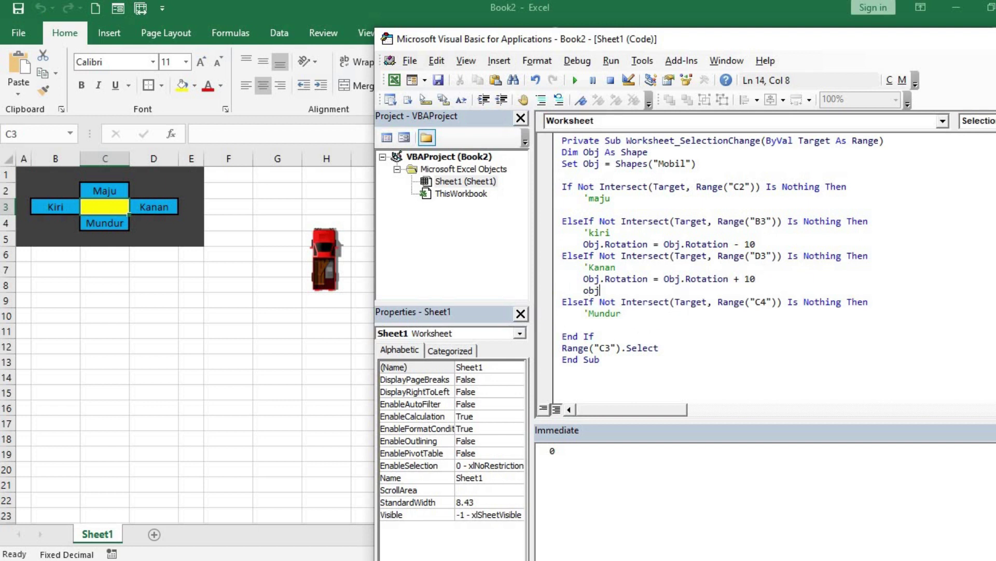
pyautogui.write('.in')
pyautogui.press('Down')
pyautogui.press('Tab')
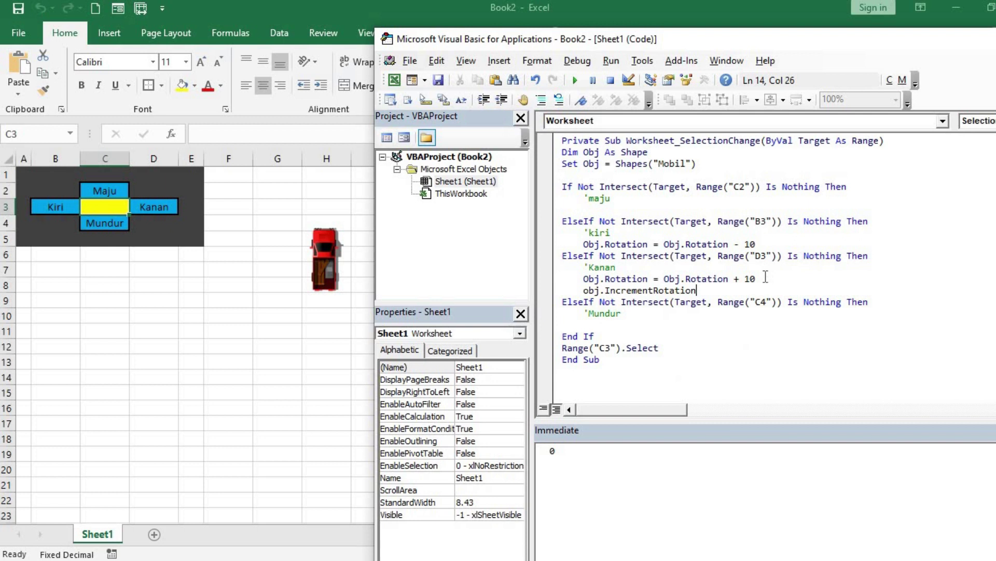
pyautogui.write(' 10')
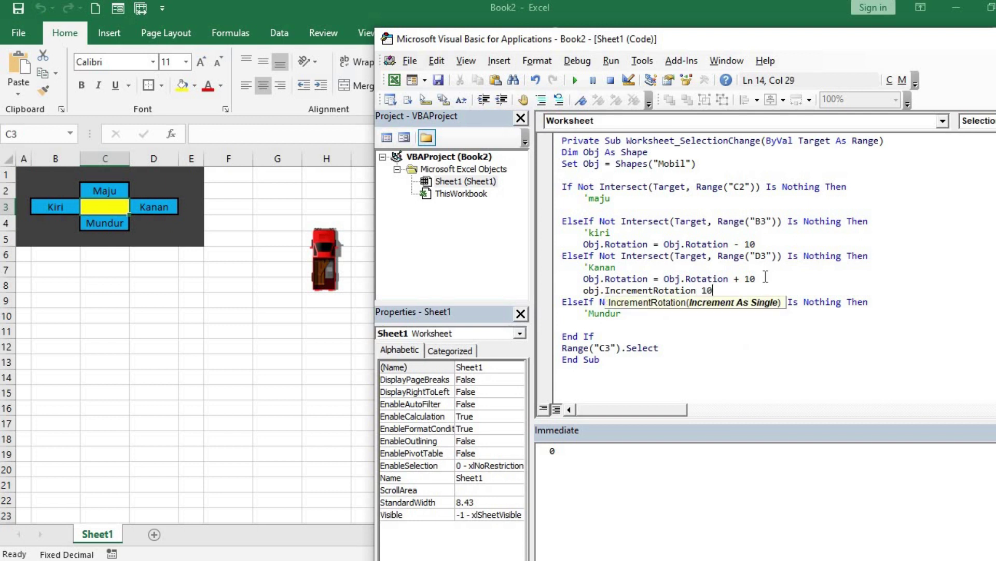
pyautogui.click(639, 289)
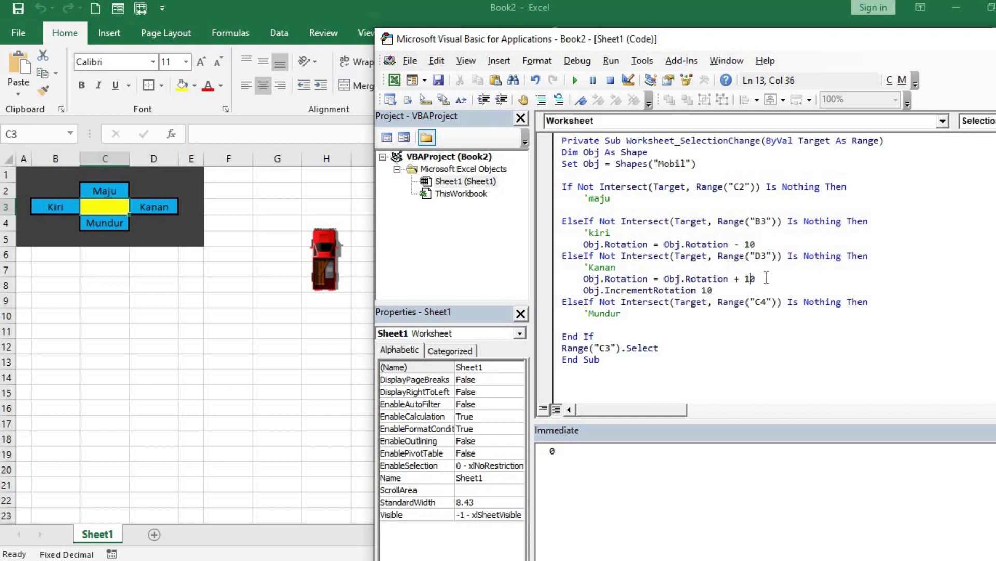
pyautogui.moveTo(755, 279); pyautogui.dragTo(578, 284)
pyautogui.press('Delete')
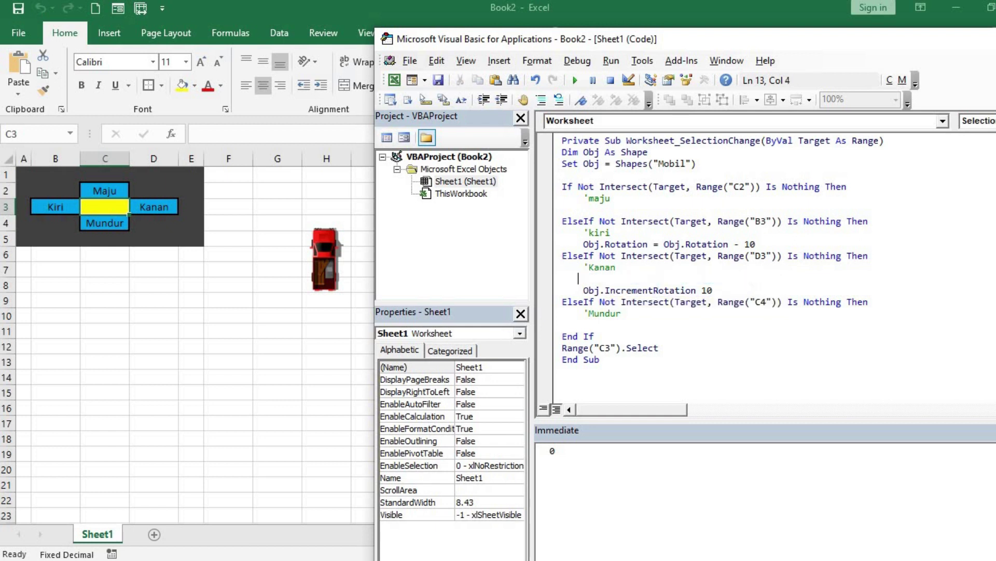
pyautogui.press('BackSpace')
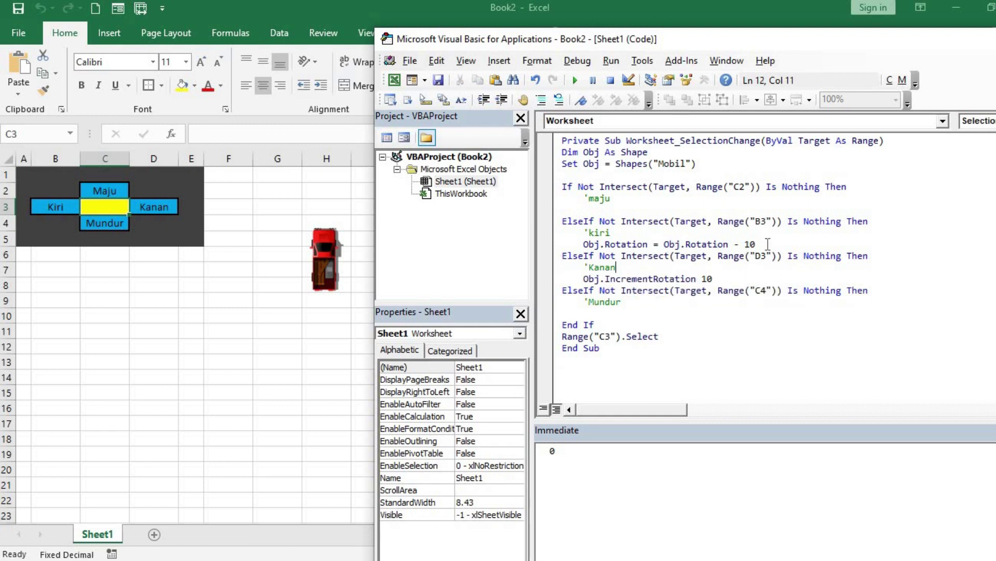
# Under 'kiri, add Obj.IncrementRotation -10 and delete the old Obj.Rotation - 10 line
pyautogui.press('Return')
pyautogui.write('obj')
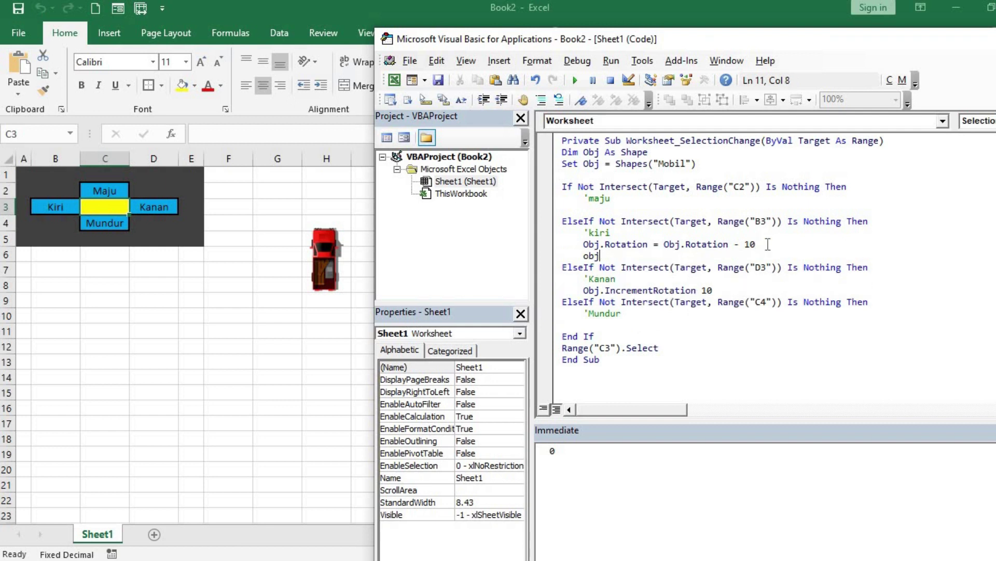
pyautogui.write('.inc')
pyautogui.press('Down')
pyautogui.press('Tab')
pyautogui.write('-')
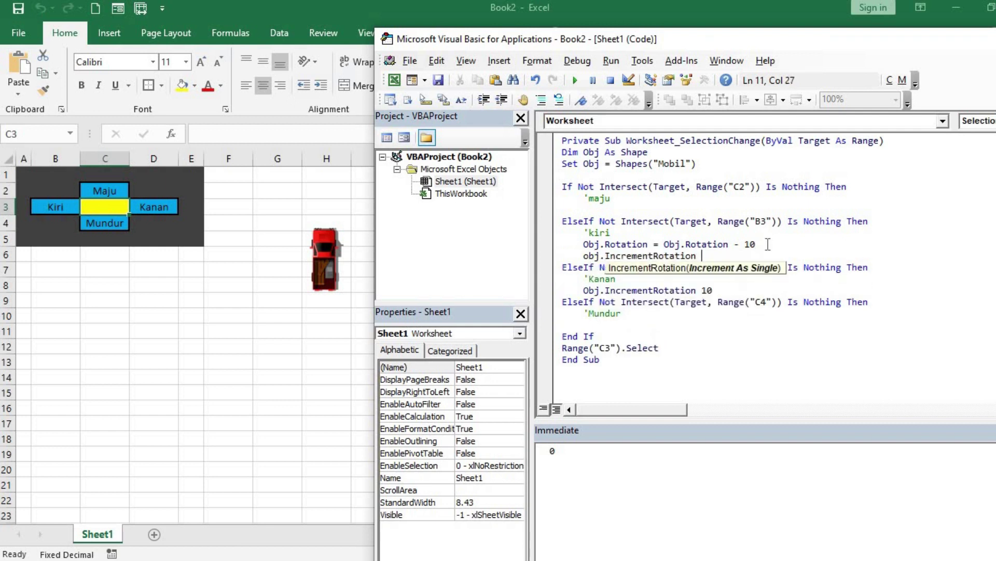
pyautogui.write('10')
pyautogui.moveTo(785, 245); pyautogui.dragTo(573, 244)
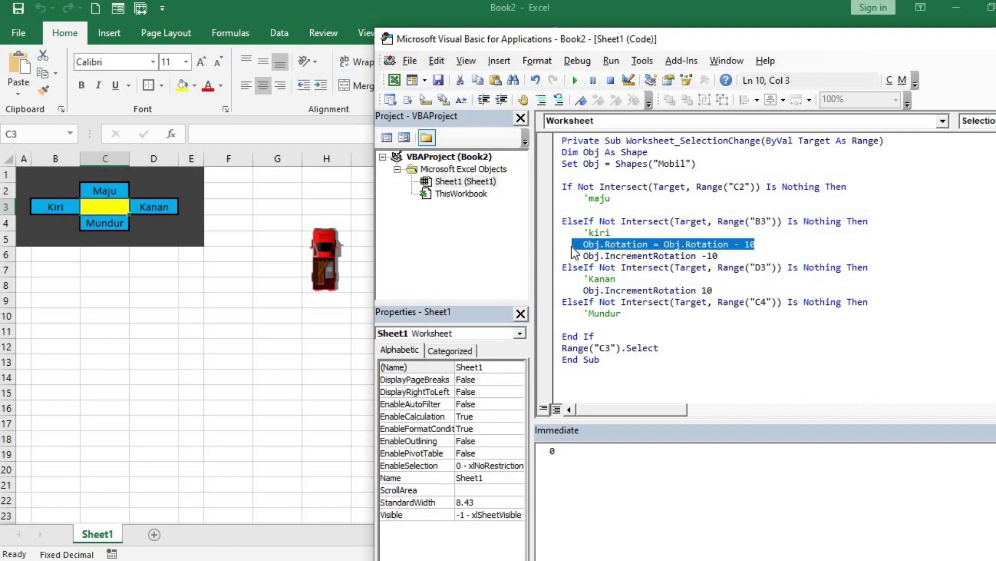
pyautogui.press('Delete')
pyautogui.press('BackSpace')
pyautogui.press('BackSpace')
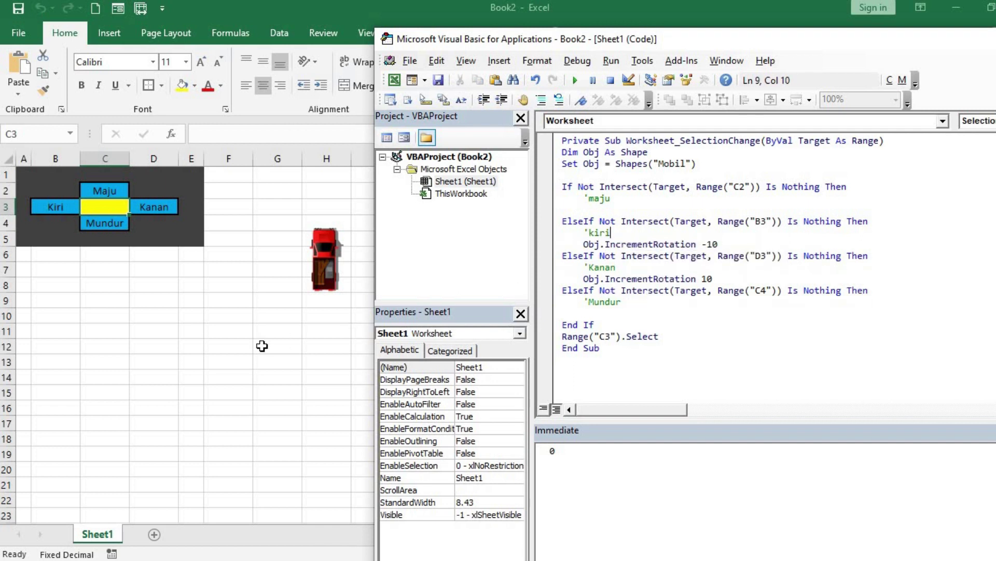
# Test in Excel by arrowing onto the Kiri and Kanan cells, then return to the VBA Editor with Alt+F11
pyautogui.click(221, 285)
pyautogui.press('Left')
pyautogui.press('Left')
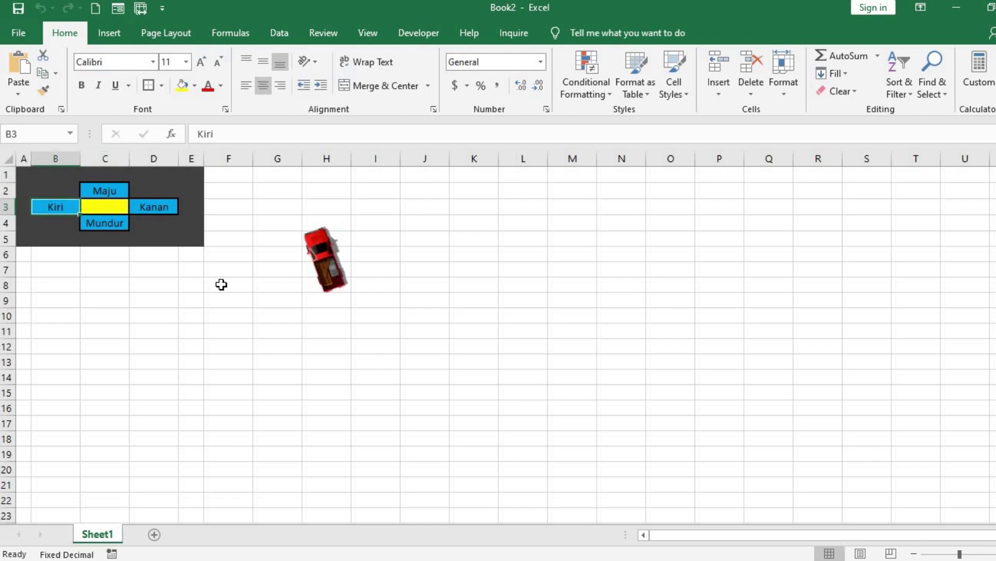
pyautogui.press('Left')
pyautogui.press('Left')
pyautogui.press('Left')
pyautogui.press('Right')
pyautogui.press('Left')
pyautogui.press('Left')
pyautogui.press('Left')
pyautogui.press('Right')
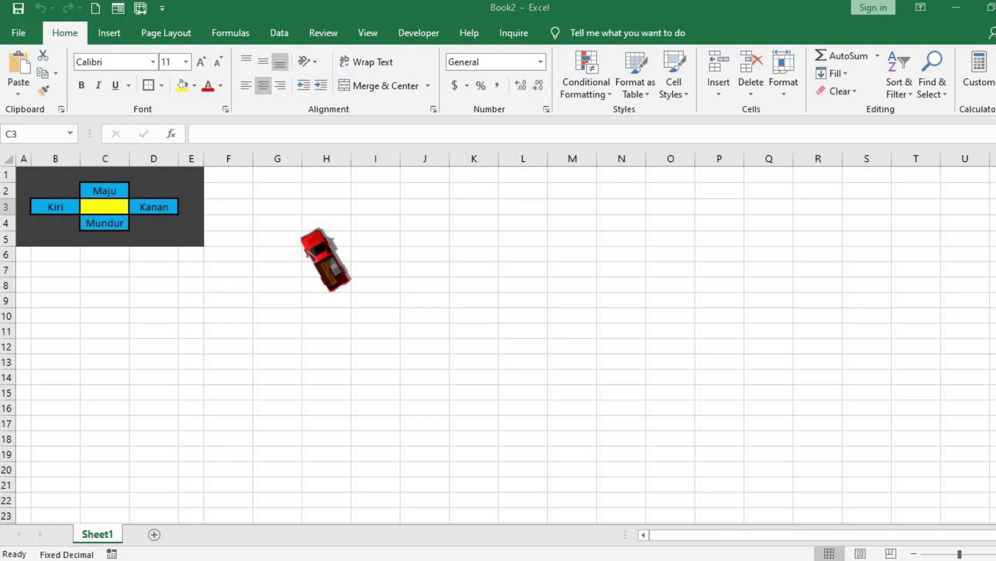
pyautogui.hotkey('alt', 'F11')
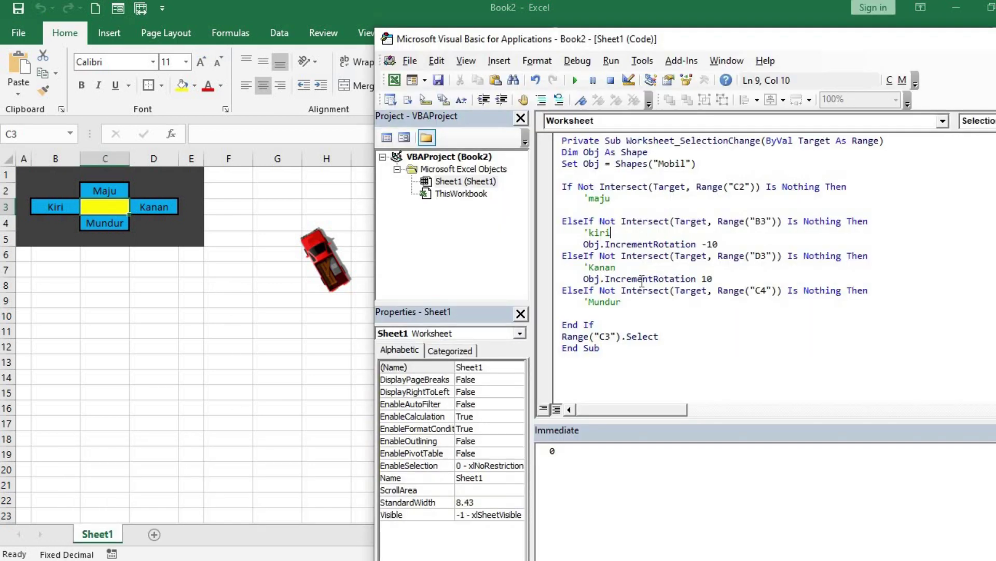
# Add empty Sub maju and Sub Mundur procedures after End Sub
pyautogui.click(623, 349)
pyautogui.press('Return')
pyautogui.press('Return')
pyautogui.write('Sub maj')
pyautogui.write('u')
pyautogui.press('Return')
pyautogui.press('Down')
pyautogui.press('Down')
pyautogui.write('Sub Mundur')
pyautogui.press('Return')
# Move the Dim Obj As Shape declaration to the module top, above Private Sub Worksheet_SelectionChange
pyautogui.moveTo(532, 191); pyautogui.dragTo(434, 190)
pyautogui.click(522, 339)
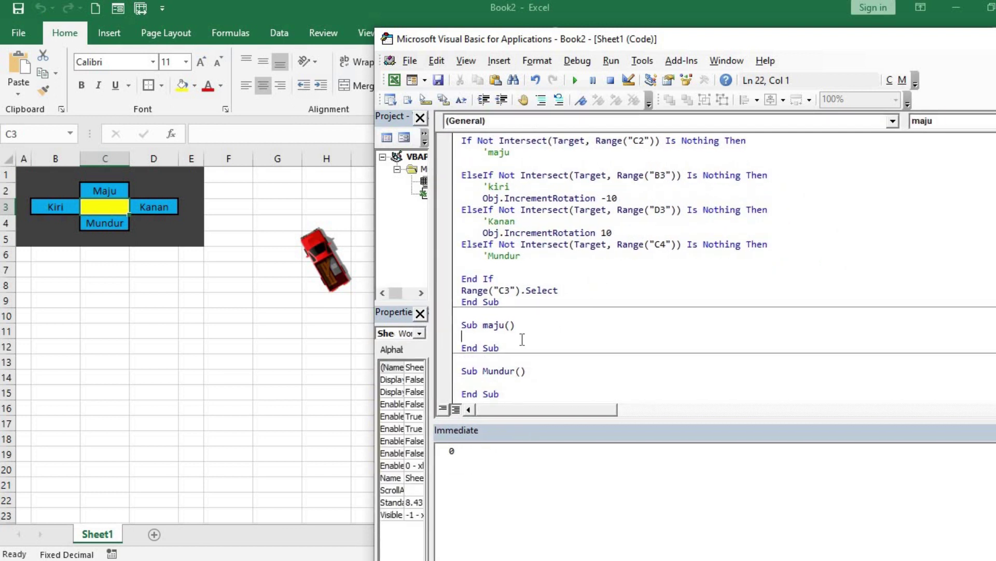
pyautogui.scroll(2, 523, 340)
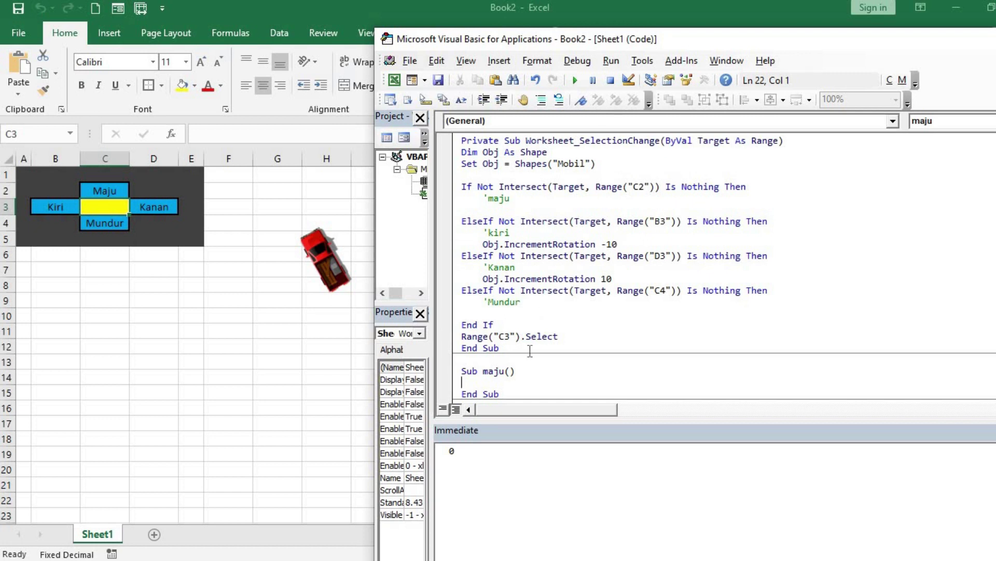
pyautogui.scroll(-1, 514, 218)
pyautogui.scroll(1, 500, 166)
pyautogui.moveTo(554, 154); pyautogui.dragTo(450, 153)
pyautogui.hotkey('ctrl', 'c')
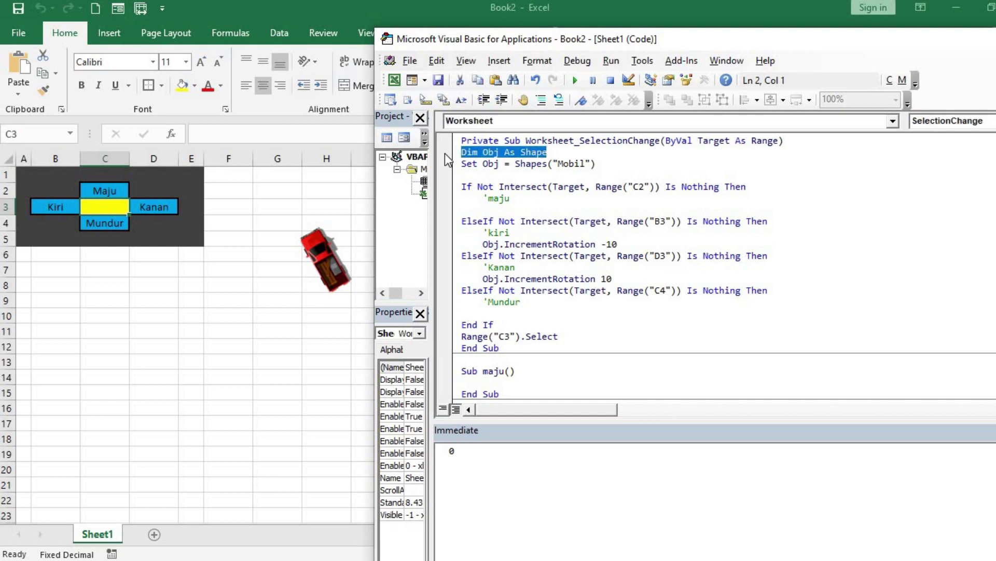
pyautogui.press('Delete')
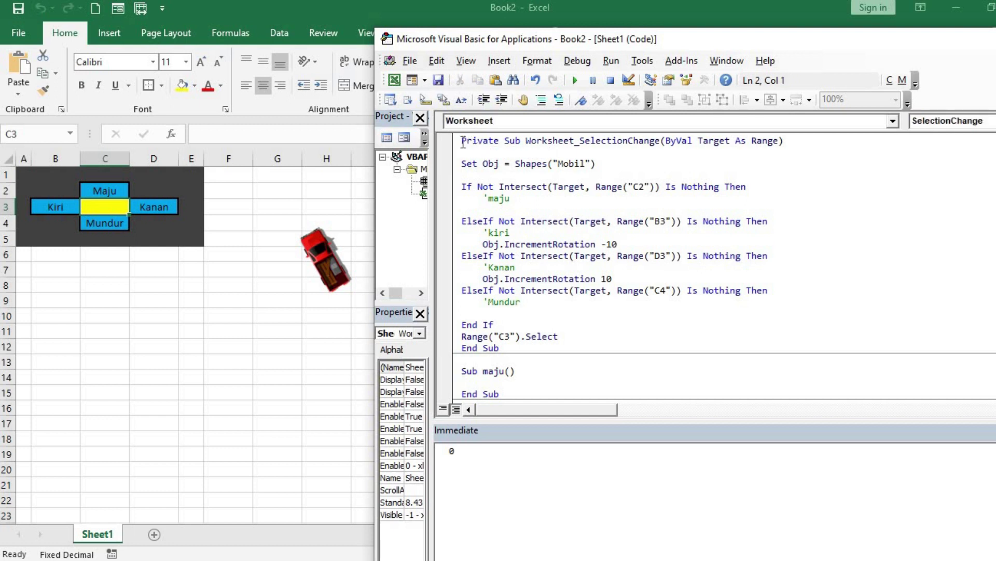
pyautogui.press('Return')
pyautogui.click(463, 142)
pyautogui.hotkey('ctrl', 'v')
pyautogui.press('Down')
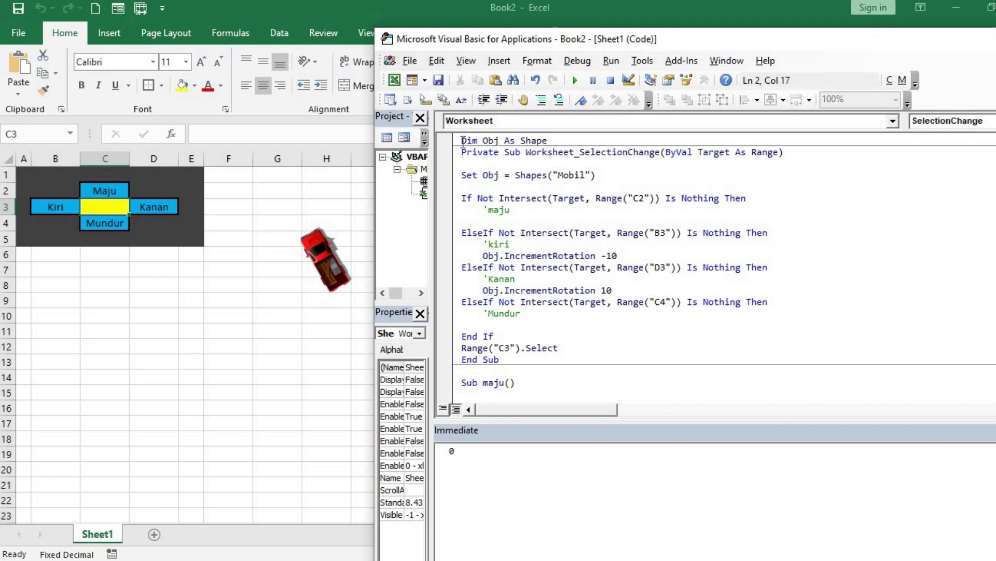
pyautogui.press('BackSpace')
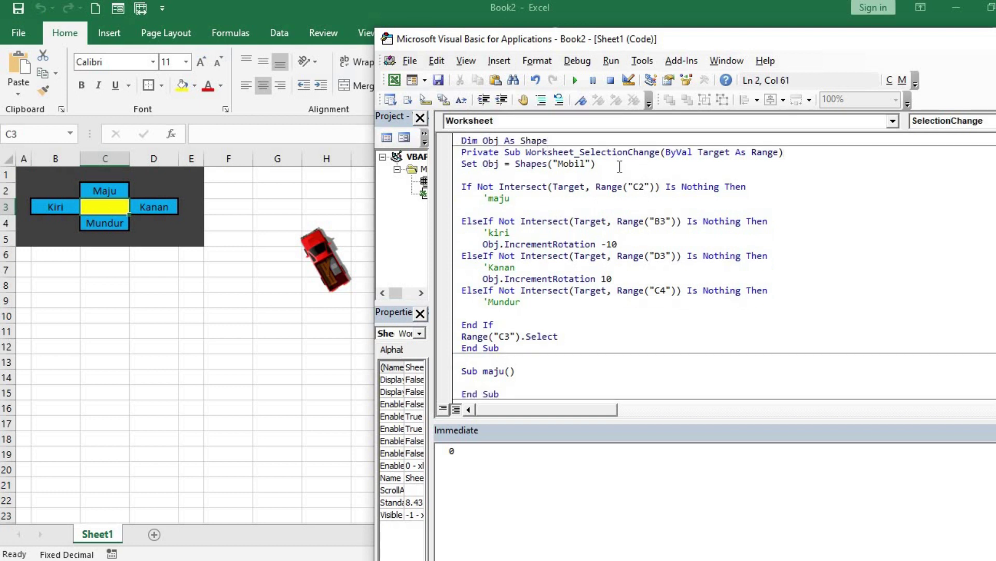
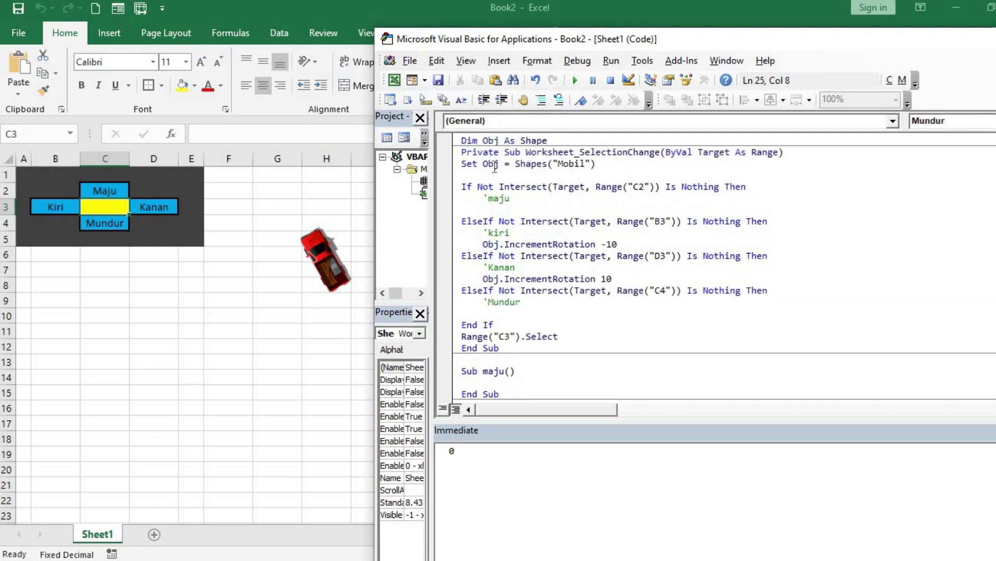
# Go to the empty Sub maju routine and bring up the Paint angle circle diagram
pyautogui.moveTo(478, 141); pyautogui.dragTo(505, 142)
pyautogui.scroll(-2, 533, 205)
pyautogui.click(517, 325)
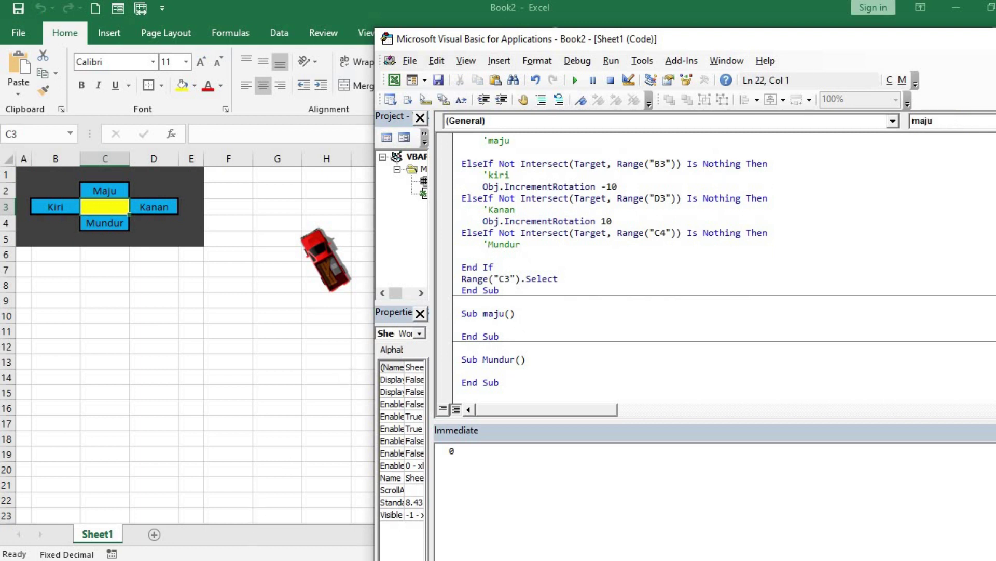
pyautogui.hotkey('alt', 'Tab')
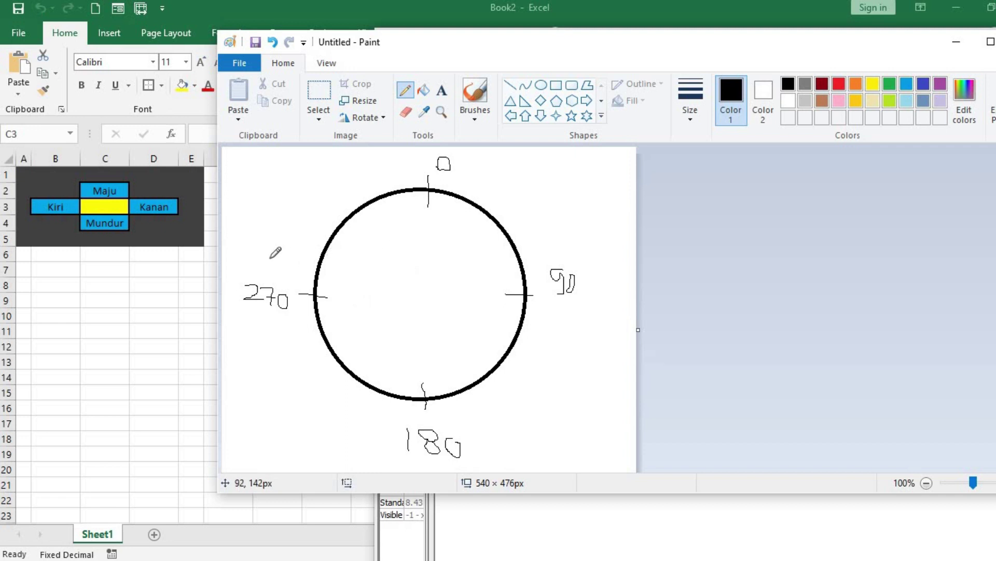
# Draw vertical and horizontal axes through the angle circle and mark plus/minus signs around it
pyautogui.moveTo(404, 161); pyautogui.dragTo(400, 440)
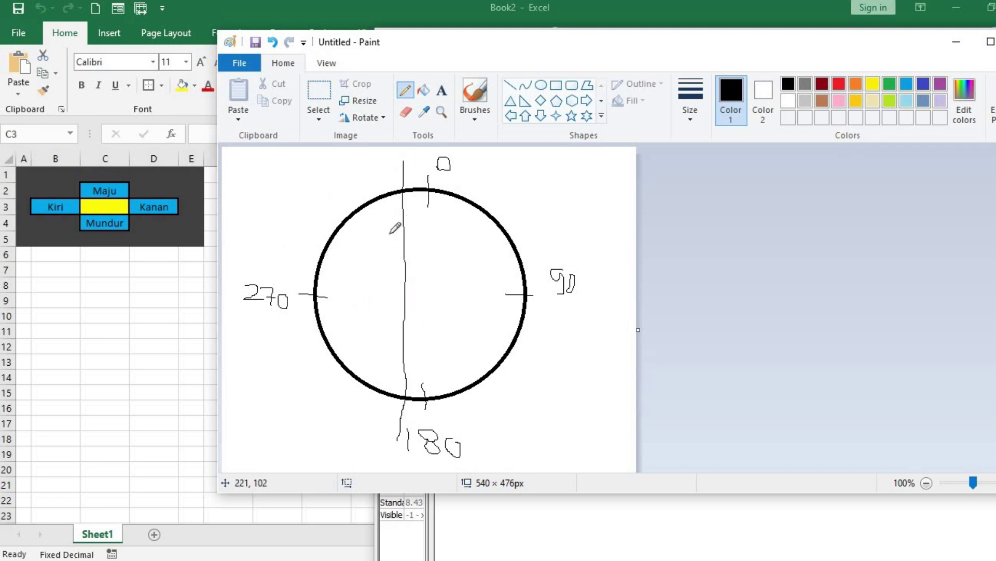
pyautogui.click(279, 193)
pyautogui.moveTo(519, 186)
pyautogui.mouseDown()
pyautogui.moveTo(574, 182)
pyautogui.moveTo(546, 200)
pyautogui.mouseUp()
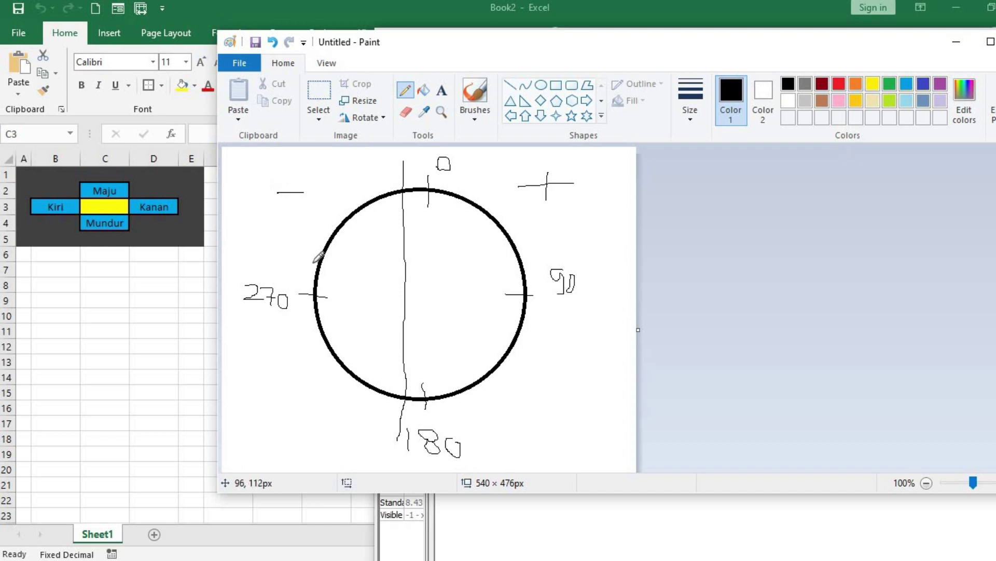
pyautogui.moveTo(241, 265); pyautogui.dragTo(344, 264)
pyautogui.moveTo(444, 262); pyautogui.dragTo(603, 260)
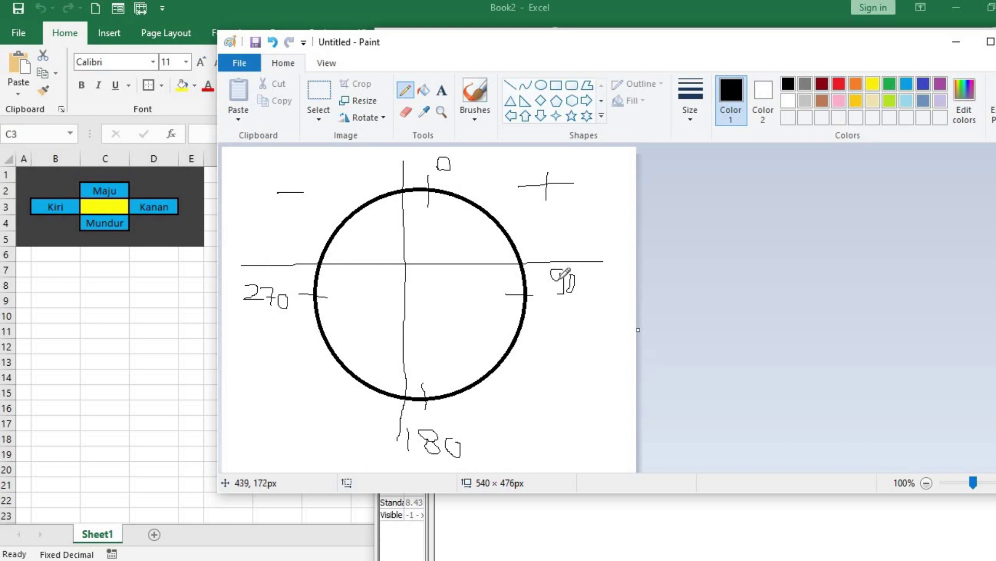
pyautogui.moveTo(533, 231); pyautogui.dragTo(571, 227)
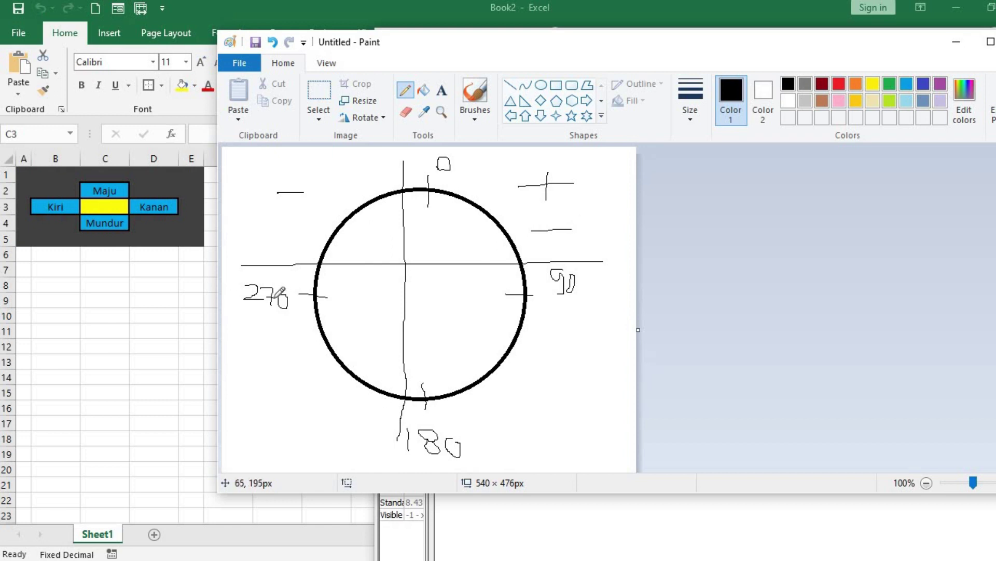
pyautogui.moveTo(540, 380)
pyautogui.mouseDown()
pyautogui.moveTo(574, 379)
pyautogui.moveTo(562, 396)
pyautogui.mouseUp()
pyautogui.click(323, 498)
pyautogui.write("'L")
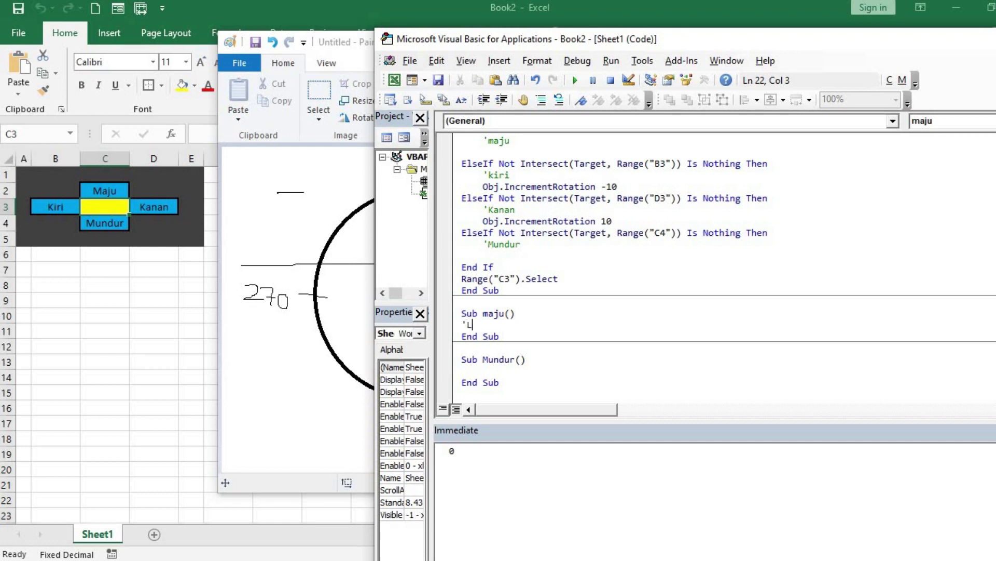
# Add comments 'Left berkurang / Bertambah' and 'Top berkurang/ bertambah' in Sub maju, fixing the typo
pyautogui.write('eft ')
pyautogui.write('berkurang / Bertambah')
pyautogui.press('Return')
pyautogui.press('Return')
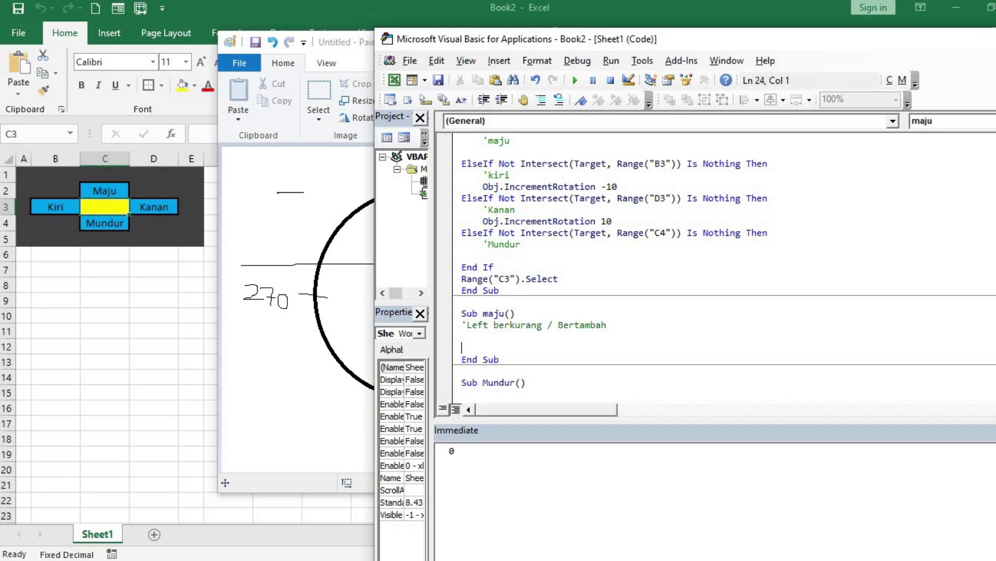
pyautogui.press('Return')
pyautogui.write('Top berukurang/ bertambah')
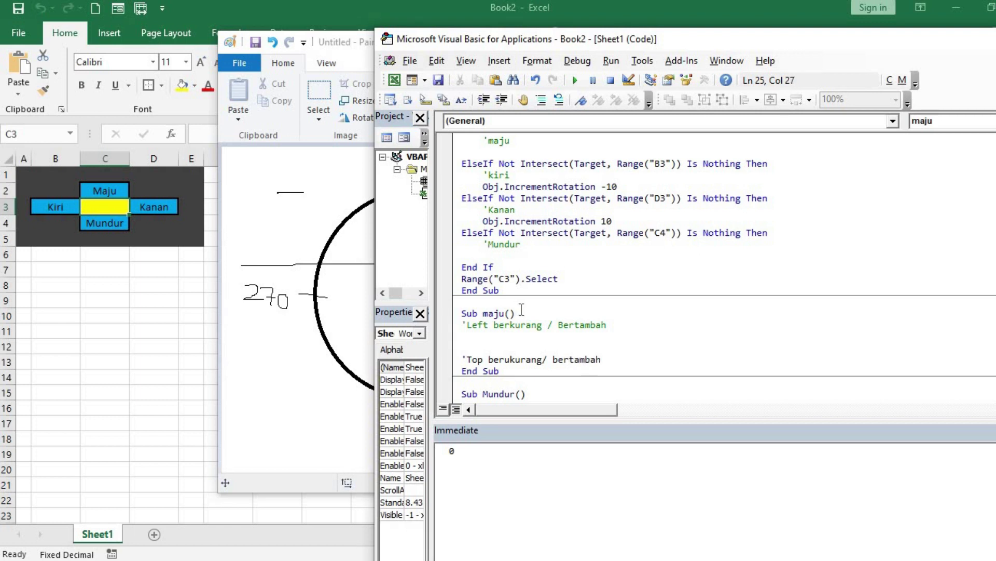
pyautogui.click(512, 360)
pyautogui.press('BackSpace')
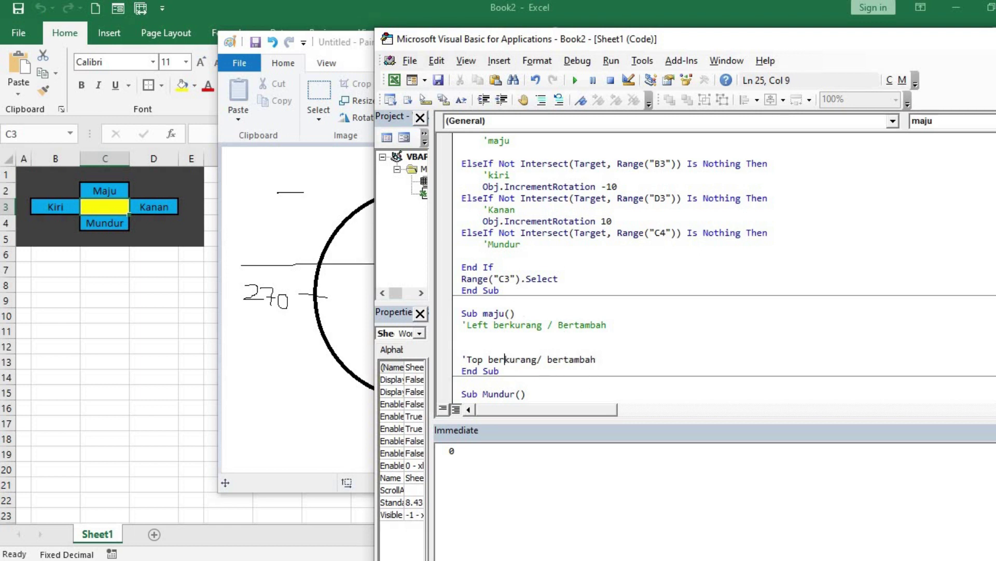
pyautogui.click(618, 359)
pyautogui.press('Return')
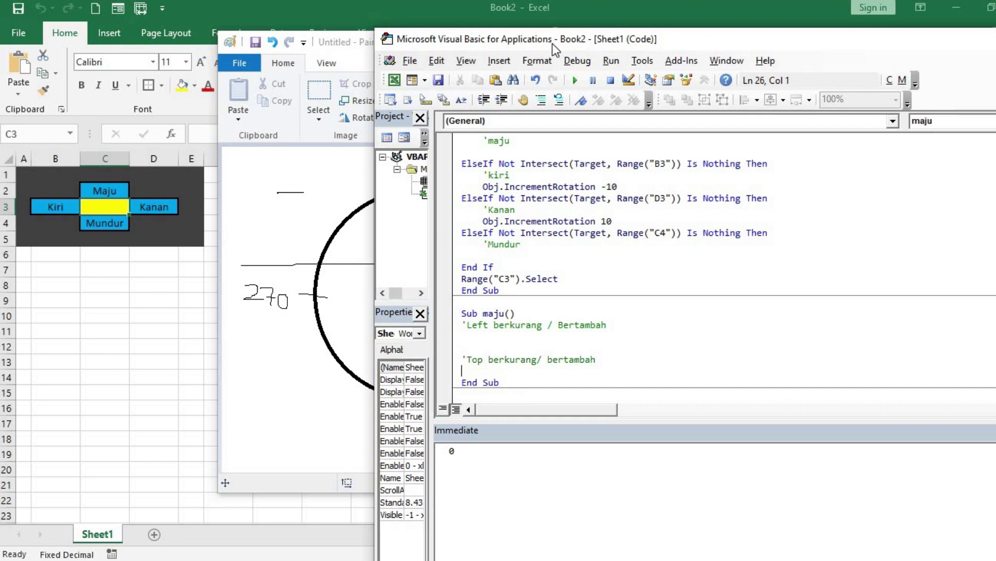
# Check the car on the Excel sheet, return to Sub maju, then bring up the Paint diagram
pyautogui.click(129, 221)
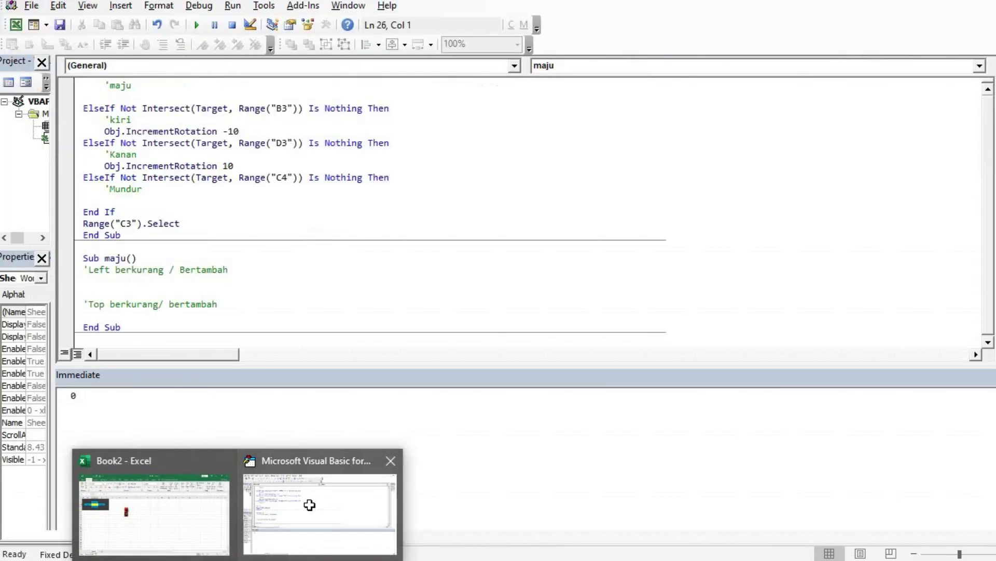
pyautogui.click(310, 505)
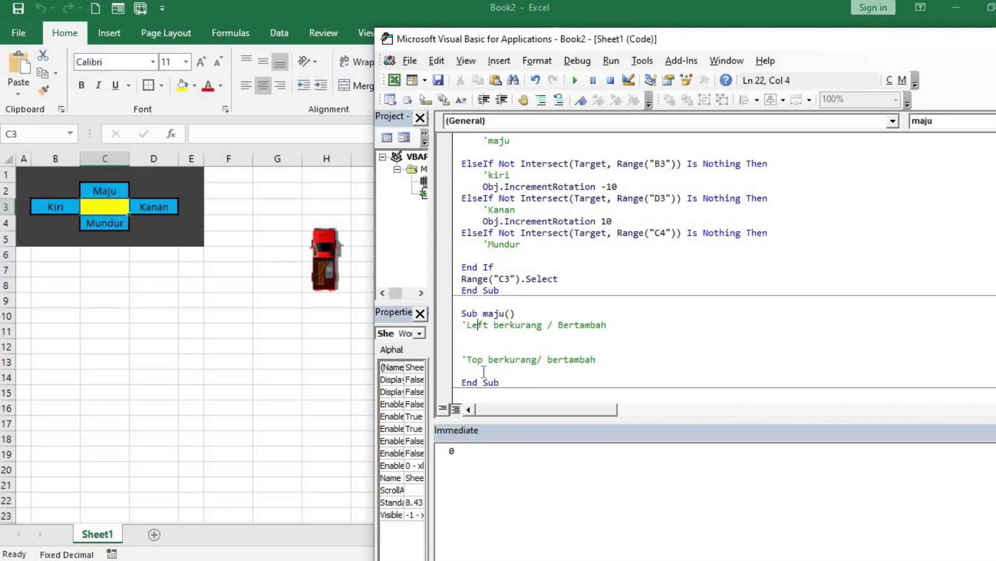
pyautogui.click(557, 314)
pyautogui.scroll(-2, 569, 333)
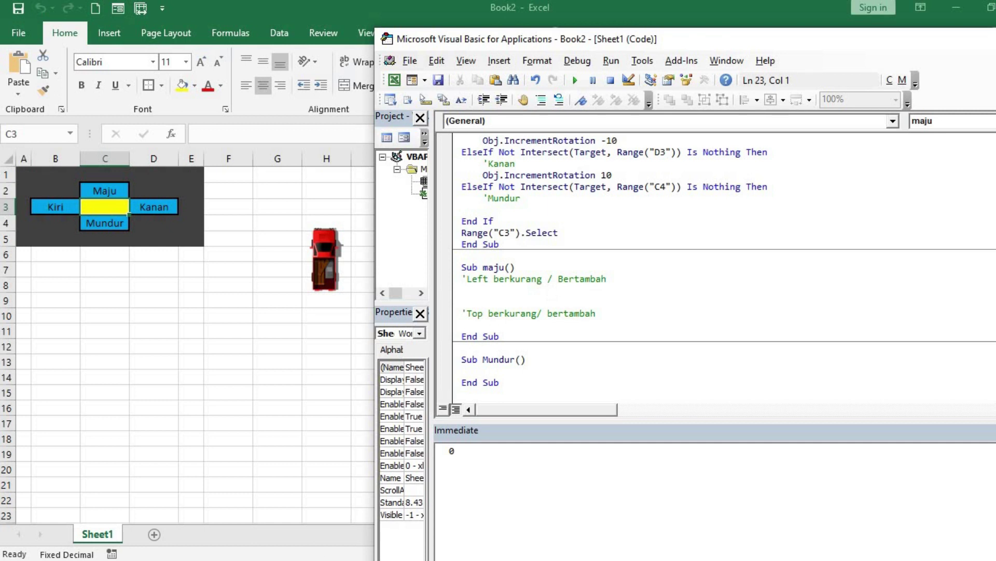
pyautogui.click(316, 552)
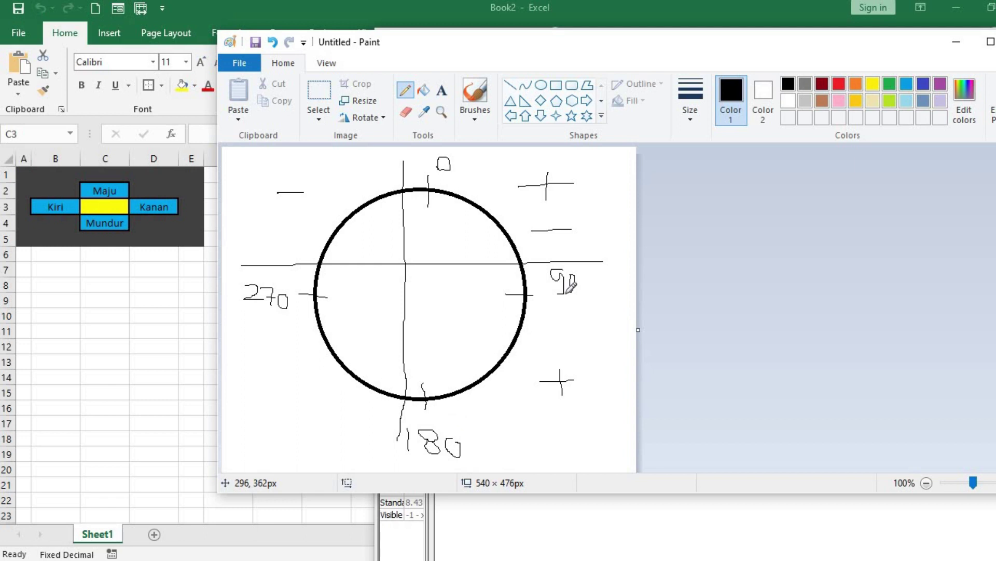
# Circle the 90 and 270 labels and move the Paint drawing left beside the code
pyautogui.moveTo(591, 292); pyautogui.dragTo(586, 299)
pyautogui.moveTo(241, 269); pyautogui.dragTo(287, 306)
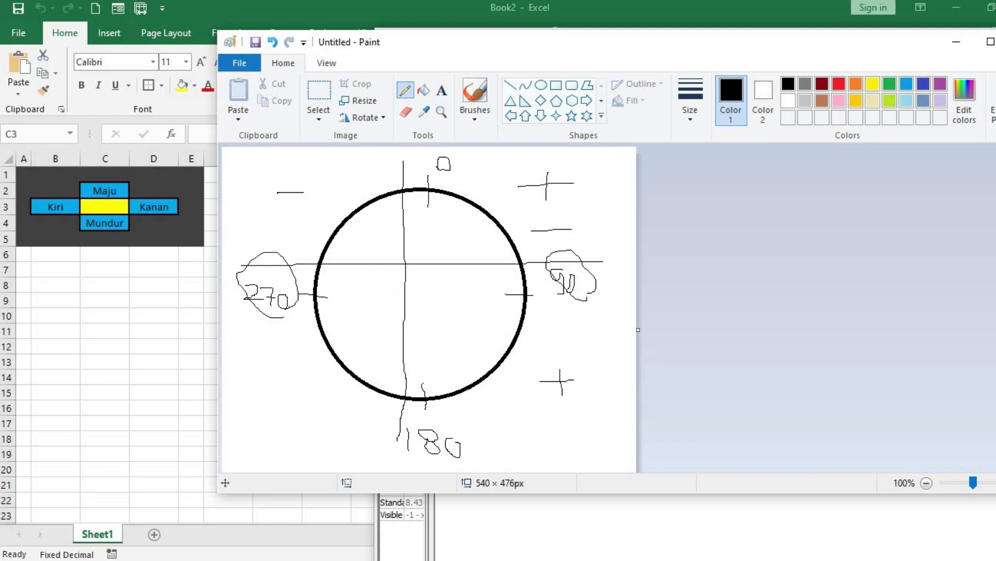
pyautogui.click(314, 513)
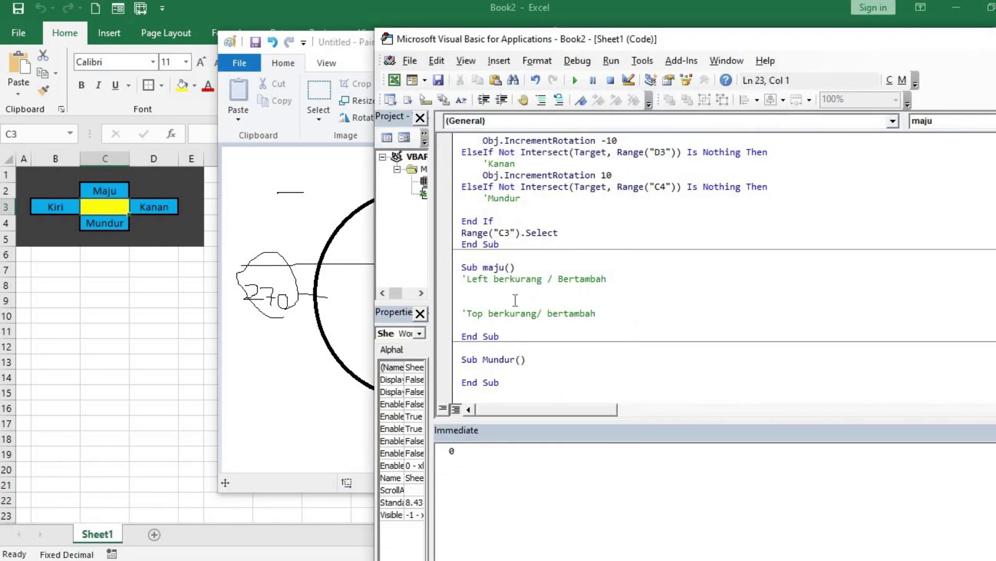
pyautogui.write('if')
pyautogui.moveTo(333, 44); pyautogui.dragTo(20, 42)
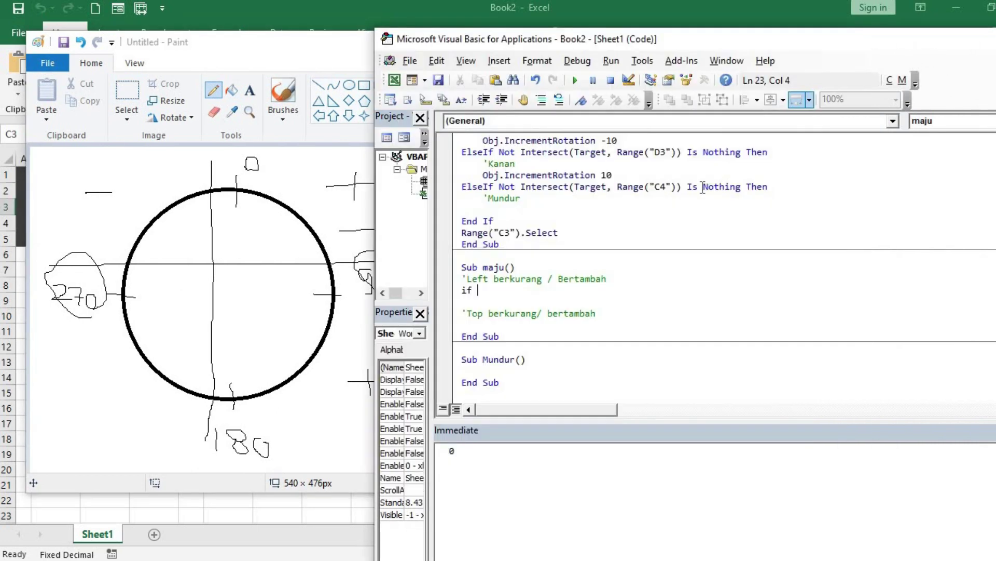
pyautogui.click(869, 64)
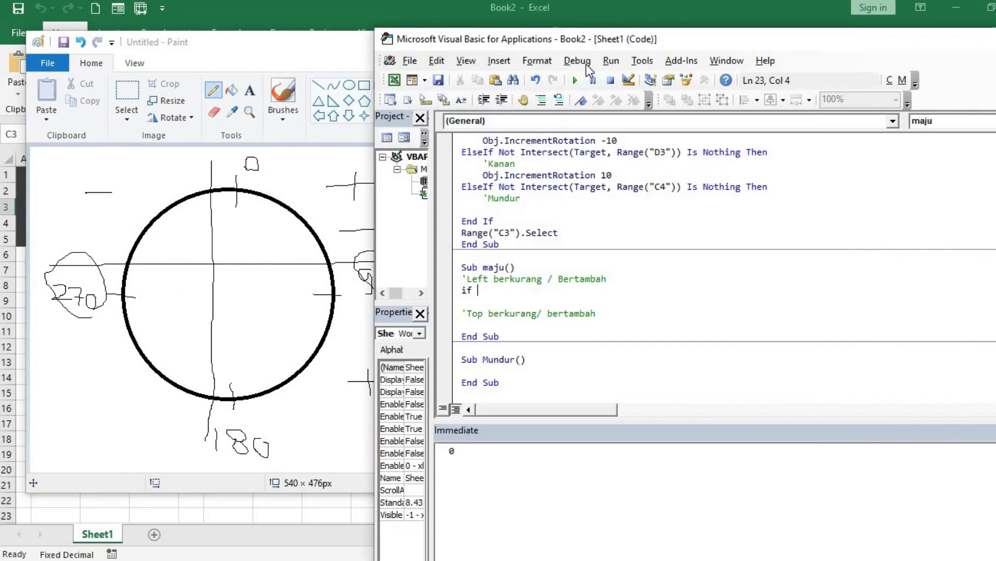
# Write If Obj.Rotation >= 0 And Obj.Rotation < 180 Then with empty Else and End If
pyautogui.moveTo(614, 44); pyautogui.dragTo(643, 41)
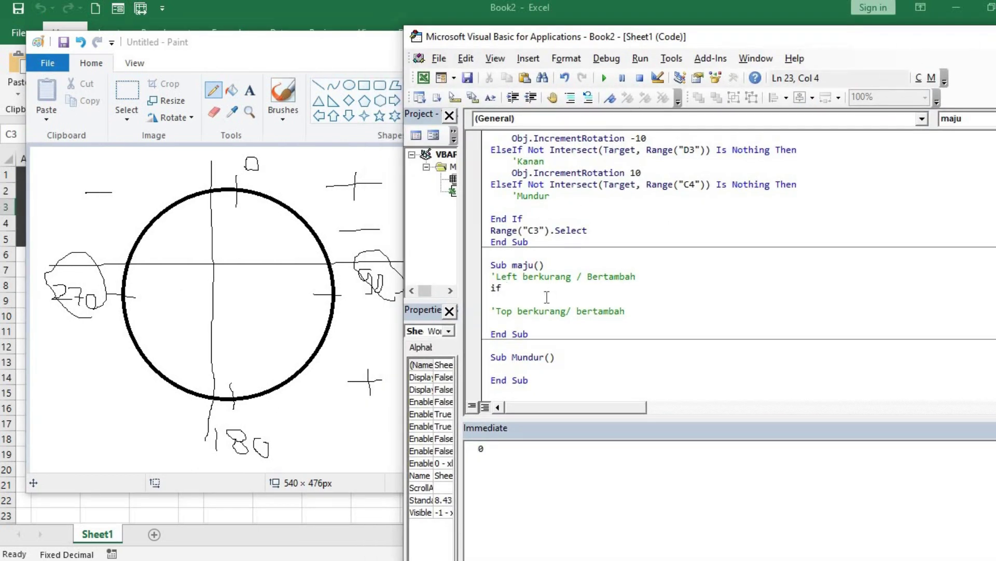
pyautogui.write('obj.ro')
pyautogui.press('Tab')
pyautogui.write('>')
pyautogui.write('0and obj.ro')
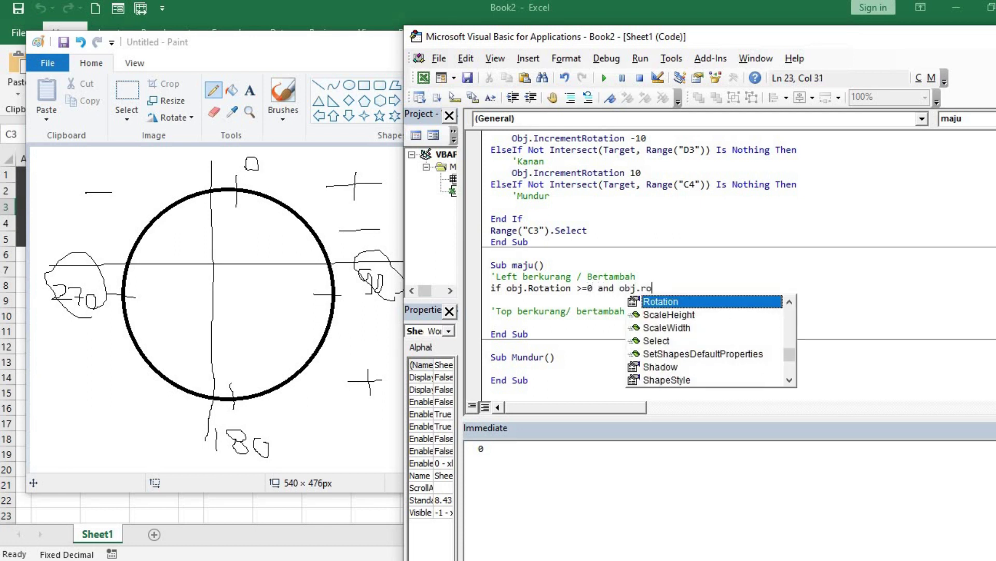
pyautogui.press('Tab')
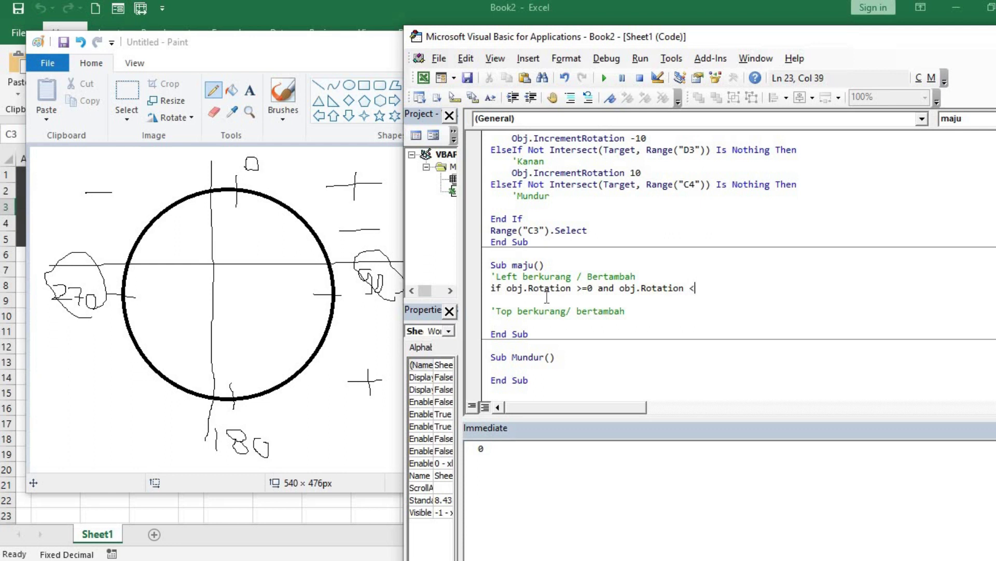
pyautogui.write('180 then')
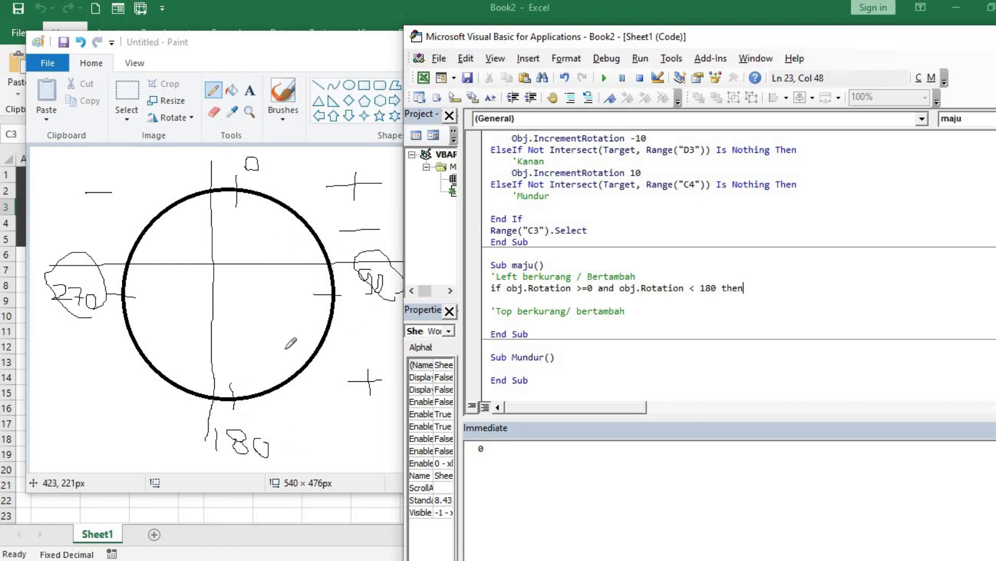
pyautogui.press('Return')
pyautogui.press('Return')
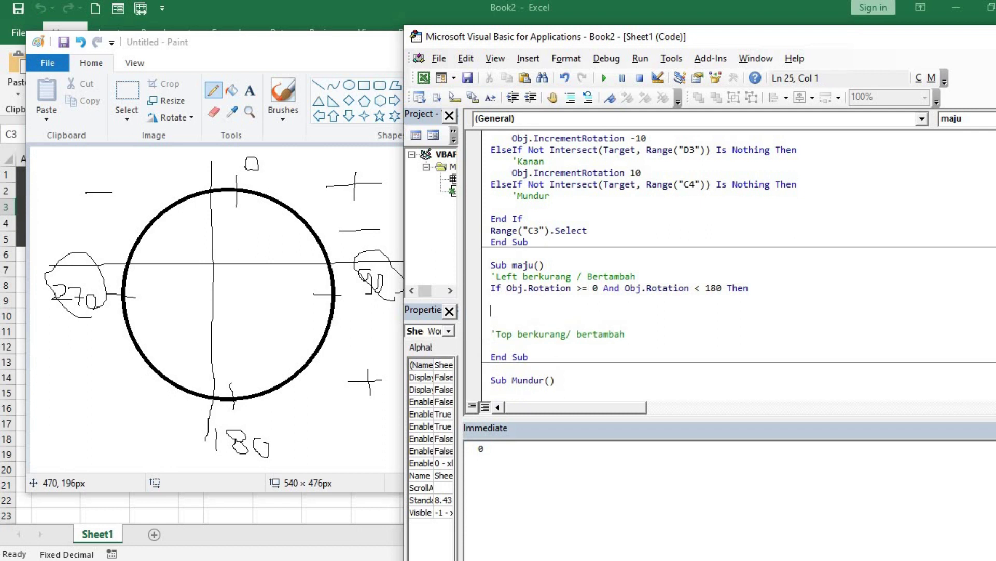
pyautogui.write('Els')
pyautogui.write('e')
pyautogui.press('Return')
pyautogui.press('Return')
pyautogui.write('d If')
pyautogui.press('Up')
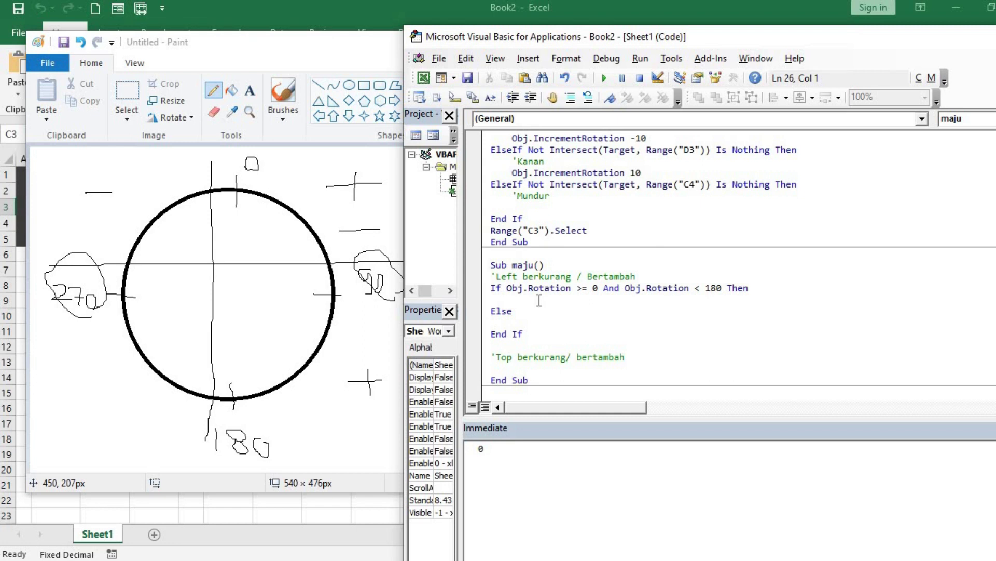
pyautogui.moveTo(567, 37); pyautogui.dragTo(555, 41)
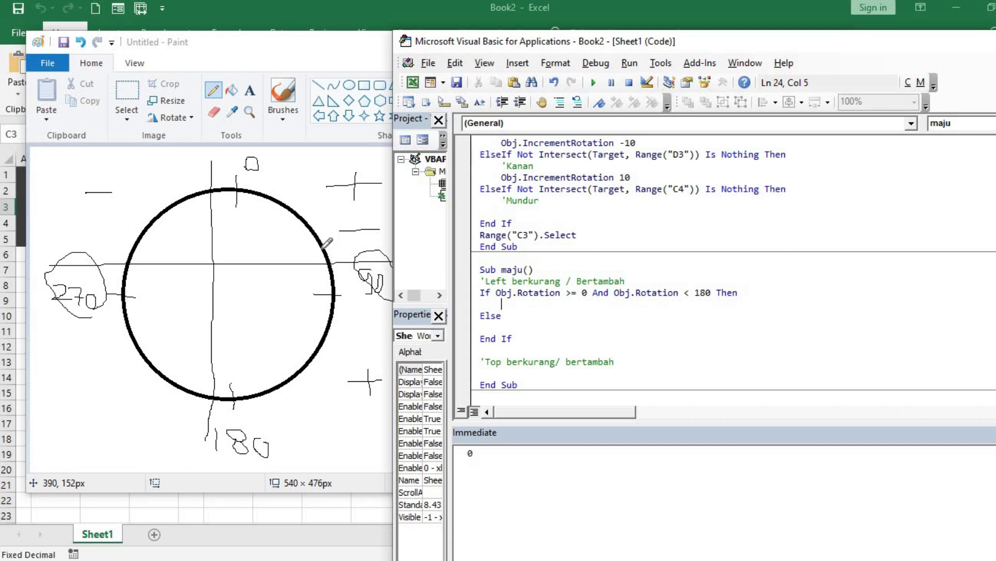
# Add an inner If Obj.Rotation = 90 Then block running Obj.IncrementLeft 3, closed with End If
pyautogui.write('if ')
pyautogui.write('obk')
pyautogui.press('BackSpace')
pyautogui.write('j')
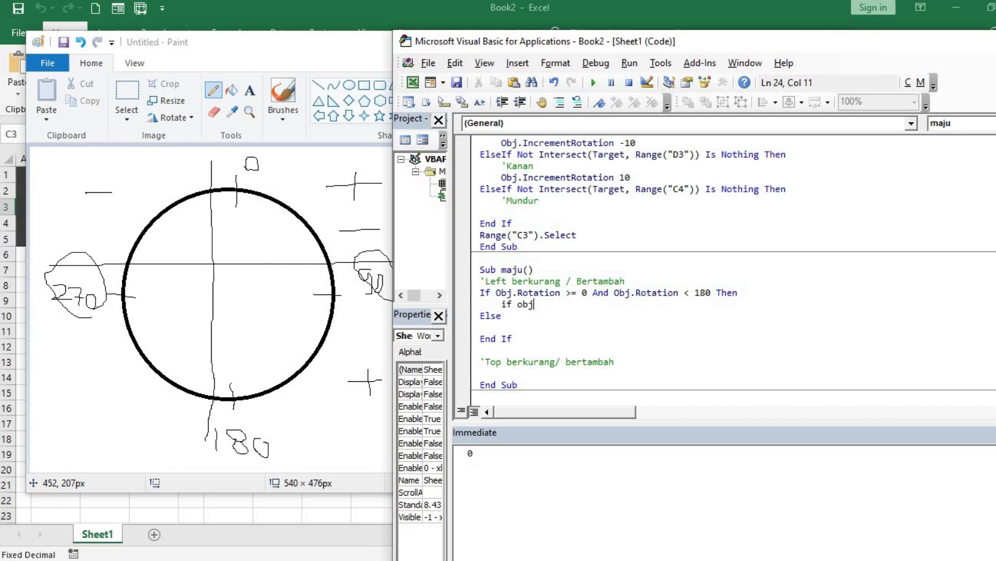
pyautogui.write('.ro')
pyautogui.press('Tab')
pyautogui.write('=90')
pyautogui.write(' then')
pyautogui.press('Return')
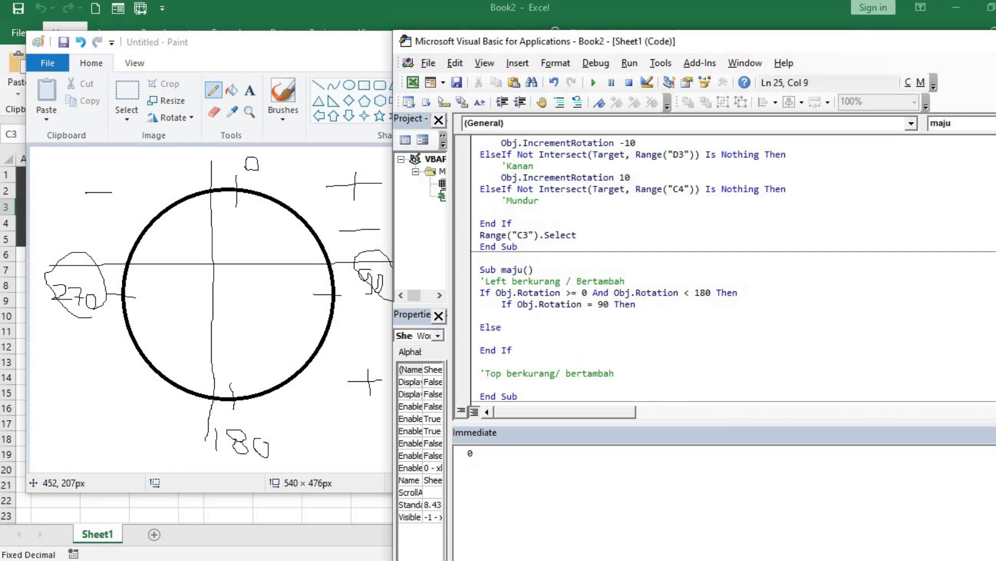
pyautogui.write('obj.')
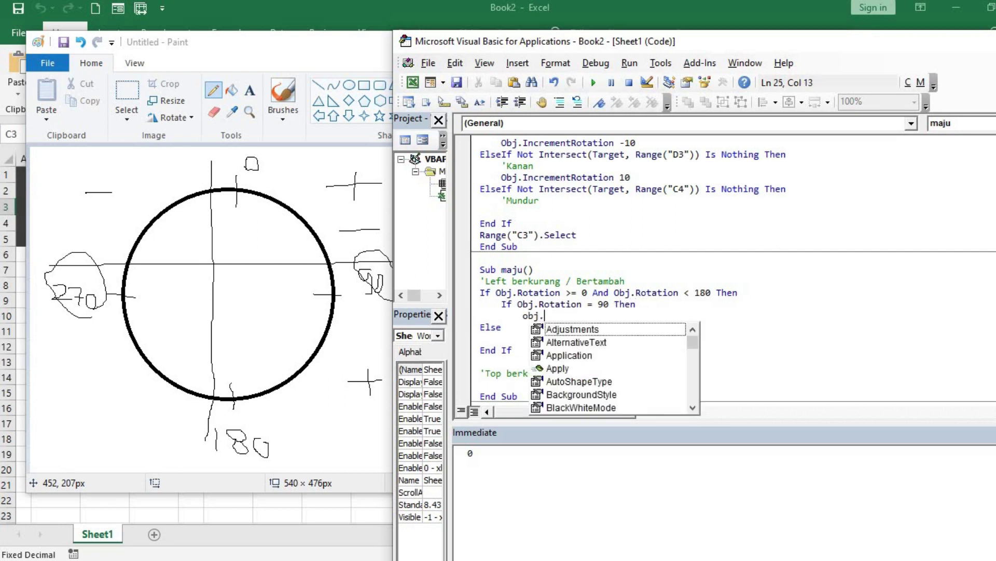
pyautogui.write('in')
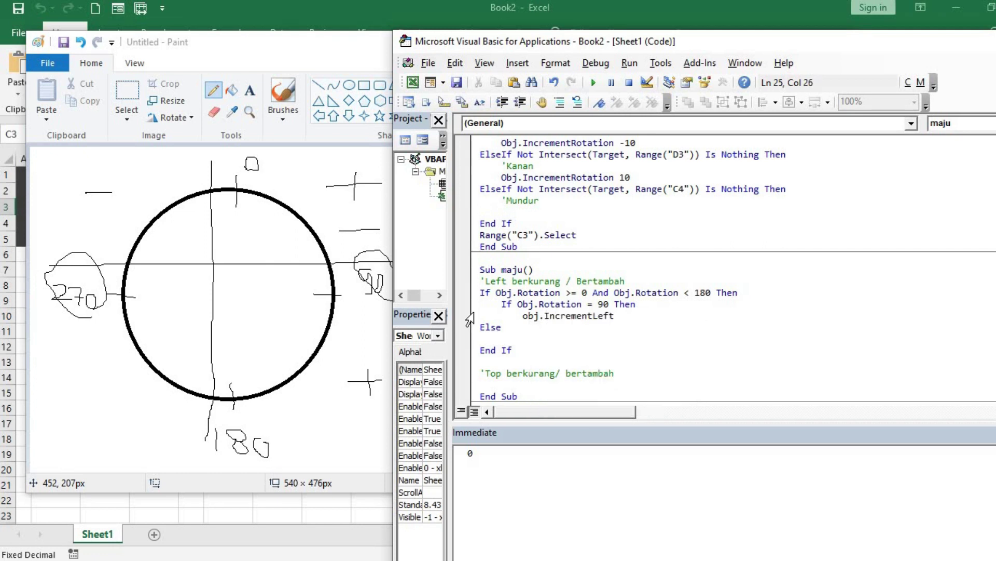
pyautogui.write('3')
pyautogui.press('Down')
pyautogui.click(667, 317)
pyautogui.press('Return')
pyautogui.press('BackSpace')
pyautogui.write('en')
pyautogui.press('BackSpace')
pyautogui.press('BackSpace')
pyautogui.write('end If')
pyautogui.press('Down')
pyautogui.press('Down')
pyautogui.press('Tab')
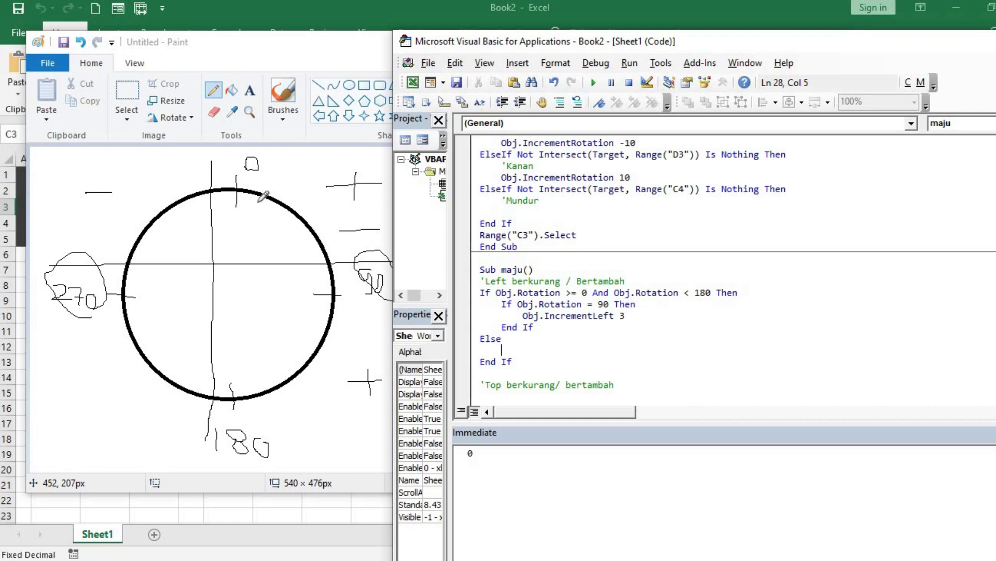
# Under Else, add If Obj.Rotation = 270 Then with Obj.IncrementLeft -3 and End If
pyautogui.write('f obj.rot')
pyautogui.press('Tab')
pyautogui.write('= 28')
pyautogui.press('BackSpace')
pyautogui.write('70 te')
pyautogui.press('BackSpace')
pyautogui.write('hen')
pyautogui.press('Return')
pyautogui.write('obj')
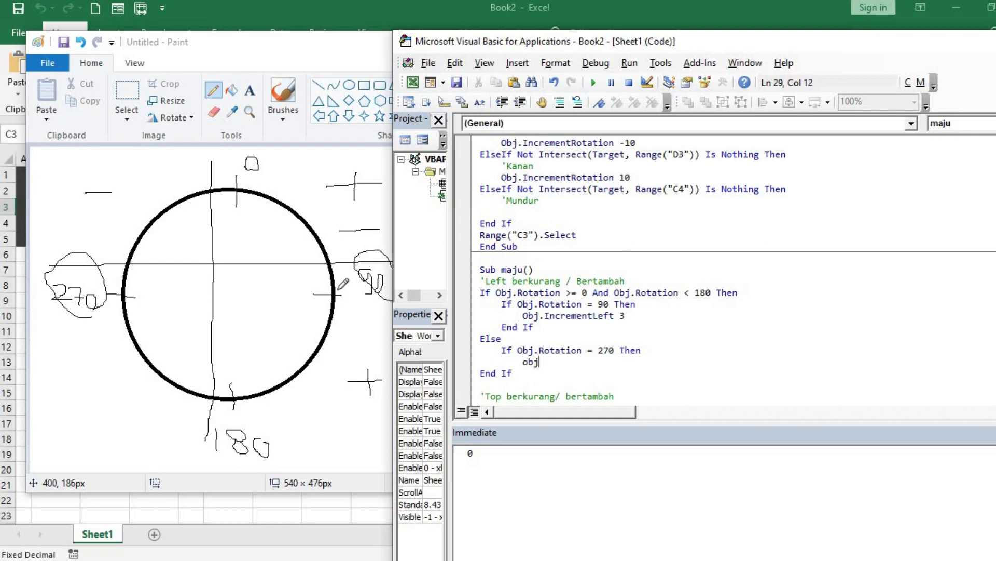
pyautogui.write('.i')
pyautogui.press('Tab')
pyautogui.write('-3')
pyautogui.press('Return')
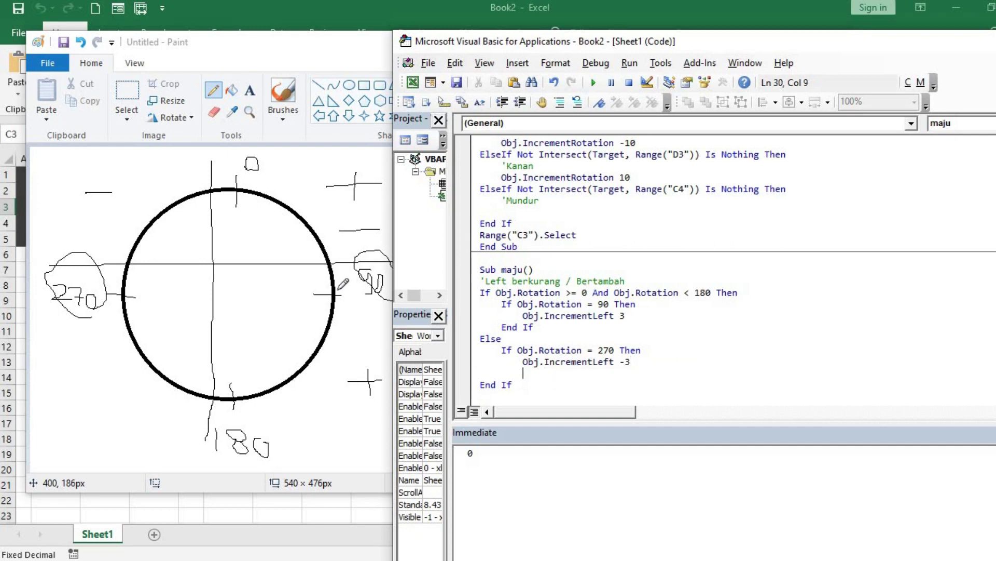
pyautogui.write('End If')
pyautogui.scroll(-1, 490, 298)
pyautogui.click(553, 232)
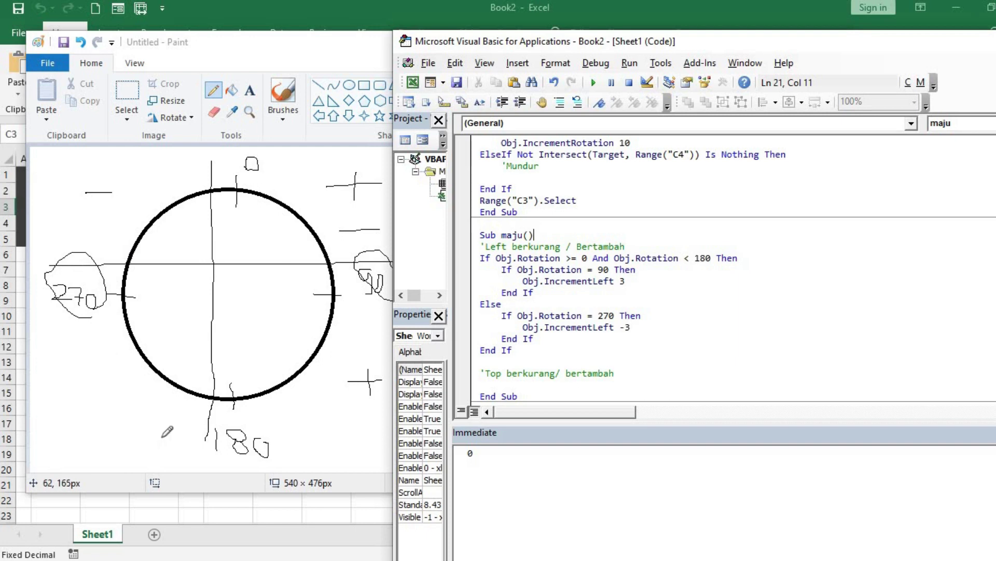
# In Excel, turn the red car right and then left using the Kanan/Kiri direction cells
pyautogui.click(181, 512)
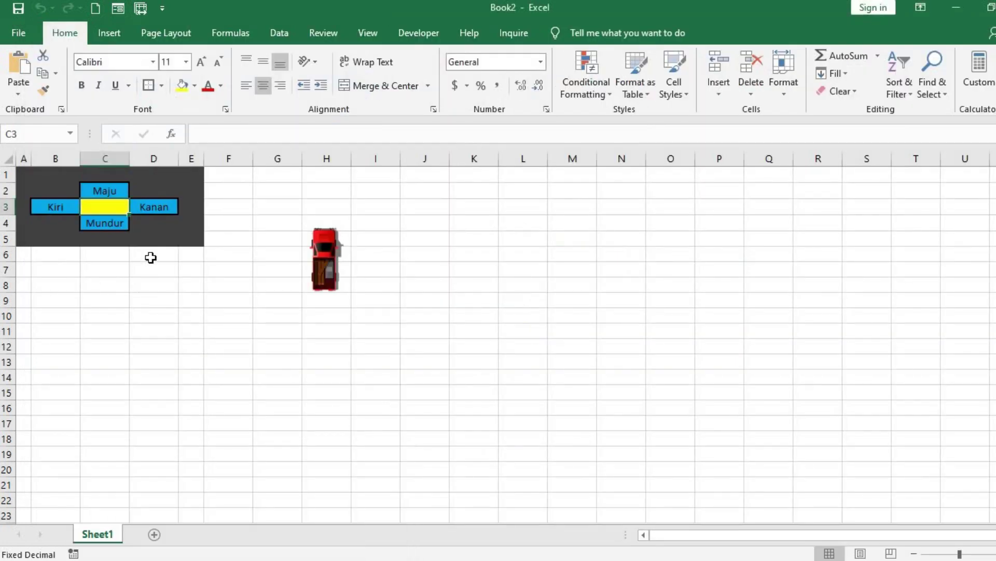
pyautogui.press('Right')
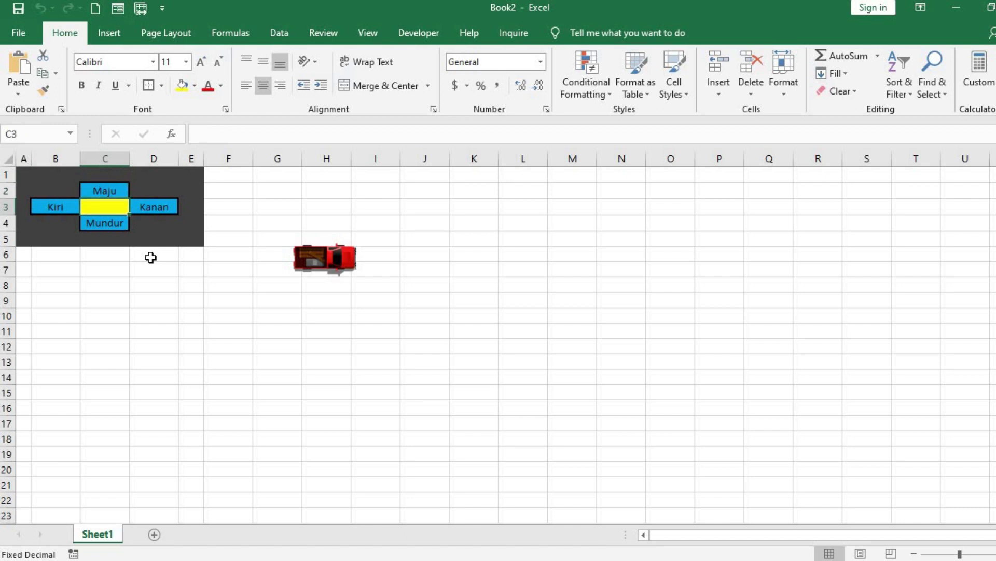
pyautogui.press('Left')
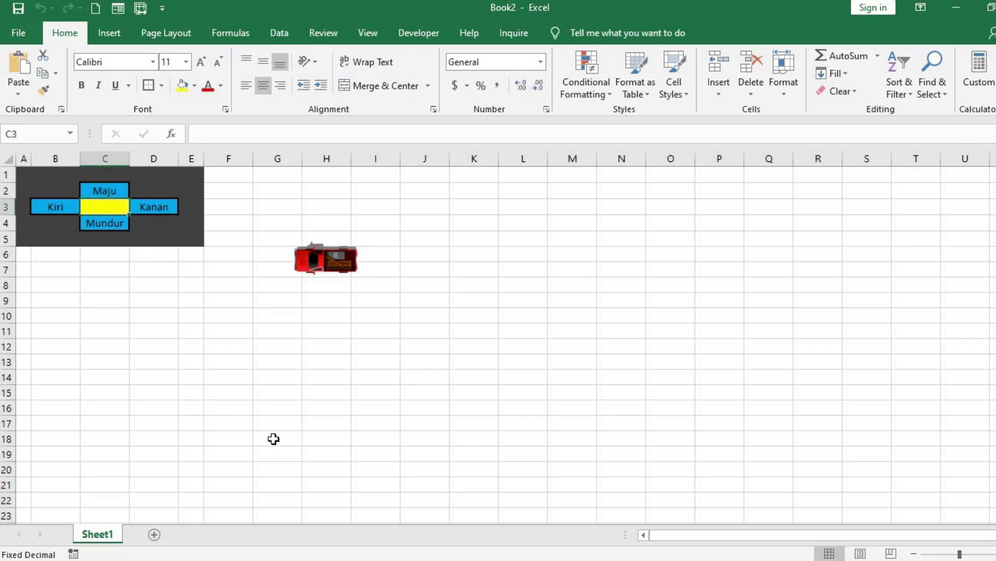
pyautogui.click(266, 559)
# Add 'call maju' under the 'maju comment, then drive the car along row 6 in Excel
pyautogui.click(278, 513)
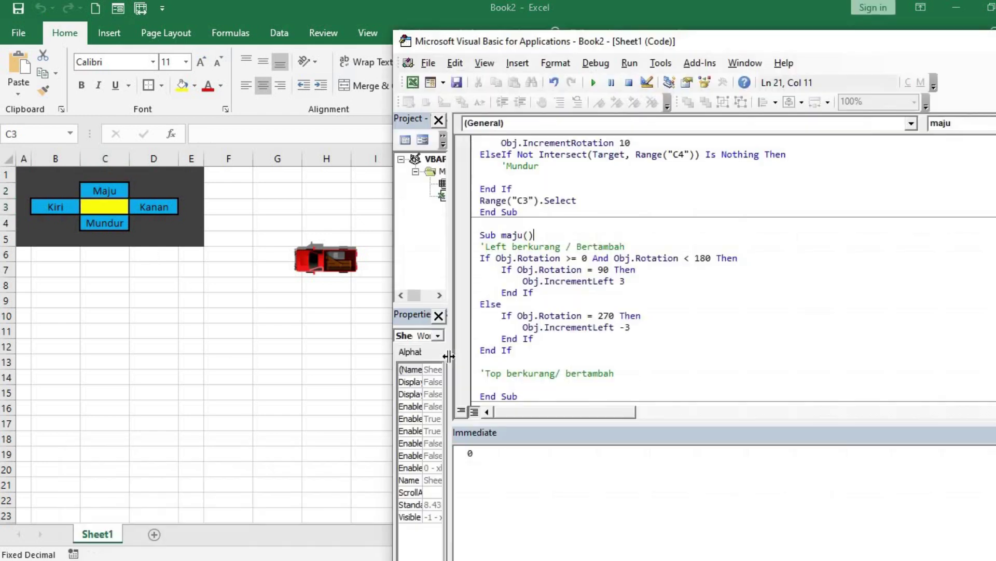
pyautogui.scroll(1, 566, 292)
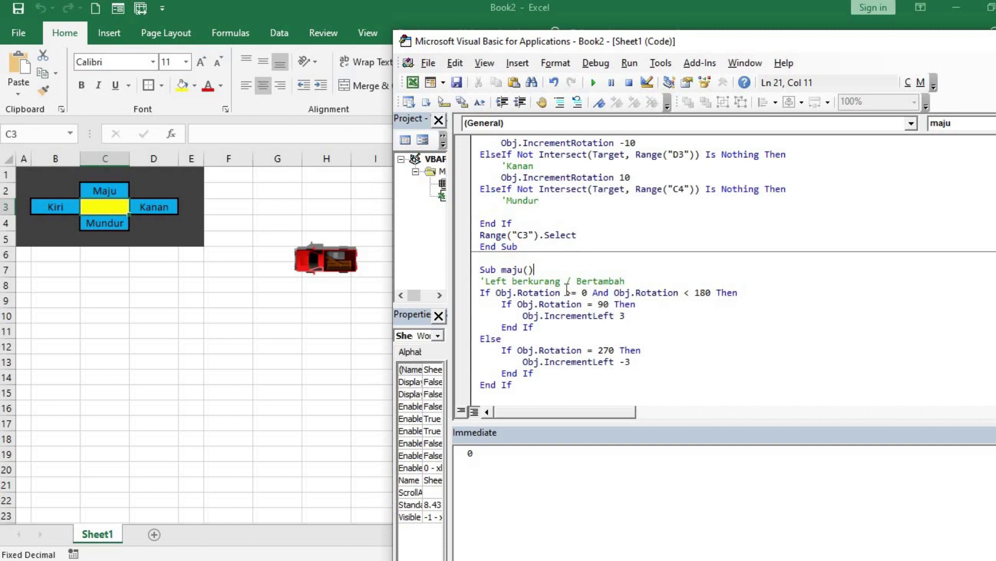
pyautogui.scroll(2, 565, 292)
pyautogui.scroll(1, 565, 292)
pyautogui.click(556, 216)
pyautogui.press('Tab')
pyautogui.write('call maju')
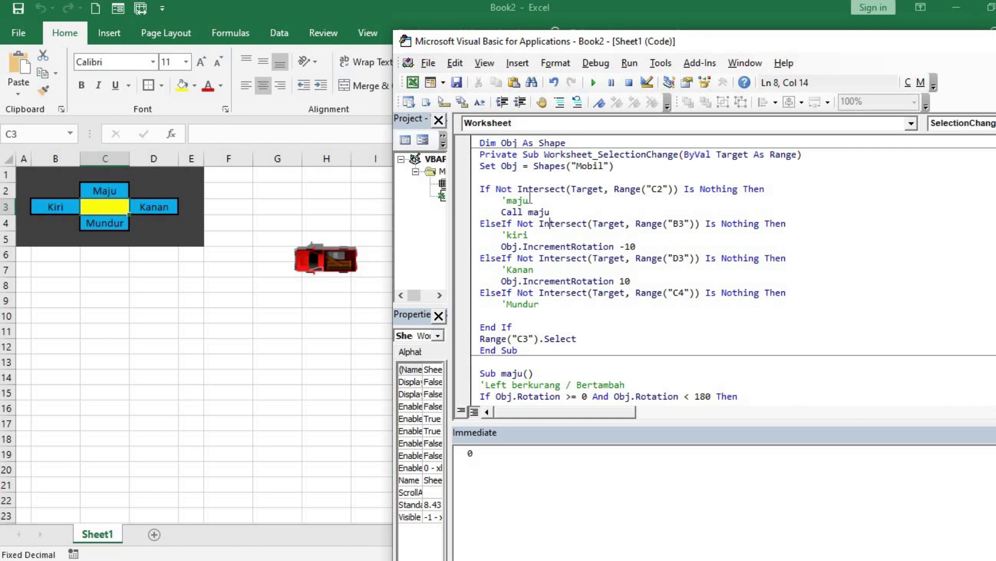
pyautogui.click(115, 207)
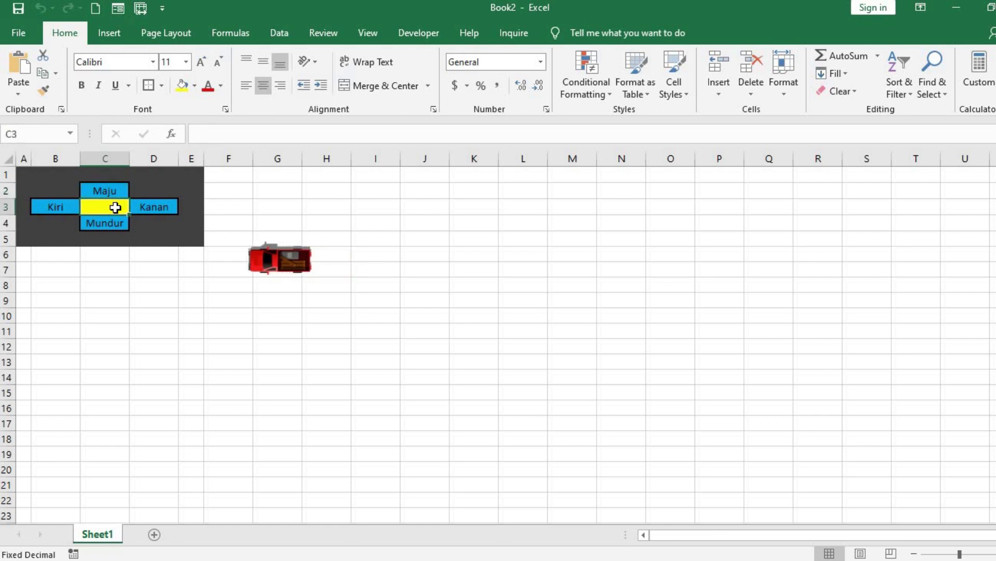
pyautogui.press('Right')
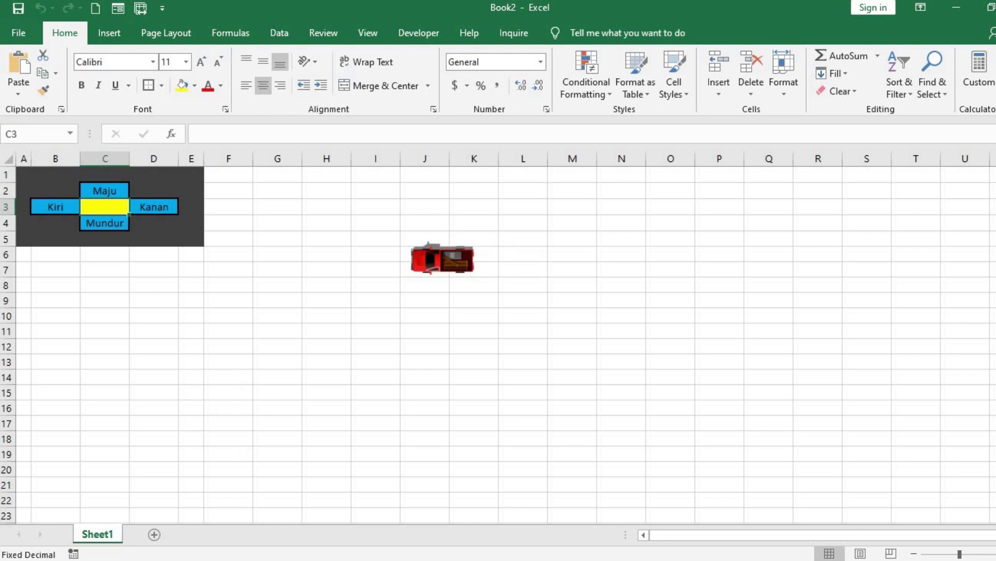
# Review the IncrementLeft values in the 90 and 270 branches of Sub maju
pyautogui.click(329, 508)
pyautogui.scroll(-4, 562, 242)
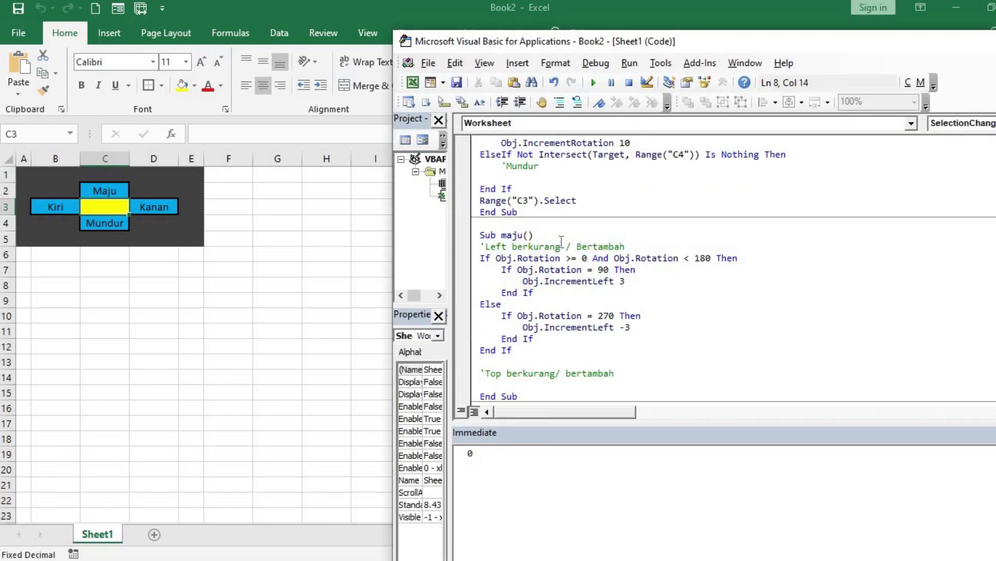
pyautogui.scroll(-2, 561, 242)
pyautogui.click(624, 222)
pyautogui.doubleClick(621, 223)
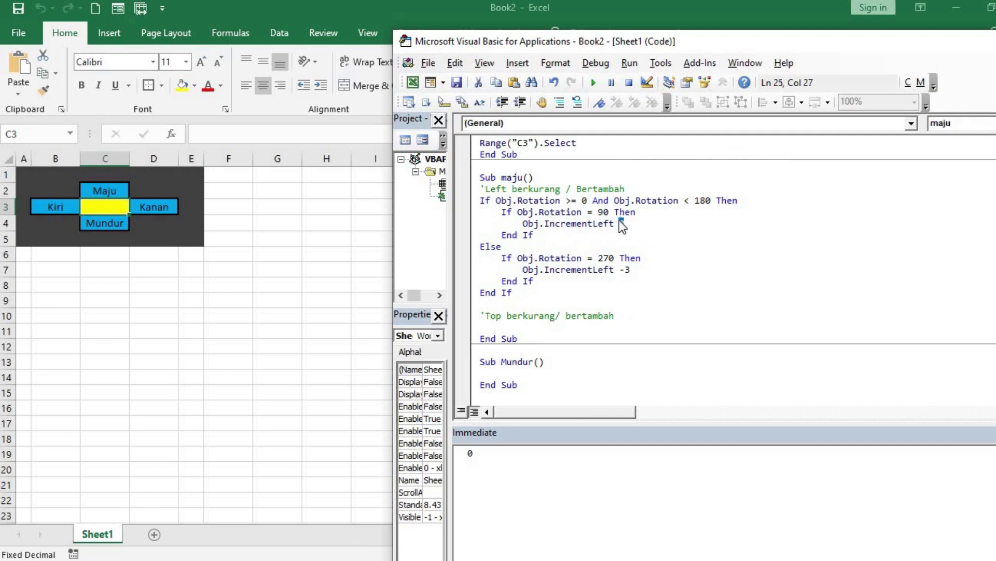
pyautogui.moveTo(594, 258); pyautogui.dragTo(632, 269)
pyautogui.click(613, 278)
# Draw curved arcs around the Paint angle circle showing how direction changes between angles
pyautogui.hotkey('alt', 'Tab')
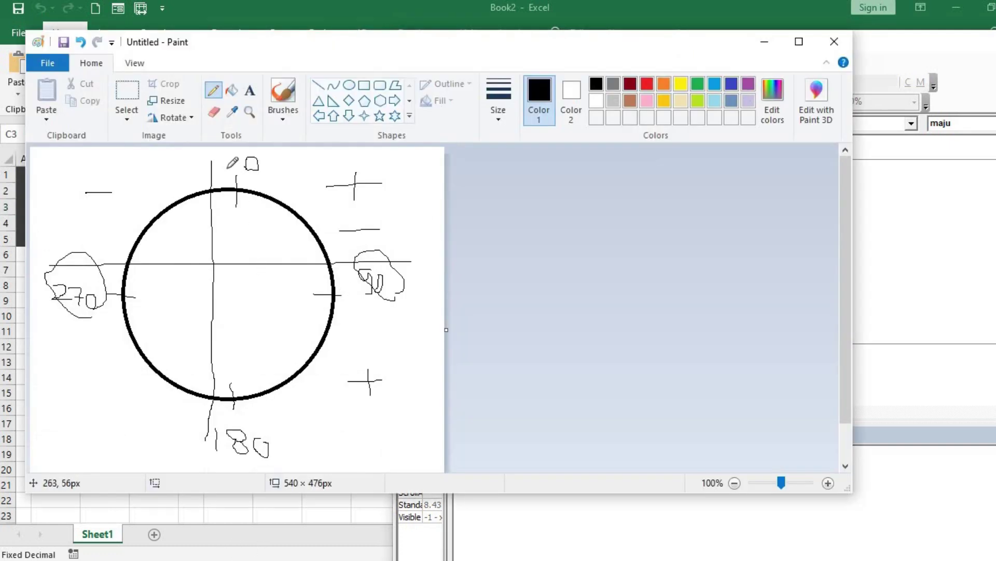
pyautogui.moveTo(243, 170); pyautogui.dragTo(351, 237)
pyautogui.click(350, 314)
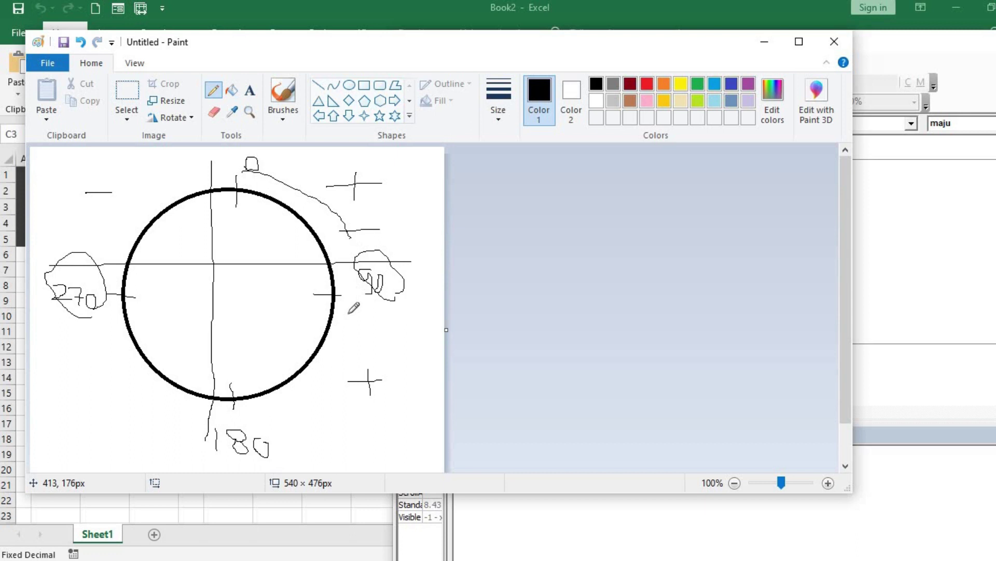
pyautogui.moveTo(349, 314); pyautogui.dragTo(314, 383)
pyautogui.moveTo(171, 185); pyautogui.dragTo(131, 227)
pyautogui.moveTo(111, 338); pyautogui.dragTo(125, 358)
pyautogui.moveTo(167, 390); pyautogui.dragTo(174, 403)
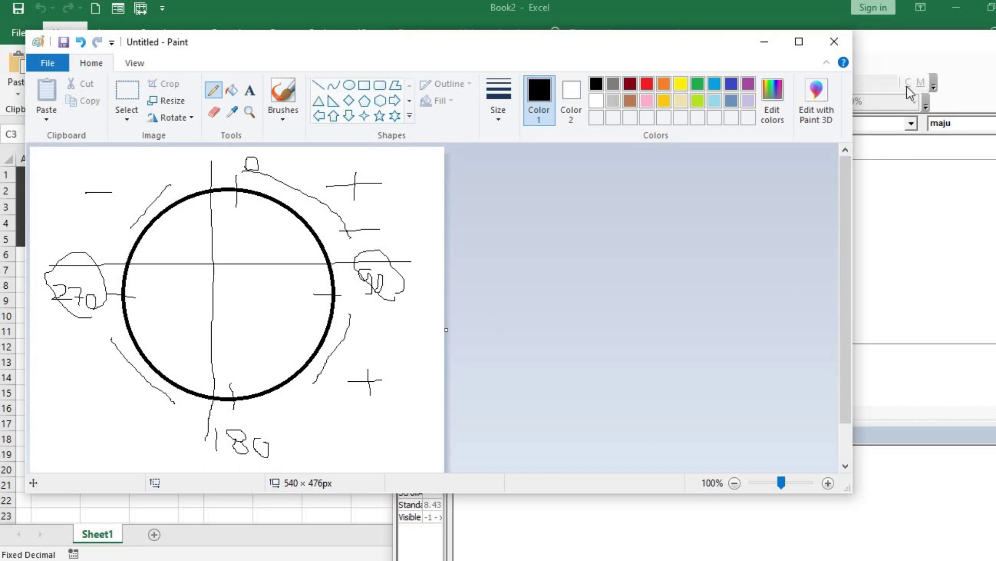
pyautogui.click(902, 42)
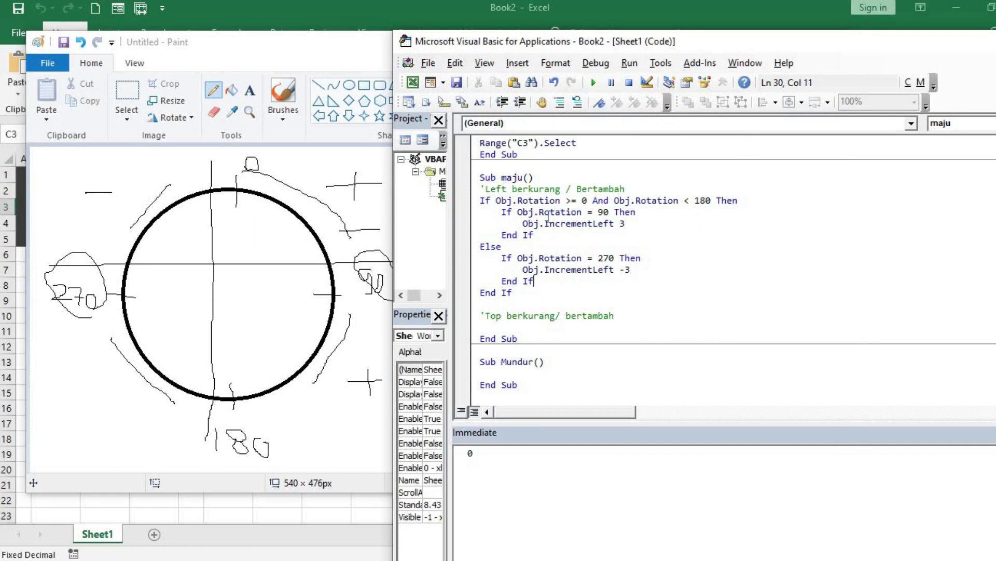
# Insert an Else after Obj.IncrementLeft 3 and start an obj.IncrementLeft line beneath it
pyautogui.click(640, 224)
pyautogui.press('Return')
pyautogui.press('BackSpace')
pyautogui.press('BackSpace')
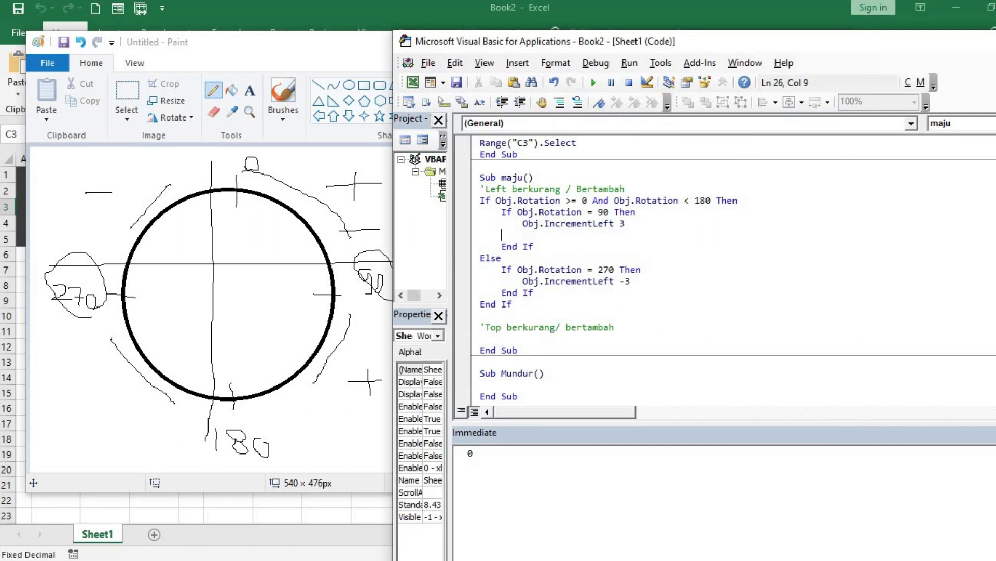
pyautogui.write('Else')
pyautogui.press('Return')
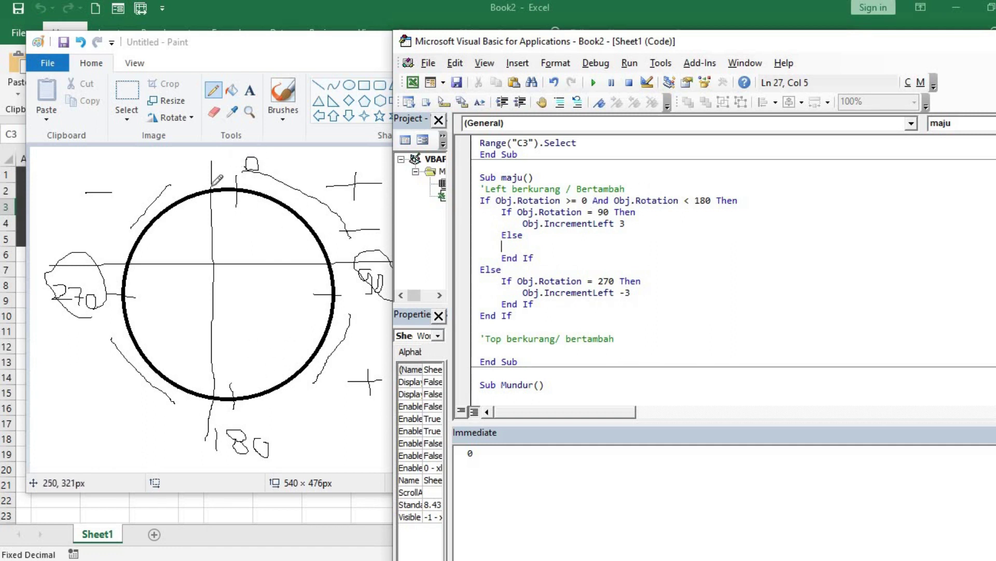
pyautogui.press('Tab')
pyautogui.write('obj')
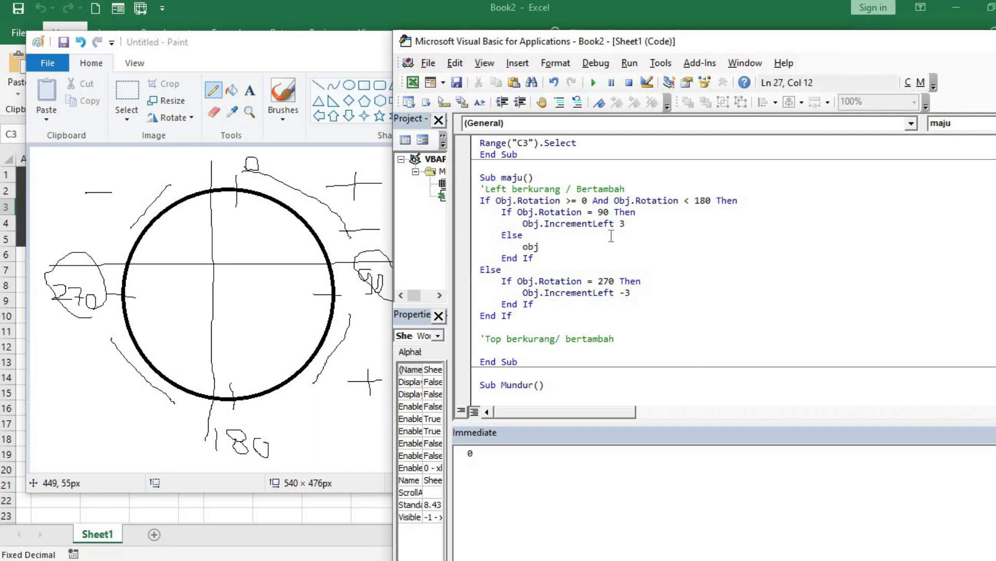
pyautogui.write('.in')
pyautogui.press('Tab')
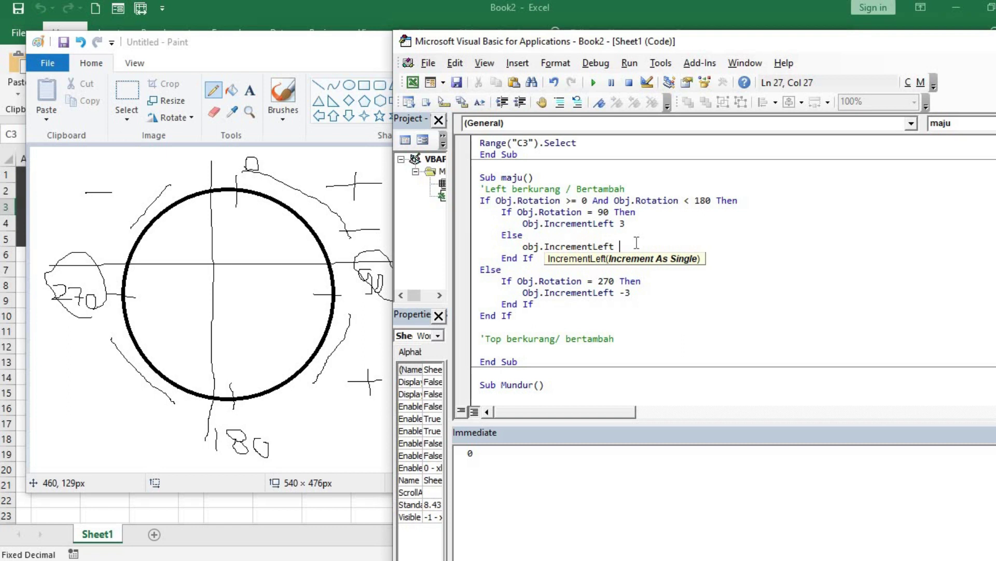
# Give that IncrementLeft the argument (90 - Abs(90 - obj.Rotation))/30
pyautogui.write('(90 - ')
pyautogui.write('(90 ')
pyautogui.write('- ao')
pyautogui.press('BackSpace')
pyautogui.press('BackSpace')
pyautogui.write('obj')
pyautogui.write('.ro')
pyautogui.press('Tab')
pyautogui.write(')')
pyautogui.press('Left')
pyautogui.press('Left')
pyautogui.press('Left')
pyautogui.press('Left')
pyautogui.press('Left')
pyautogui.press('Left')
pyautogui.press('Left')
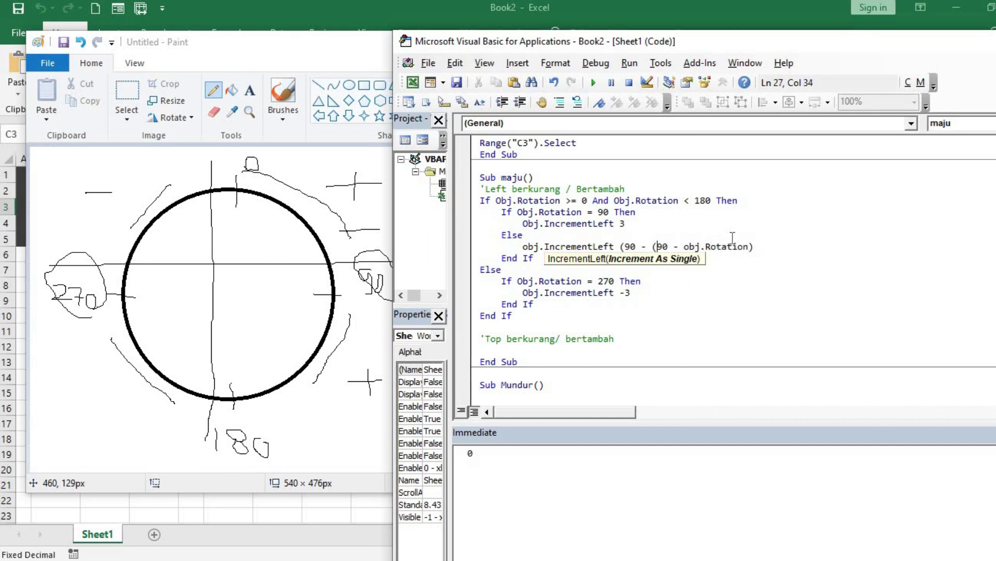
pyautogui.write('Abs')
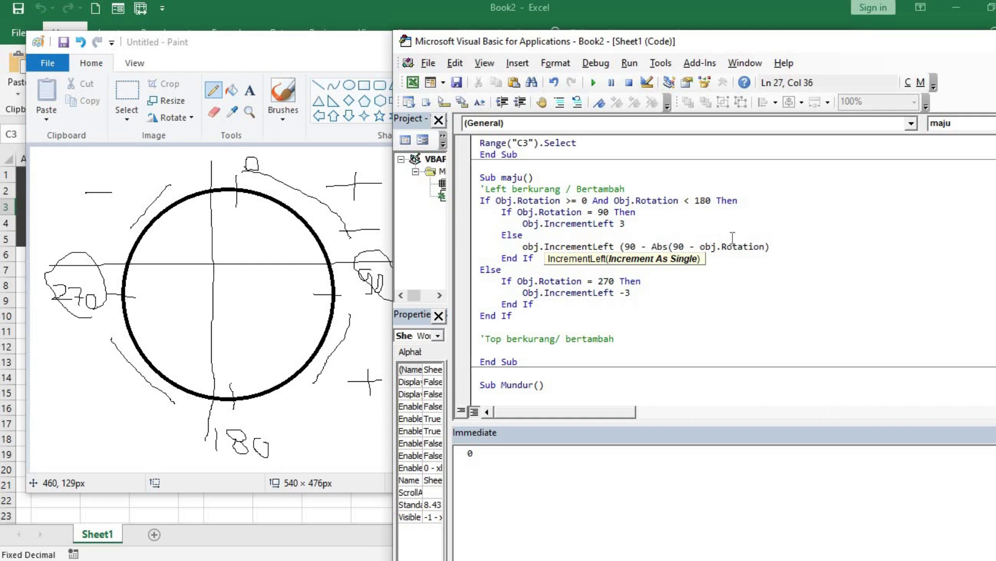
pyautogui.press('Right')
pyautogui.press('Right')
pyautogui.press('Right')
pyautogui.press('Right')
pyautogui.press('Right')
pyautogui.press('Right')
pyautogui.press('Right')
pyautogui.press('Right')
pyautogui.write(')/')
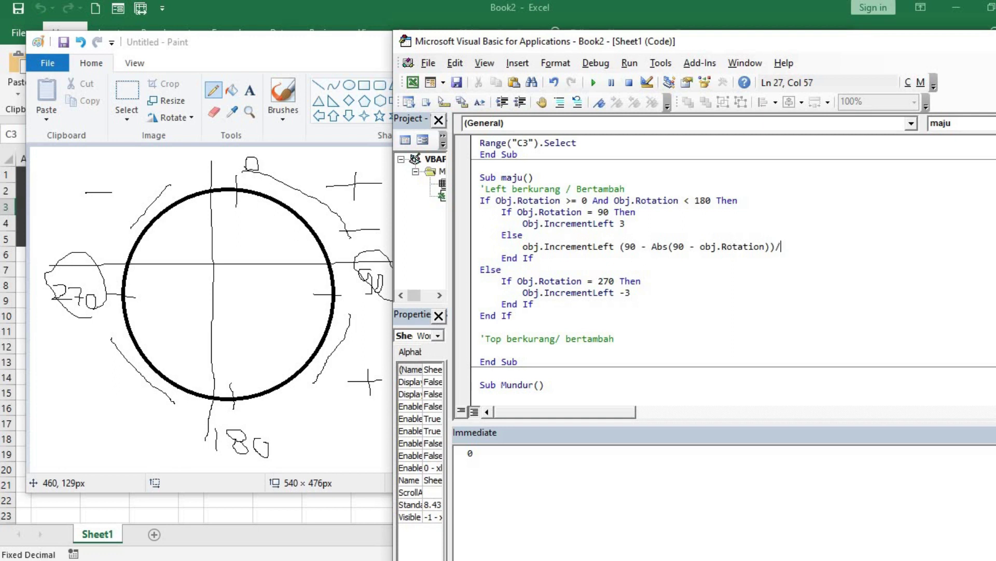
pyautogui.write('30)')
# Clear the compile error by adding the missing '(' before 90 in the IncrementLeft line
pyautogui.press('Return')
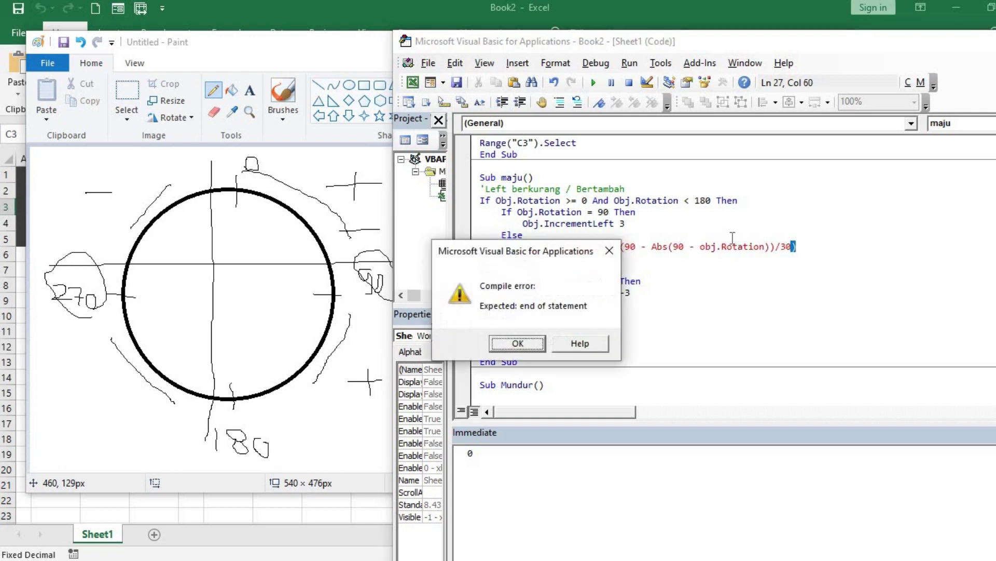
pyautogui.press('Return')
pyautogui.press('Left')
pyautogui.press('Left')
pyautogui.press('Left')
pyautogui.press('Left')
pyautogui.press('Left')
pyautogui.press('Left')
pyautogui.press('Left')
pyautogui.press('Left')
pyautogui.press('Left')
pyautogui.press('Left')
pyautogui.press('Left')
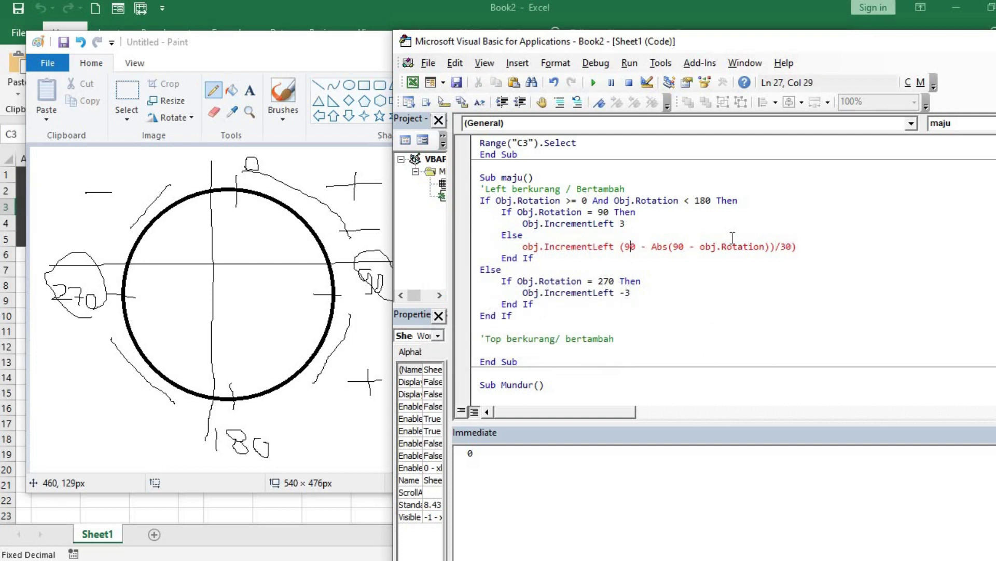
pyautogui.write('(')
pyautogui.press('Down')
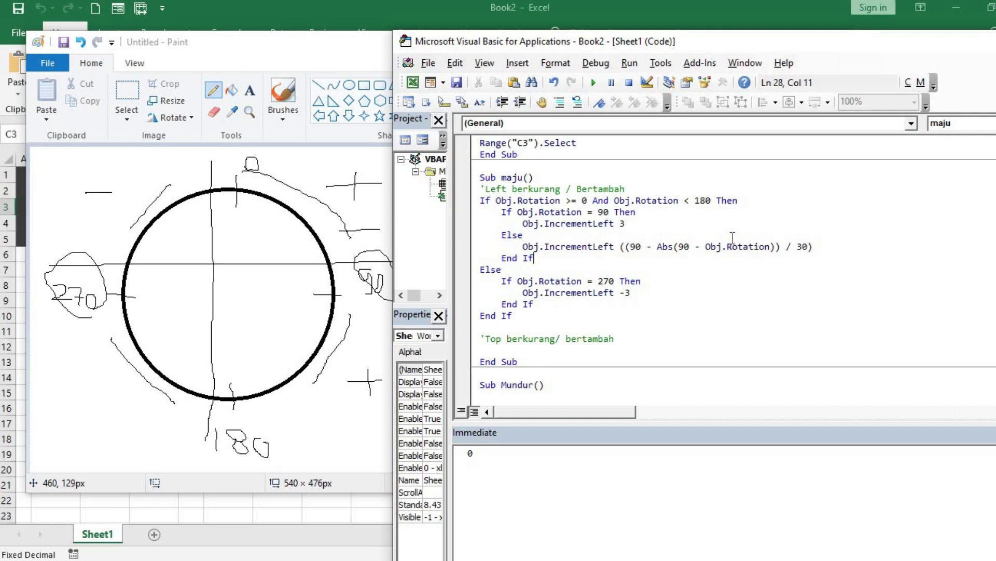
# Add an Else after IncrementLeft -3 and begin obj.IncrementLeft ((90 - Abs(270- obj. for the 270 case
pyautogui.click(638, 290)
pyautogui.press('Return')
pyautogui.write('Else')
pyautogui.press('Return')
pyautogui.press('Tab')
pyautogui.write('obj')
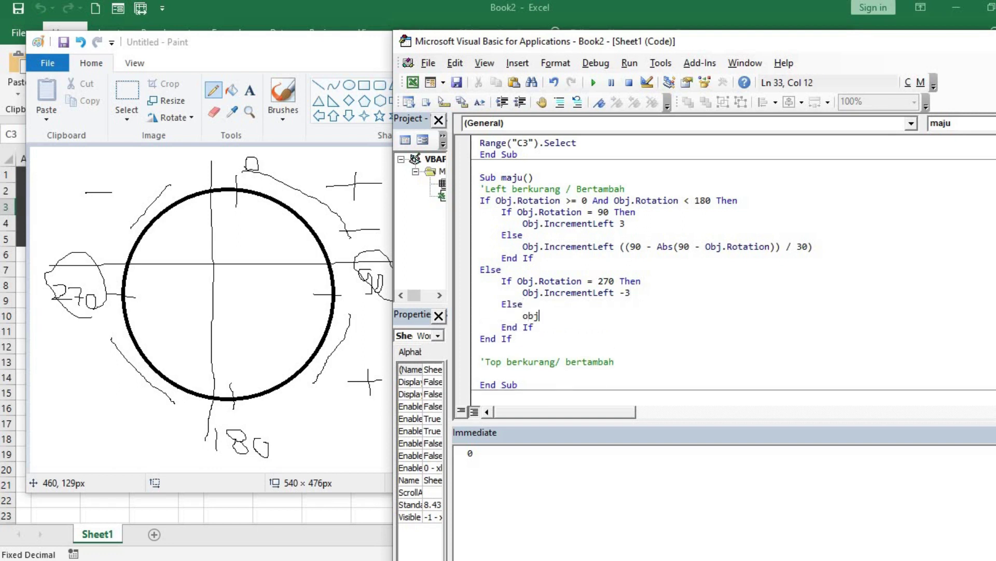
pyautogui.write('.inc')
pyautogui.press('Tab')
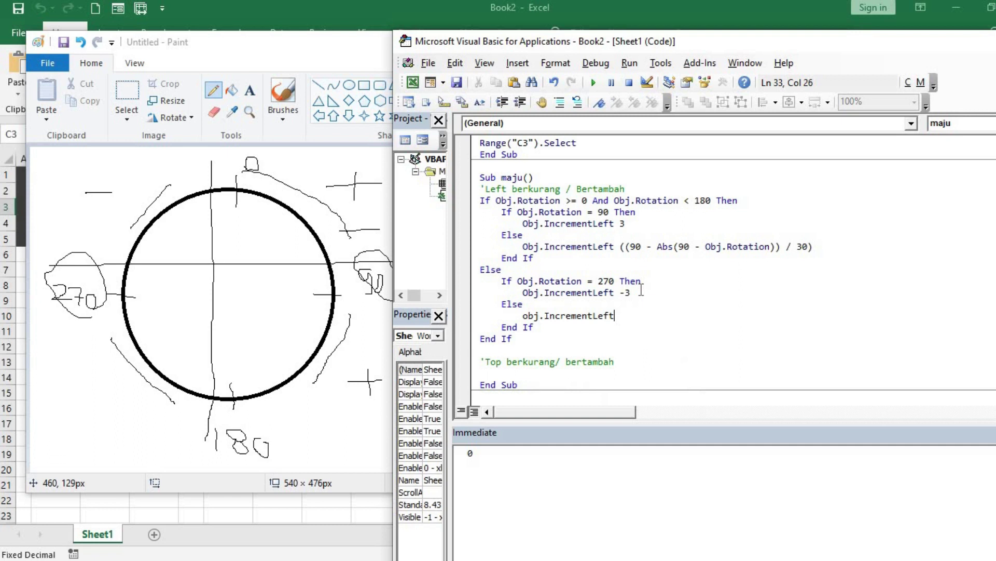
pyautogui.write('((90 - Abs')
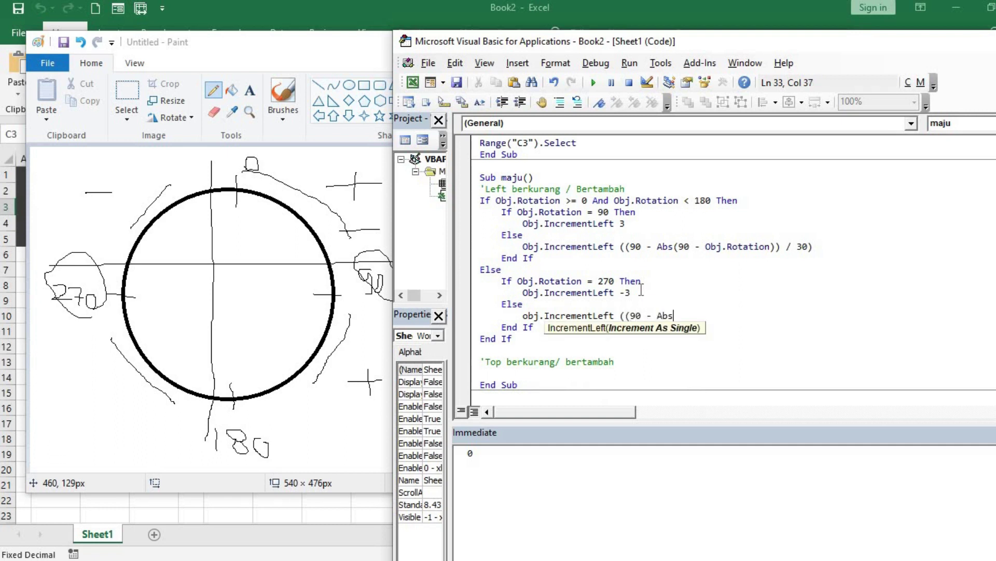
pyautogui.write('(270- i')
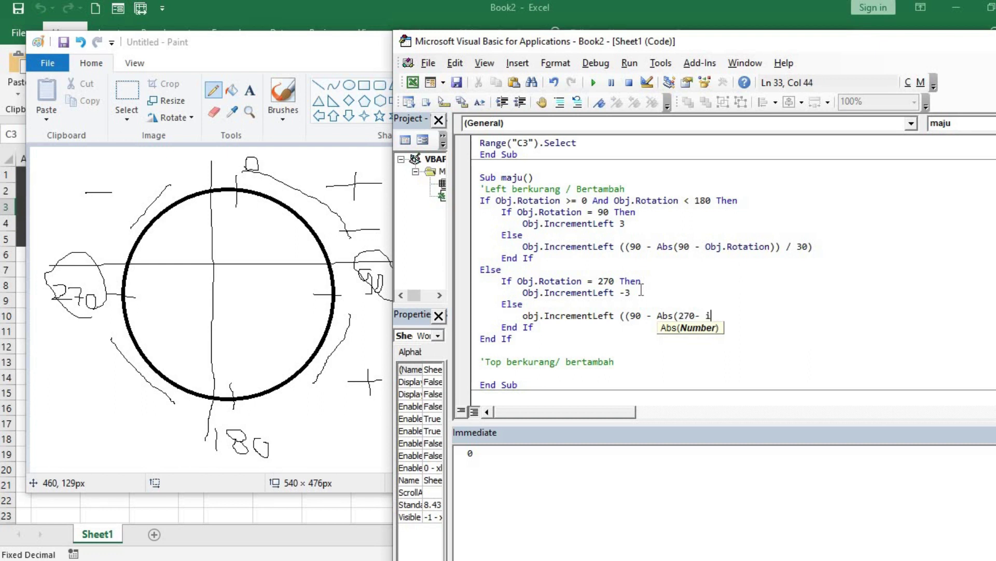
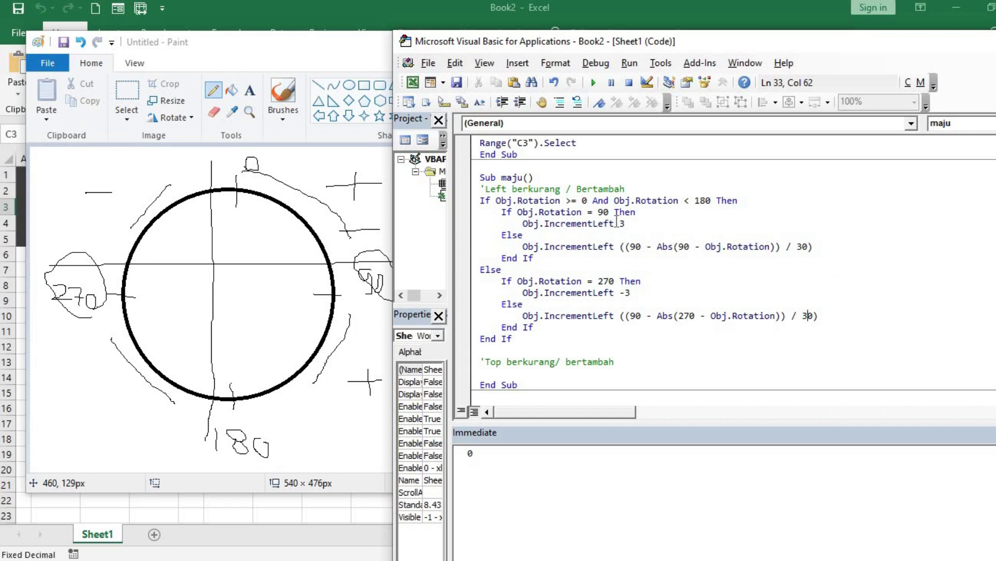
# Edit the step value on the 90° movement line of the macro code, entering 90/30
pyautogui.doubleClick(622, 223)
pyautogui.write('90/30')
pyautogui.click(524, 235)
pyautogui.hotkey('shift', 'Left')
pyautogui.hotkey('shift', 'Left')
pyautogui.hotkey('shift', 'Left')
pyautogui.hotkey('shift', 'Left')
pyautogui.hotkey('shift', 'Left')
pyautogui.hotkey('shift', 'Left')
pyautogui.hotkey('shift', 'Left')
pyautogui.write('3')
pyautogui.press('Down')
pyautogui.press('Down')
pyautogui.press('Down')
pyautogui.press('Down')
pyautogui.press('Down')
pyautogui.press('Down')
pyautogui.moveTo(154, 510)
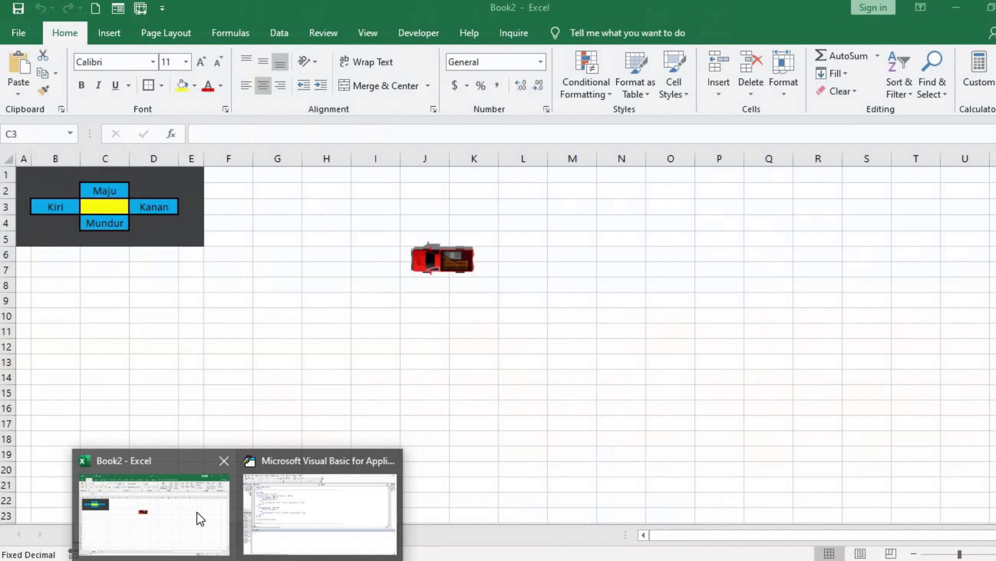
# Run Kanan twice and Maju twice so the car tilts slightly and moves right to columns K–L
pyautogui.click(197, 512)
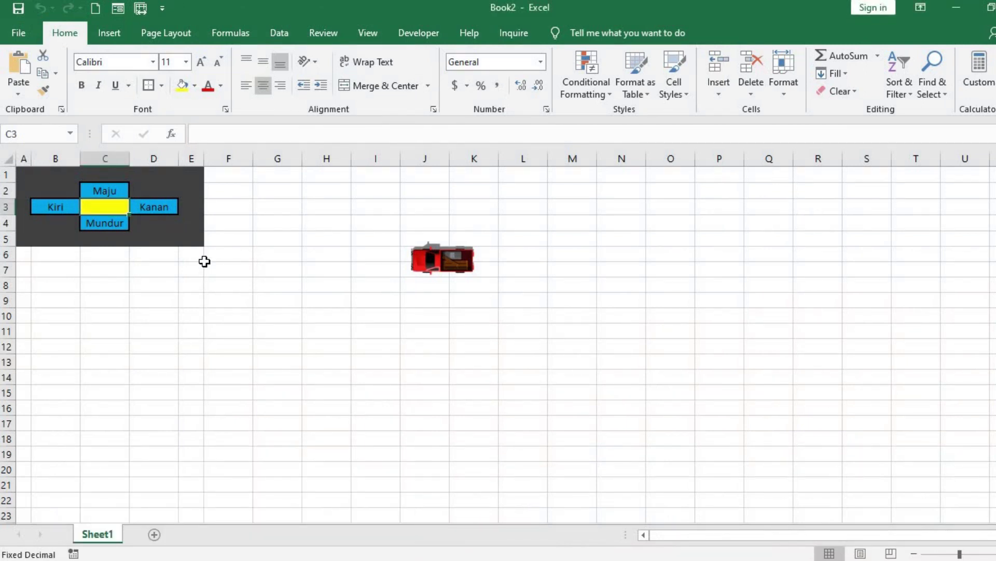
pyautogui.press('Right')
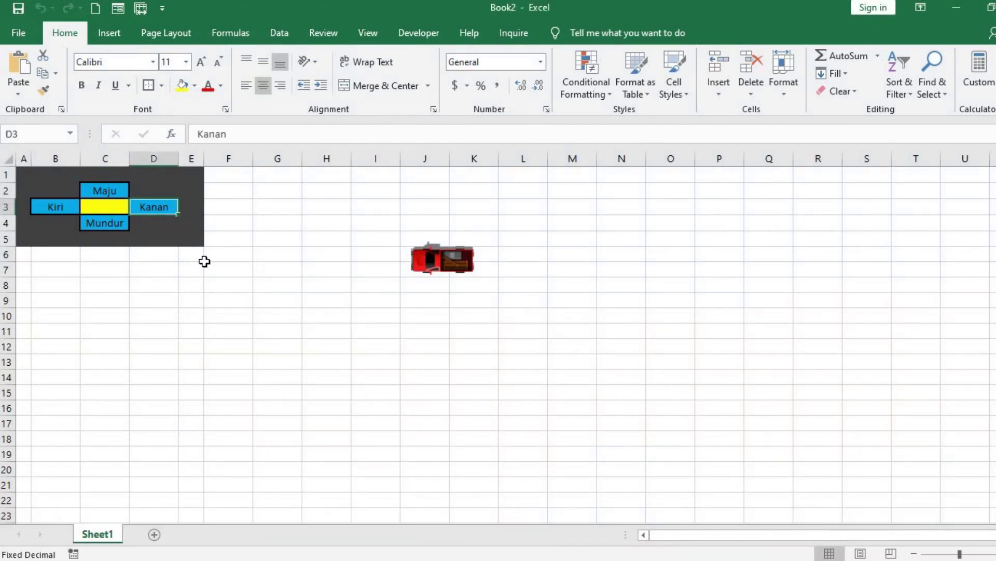
pyautogui.press('Right')
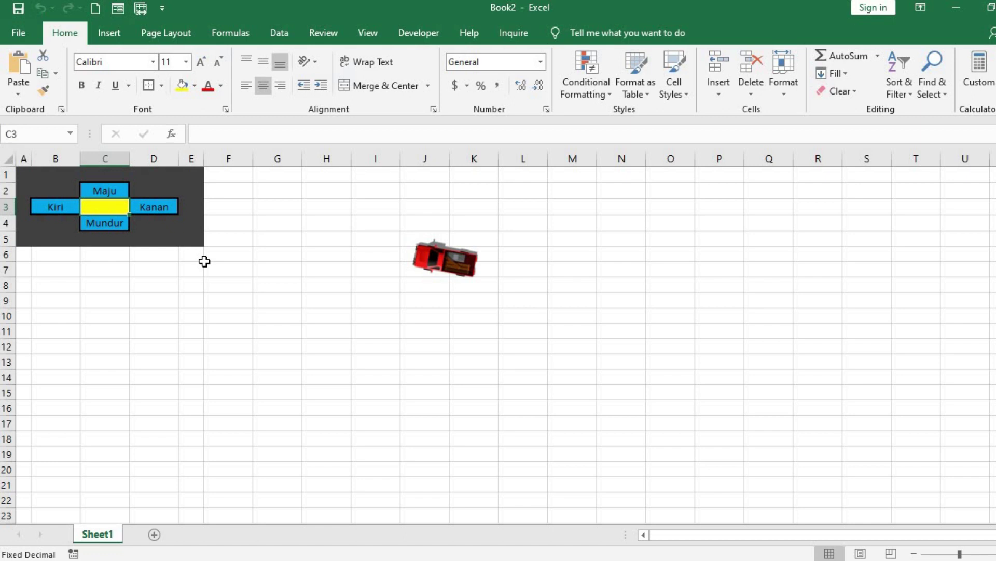
pyautogui.press('Up')
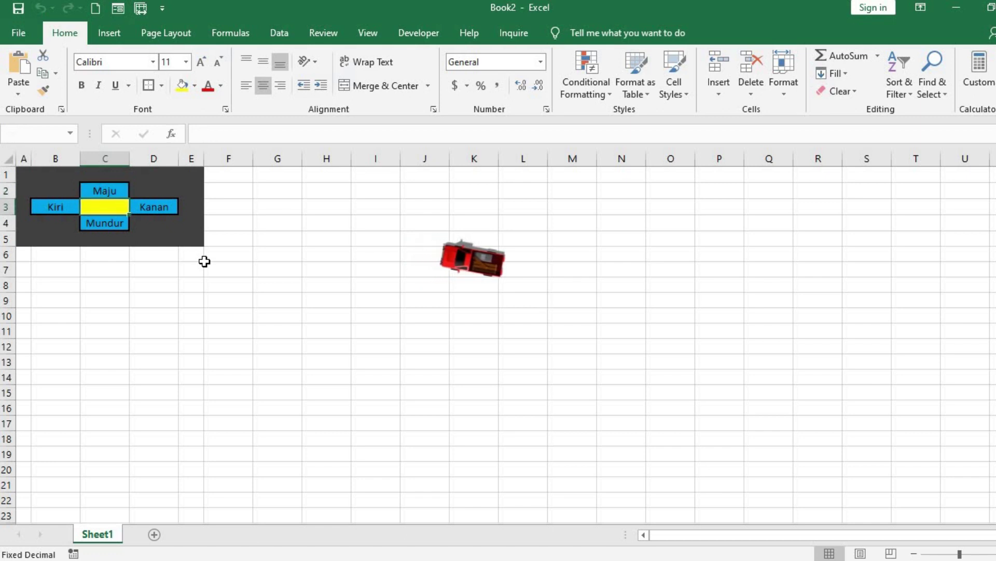
pyautogui.press('Up')
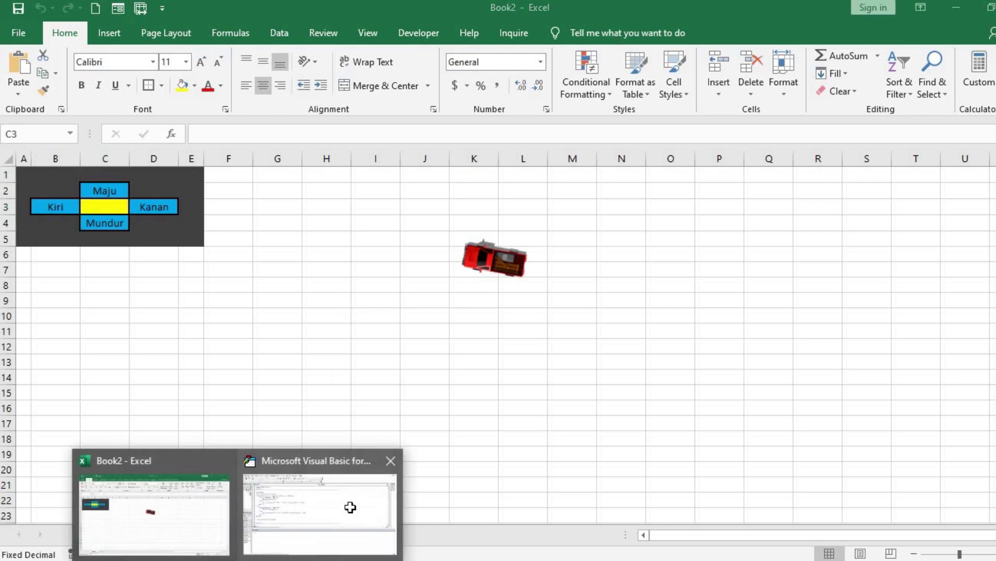
pyautogui.click(382, 509)
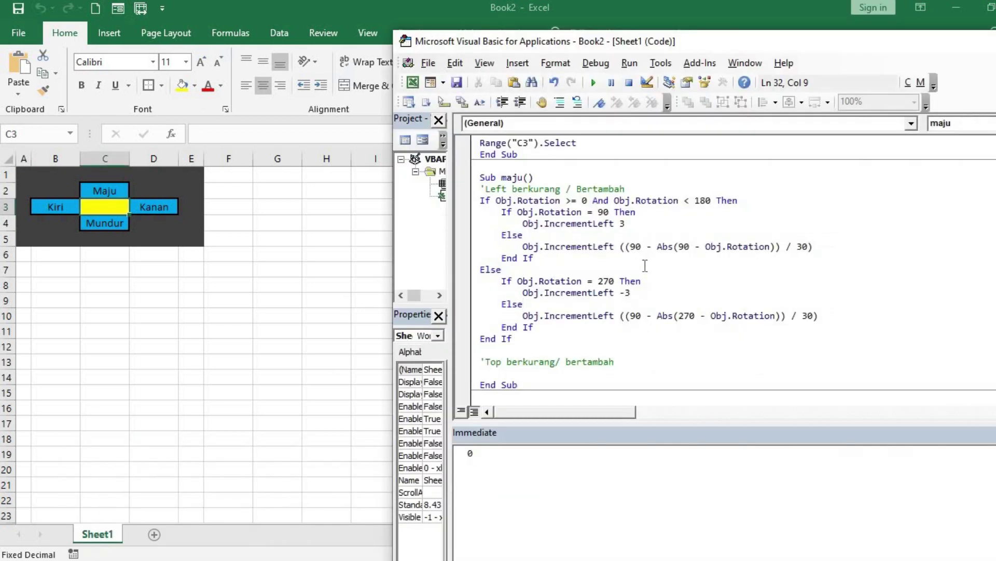
# Put a minus before ((90 - Abs(270 - Obj.Rotation)) / 30), then turn right and drive forward to test
pyautogui.click(621, 316)
pyautogui.write('-')
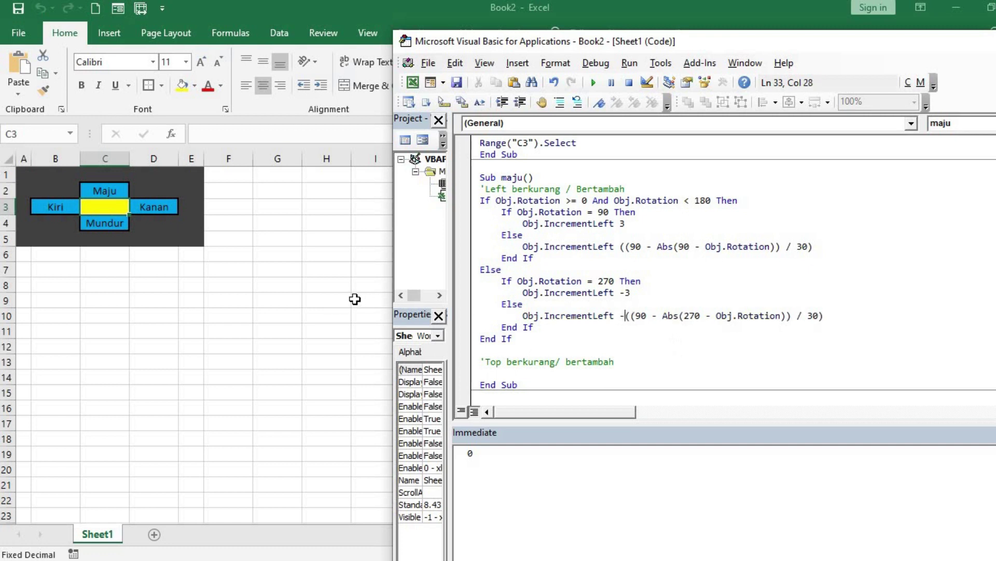
pyautogui.click(355, 299)
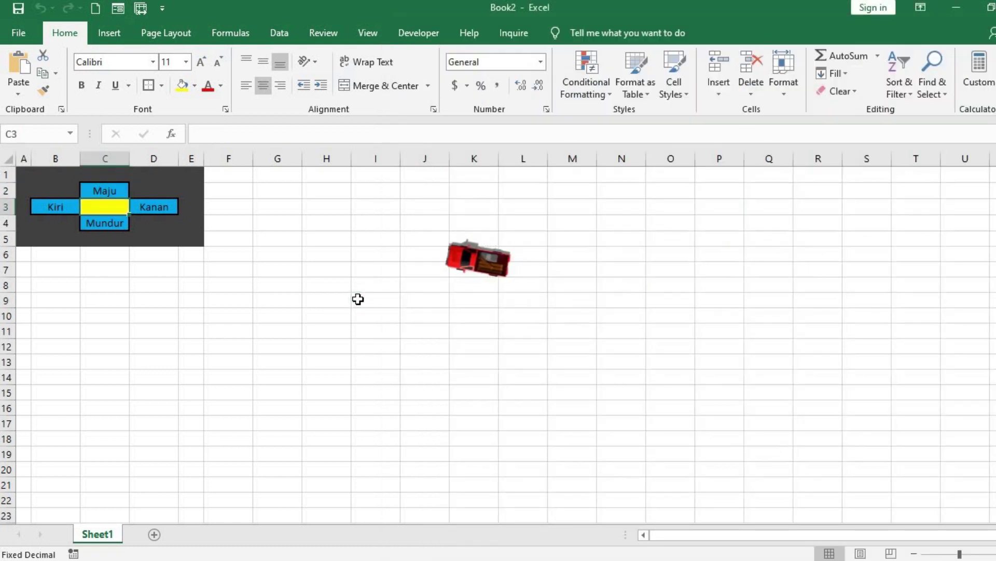
pyautogui.press('Right')
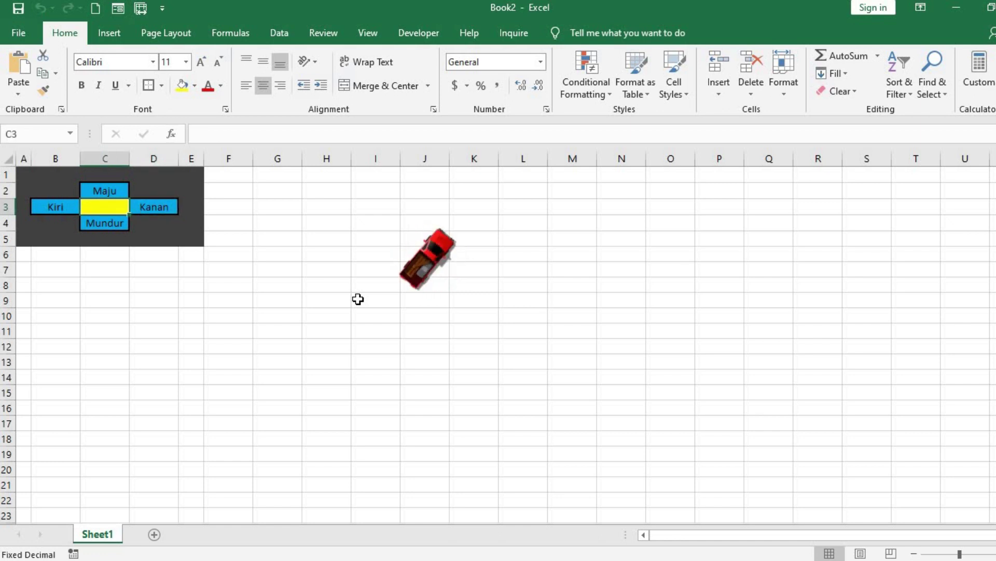
pyautogui.press('Right')
pyautogui.press('Up')
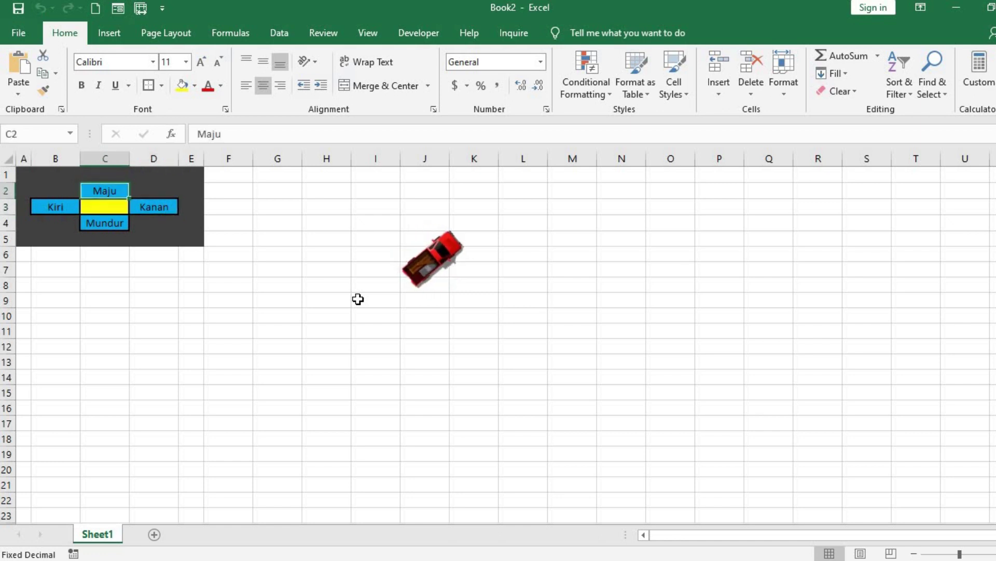
pyautogui.press('Up')
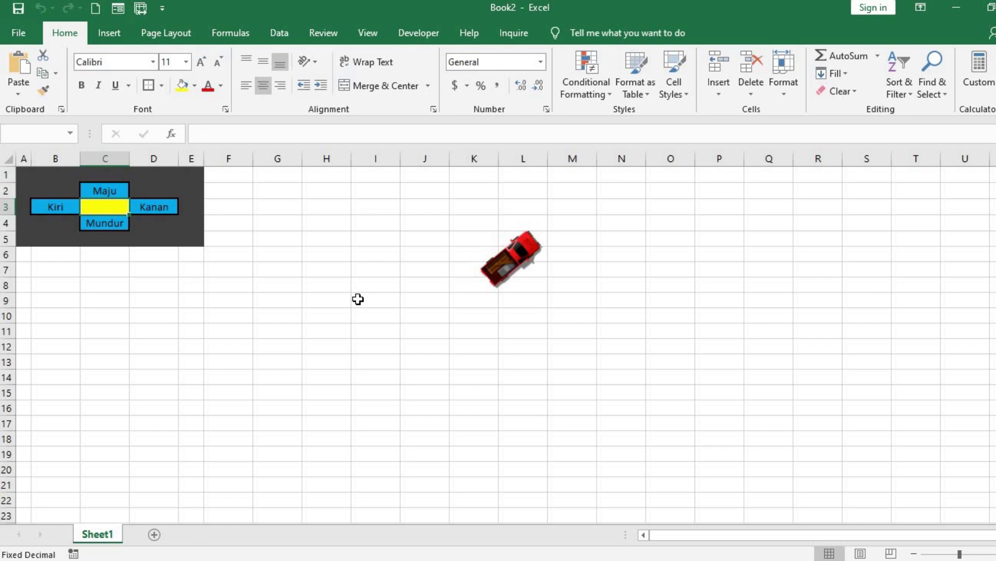
# Keep turning clockwise and driving until the car faces left and reaches column H
pyautogui.press('Right')
pyautogui.press('Right')
pyautogui.press('Right')
pyautogui.press('Right')
pyautogui.press('Up')
pyautogui.press('Right')
pyautogui.press('Right')
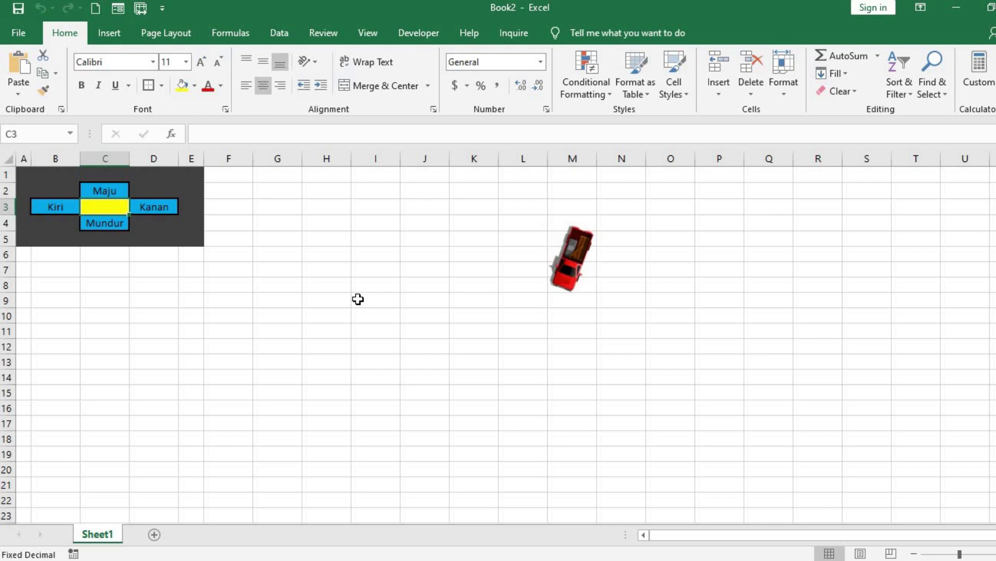
pyautogui.press('Up')
pyautogui.press('Right')
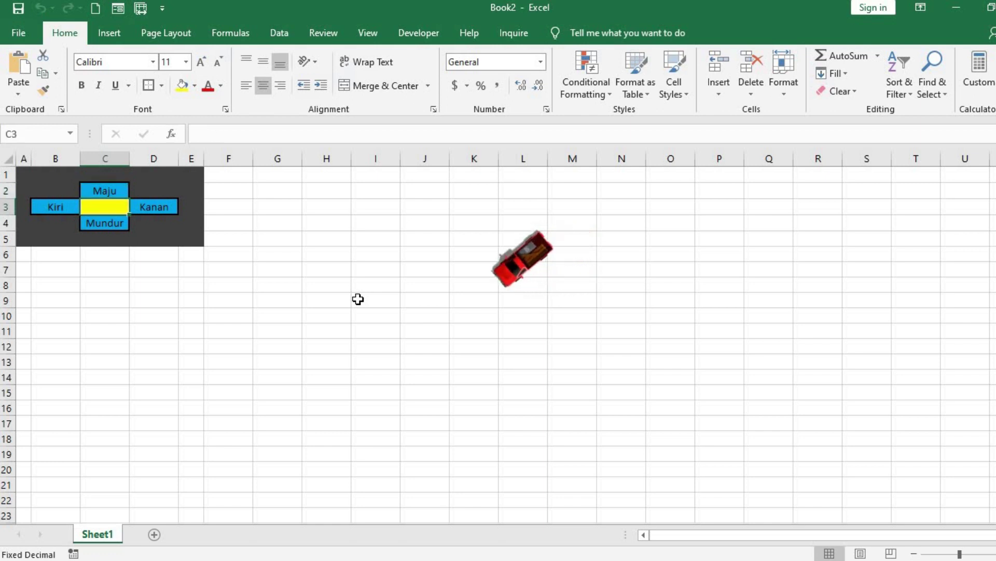
pyautogui.press('Up')
pyautogui.press('Right')
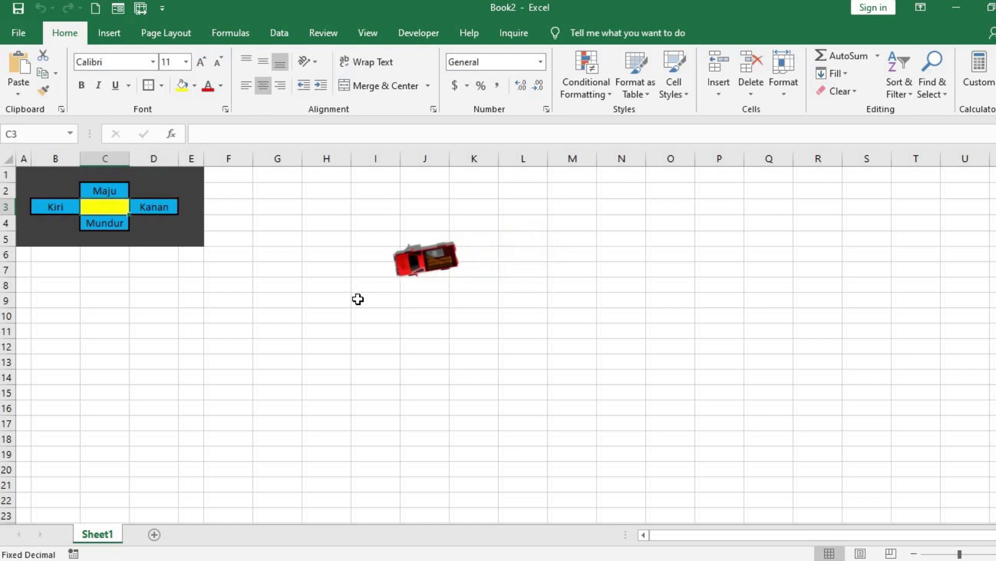
pyautogui.press('Right')
pyautogui.press('Up')
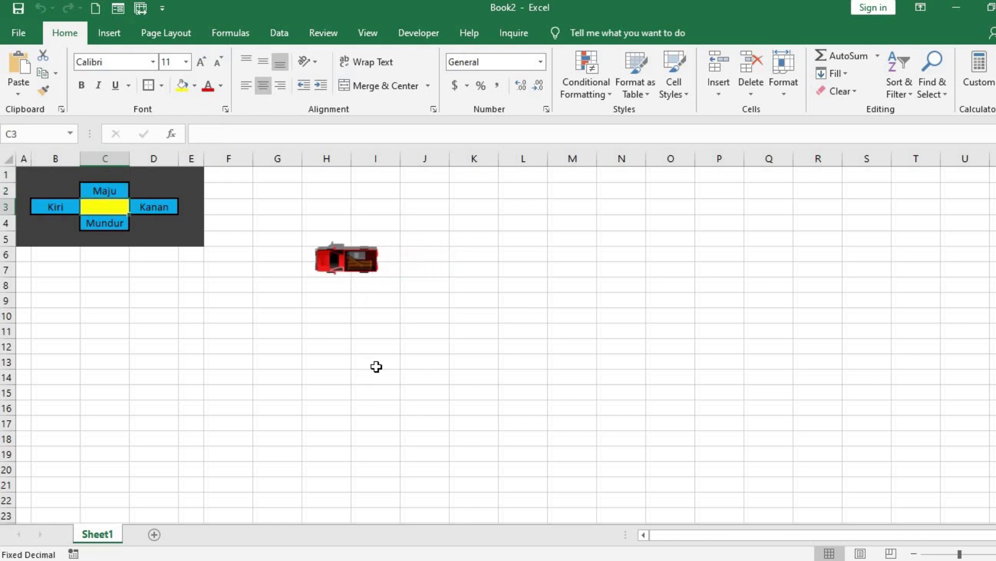
# Add blank lines under the 'Top comment in the maju macro
pyautogui.click(344, 518)
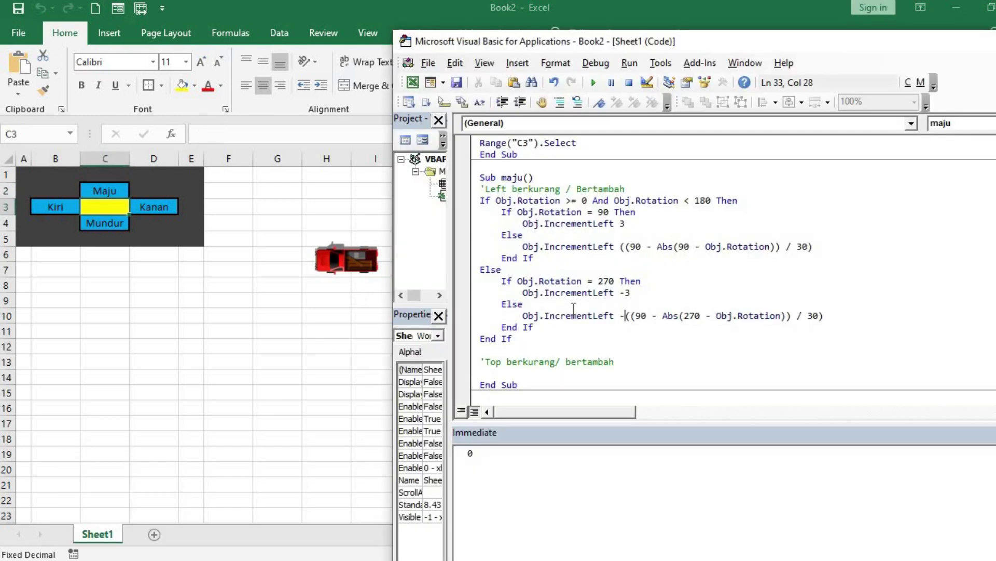
pyautogui.scroll(-1, 615, 324)
pyautogui.press('Return')
pyautogui.press('Return')
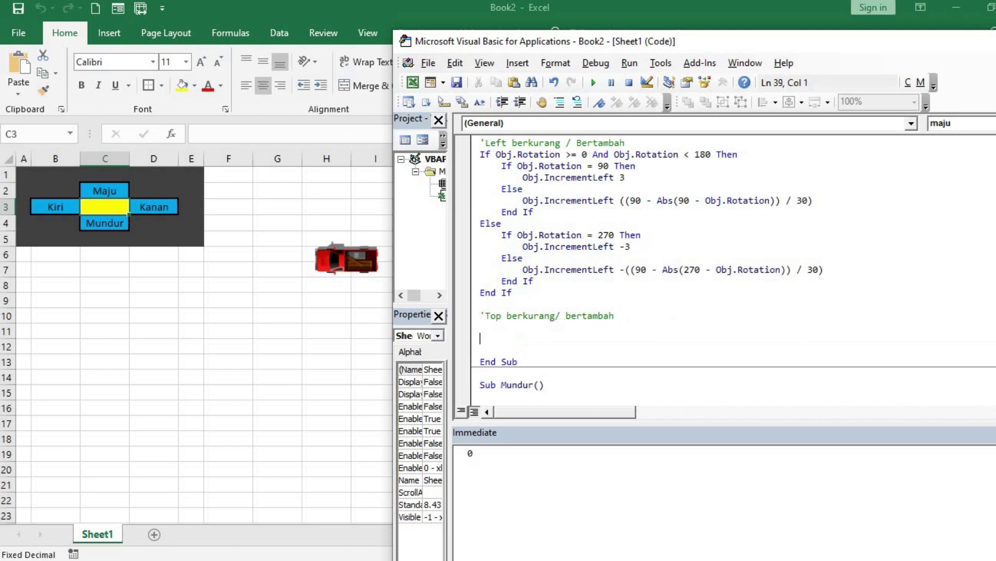
# Sketch freehand arcs over the top and around the bottom of the rotation circle in Paint
pyautogui.hotkey('alt', 'Tab')
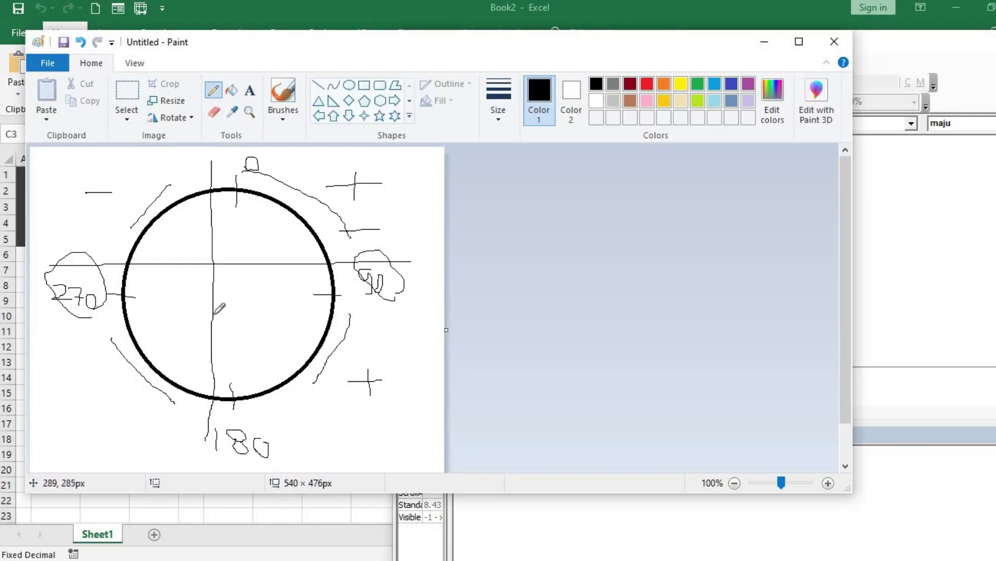
pyautogui.moveTo(200, 165)
pyautogui.mouseDown()
pyautogui.moveTo(314, 165)
pyautogui.moveTo(384, 240)
pyautogui.mouseUp()
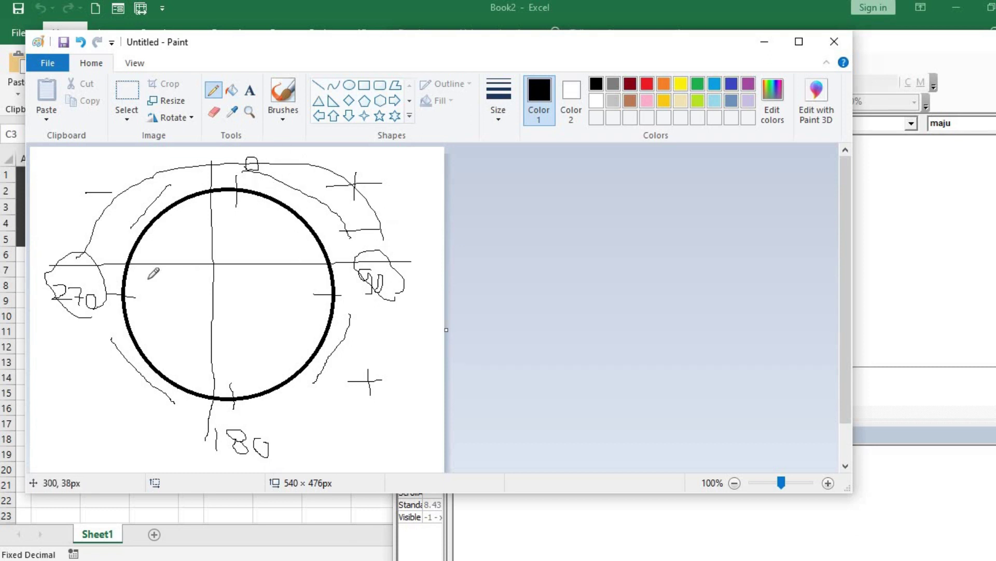
pyautogui.moveTo(83, 275); pyautogui.dragTo(367, 307)
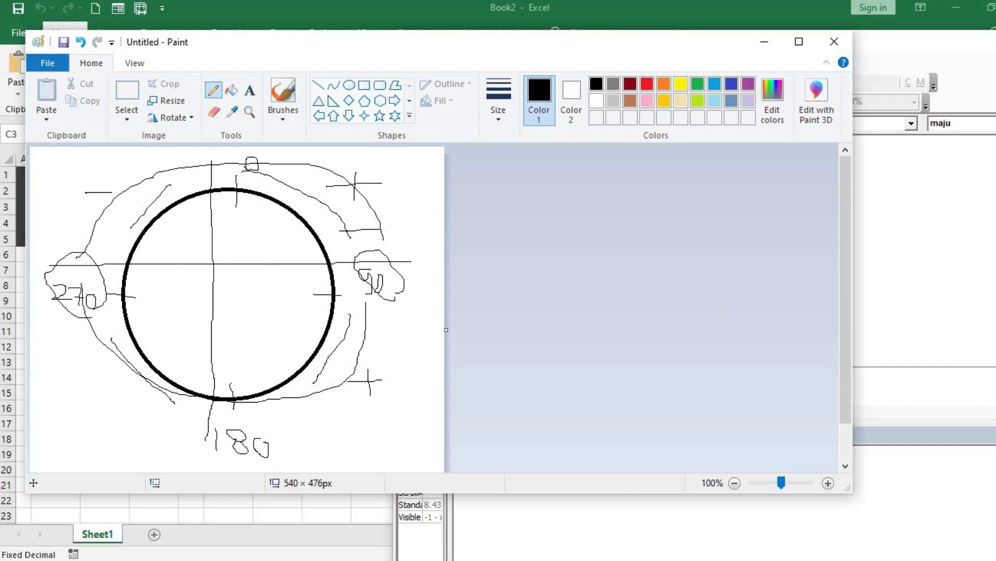
# Write an If Obj.Rotation > 270 And Obj.Rotation < 90 Then block with Else and End If
pyautogui.click(337, 514)
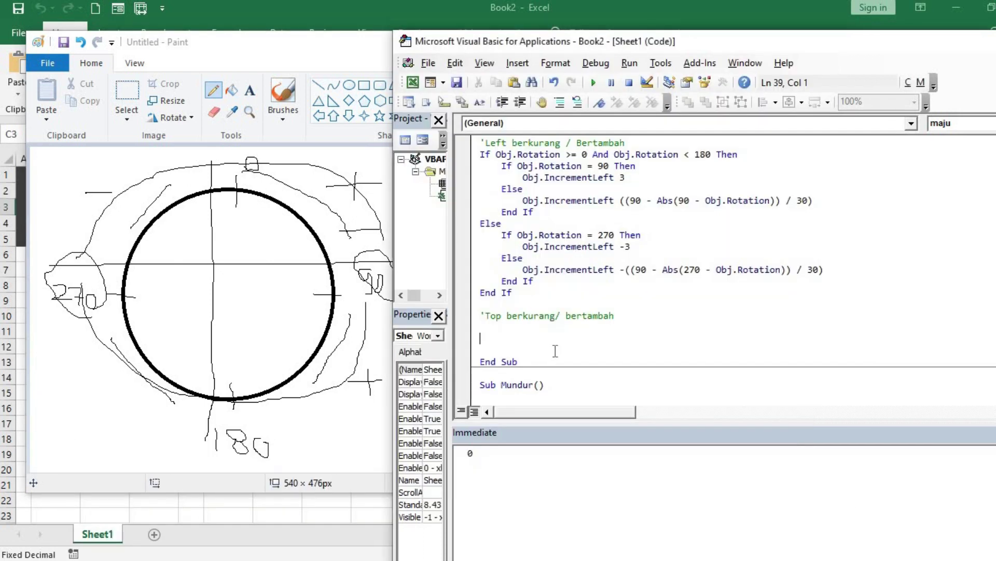
pyautogui.write('if ')
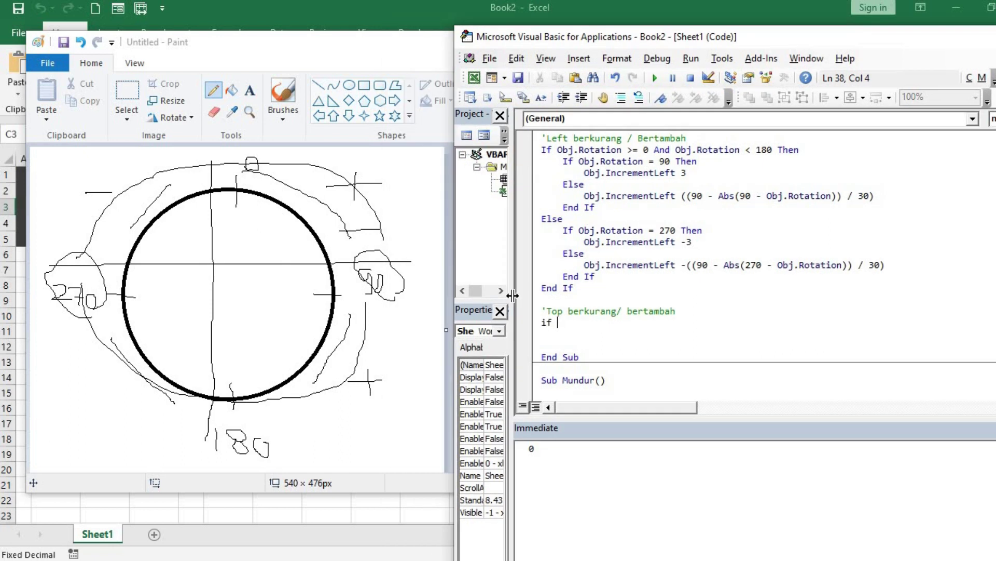
pyautogui.write('obj.')
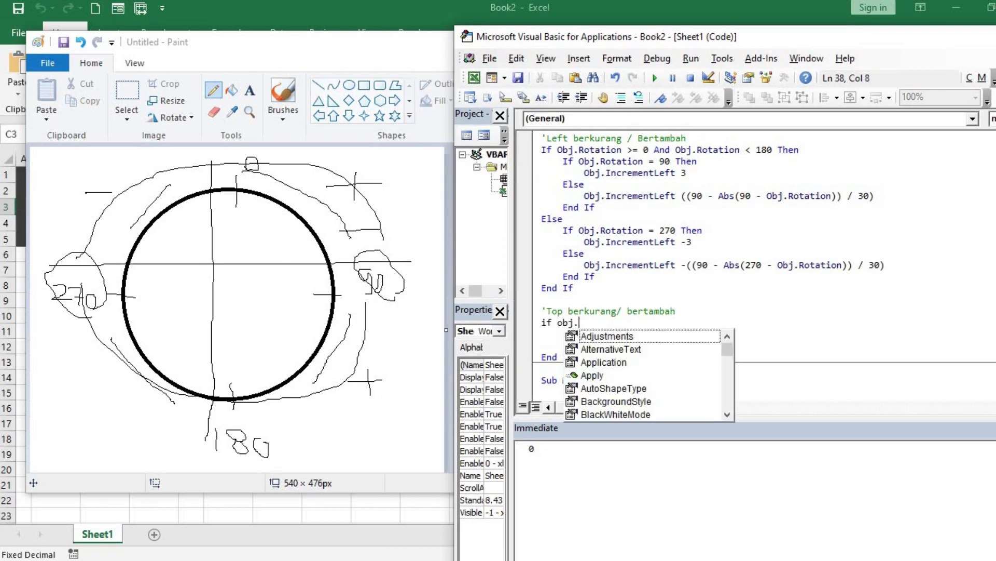
pyautogui.write('rp')
pyautogui.press('BackSpace')
pyautogui.write('o')
pyautogui.press('Tab')
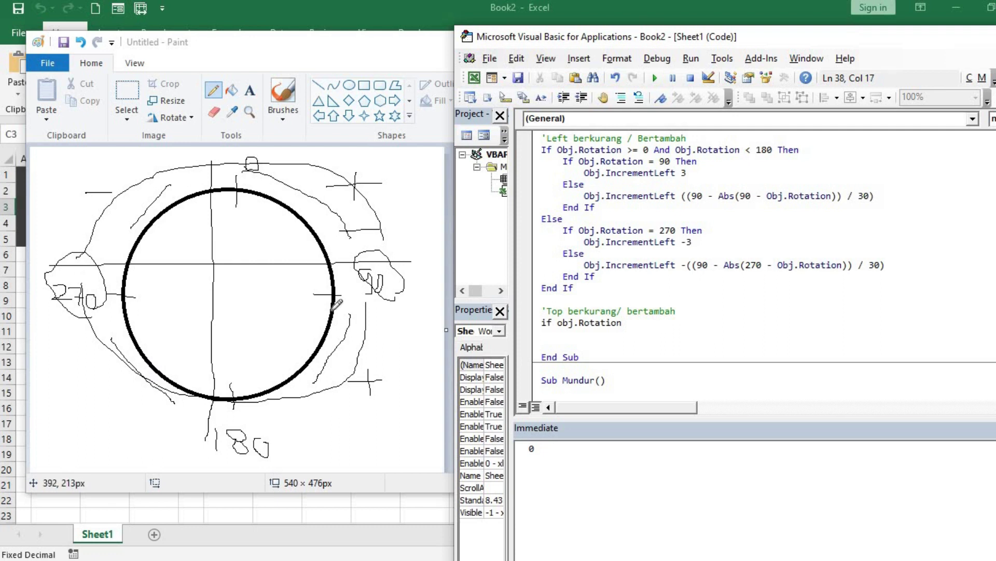
pyautogui.write('270 ')
pyautogui.write('and obj')
pyautogui.write('.ro')
pyautogui.press('Tab')
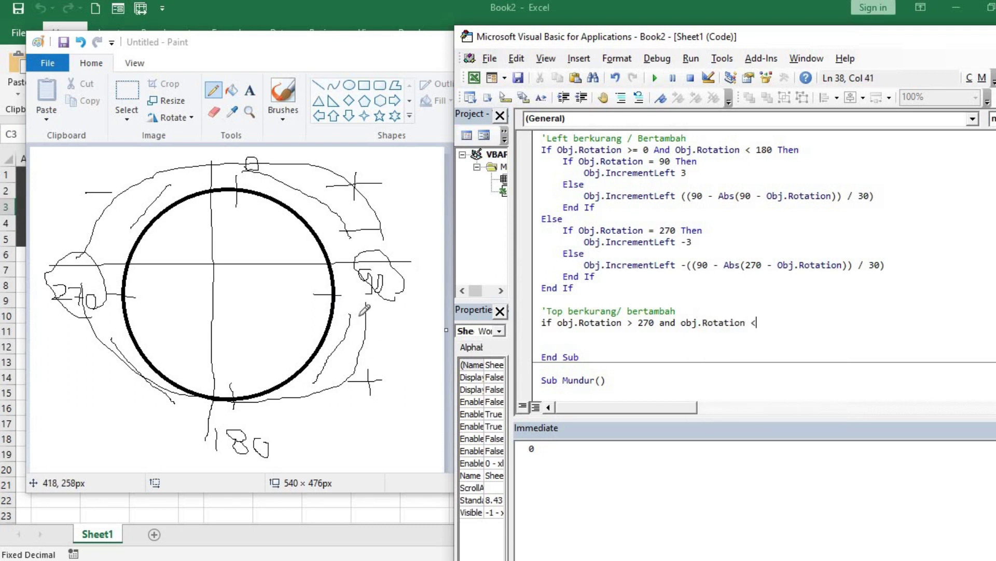
pyautogui.write('90 T')
pyautogui.write('hen')
pyautogui.press('Return')
pyautogui.press('Return')
pyautogui.write('else')
pyautogui.press('Return')
pyautogui.press('Return')
pyautogui.press('Return')
pyautogui.write('end if')
pyautogui.press('Up')
pyautogui.press('Up')
pyautogui.press('End')
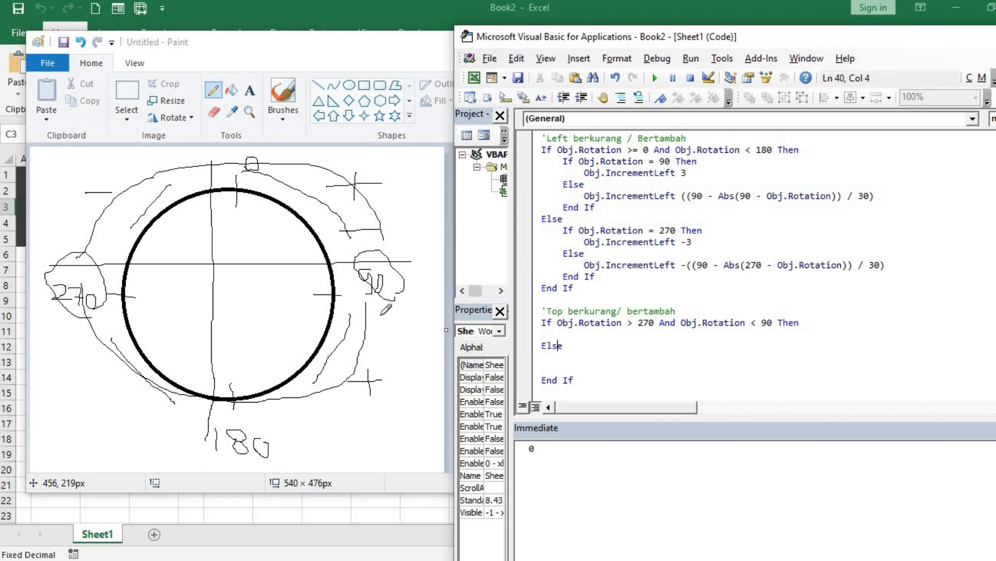
pyautogui.press('Return')
pyautogui.press('Up')
pyautogui.press('Up')
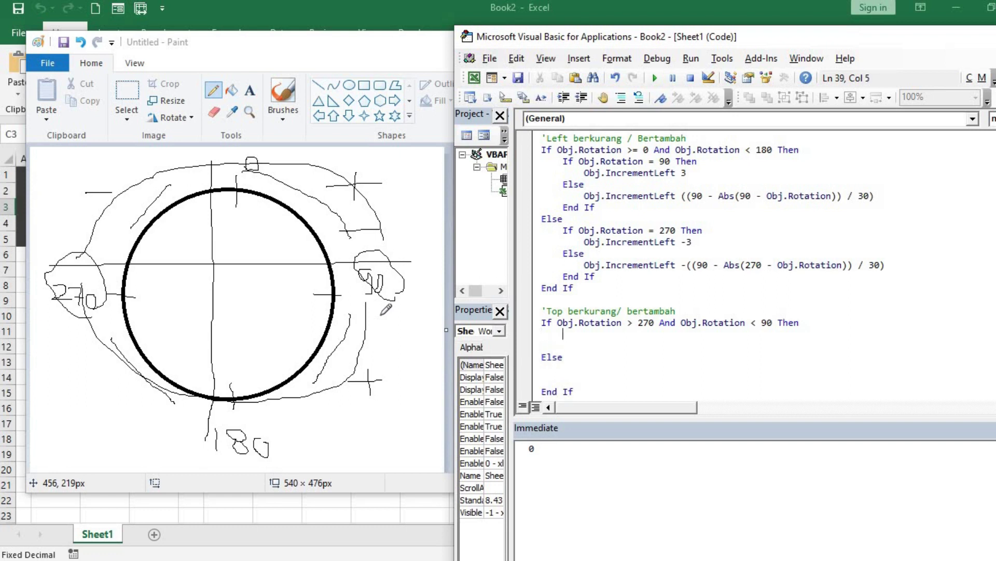
# Nest If Obj.Rotation = 0 Then Obj.IncrementTop -3 inside the first branch
pyautogui.write('ifobj')
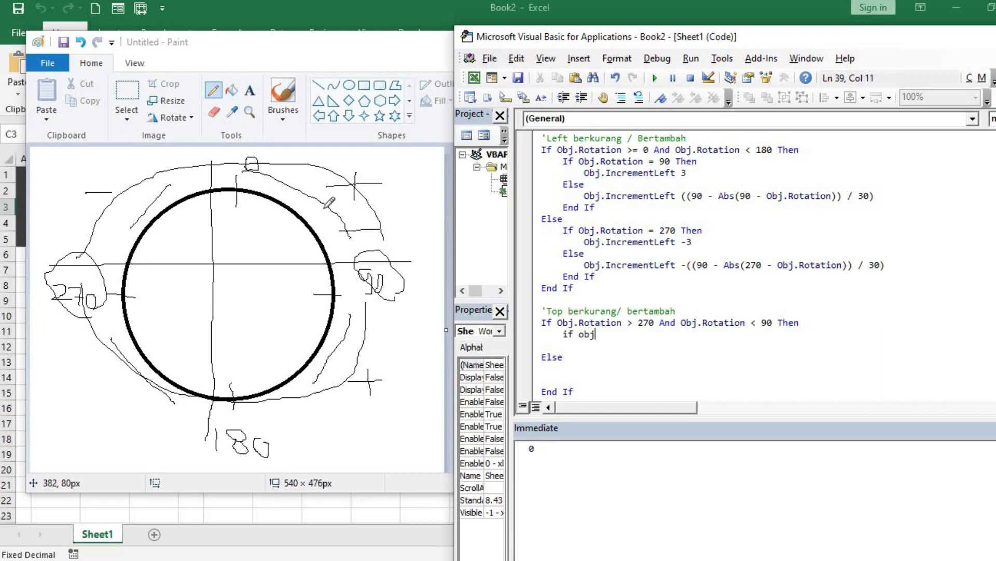
pyautogui.write('.ro')
pyautogui.press('Tab')
pyautogui.write('= 0')
pyautogui.press('Down')
pyautogui.press('Return')
pyautogui.press('Up')
pyautogui.write('th')
pyautogui.write('en')
pyautogui.press('Return')
pyautogui.write('obj')
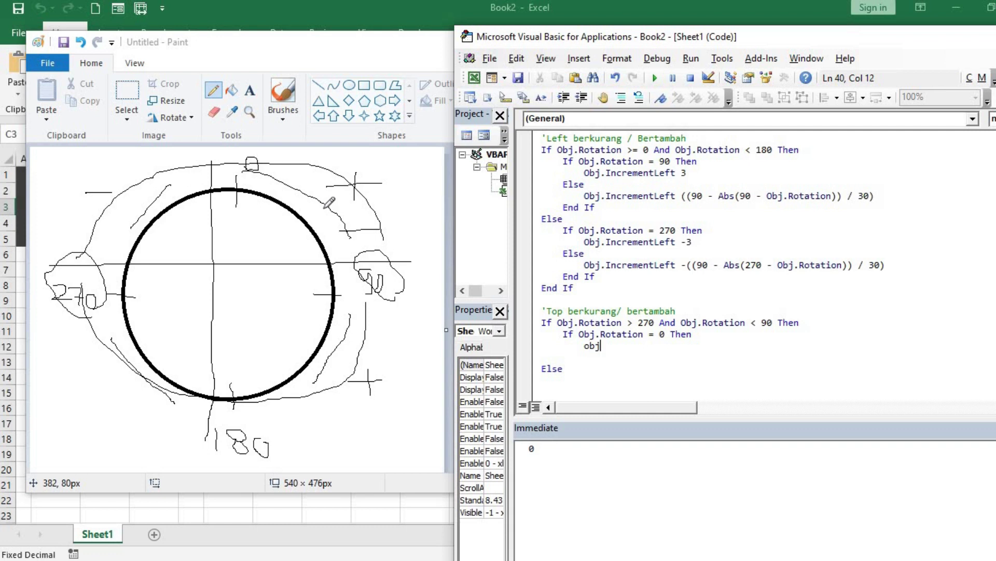
pyautogui.write('.in')
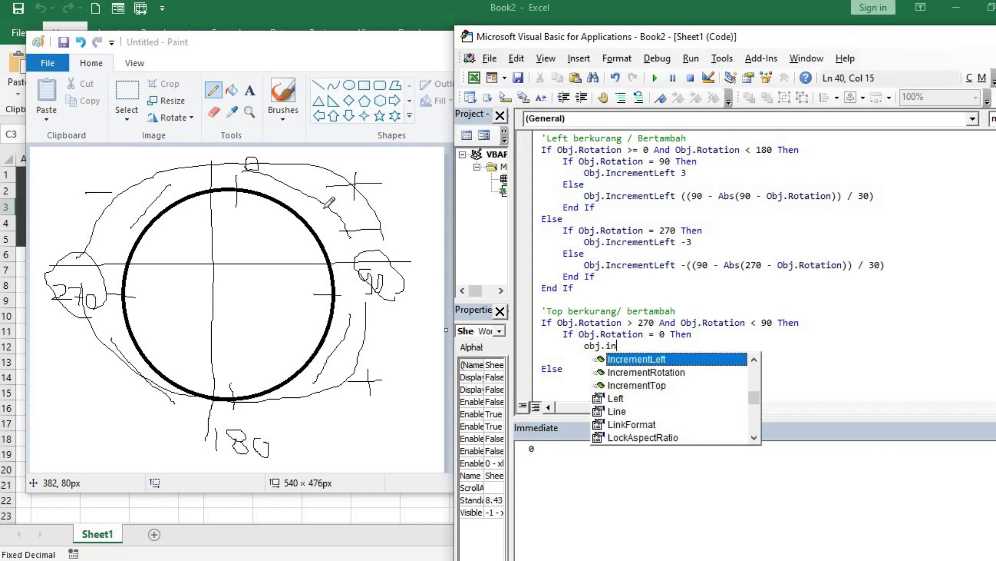
pyautogui.press('Down')
pyautogui.press('Down')
pyautogui.press('Tab')
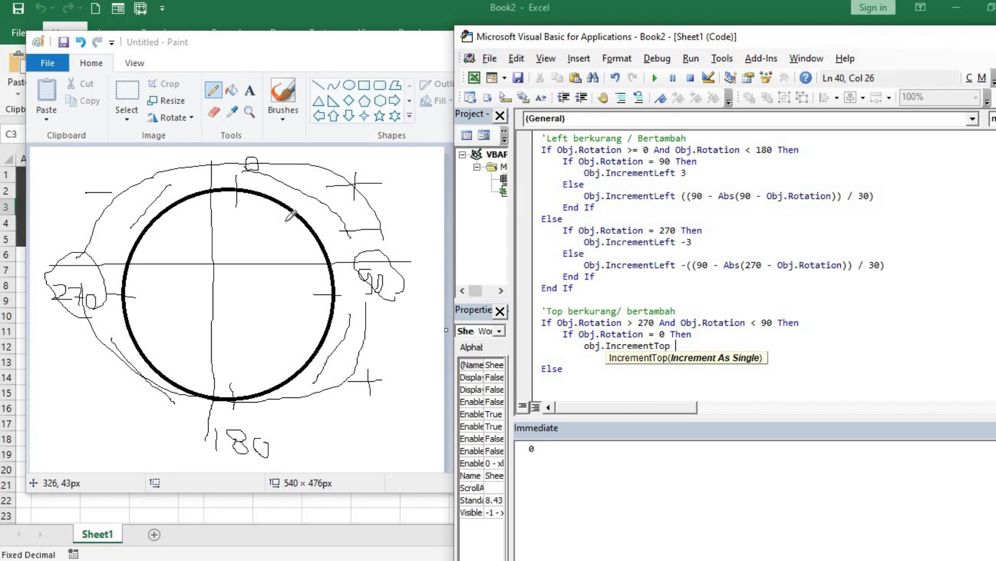
pyautogui.write('-3')
pyautogui.press('Down')
# Close the rotation-0 branch with End If and start If Obj.Rotation = 180 Then under Else
pyautogui.scroll(-1, 290, 216)
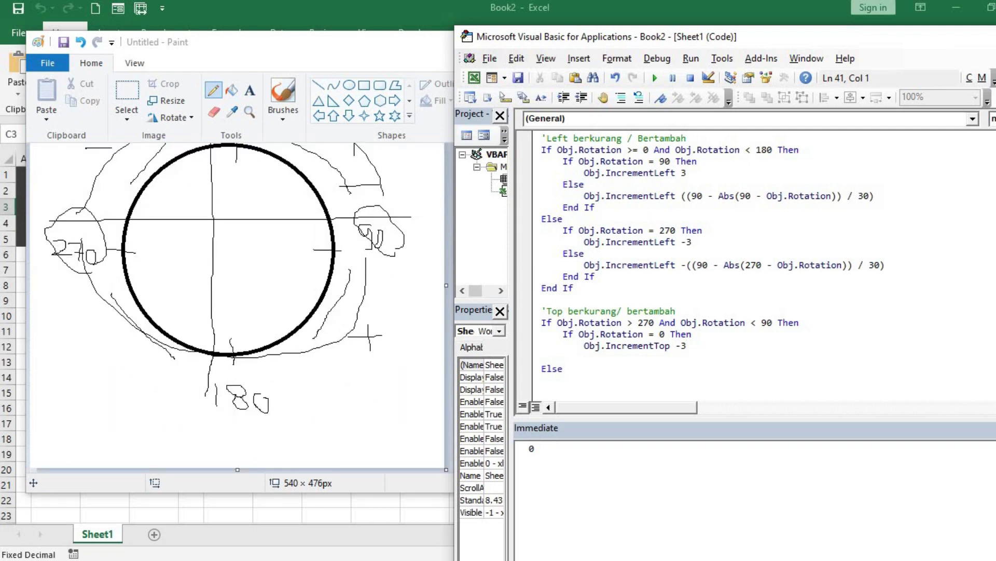
pyautogui.write('End If')
pyautogui.press('Down')
pyautogui.press('Down')
pyautogui.press('Down')
pyautogui.press('Up')
pyautogui.write('if obj.Ro')
pyautogui.press('Tab')
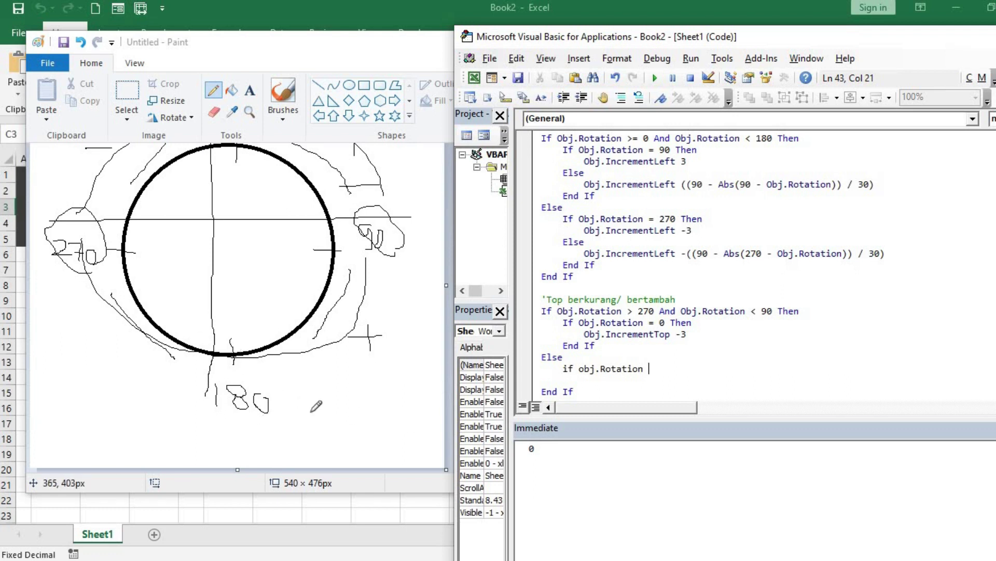
pyautogui.write('180 ')
pyautogui.write('Then')
pyautogui.press('Return')
# Give the 180-degree branch Obj.IncrementTop 3 followed by End If
pyautogui.write('obj.ro')
pyautogui.press('BackSpace')
pyautogui.press('BackSpace')
pyautogui.write('in')
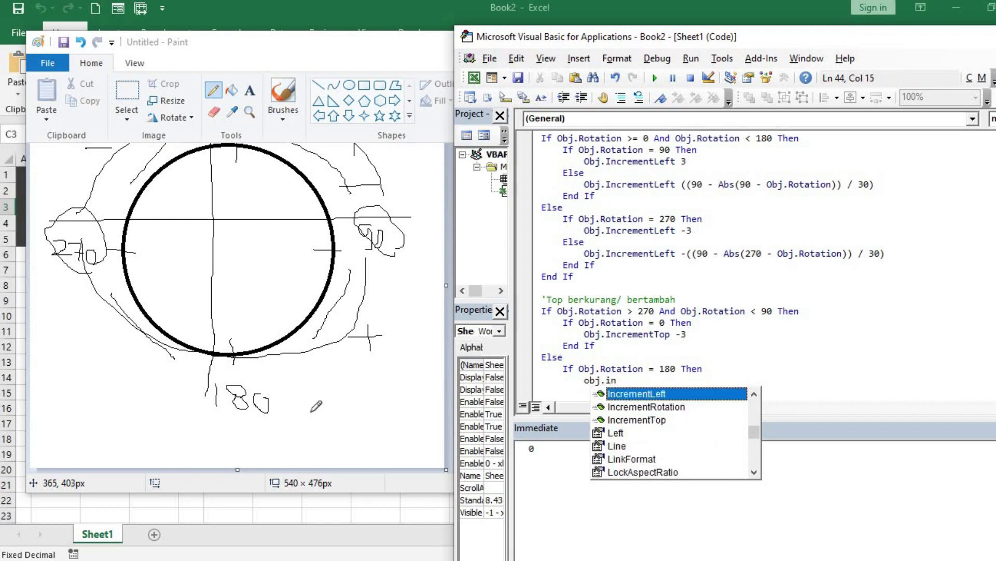
pyautogui.press('Down')
pyautogui.press('Down')
pyautogui.press('Tab')
pyautogui.write('+')
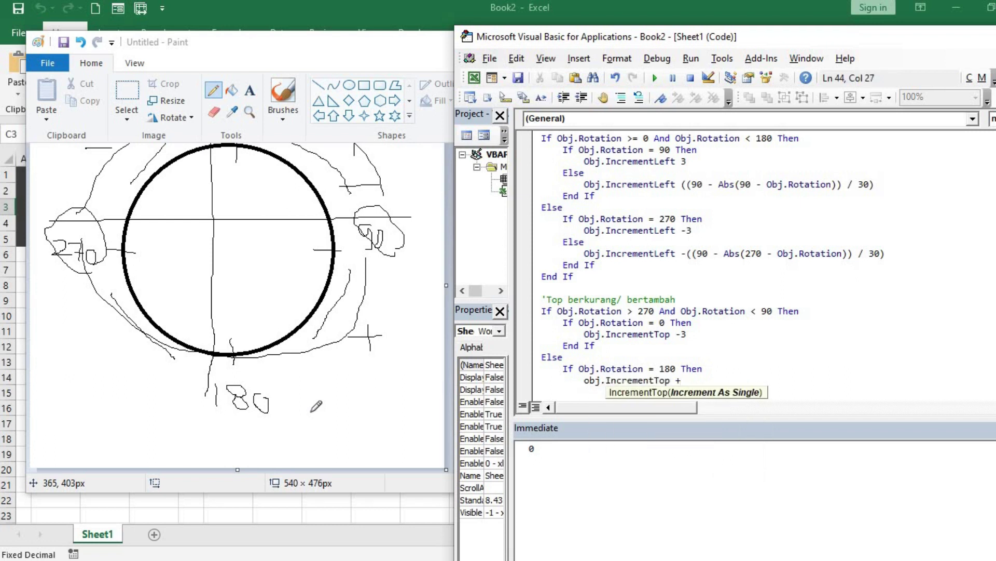
pyautogui.press('BackSpace')
pyautogui.write('3')
pyautogui.press('Return')
pyautogui.write('end if')
pyautogui.press('Down')
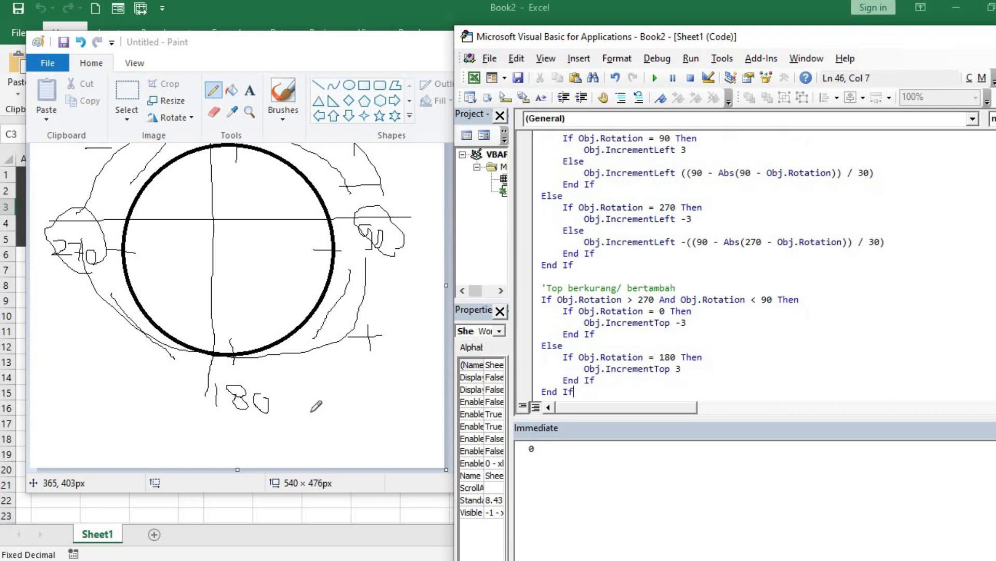
pyautogui.press('Up')
pyautogui.press('End')
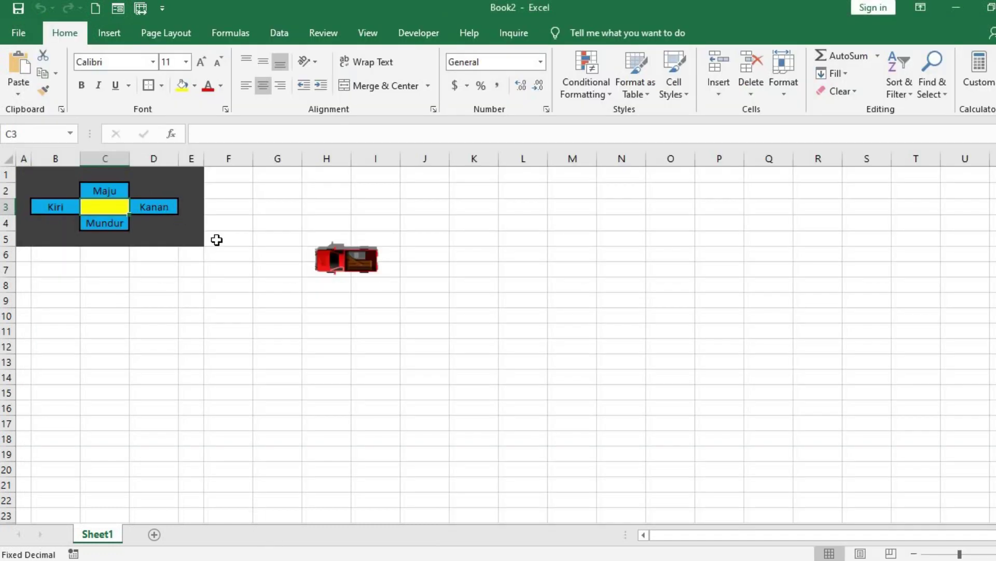
# Use Kanan, Kiri and Maju to turn the car and drive it down column H to rows 14–17
pyautogui.press('Right')
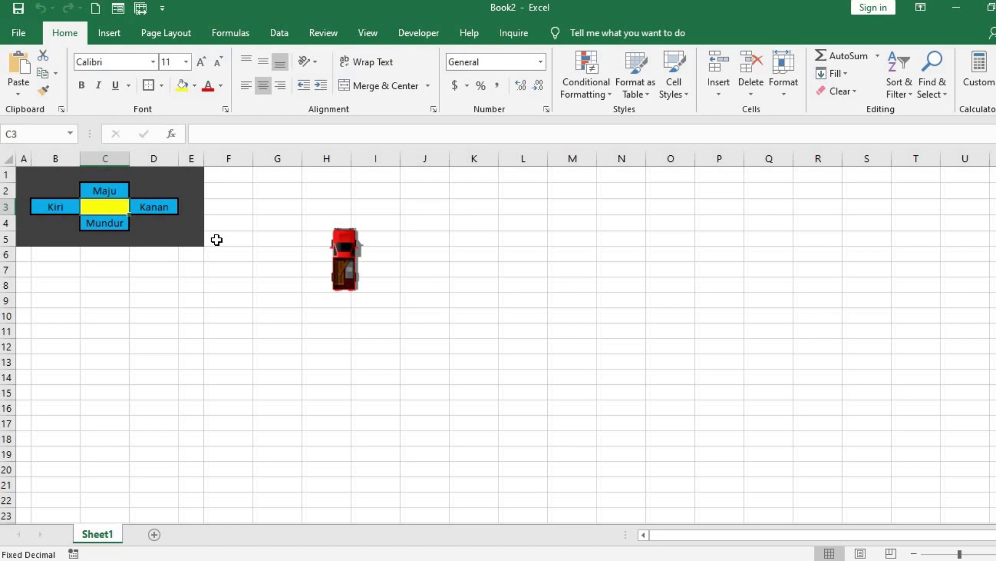
pyautogui.press('Left')
pyautogui.press('Left')
pyautogui.press('Up')
pyautogui.press('Up')
pyautogui.press('Right')
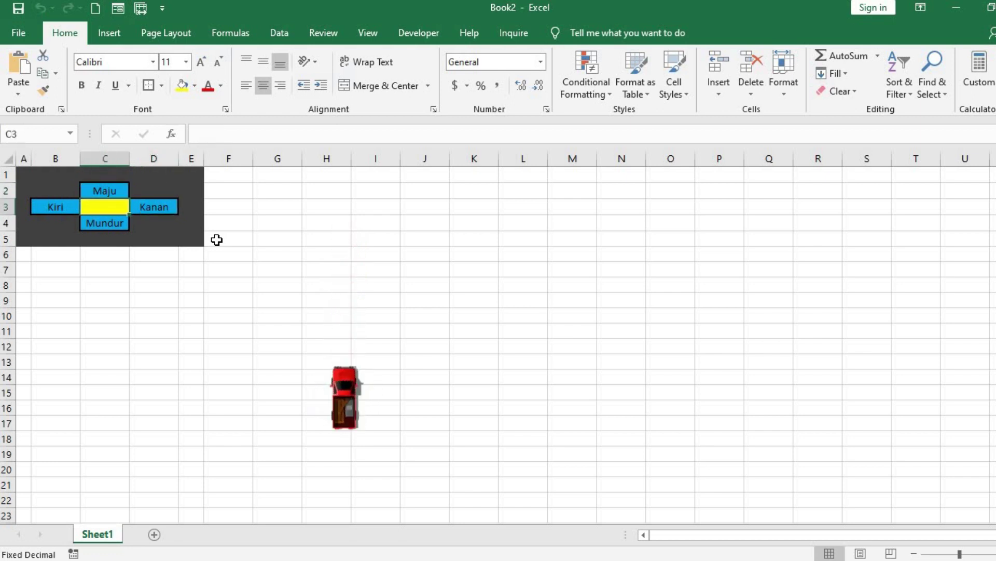
pyautogui.press('Up')
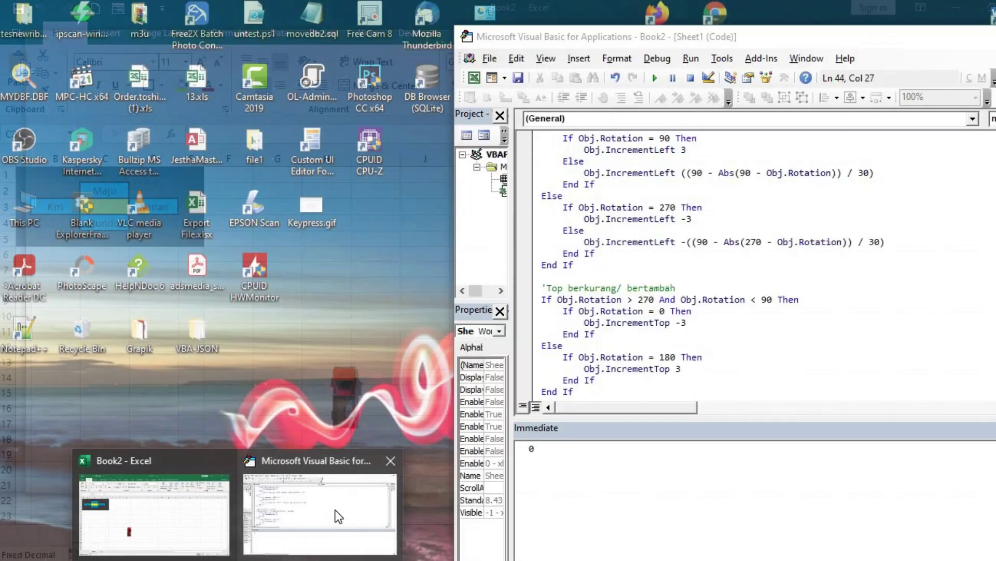
# In the VBA editor, insert an empty Else line directly after Obj.IncrementTop 3
pyautogui.click(338, 515)
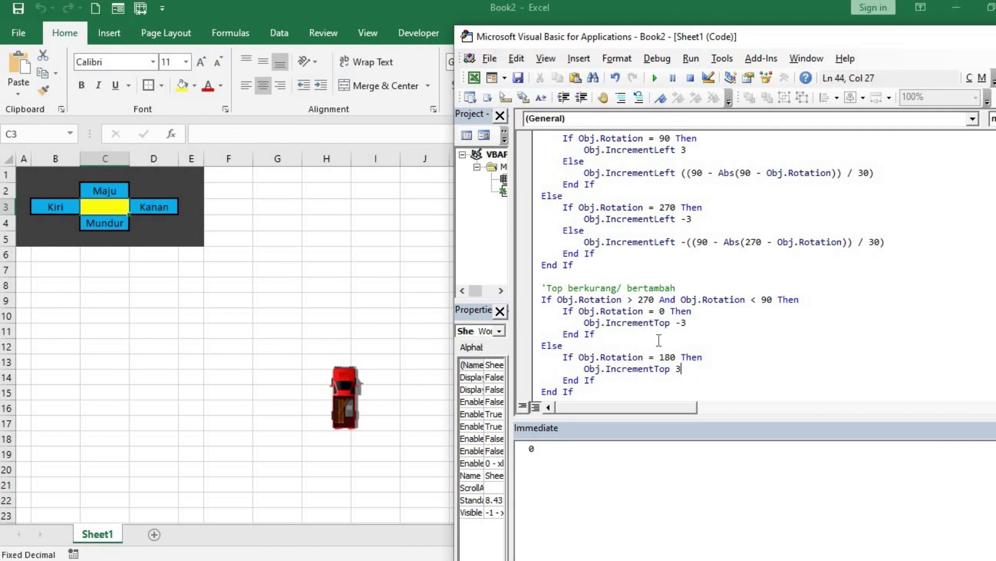
pyautogui.scroll(-1, 659, 340)
pyautogui.scroll(-1, 675, 323)
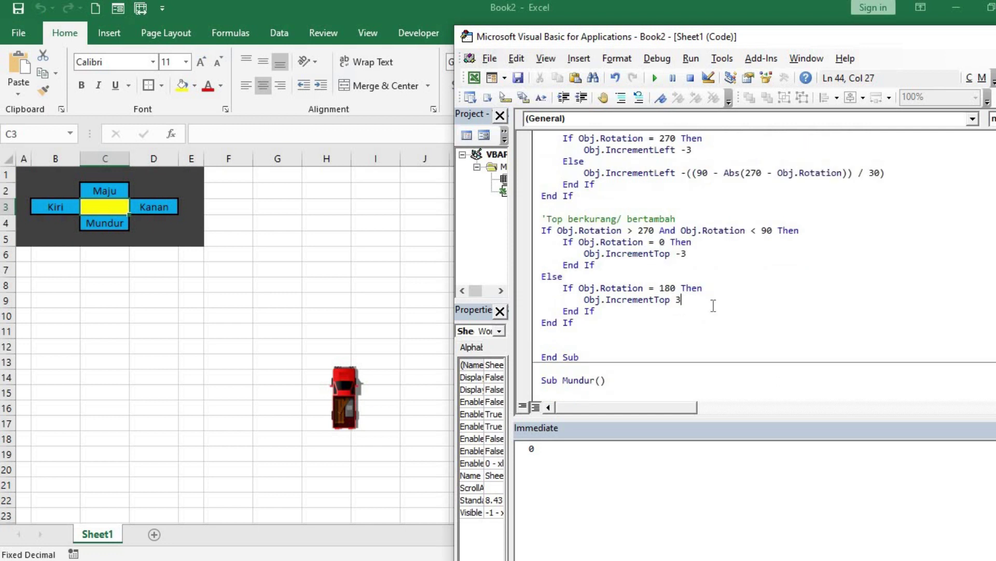
pyautogui.press('Return')
pyautogui.write('Else')
pyautogui.press('Return')
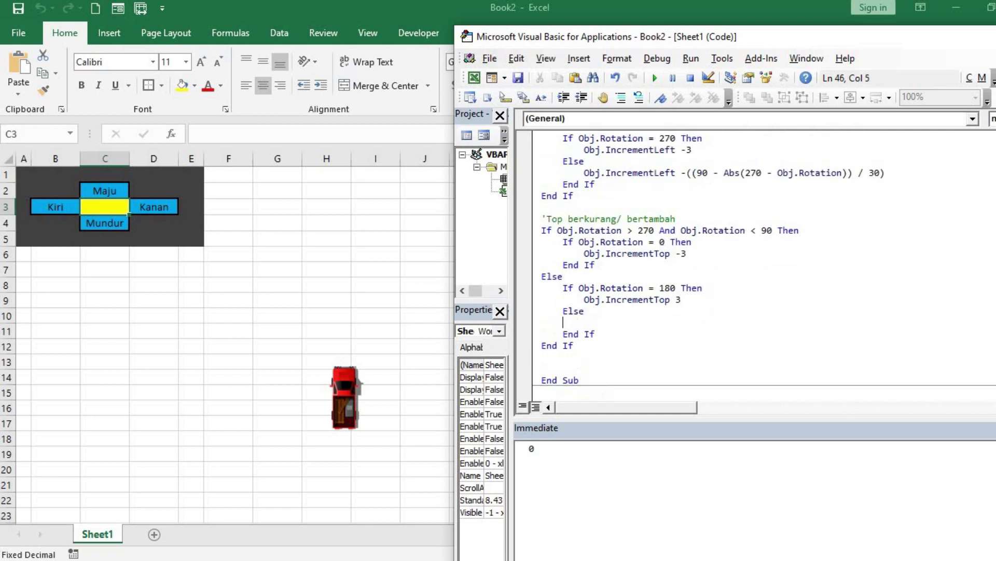
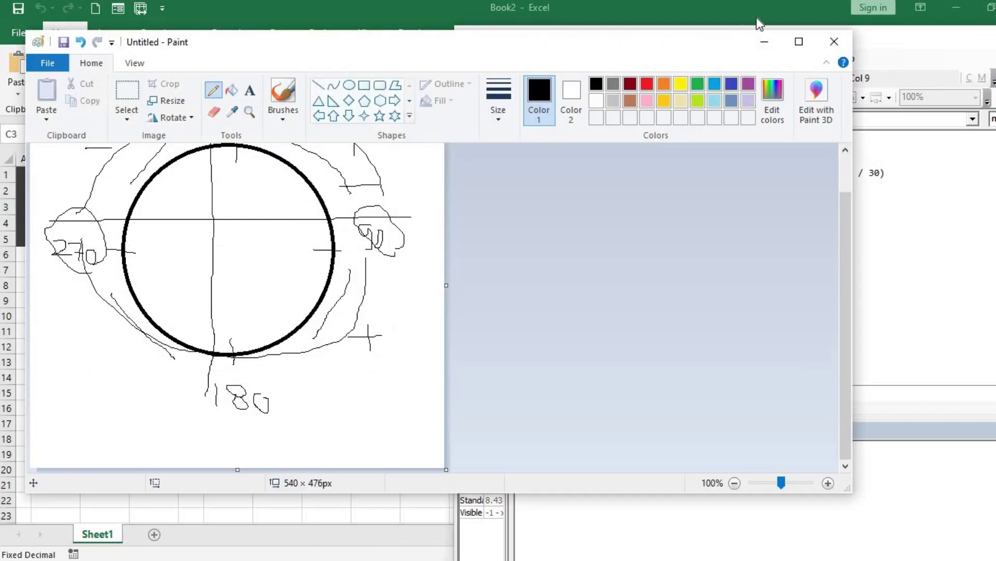
# Add an Obj.IncrementTop line using the copied IncrementLeft formula, with 270 changed to 180
pyautogui.click(766, 42)
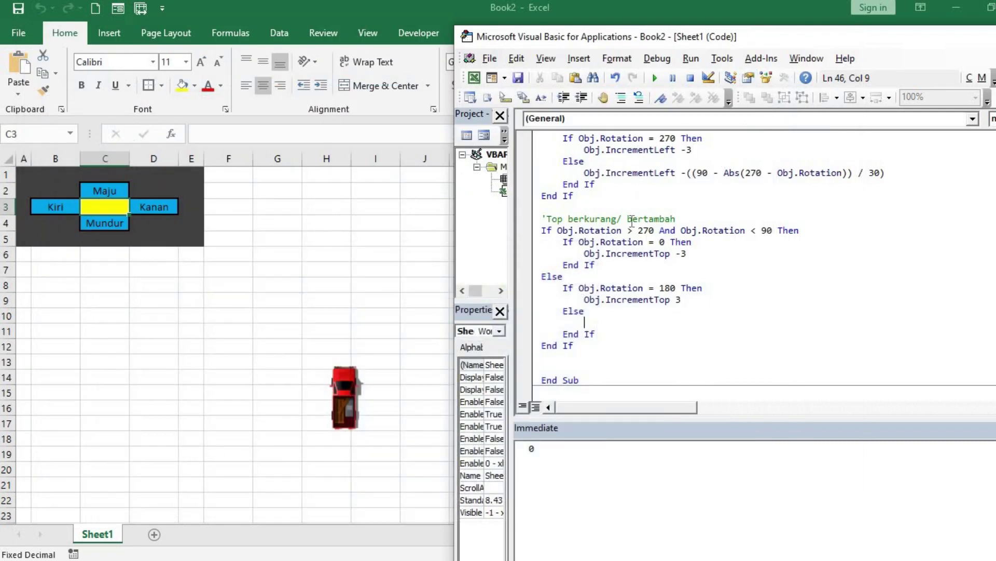
pyautogui.write('o')
pyautogui.write('bj.inc')
pyautogui.press('Down')
pyautogui.press('Down')
pyautogui.press('Tab')
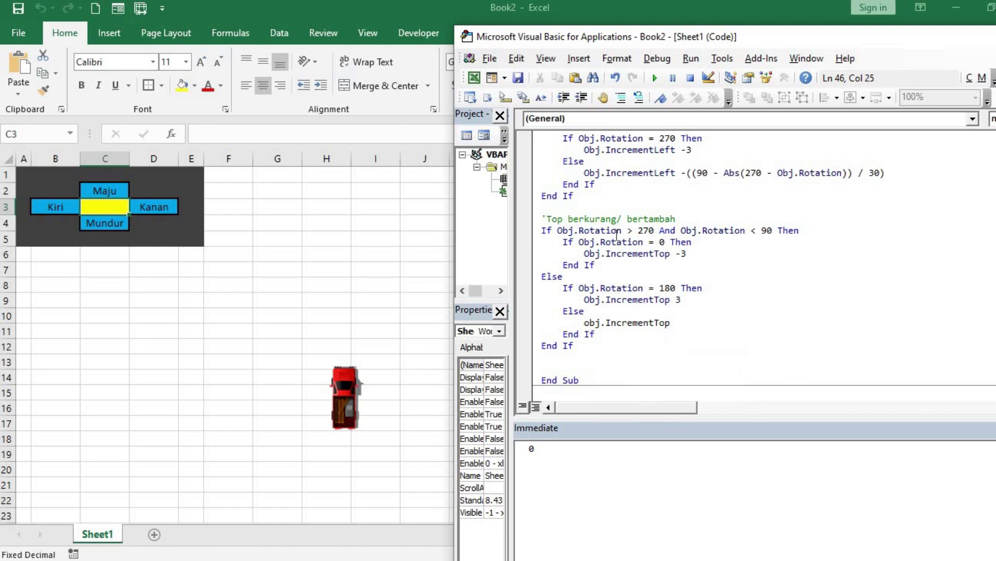
pyautogui.moveTo(687, 174); pyautogui.dragTo(885, 173)
pyautogui.hotkey('ctrl', 'c')
pyautogui.click(696, 322)
pyautogui.hotkey('ctrl', 'v')
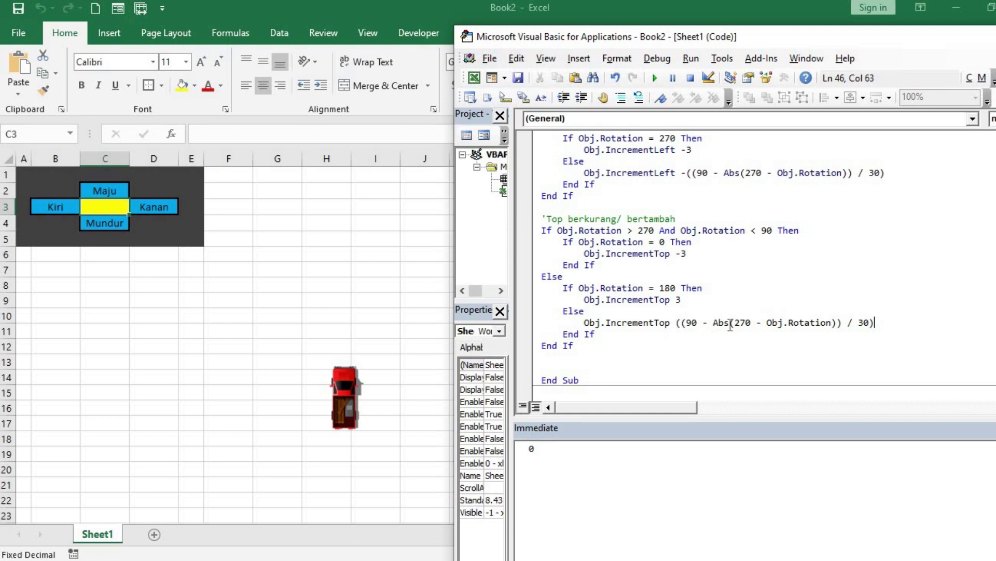
pyautogui.doubleClick(741, 322)
pyautogui.write('180')
# Add an Else line after IncrementTop -3 with an indented blank line below it
pyautogui.press('Return')
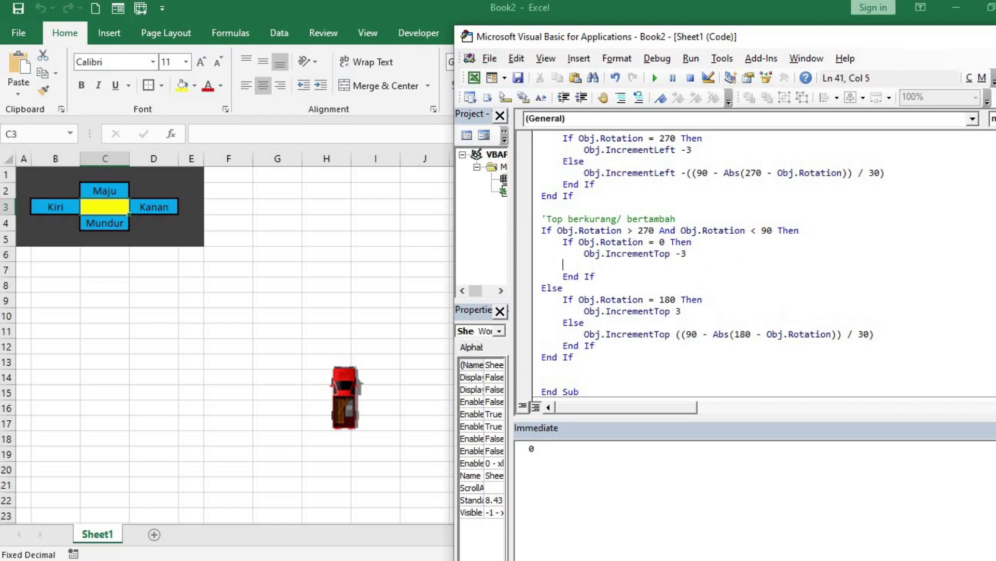
pyautogui.write('else')
pyautogui.press('Return')
pyautogui.press('Tab')
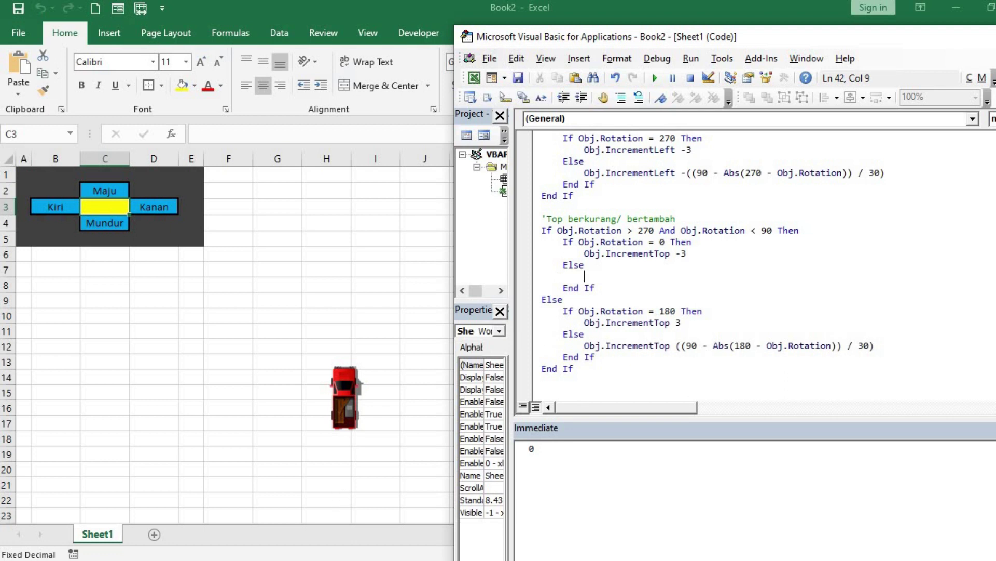
pyautogui.hotkey('alt', 'Tab')
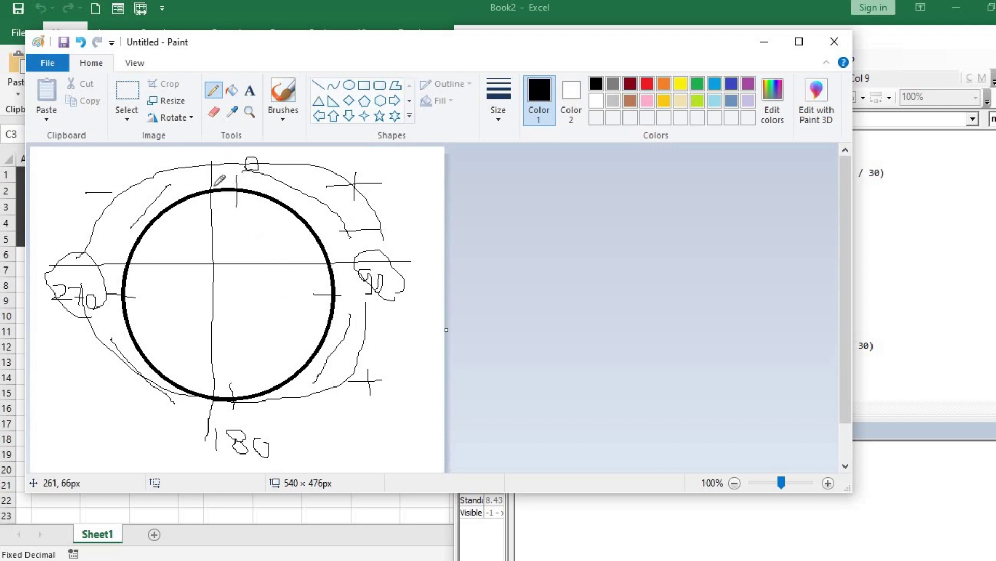
# Write an If Obj.Rotation < 90 Then condition followed by a new Obj.IncrementTop line
pyautogui.click(915, 41)
pyautogui.write('if obj')
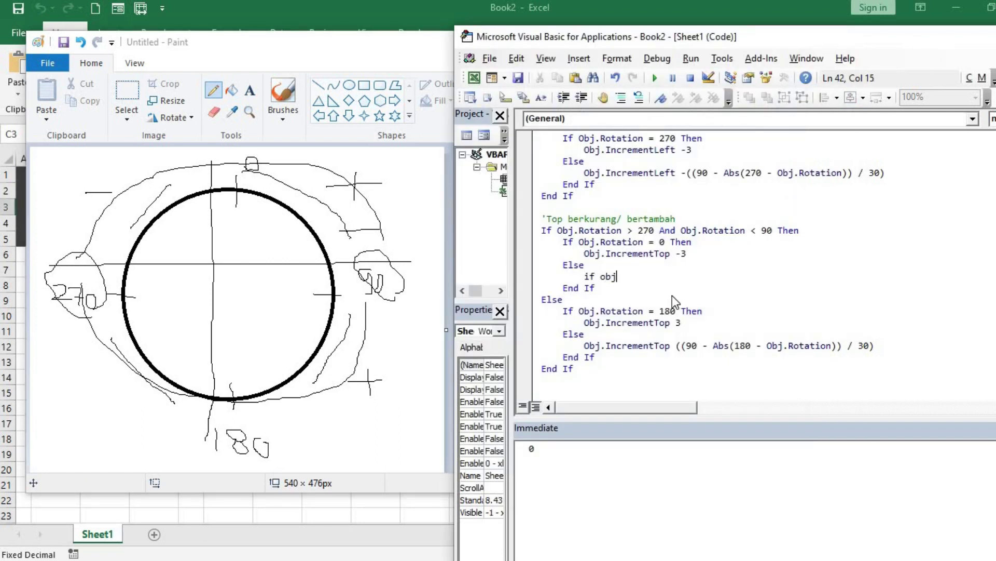
pyautogui.write('.Ro')
pyautogui.press('Tab')
pyautogui.write('90 Then')
pyautogui.press('Return')
pyautogui.write('obj.in')
pyautogui.press('Down')
pyautogui.press('Down')
pyautogui.press('Tab')
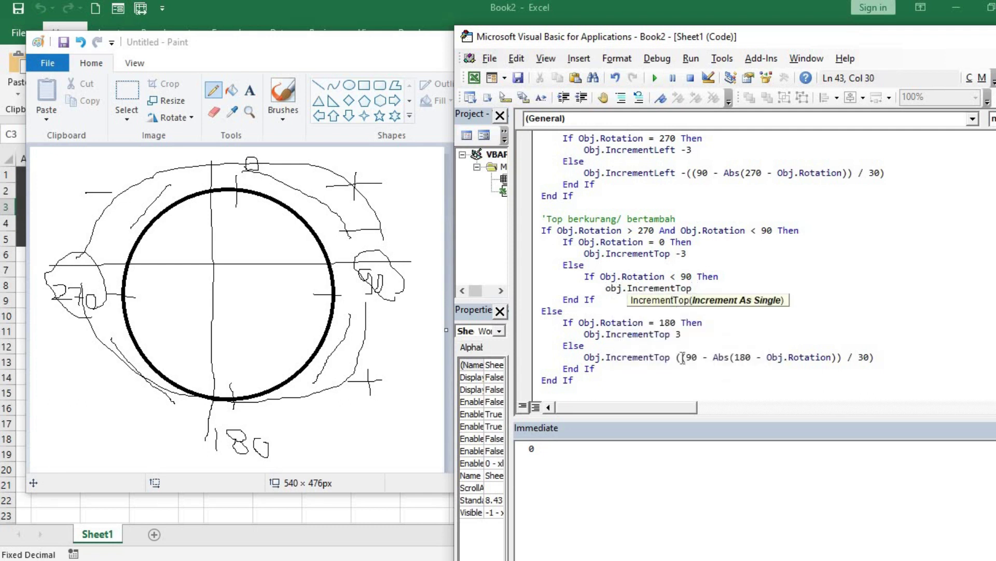
# Give that IncrementTop the 180-branch formula, negated and with 180 changed to 0
pyautogui.moveTo(675, 357); pyautogui.dragTo(868, 359)
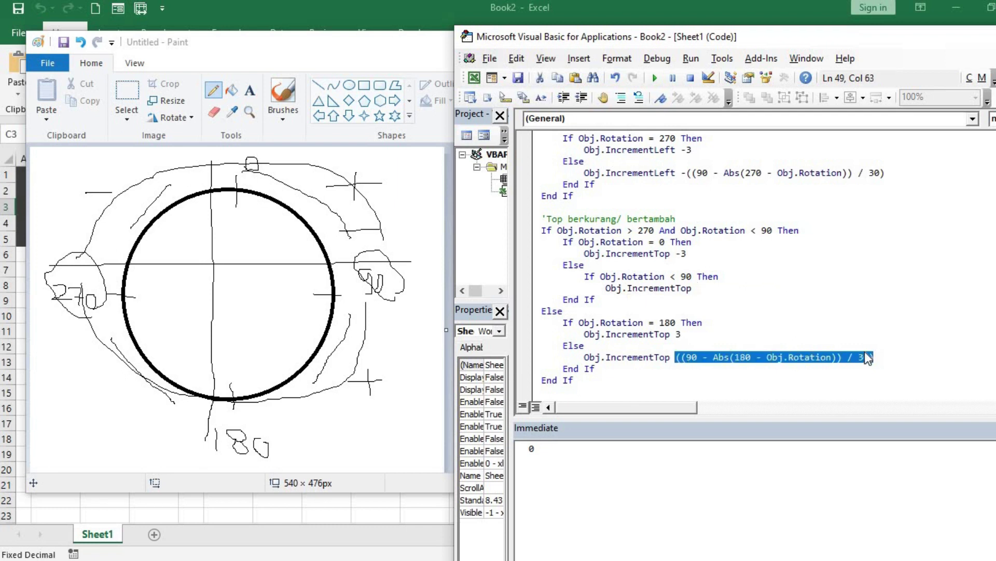
pyautogui.hotkey('ctrl', 'c')
pyautogui.click(770, 290)
pyautogui.hotkey('ctrl', 'v')
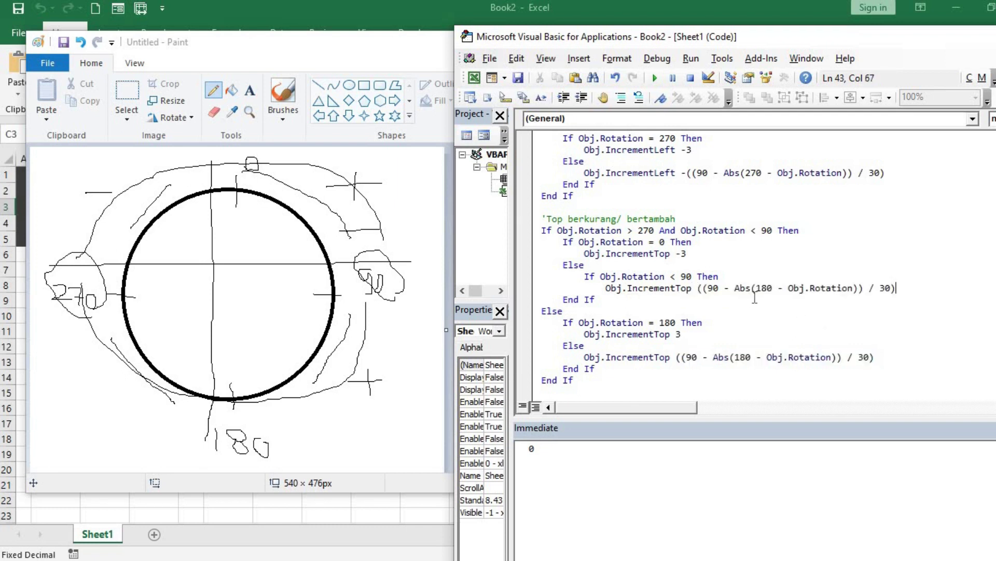
pyautogui.moveTo(756, 289); pyautogui.dragTo(772, 290)
pyautogui.write('0')
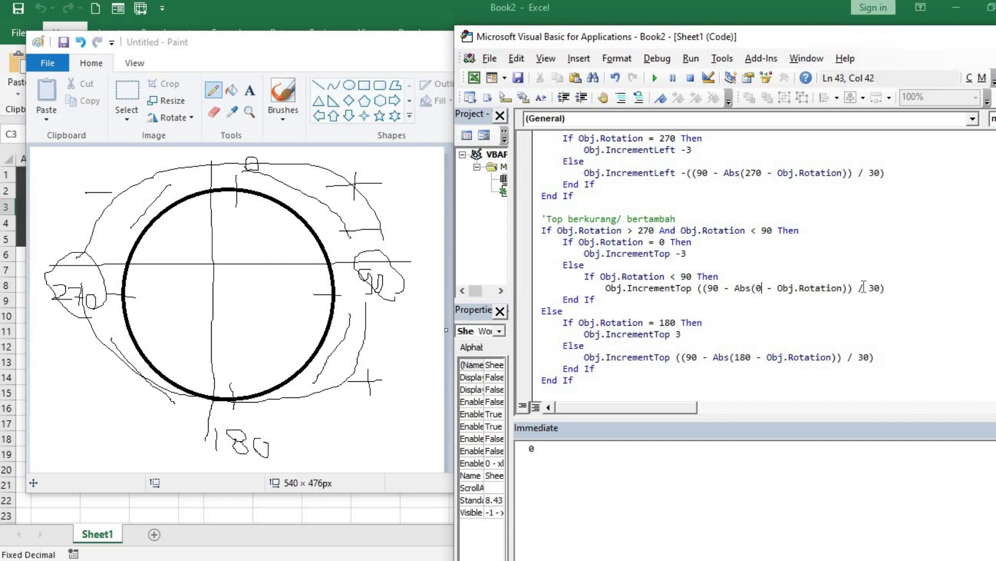
pyautogui.click(749, 310)
pyautogui.click(699, 287)
pyautogui.write('-')
pyautogui.click(751, 333)
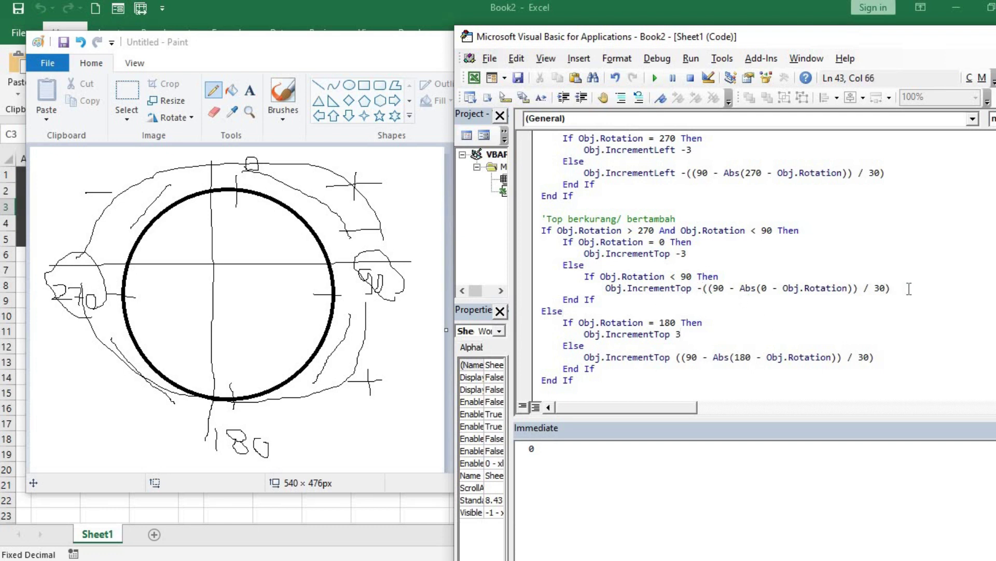
# Add Else and End If lines closing the nested Rotation < 90 check
pyautogui.press('Return')
pyautogui.write('else')
pyautogui.press('Return')
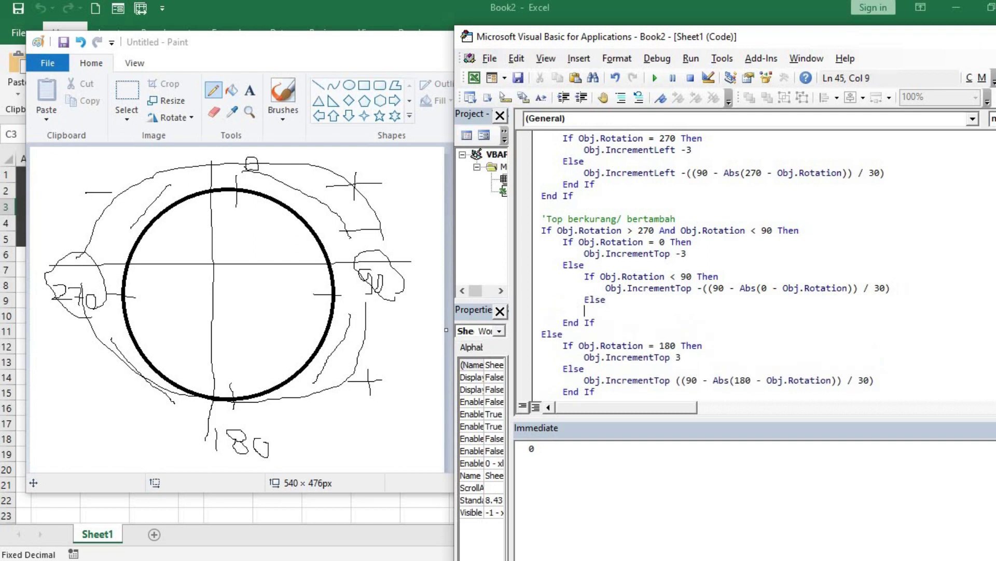
pyautogui.press('Return')
pyautogui.write('end if')
pyautogui.press('Up')
pyautogui.press('Tab')
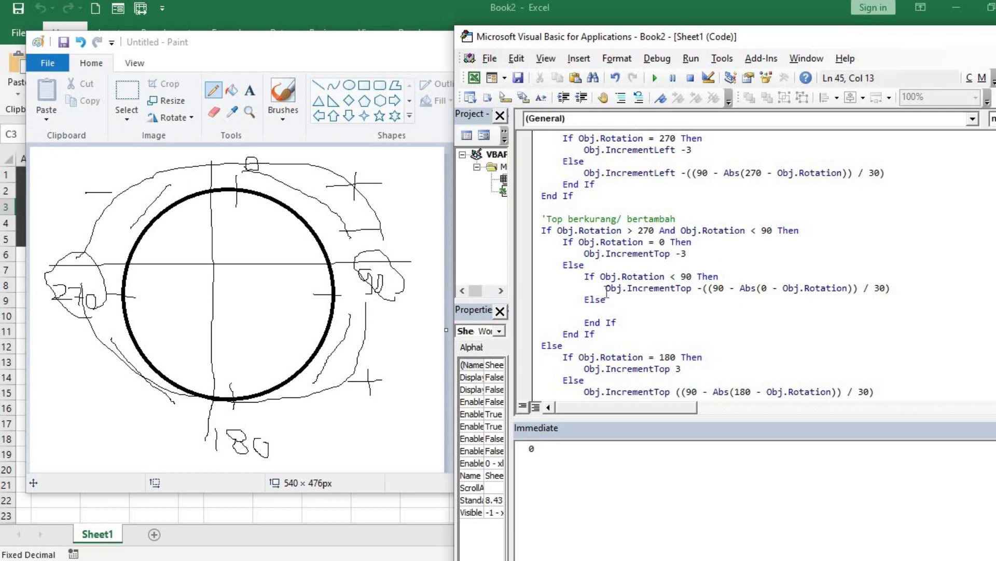
# Put the negated IncrementTop line under Else, with 0 changed to 360 in Abs
pyautogui.moveTo(607, 288); pyautogui.dragTo(904, 289)
pyautogui.click(650, 311)
pyautogui.hotkey('ctrl', 'v')
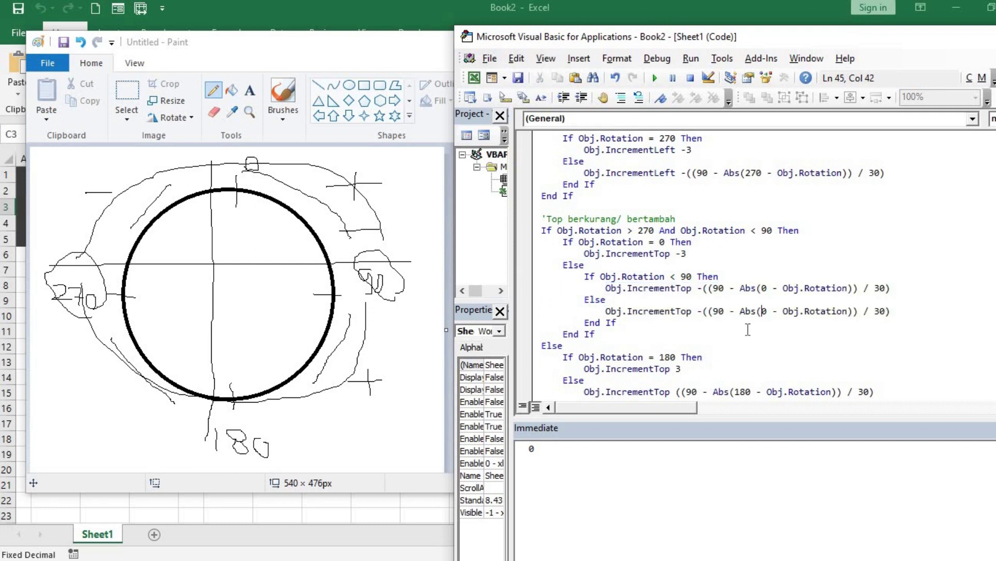
pyautogui.moveTo(762, 312); pyautogui.dragTo(768, 318)
pyautogui.write('360')
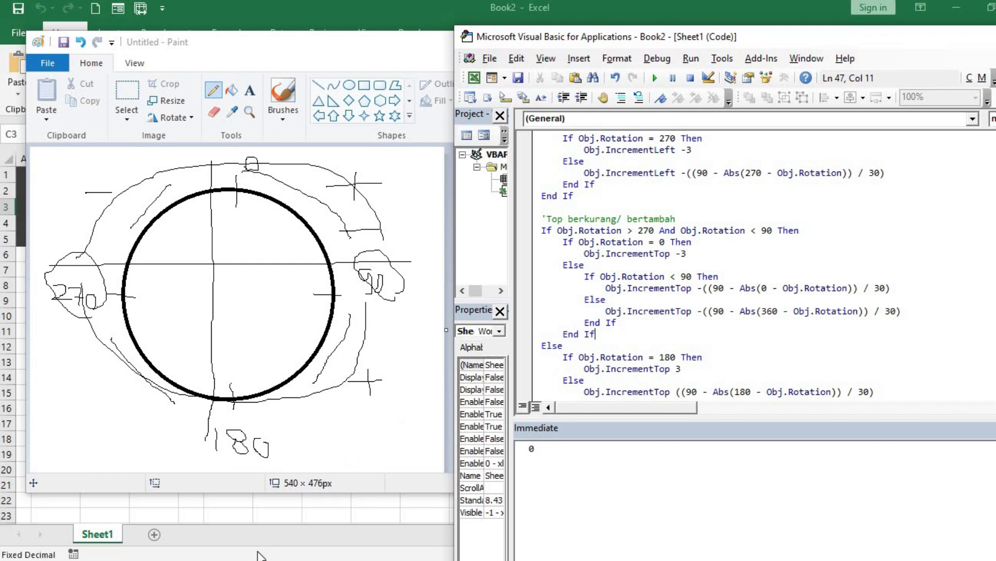
# Turn the car clockwise through each heading in Excel, driving forward after each turn
pyautogui.click(218, 498)
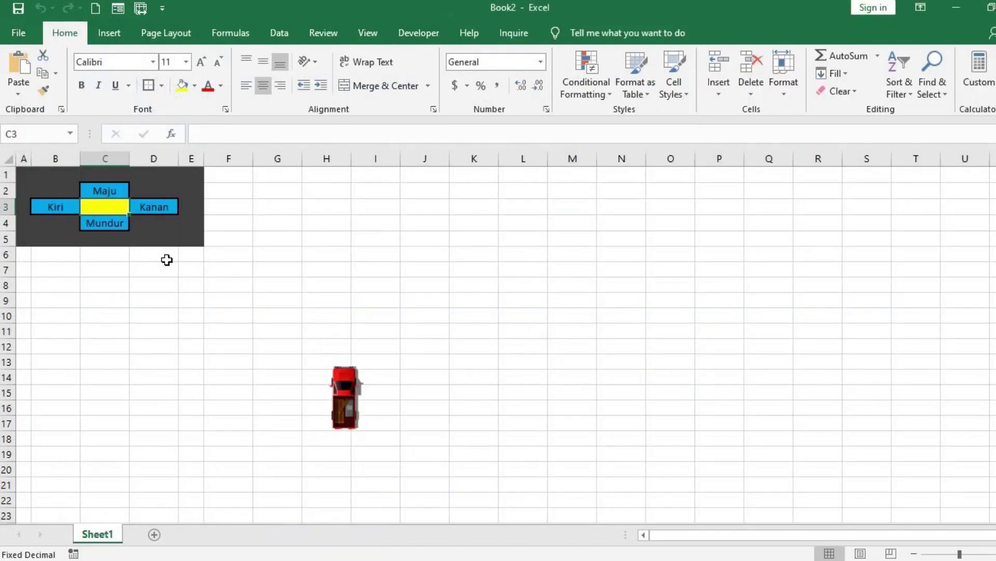
pyautogui.press('Right')
pyautogui.press('Left')
pyautogui.press('Up')
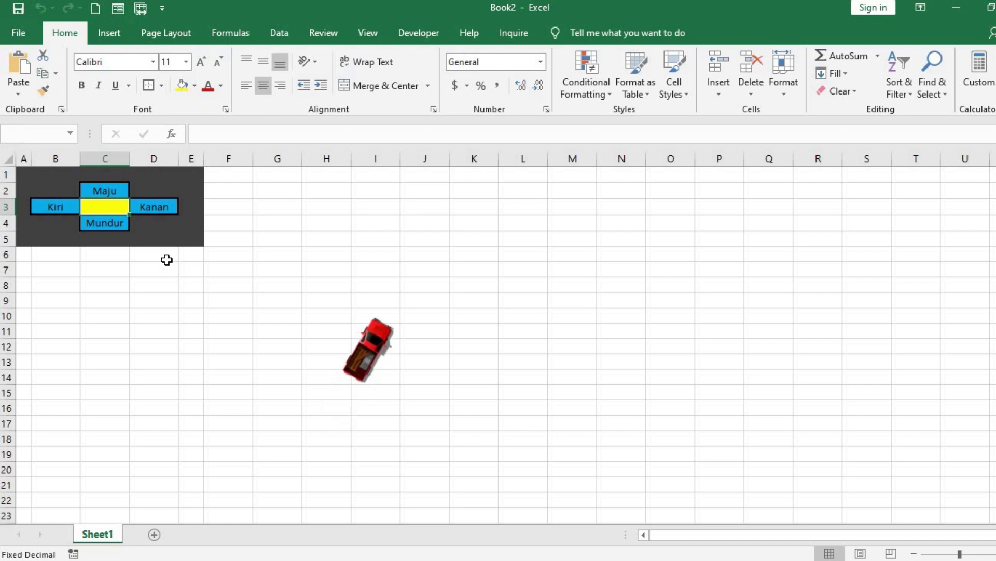
pyautogui.press('Right')
pyautogui.press('Right')
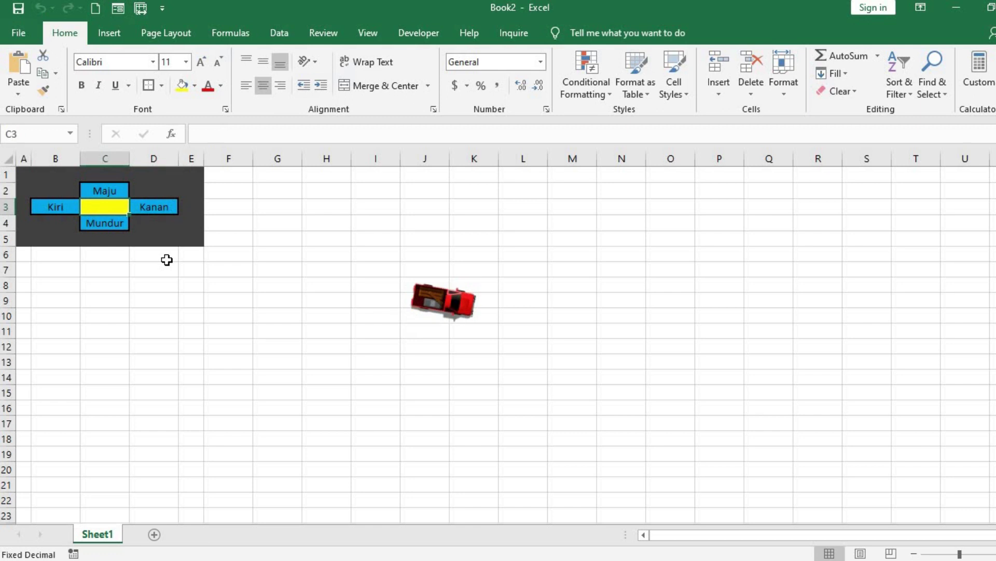
pyautogui.press('Right')
pyautogui.press('Up')
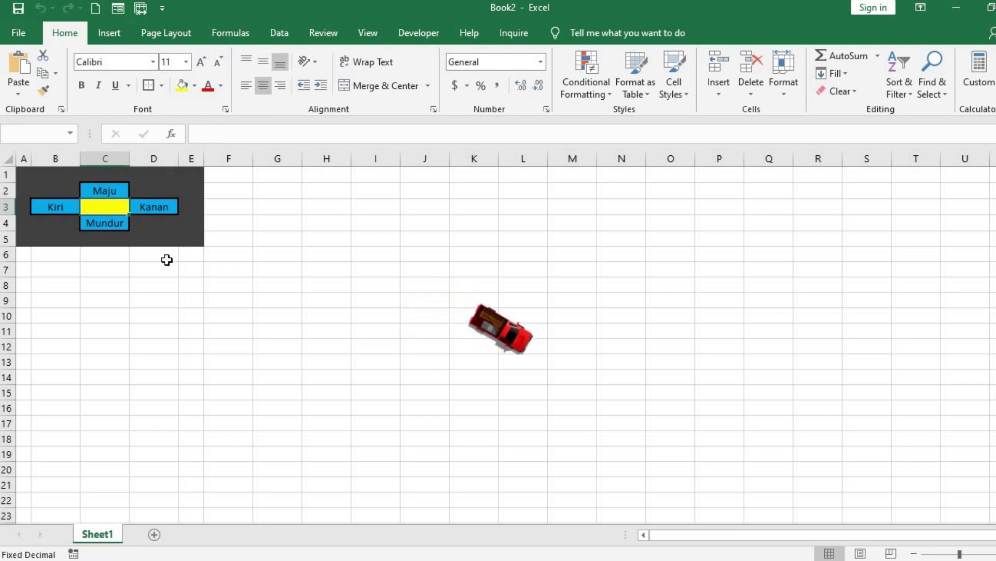
pyautogui.press('Right')
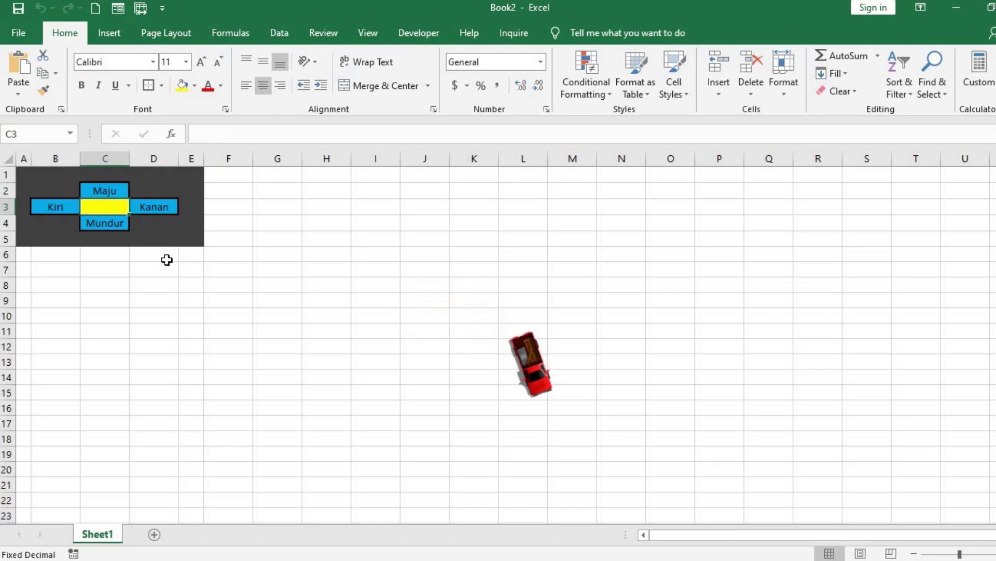
pyautogui.press('Right')
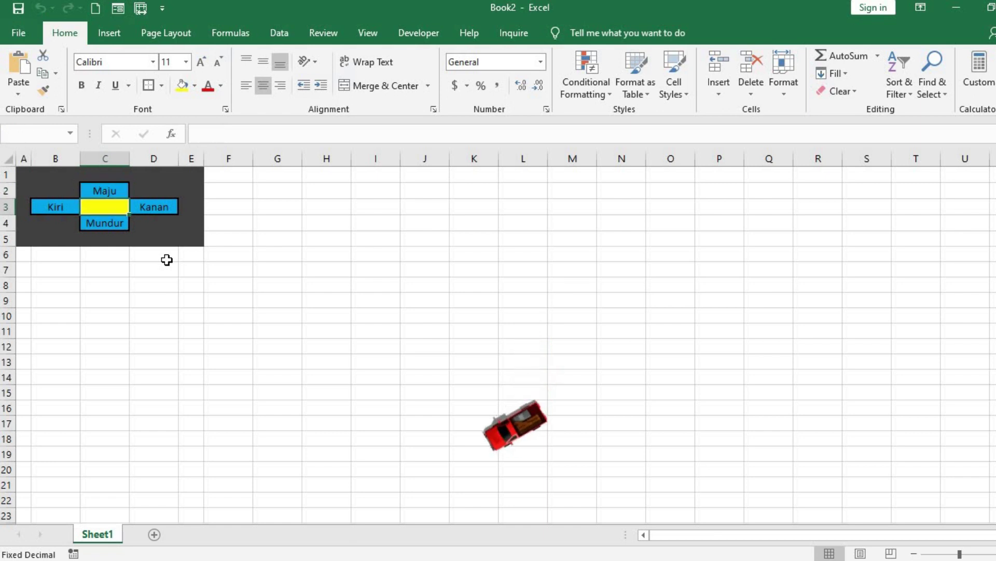
pyautogui.press('Right')
pyautogui.press('Up')
pyautogui.press('Right')
pyautogui.press('Up')
pyautogui.press('Right')
pyautogui.press('Up')
pyautogui.press('Up')
pyautogui.press('Up')
pyautogui.press('Up')
pyautogui.press('Right')
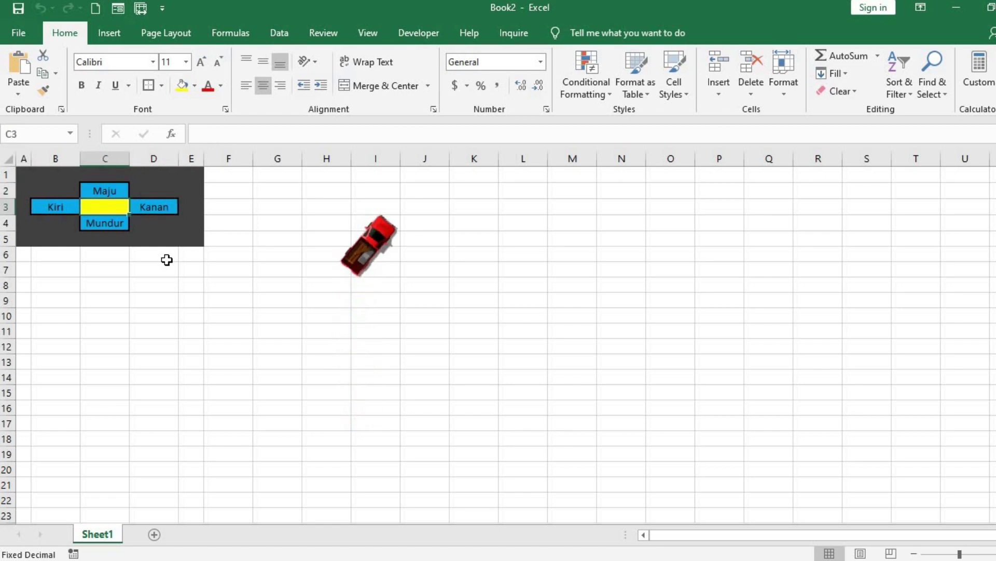
# Keep driving the red car forward while steering it right and left toward column N
pyautogui.press('Up')
pyautogui.press('Right')
pyautogui.press('Up')
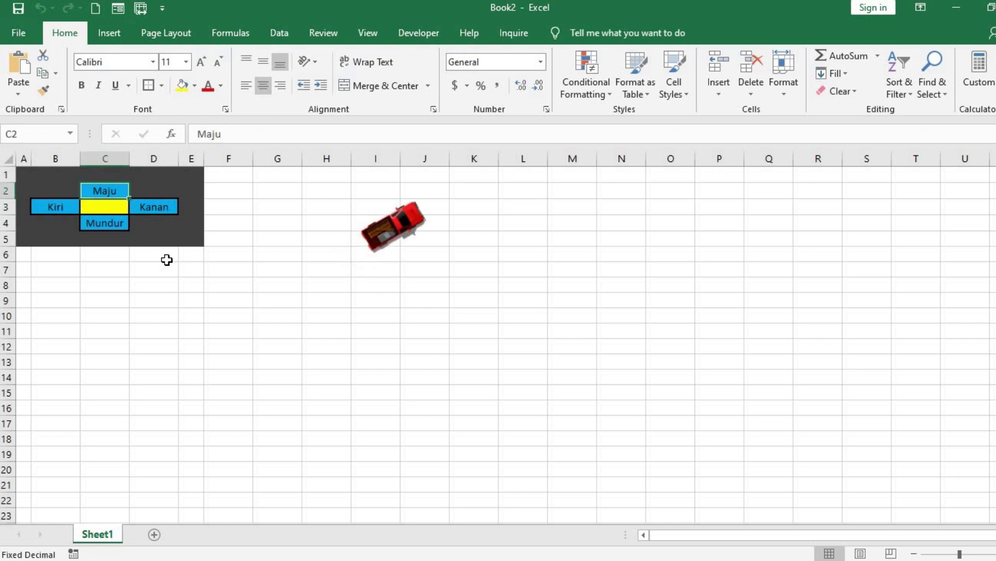
pyautogui.press('Right')
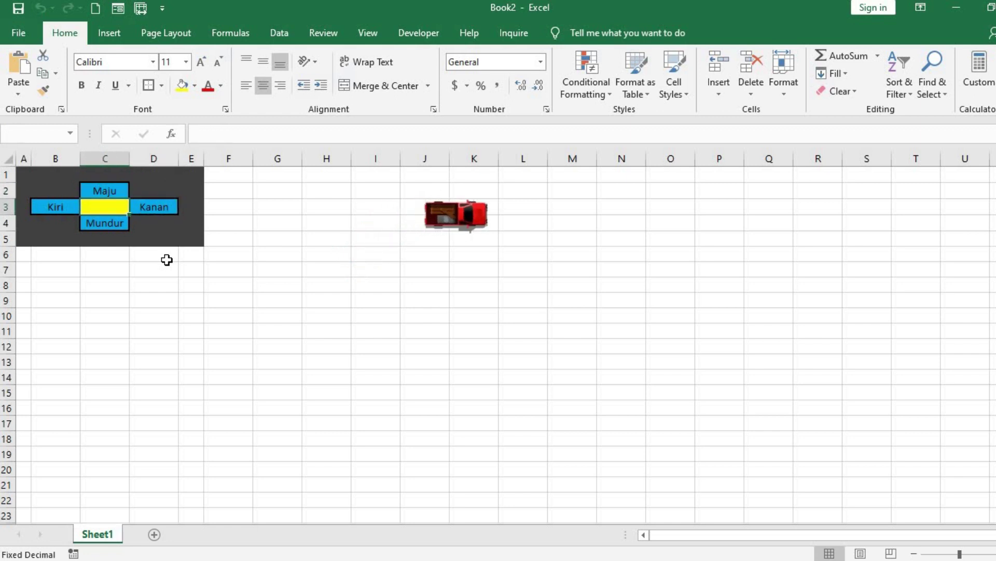
pyautogui.press('Right')
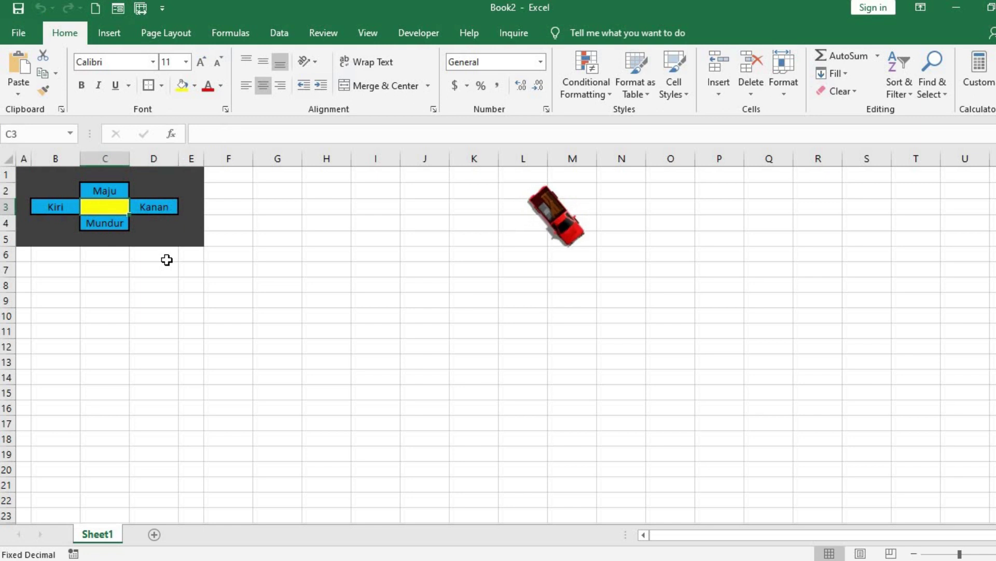
pyautogui.press('Right')
pyautogui.press('Left')
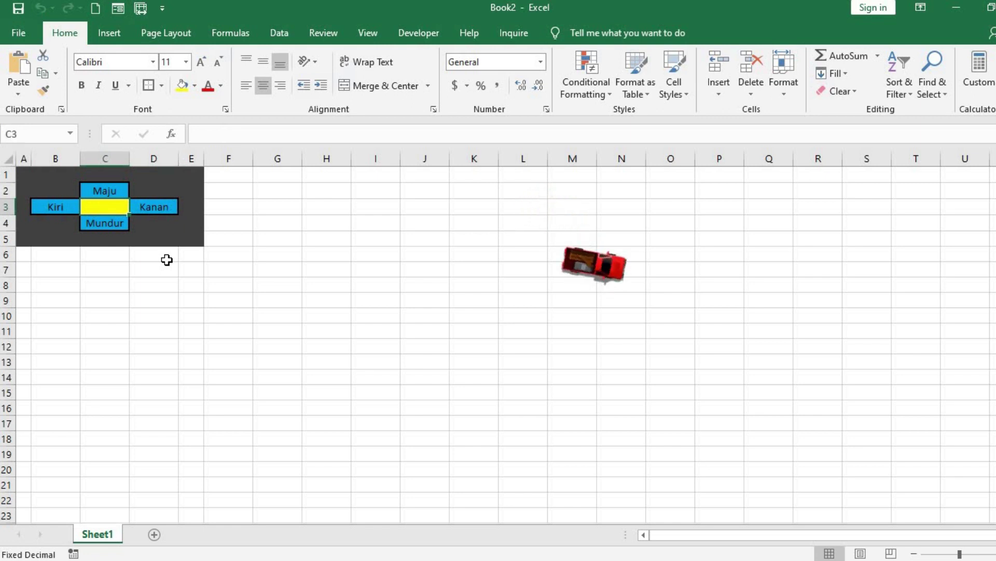
pyautogui.press('Down')
pyautogui.press('Up')
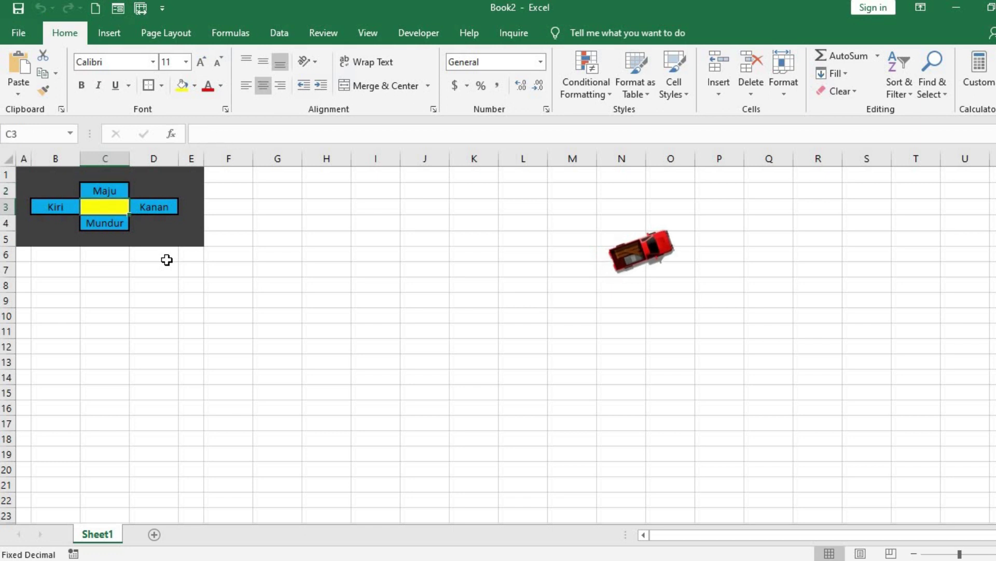
pyautogui.press('Right')
pyautogui.press('Left')
# Copy the maju movement code, including its comment line, into the empty Mundur sub
pyautogui.click(314, 527)
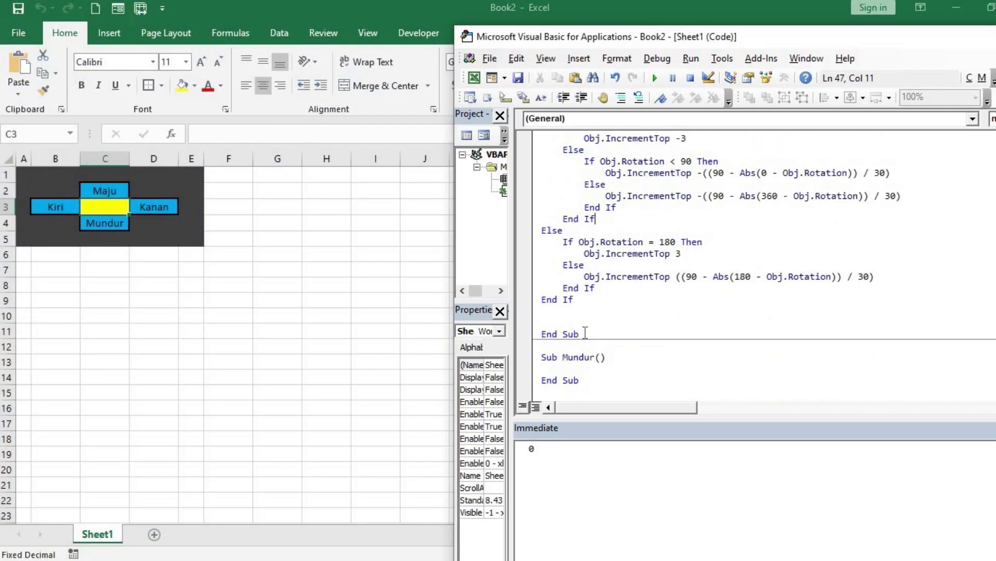
pyautogui.scroll(5, 598, 314)
pyautogui.scroll(5, 550, 281)
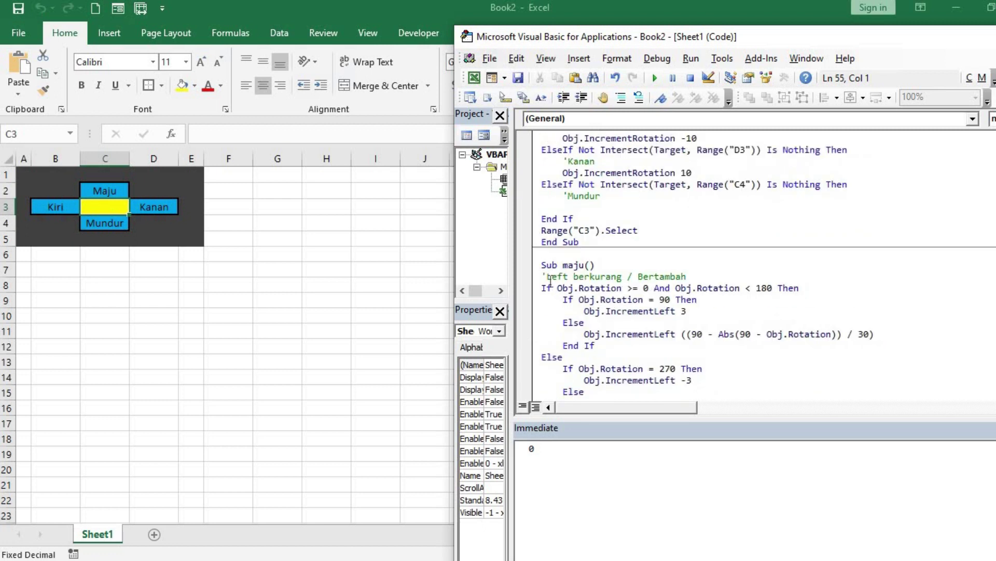
pyautogui.keyDown('shift'); pyautogui.click(543, 287); pyautogui.keyUp('shift')
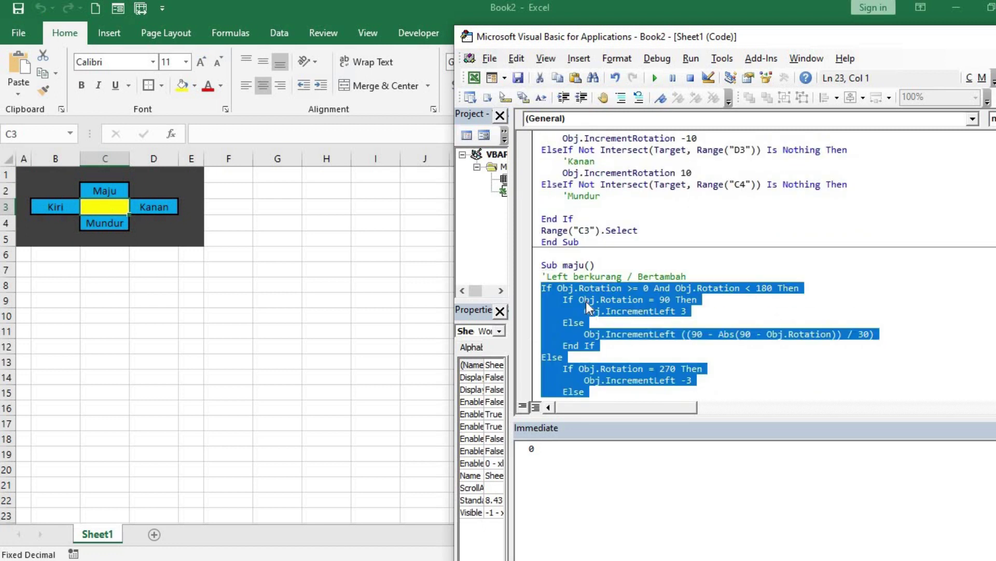
pyautogui.keyDown('shift'); pyautogui.click(542, 276); pyautogui.keyUp('shift')
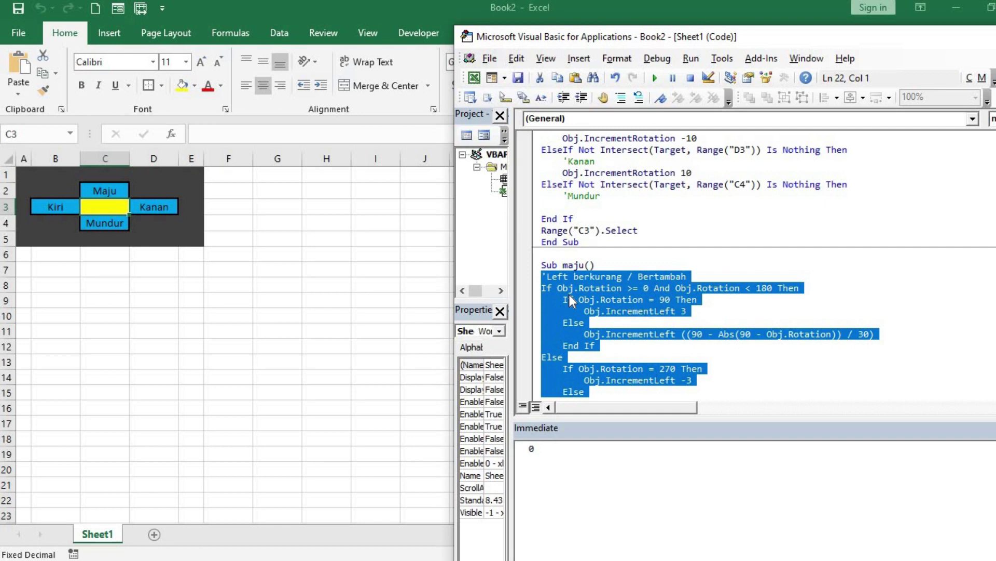
pyautogui.scroll(-10, 584, 301)
pyautogui.click(570, 368)
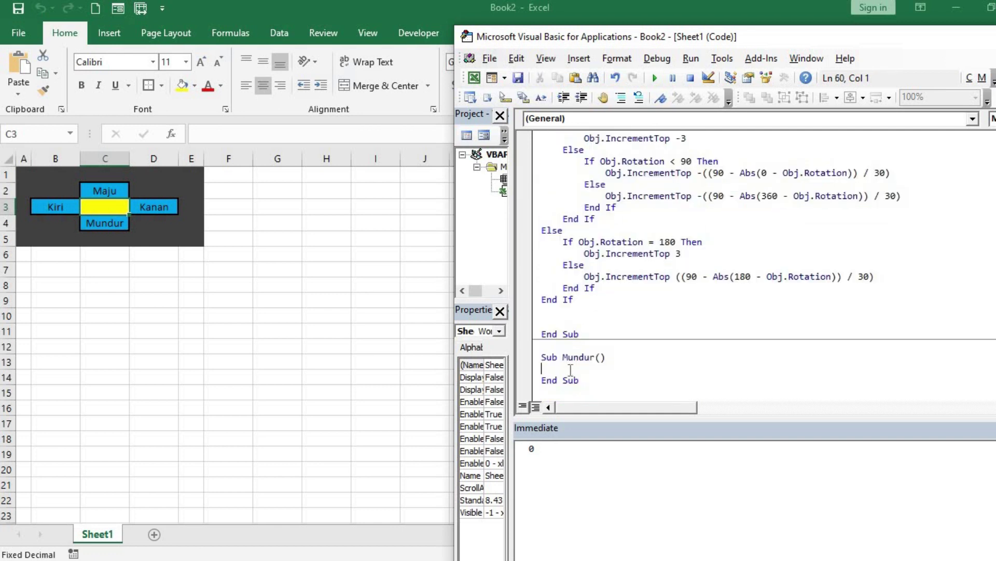
pyautogui.hotkey('ctrl', 'v')
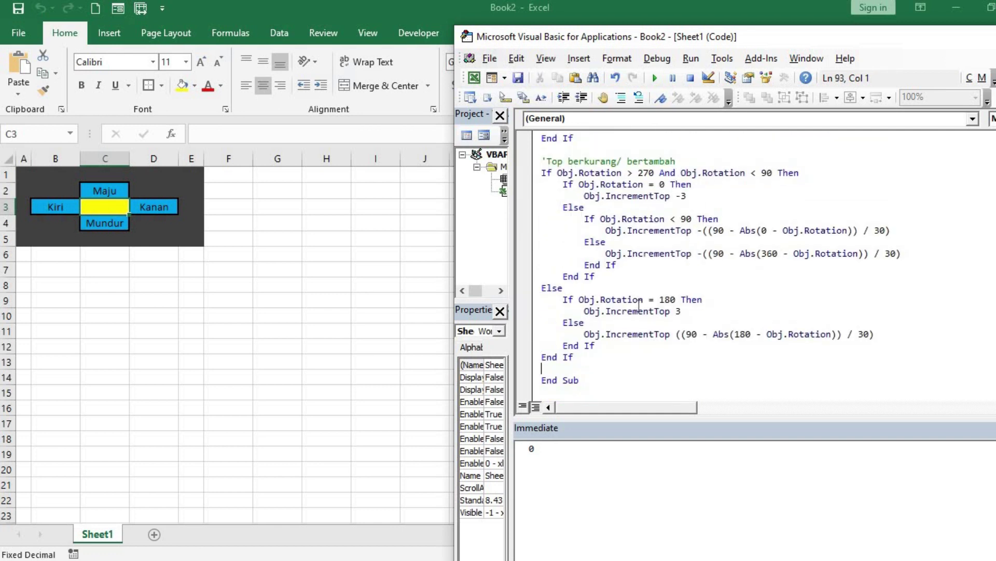
# Reverse the signs of the IncrementLeft values in the Mundur code
pyautogui.scroll(-5, 760, 295)
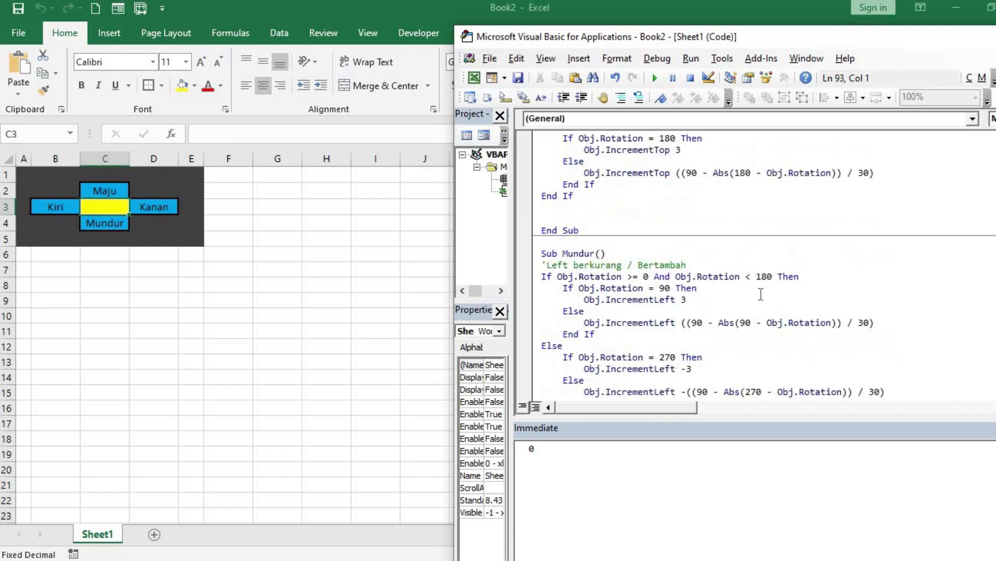
pyautogui.scroll(-1, 703, 311)
pyautogui.click(684, 265)
pyautogui.write('-')
pyautogui.click(681, 287)
pyautogui.write('-')
pyautogui.moveTo(688, 333); pyautogui.dragTo(682, 335)
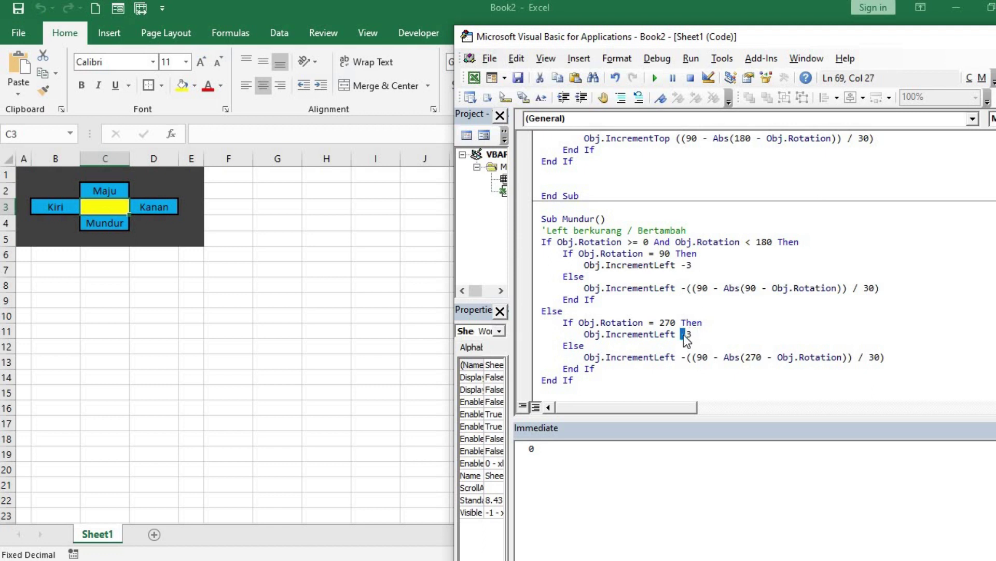
pyautogui.press('Delete')
pyautogui.click(685, 356)
pyautogui.press('BackSpace')
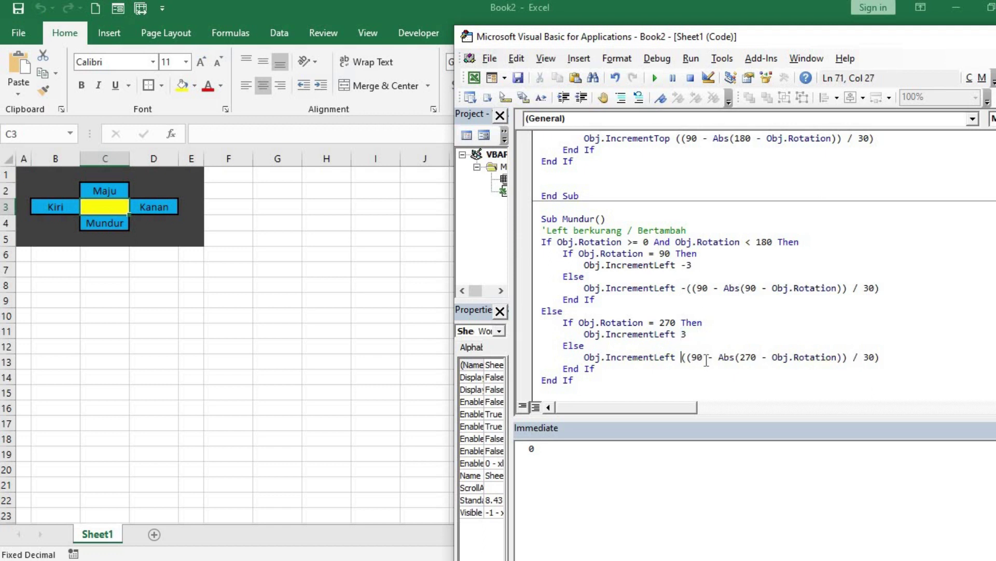
# Reverse the IncrementTop signs (3 at Rotation 0, -3 at 180) and go back to Excel
pyautogui.scroll(-2, 702, 352)
pyautogui.scroll(-2, 702, 351)
pyautogui.click(681, 299)
pyautogui.press('BackSpace')
pyautogui.moveTo(702, 334); pyautogui.dragTo(705, 358)
pyautogui.press('BackSpace')
pyautogui.press('BackSpace')
pyautogui.scroll(-2, 705, 361)
pyautogui.click(681, 345)
pyautogui.press('BackSpace')
pyautogui.write('-')
pyautogui.scroll(-1, 686, 349)
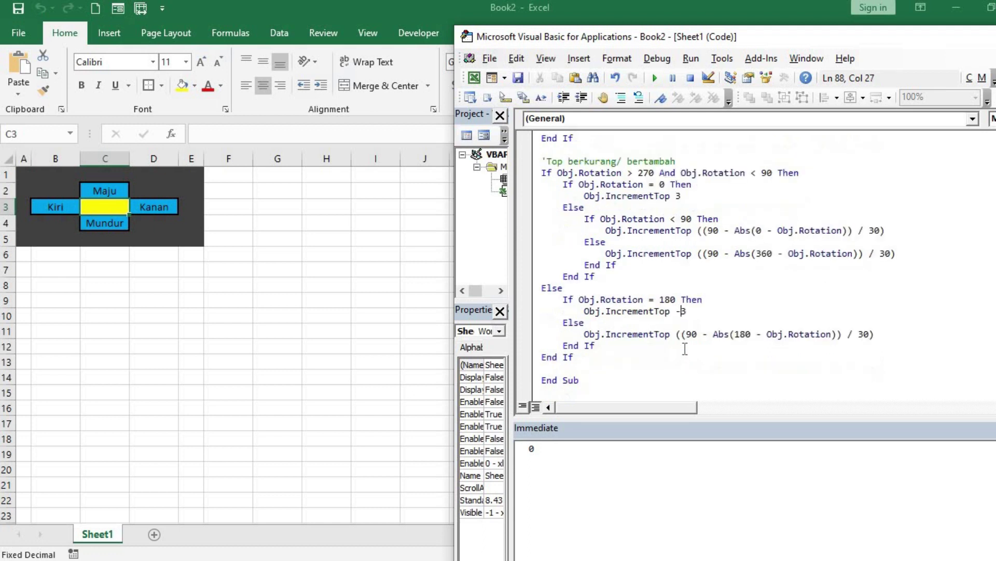
pyautogui.click(677, 335)
pyautogui.write('-')
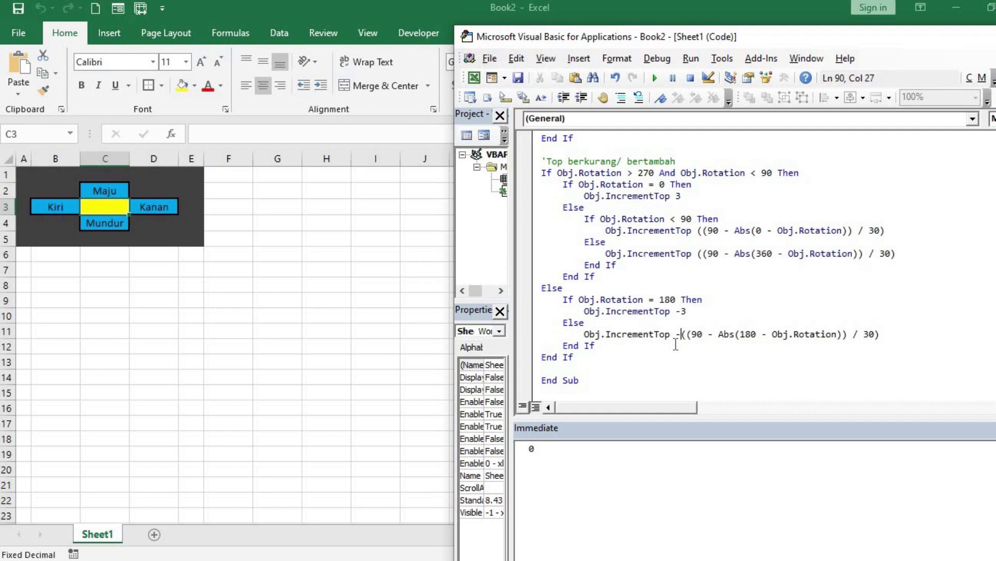
pyautogui.hotkey('alt', 'F11')
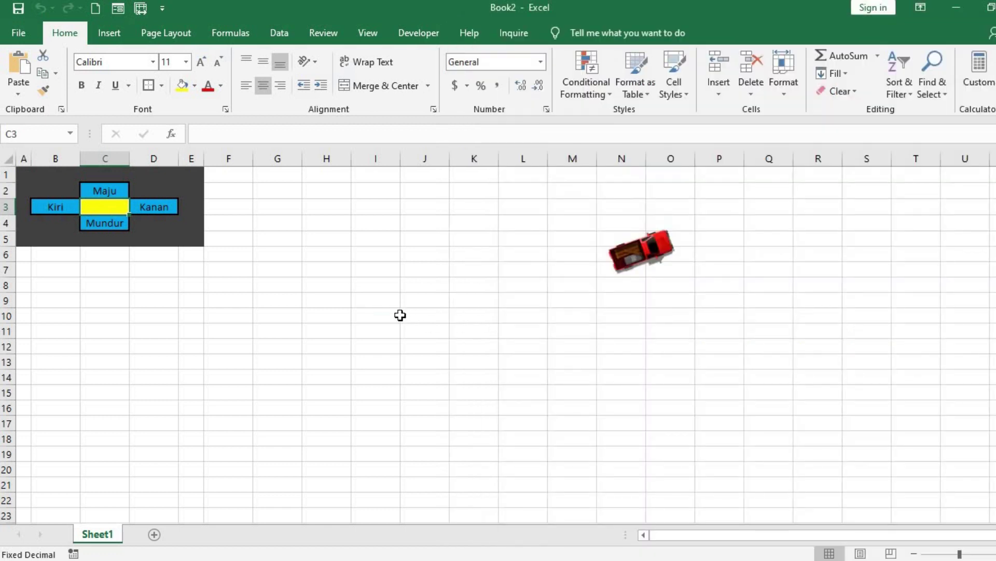
# After one forward test, add a Call Mundur line under the Mundur comment in the C4 branch
pyautogui.press('Up')
pyautogui.press('Up')
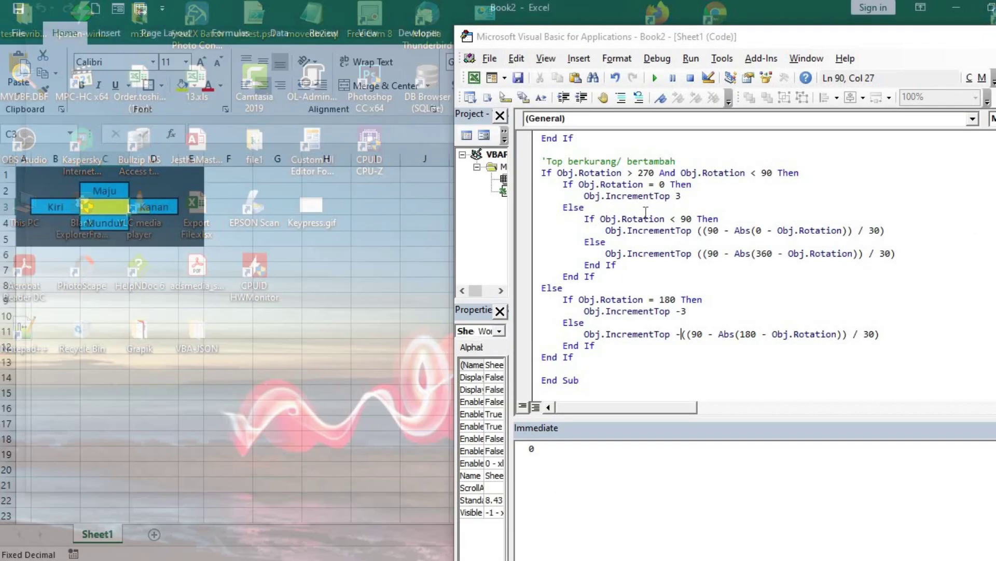
pyautogui.click(305, 509)
pyautogui.scroll(5, 632, 234)
pyautogui.scroll(5, 623, 259)
pyautogui.scroll(5, 612, 287)
pyautogui.click(599, 310)
pyautogui.write('all miu')
pyautogui.press('BackSpace')
pyautogui.press('BackSpace')
pyautogui.press('BackSpace')
pyautogui.press('BackSpace')
pyautogui.write('undur')
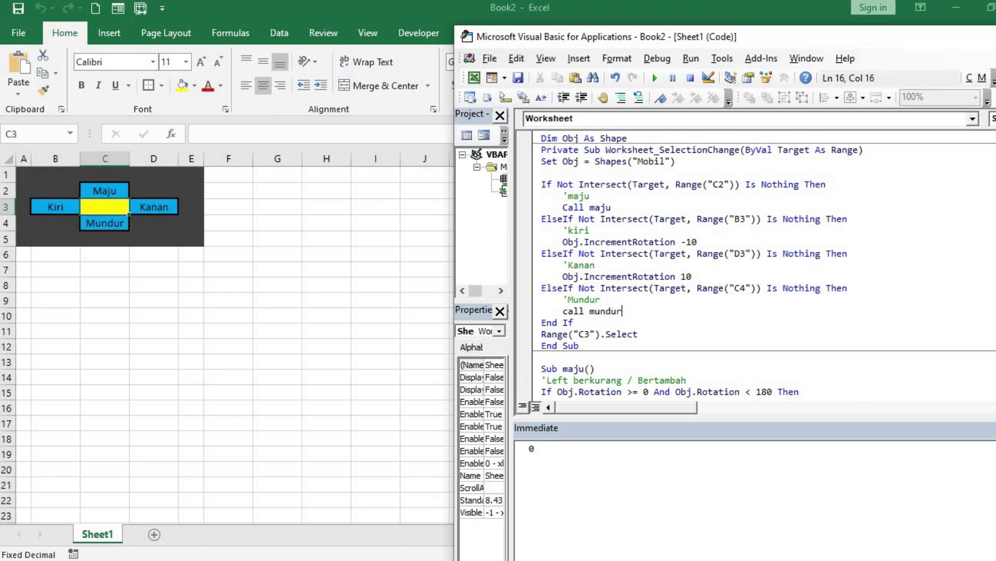
pyautogui.click(574, 323)
# Test the car in Excel, backing up with Down and driving forward with Up while turning
pyautogui.click(166, 224)
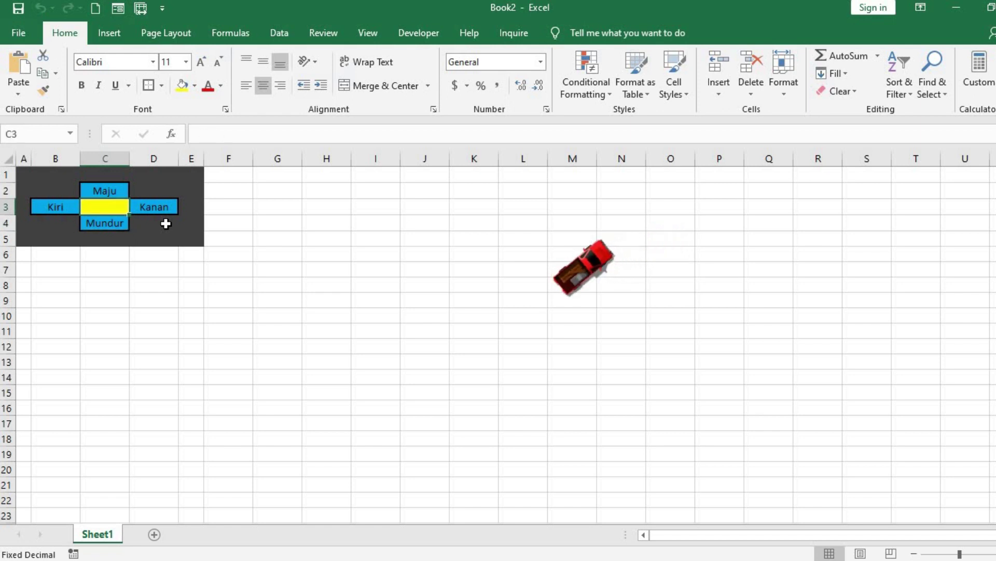
pyautogui.press('Right')
pyautogui.press('Down')
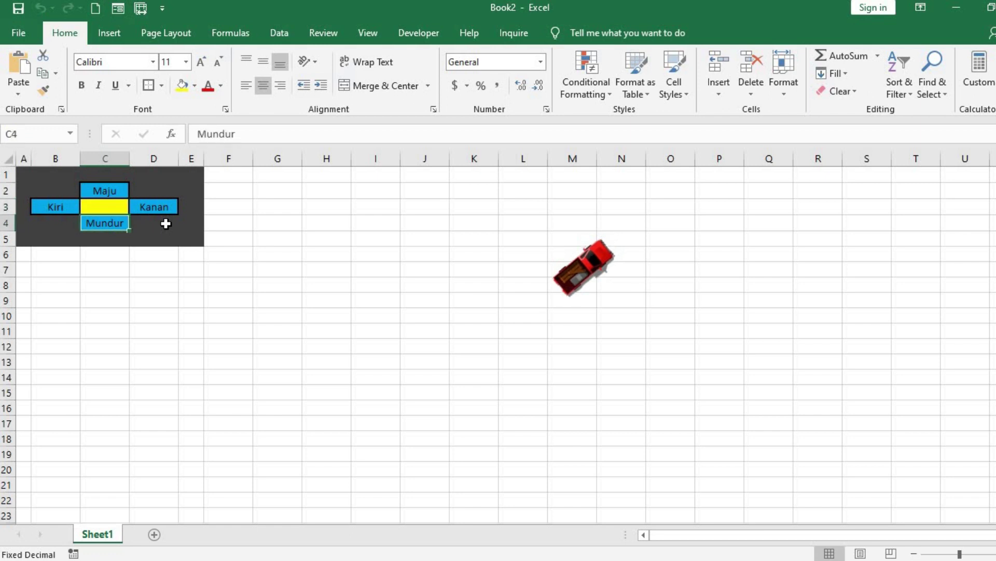
pyautogui.press('Left')
pyautogui.press('Left')
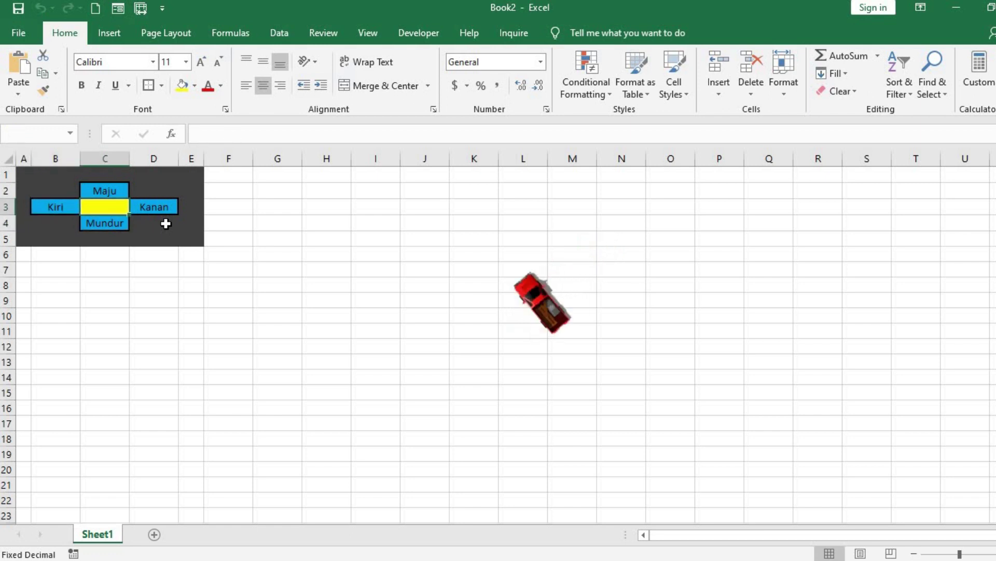
pyautogui.press('Left')
pyautogui.press('Up')
pyautogui.press('Down')
pyautogui.press('Down')
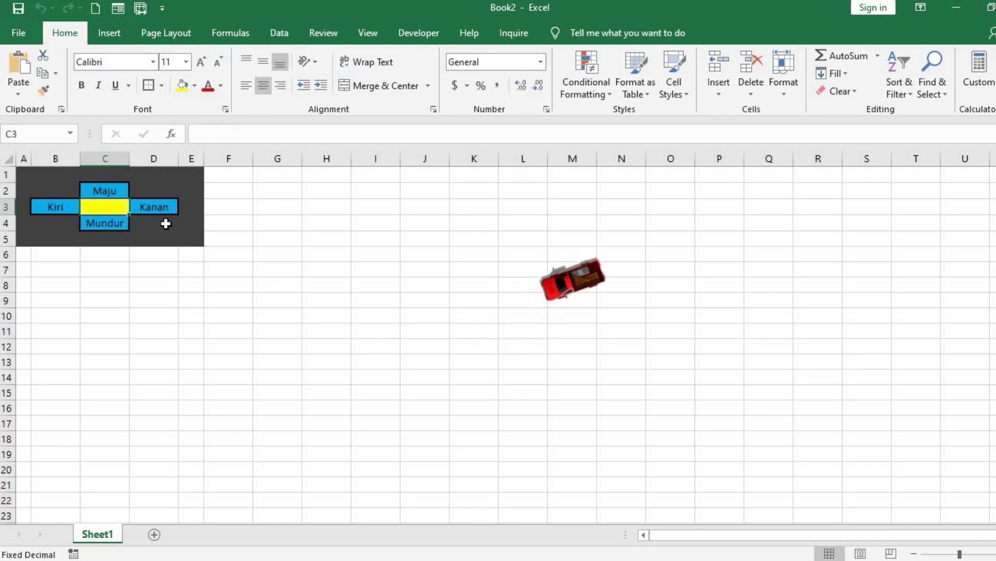
pyautogui.press('Up')
pyautogui.press('Up')
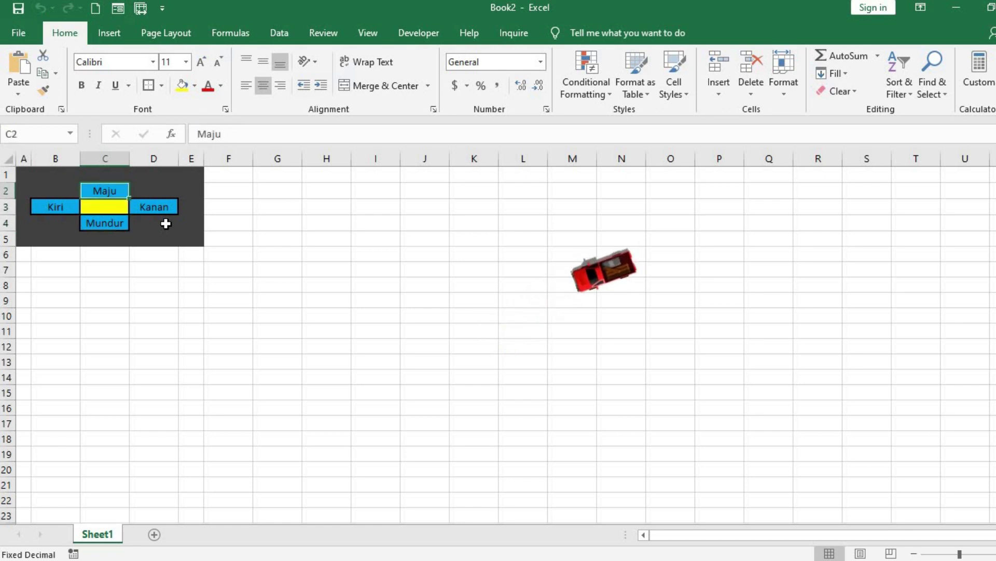
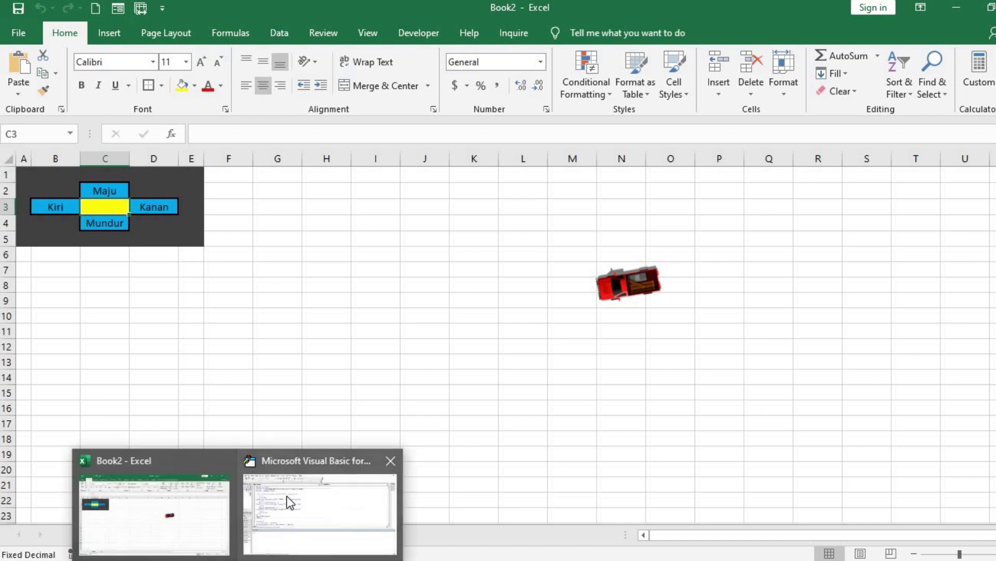
# Declare a new variable Dim Gas As Boolean below the Obj declaration
pyautogui.click(289, 502)
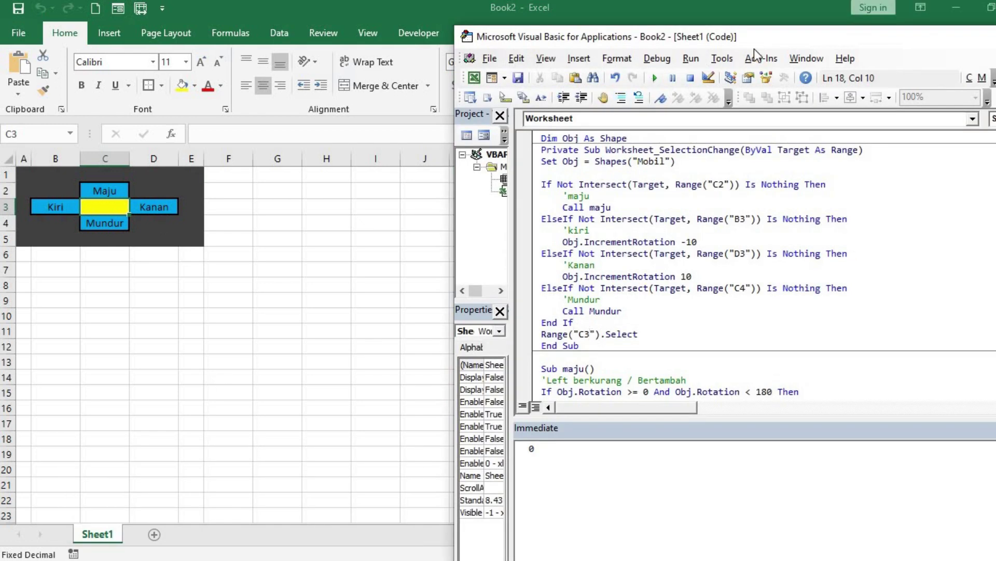
pyautogui.moveTo(681, 37); pyautogui.dragTo(512, 30)
pyautogui.click(483, 130)
pyautogui.press('Return')
pyautogui.write('Dim ')
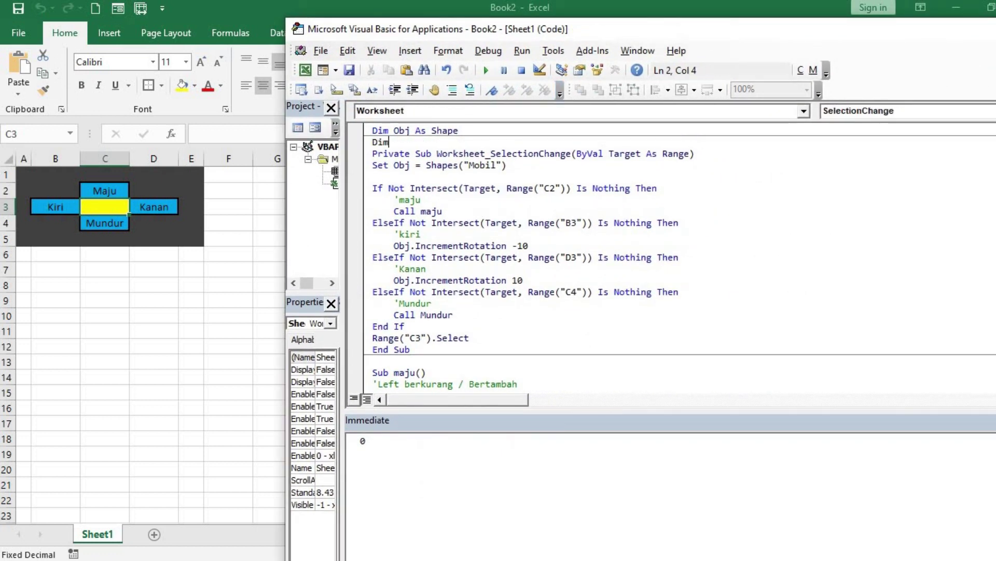
pyautogui.write('Gas As Bo')
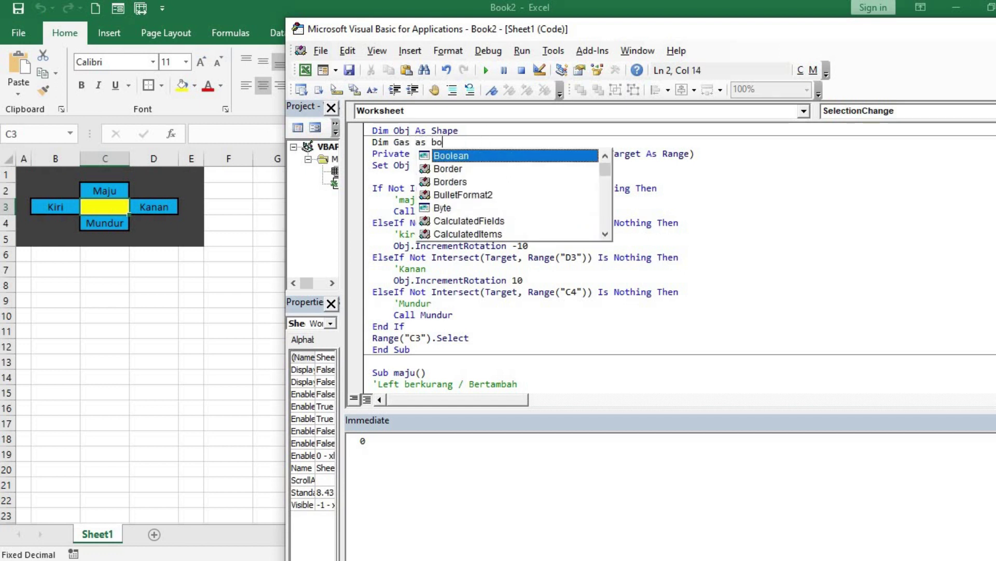
pyautogui.press('Tab')
pyautogui.press('Down')
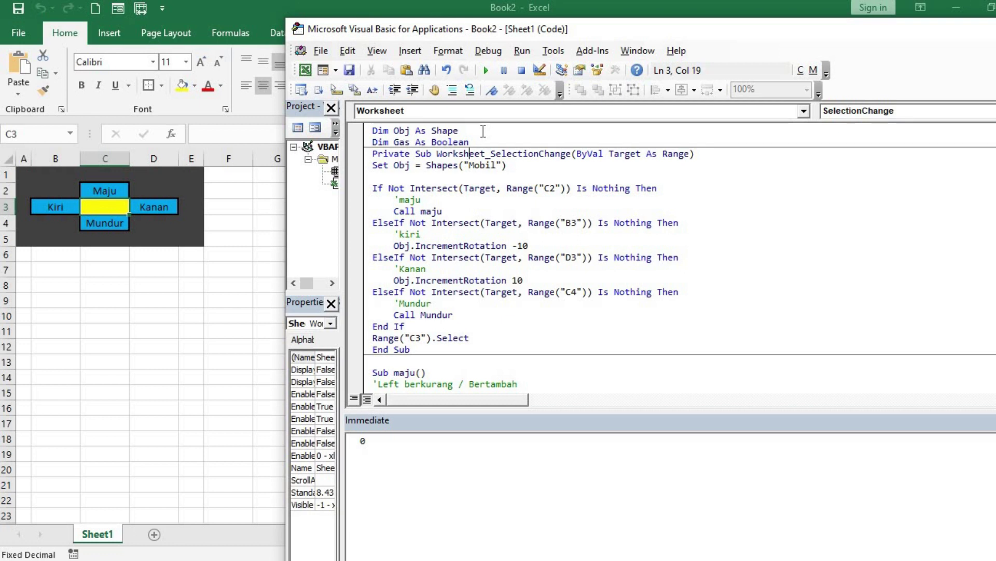
# Add 'If Not Gas Then' under the 'maju comment and indent Call maju beneath it
pyautogui.scroll(-9, 493, 197)
pyautogui.scroll(-6, 487, 229)
pyautogui.scroll(4, 487, 230)
pyautogui.scroll(3, 499, 238)
pyautogui.scroll(7, 519, 249)
pyautogui.scroll(2, 547, 264)
pyautogui.click(456, 203)
pyautogui.press('Return')
pyautogui.write('if not gas ')
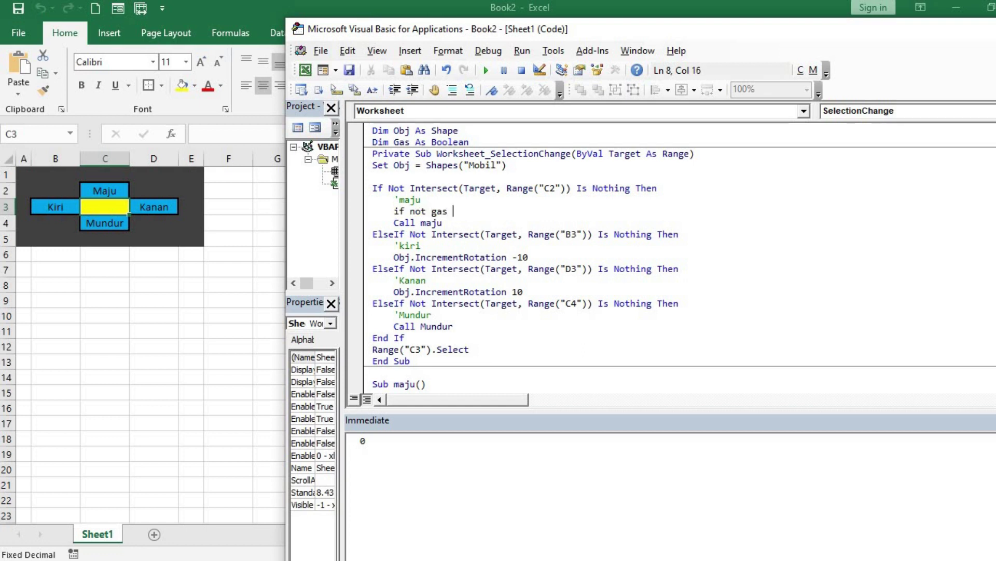
pyautogui.write('then')
pyautogui.press('Down')
pyautogui.press('Left')
pyautogui.press('Left')
pyautogui.press('Left')
pyautogui.press('Home')
pyautogui.press('Tab')
# Set Gas = True inside the If, just before Call maju
pyautogui.press('Up')
pyautogui.press('End')
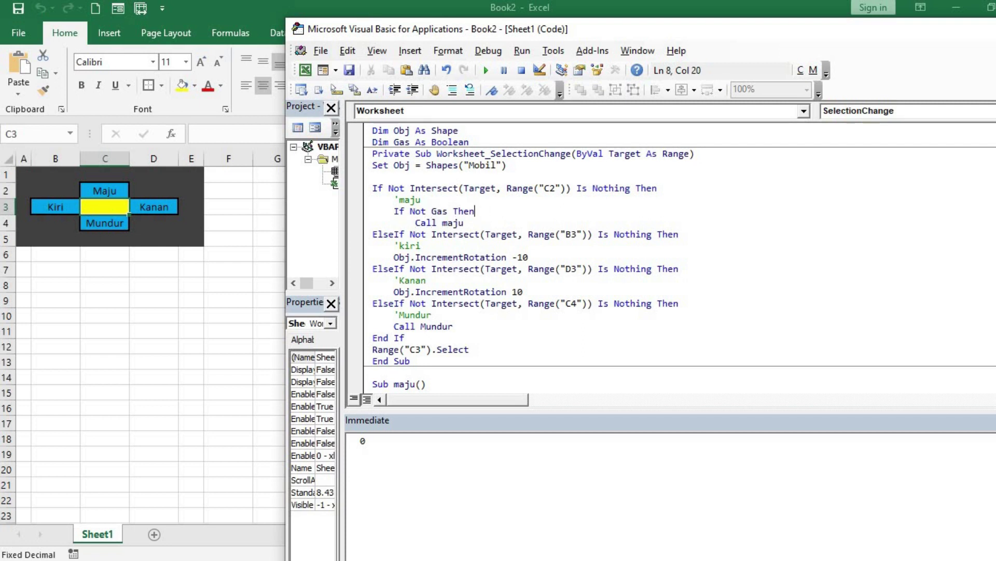
pyautogui.press('Return')
pyautogui.write('gas')
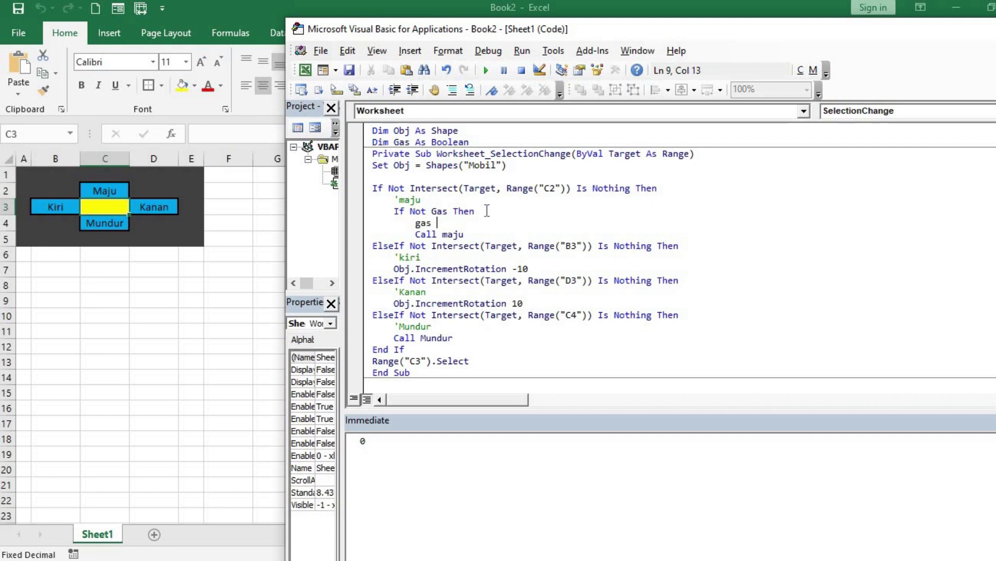
pyautogui.write('=')
pyautogui.press('Down')
pyautogui.press('Tab')
pyautogui.press('Down')
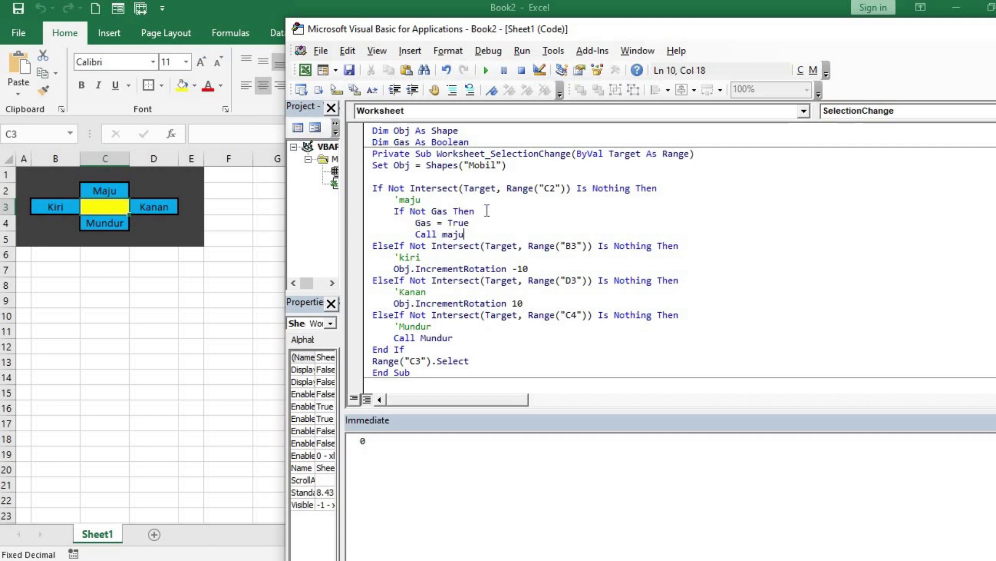
# Add an Else branch setting Gas = False and close the block with End If
pyautogui.press('Return')
pyautogui.press('BackSpace')
pyautogui.write('Else')
pyautogui.press('Return')
pyautogui.write('gas =')
pyautogui.press('Down')
pyautogui.press('Up')
pyautogui.press('Tab')
pyautogui.press('Return')
pyautogui.press('BackSpace')
pyautogui.write('end If')
pyautogui.click(427, 280)
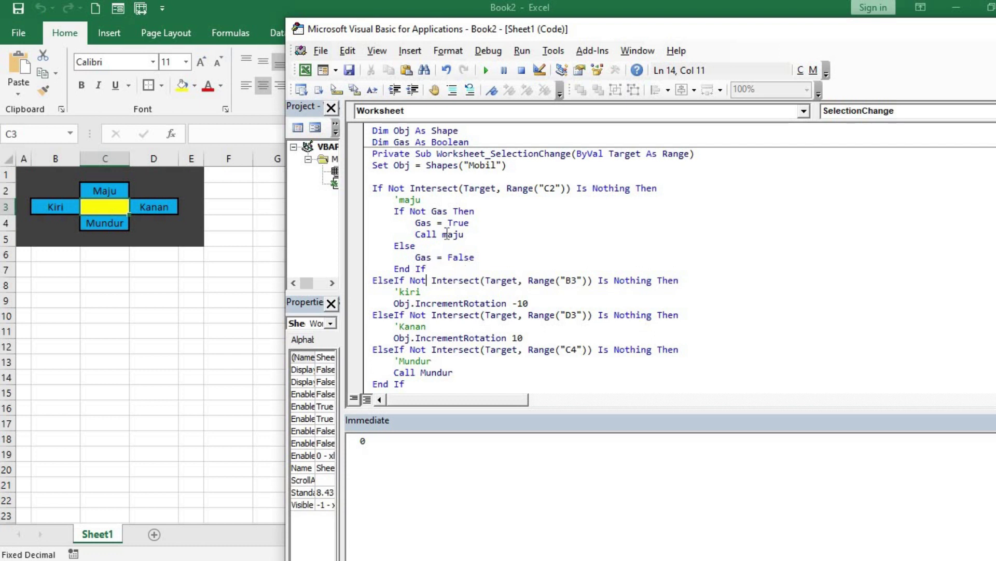
# Under the 'Mundur comment, start an If Not Gas Then block with Gas = True
pyautogui.scroll(-2, 447, 234)
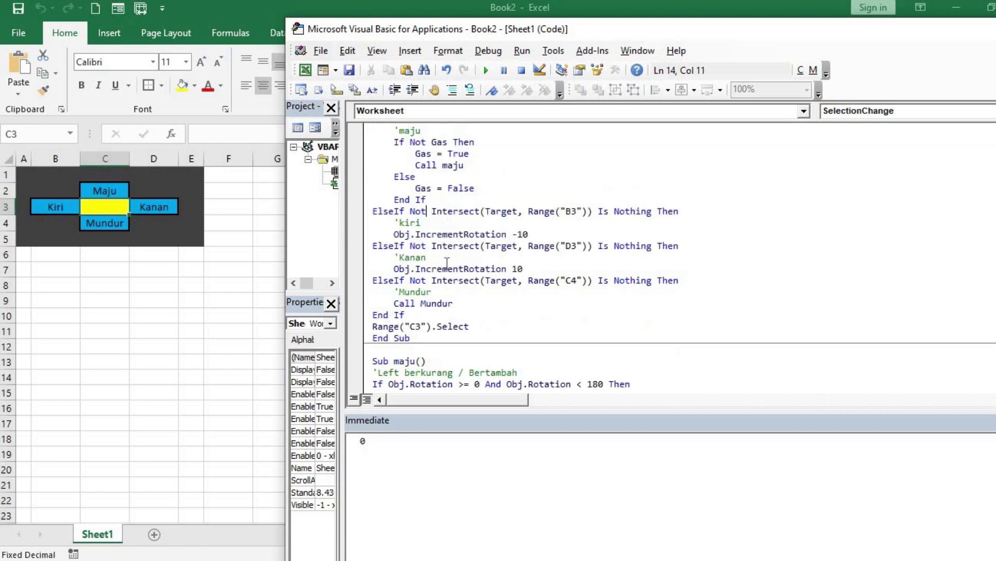
pyautogui.click(451, 292)
pyautogui.press('Return')
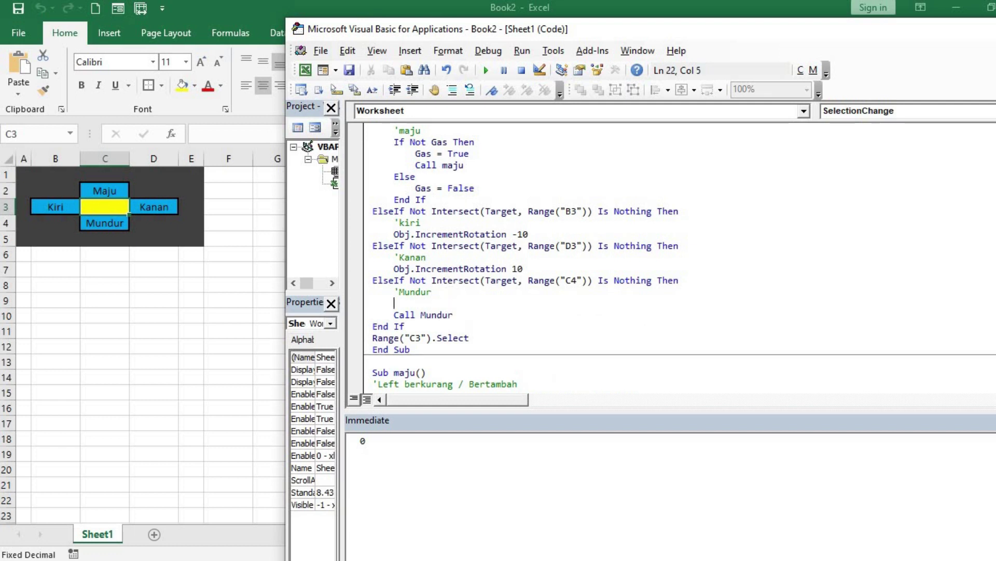
pyautogui.write('ifnot gas then')
pyautogui.press('Return')
pyautogui.write('gas =')
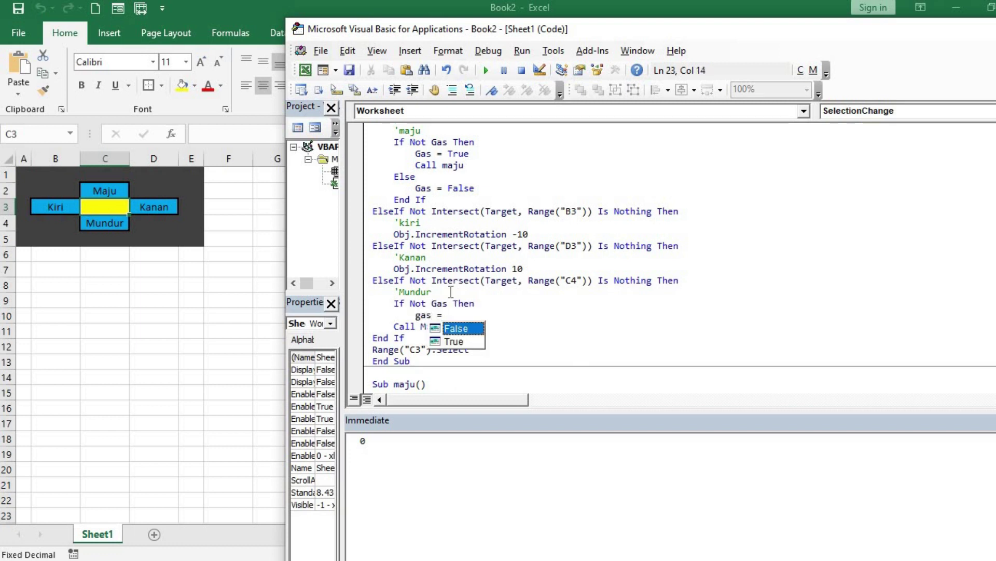
pyautogui.write('t')
pyautogui.press('Tab')
# Indent Call Mundur under the new If Not Gas Then block
pyautogui.press('Down')
pyautogui.press('Left')
pyautogui.press('Left')
pyautogui.press('Tab')
pyautogui.press('BackSpace')
pyautogui.press('BackSpace')
pyautogui.press('Delete')
pyautogui.press('Left')
pyautogui.press('Tab')
pyautogui.press('Right')
pyautogui.press('Right')
pyautogui.press('Right')
pyautogui.press('Right')
pyautogui.press('Right')
pyautogui.press('Right')
pyautogui.press('Return')
pyautogui.press('BackSpace')
# Add Else with Gas = False and a closing End If for the Mundur branch
pyautogui.write('Else')
pyautogui.press('Return')
pyautogui.write('gas')
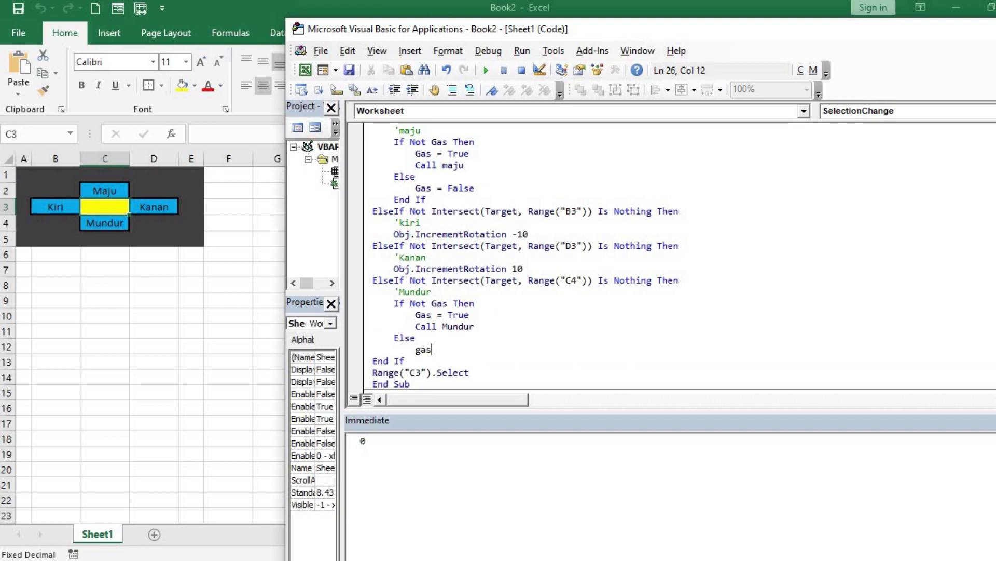
pyautogui.write(' =False')
pyautogui.press('Return')
pyautogui.press('BackSpace')
pyautogui.write('end if')
pyautogui.press('Down')
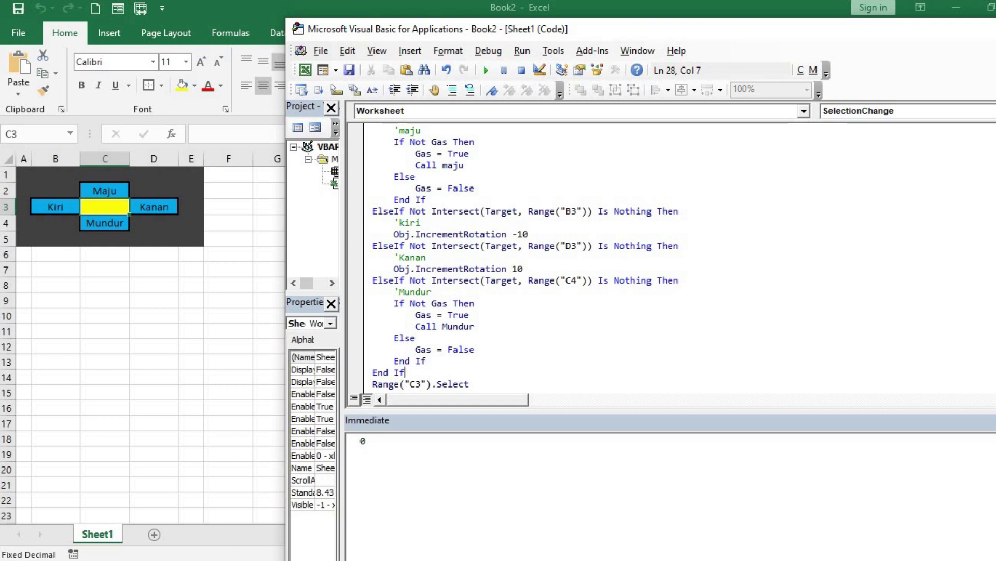
# Insert a blank line in Sub maju after the 'Left berkurang comment
pyautogui.scroll(-5, 454, 295)
pyautogui.scroll(-1, 454, 244)
pyautogui.scroll(-1, 454, 241)
pyautogui.click(556, 188)
pyautogui.press('Return')
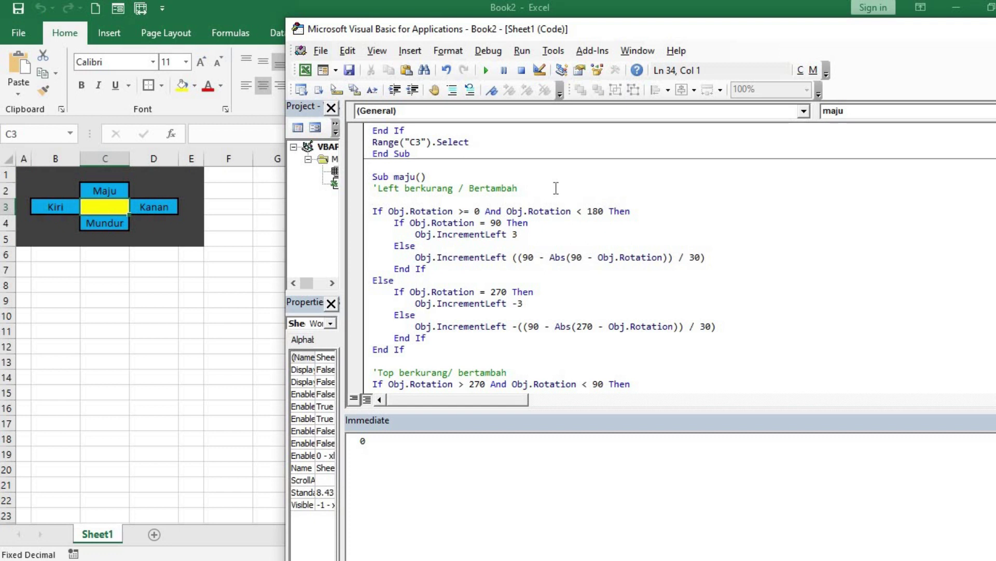
# Make maju loop with a GasMaju: label, then DoEvents and GoTo GasMaju before End Sub
pyautogui.write('Gas')
pyautogui.write('Maju:')
pyautogui.click(557, 244)
pyautogui.scroll(-9, 557, 243)
pyautogui.scroll(-2, 556, 244)
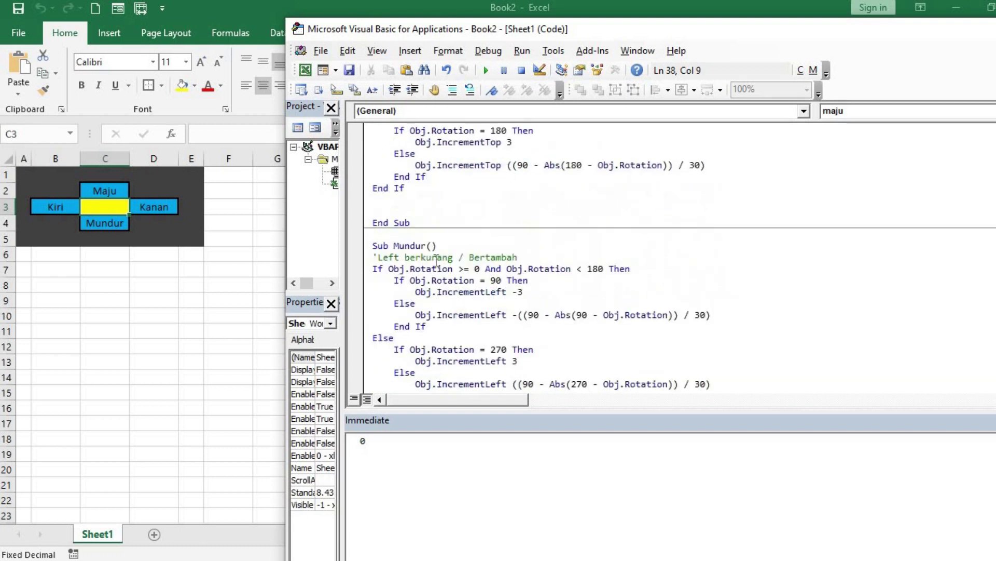
pyautogui.click(425, 212)
pyautogui.write('goto gasmaju')
pyautogui.press('Down')
pyautogui.press('Return')
pyautogui.write('doevents')
pyautogui.press('Up')
# Add a GasMundur: label after Mundur's 'Left berkurang comment
pyautogui.scroll(-2, 451, 215)
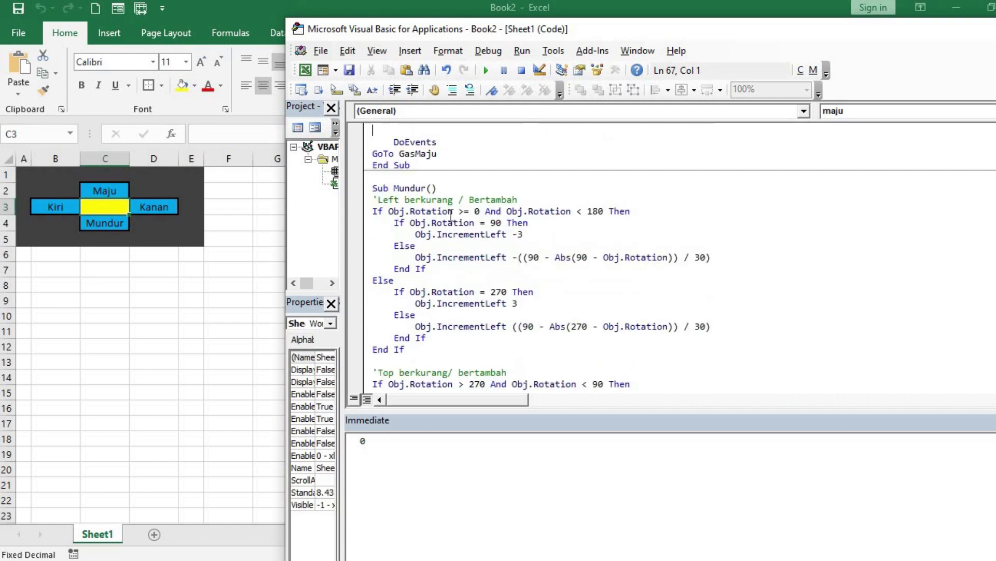
pyautogui.click(527, 200)
pyautogui.press('Return')
pyautogui.write('gasmundur')
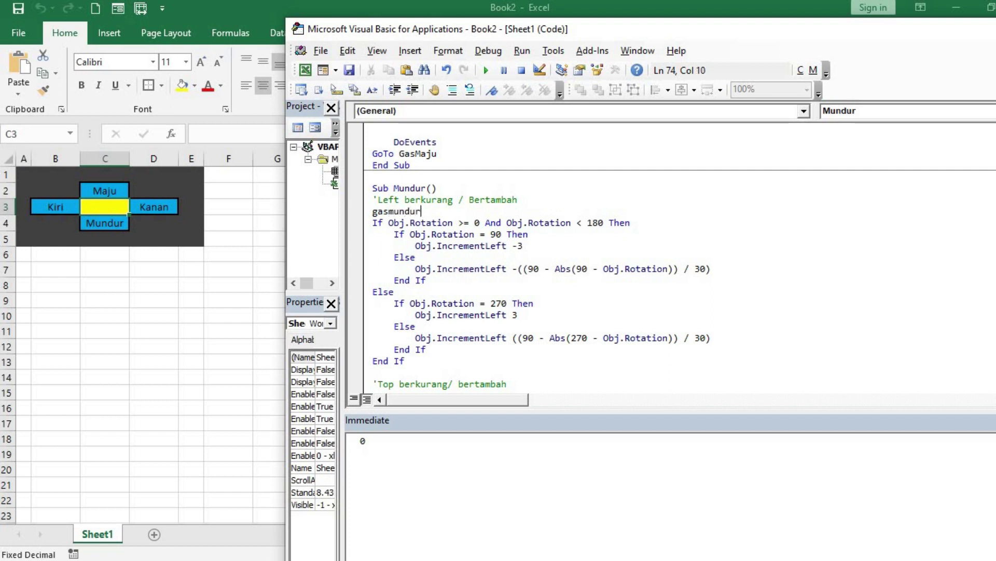
pyautogui.write(':')
pyautogui.press('Down')
pyautogui.moveTo(377, 211); pyautogui.dragTo(388, 211)
pyautogui.write('GasM')
pyautogui.click(426, 234)
# Add DoEvents and GoTo GasMundur just before Mundur's End Sub
pyautogui.scroll(-7, 434, 256)
pyautogui.click(413, 362)
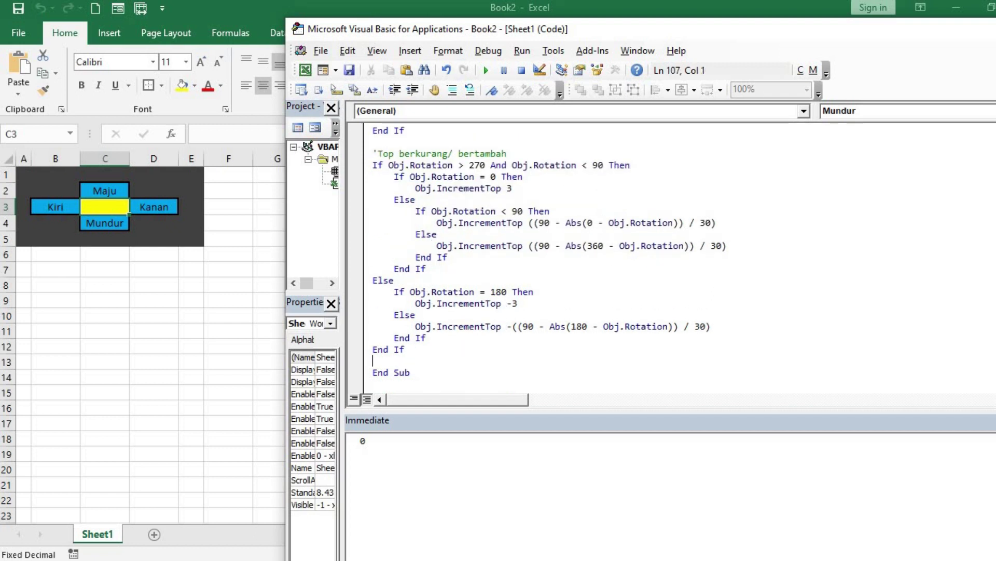
pyautogui.press('Return')
pyautogui.write('g')
pyautogui.press('BackSpace')
pyautogui.write('goto gas s')
pyautogui.press('BackSpace')
pyautogui.press('BackSpace')
pyautogui.write('mundur')
pyautogui.click(394, 360)
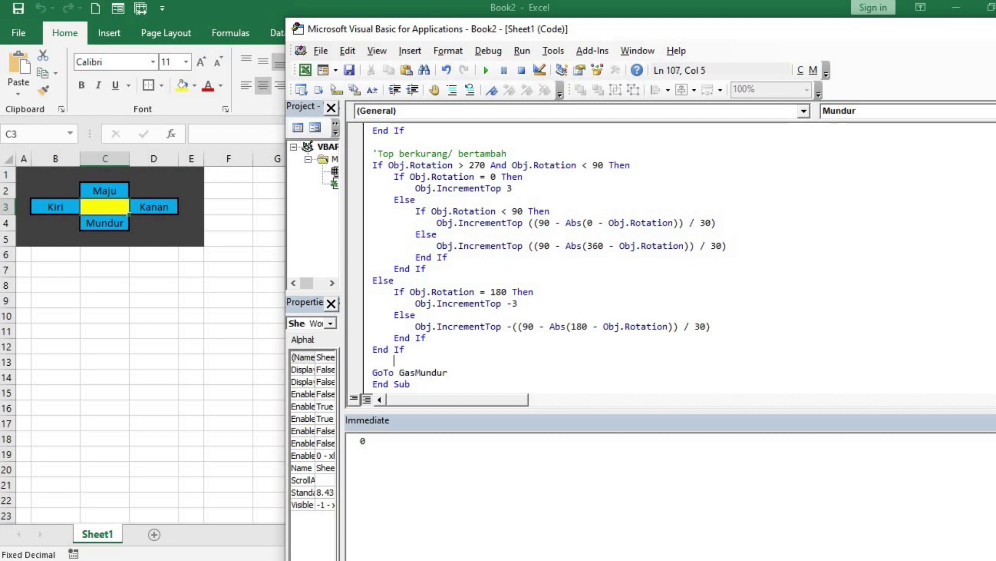
pyautogui.write('doevents')
pyautogui.press('Down')
# Select Maju to drive the car to the left edge, then Reset the running macro
pyautogui.click(109, 208)
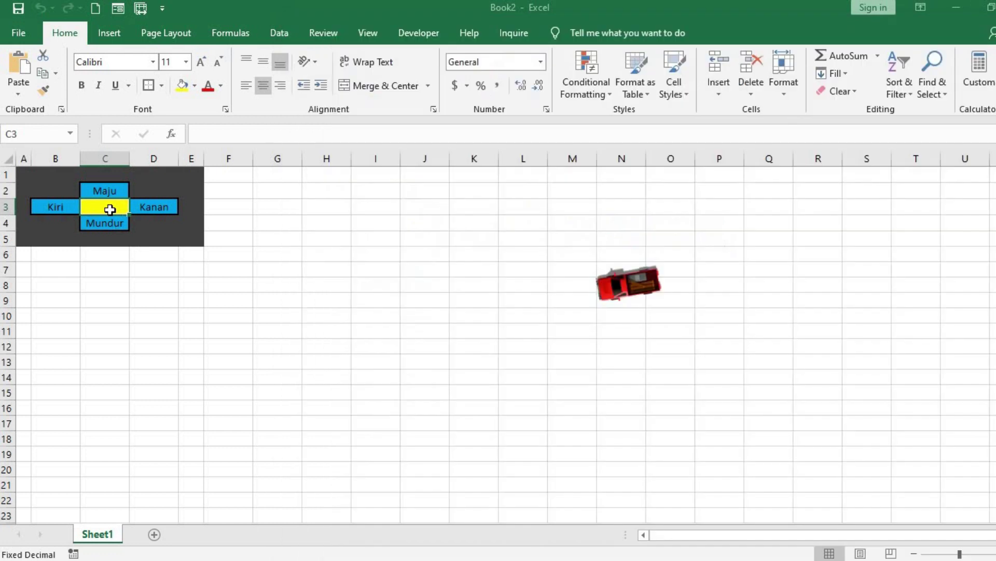
pyautogui.press('Up')
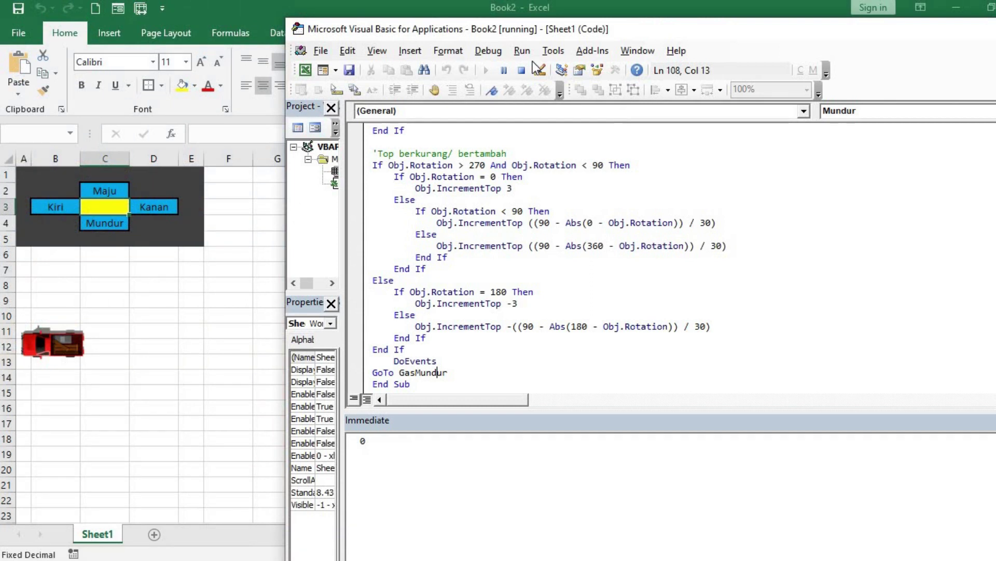
pyautogui.click(521, 70)
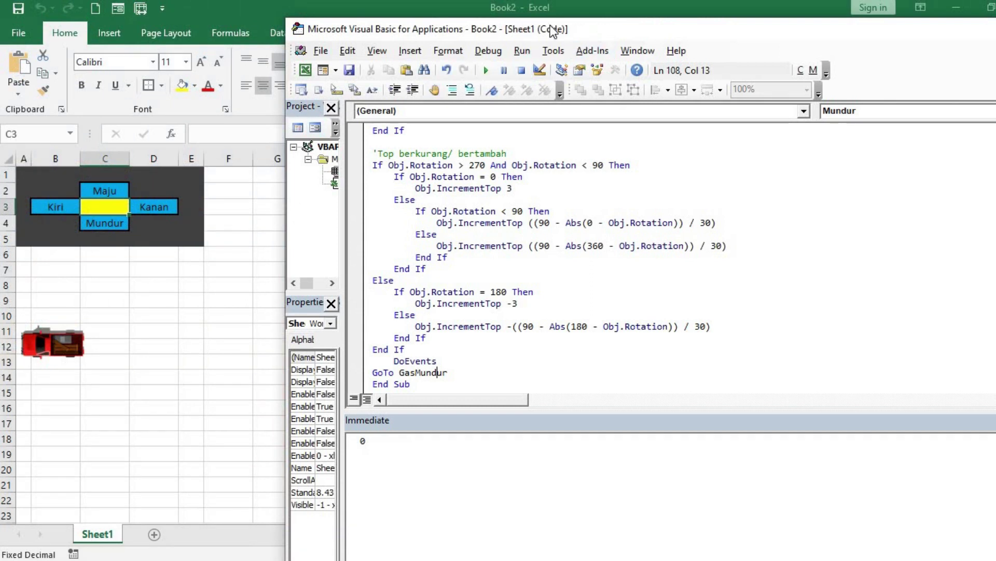
pyautogui.moveTo(550, 25); pyautogui.dragTo(478, 19)
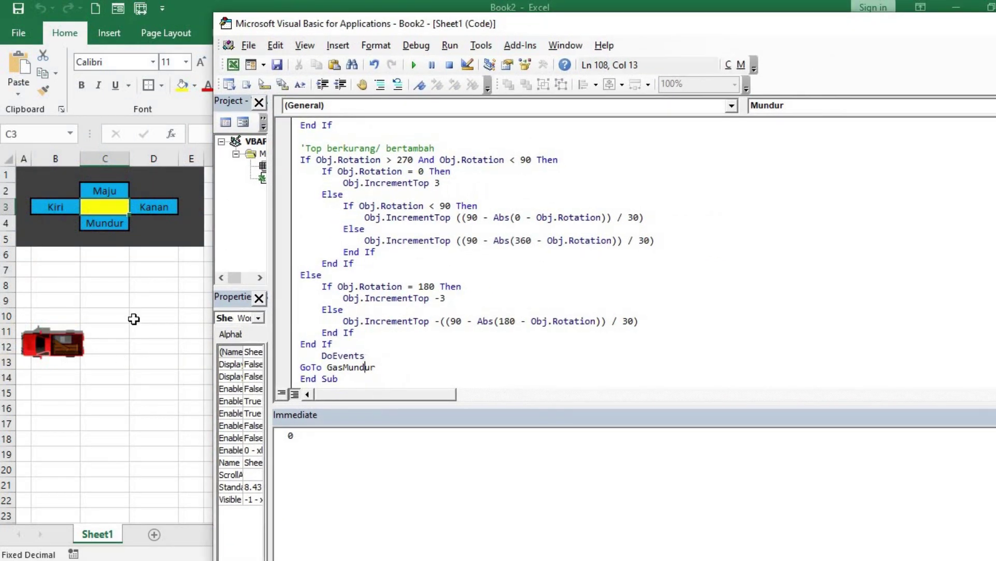
# Add a For i = 1 To … Next delay loop before DoEvents in Sub maju
pyautogui.scroll(4, 408, 351)
pyautogui.scroll(10, 401, 340)
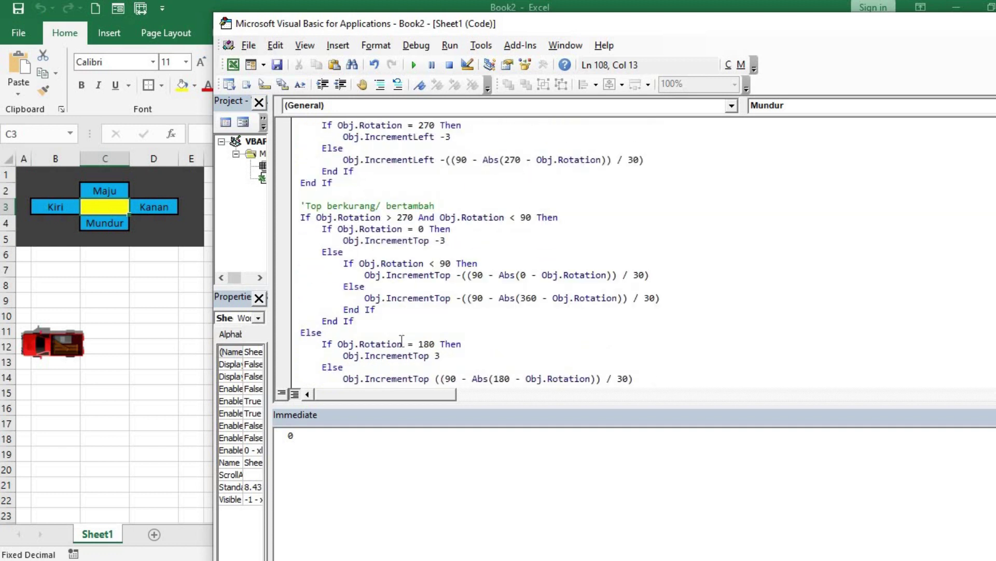
pyautogui.scroll(10, 401, 340)
pyautogui.scroll(3, 384, 333)
pyautogui.scroll(3, 384, 332)
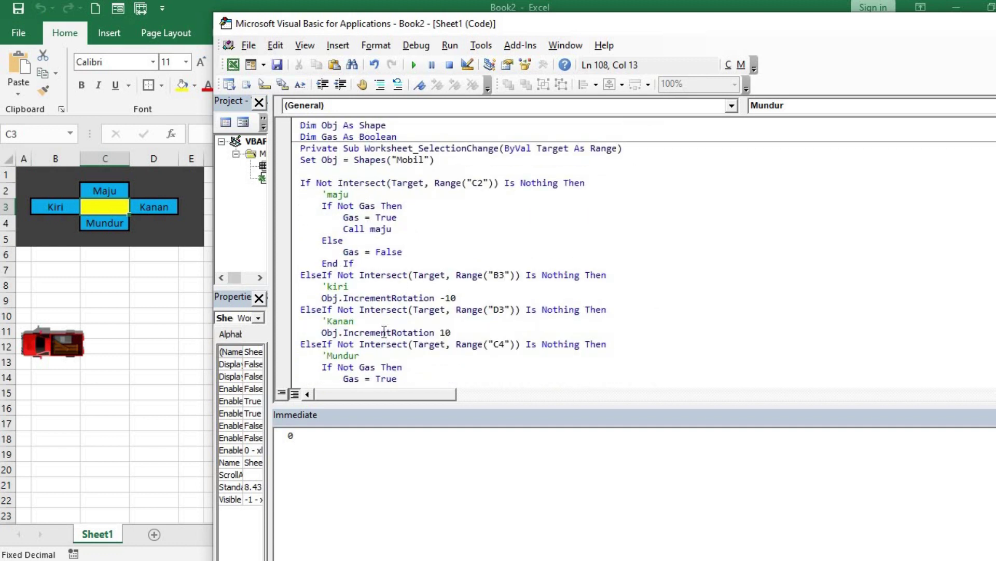
pyautogui.scroll(-9, 381, 305)
pyautogui.scroll(-4, 380, 306)
pyautogui.scroll(-5, 376, 291)
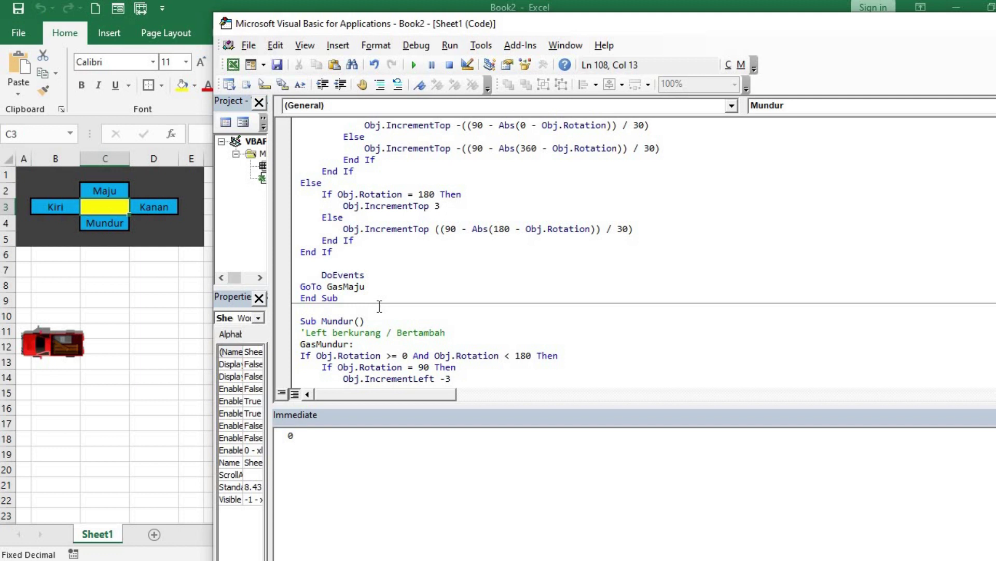
pyautogui.click(373, 264)
pyautogui.write('for')
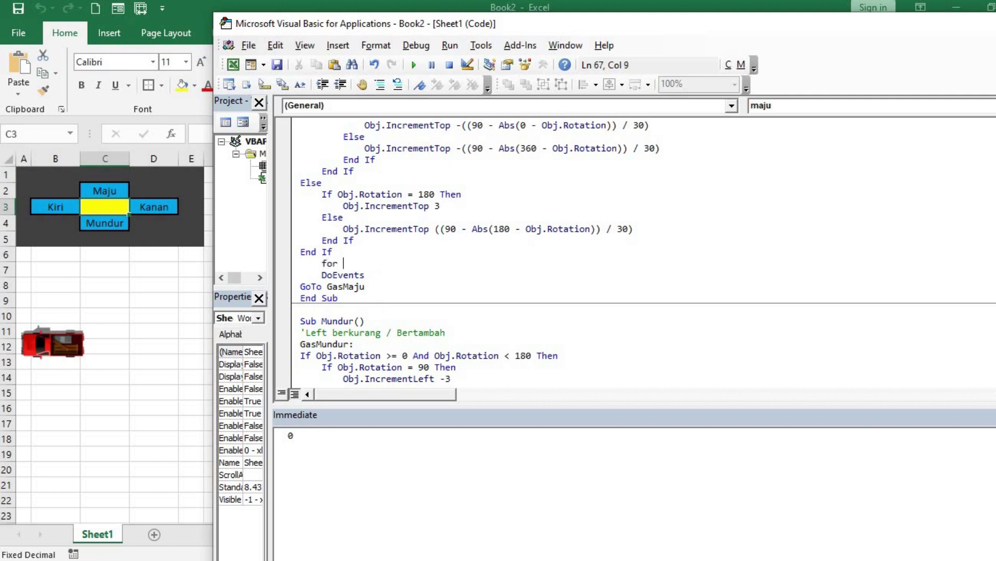
pyautogui.write('i=1 to ')
pyautogui.write('70000')
pyautogui.write('00:')
pyautogui.write('next')
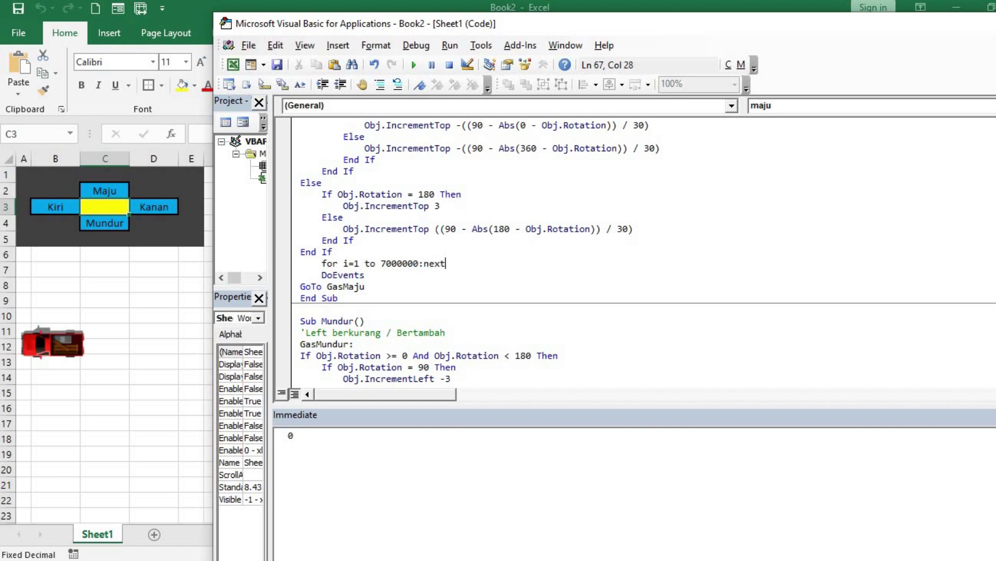
pyautogui.press('Down')
# Add a For i = 1 To 7000000: Next delay to Mundur, then select Mundur to reverse the car
pyautogui.scroll(-7, 394, 320)
pyautogui.scroll(-4, 393, 327)
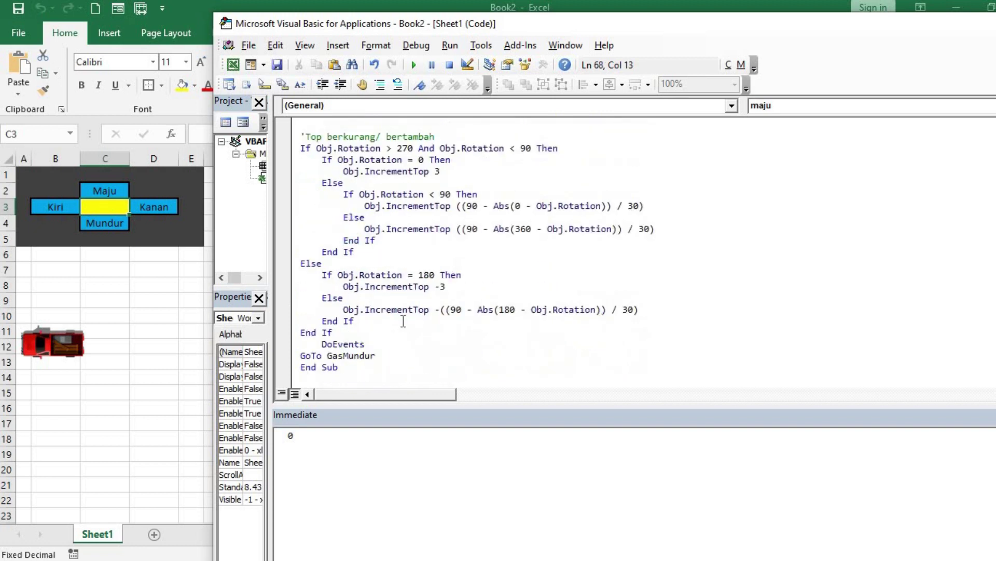
pyautogui.click(390, 337)
pyautogui.press('Return')
pyautogui.press('Tab')
pyautogui.write('for ')
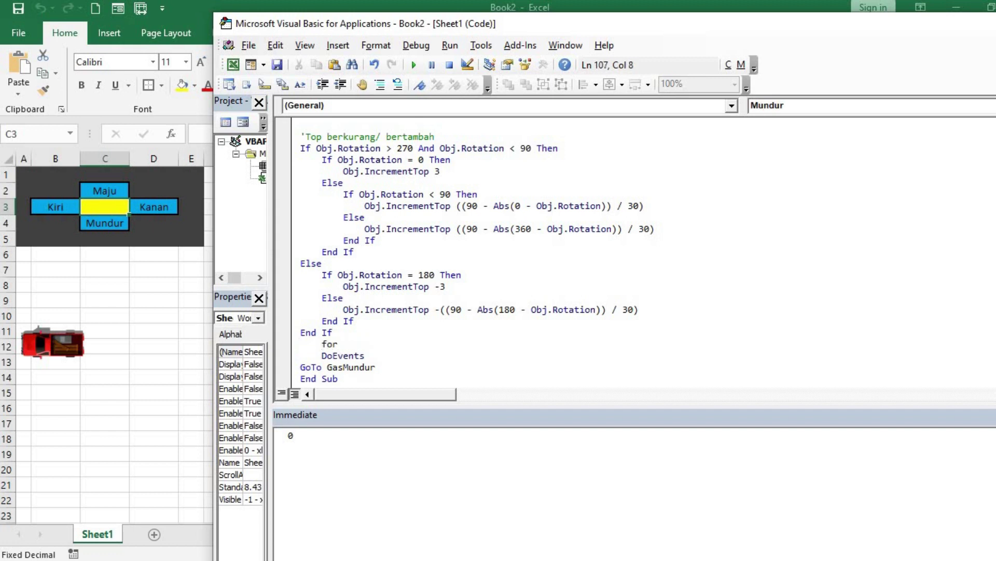
pyautogui.write('i')
pyautogui.write('=1 to 8')
pyautogui.press('BackSpace')
pyautogui.write('7000000:next')
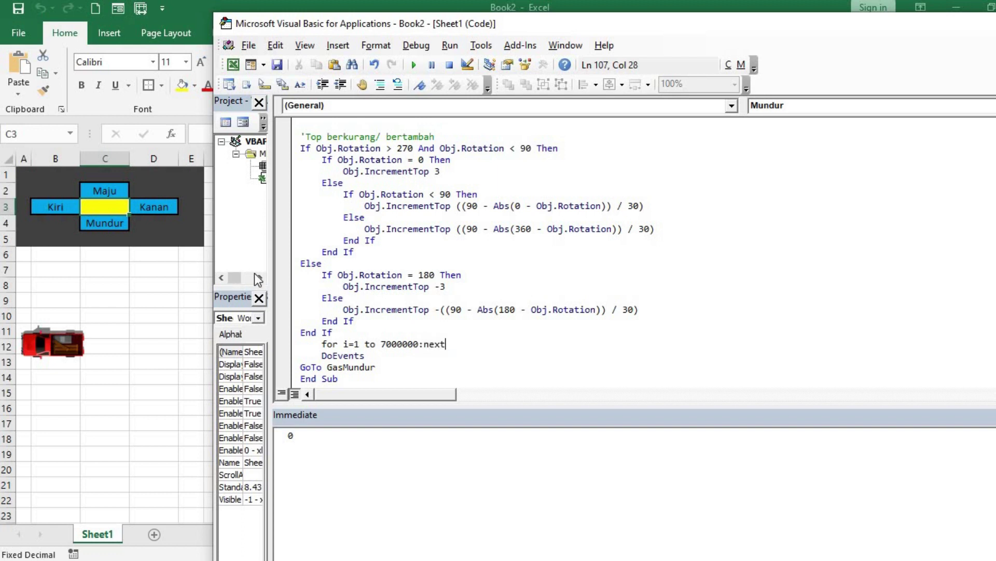
pyautogui.click(114, 215)
pyautogui.click(116, 217)
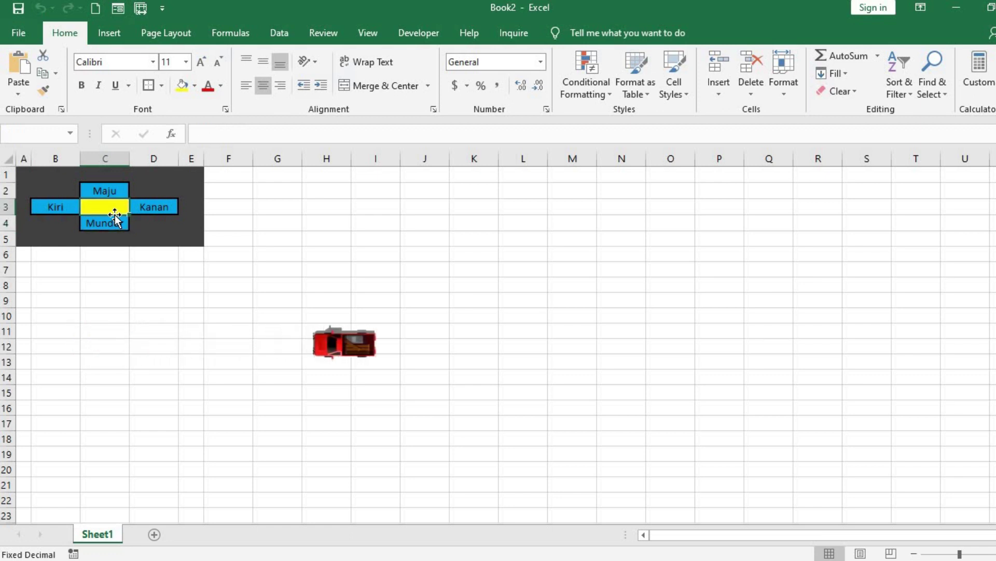
# Select Maju to drive the car back to the left edge, then bring up the VBA editor
pyautogui.press('Up')
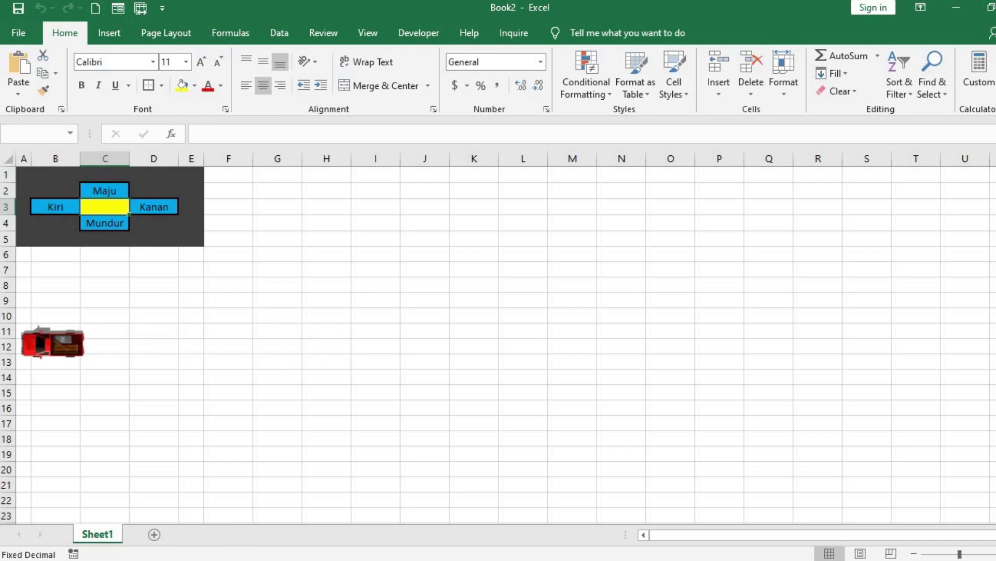
pyautogui.click(318, 509)
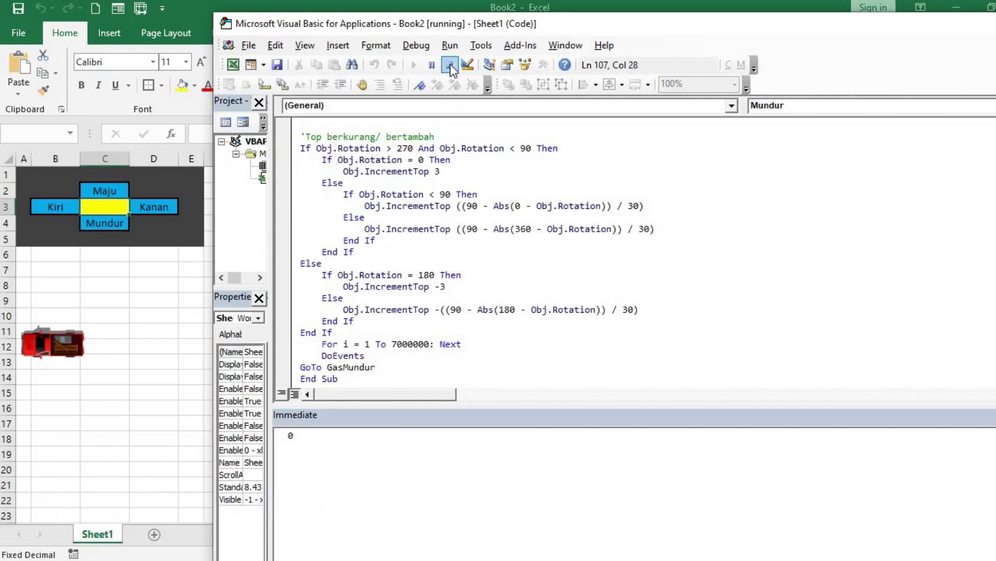
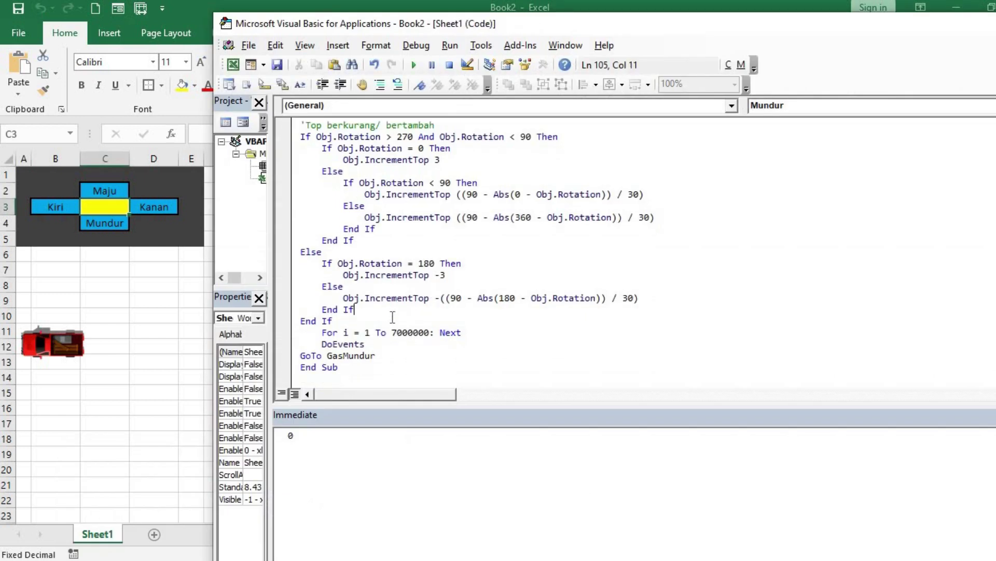
# Add new lines before the Mundur and maju delay loops for the 'If Not Gas Then Exit Sub' check
pyautogui.press('Return')
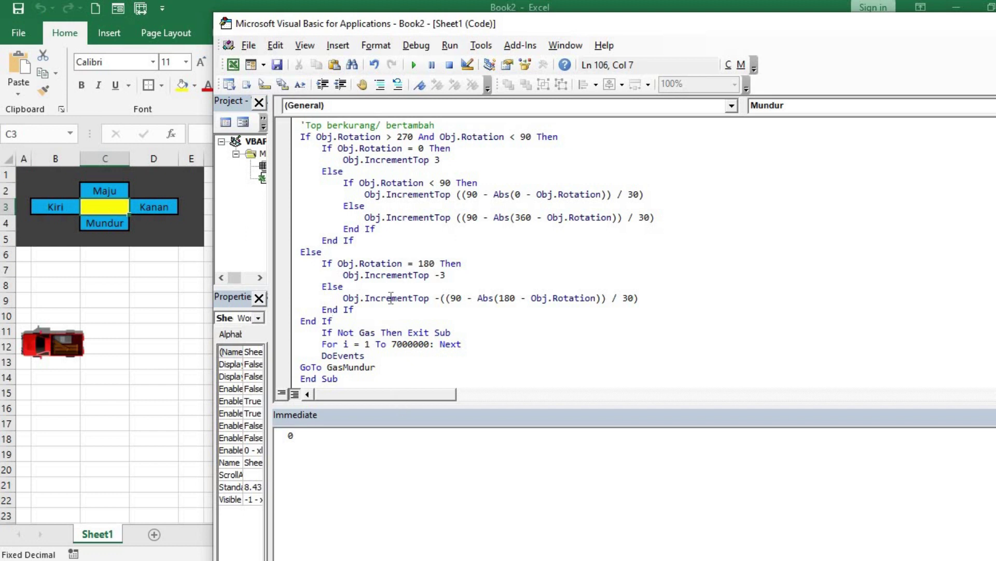
pyautogui.scroll(7, 391, 298)
pyautogui.scroll(5, 388, 296)
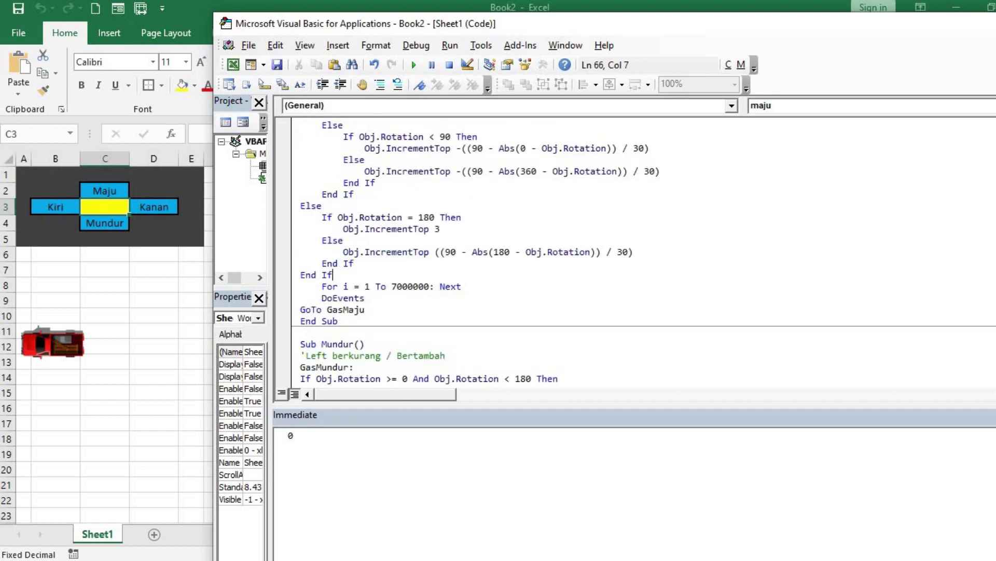
pyautogui.press('Return')
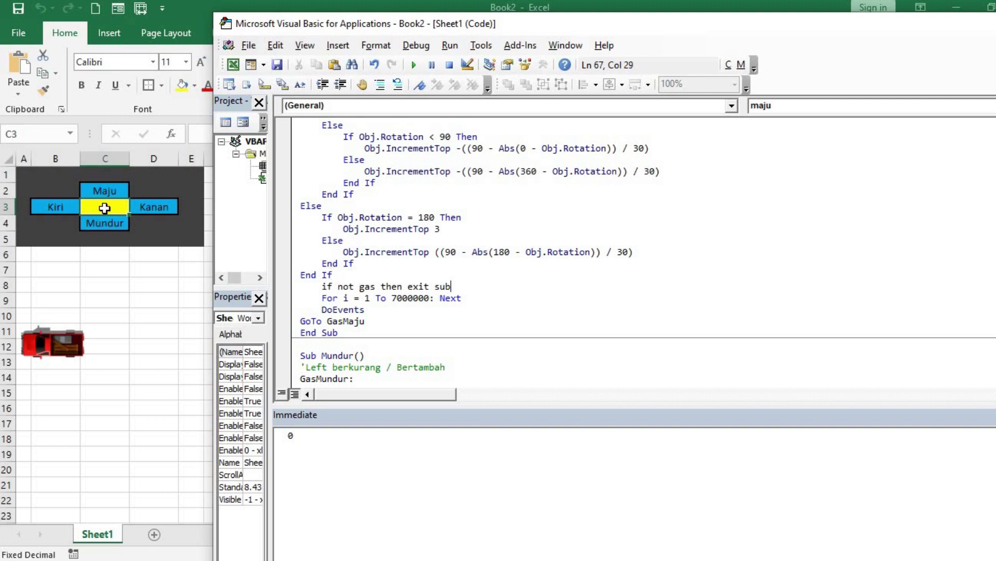
# Drive the red car forward via the Maju cell C2, then reverse it via Mundur C4
pyautogui.click(104, 208)
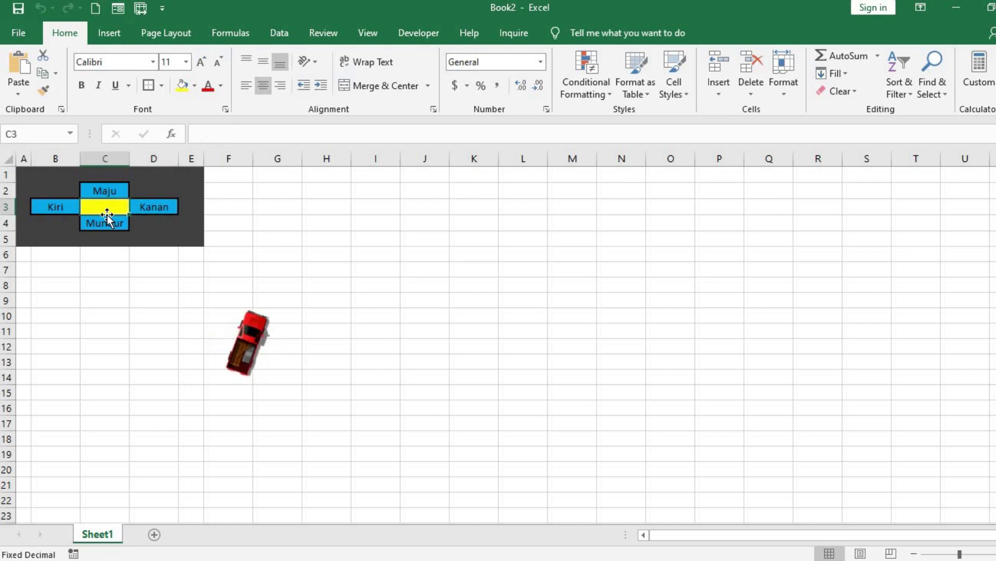
pyautogui.press('Up')
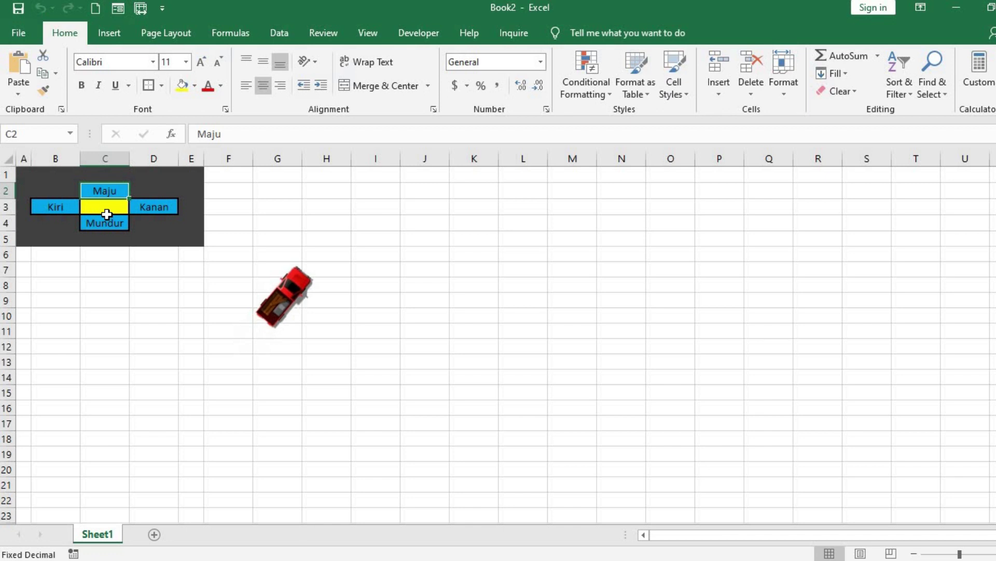
pyautogui.press('Down')
pyautogui.press('Down')
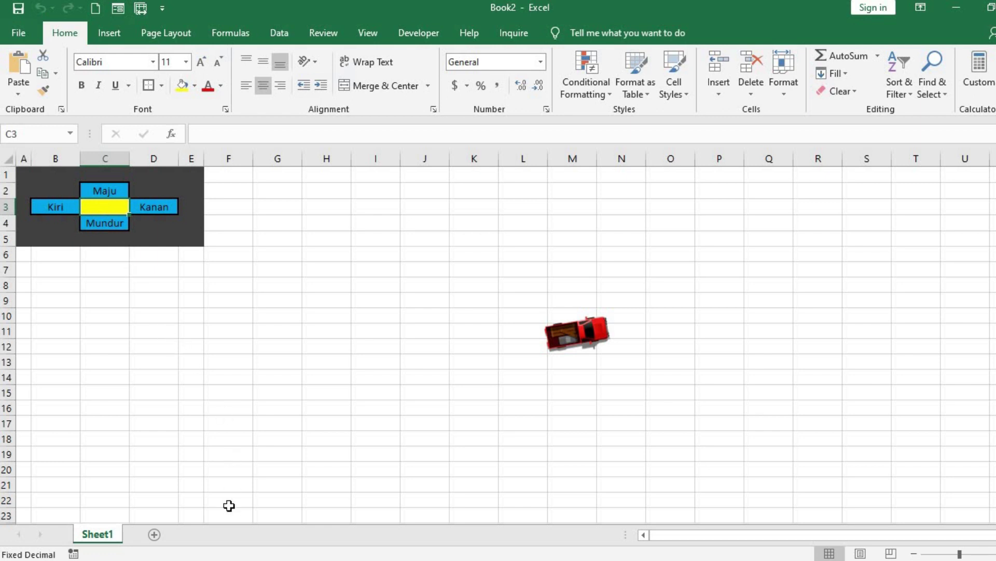
# Show the Sheet1 Worksheet_SelectionChange code from the module top, with the editor window shifted right
pyautogui.click(306, 519)
pyautogui.scroll(5, 460, 279)
pyautogui.scroll(5, 459, 278)
pyautogui.scroll(1, 459, 278)
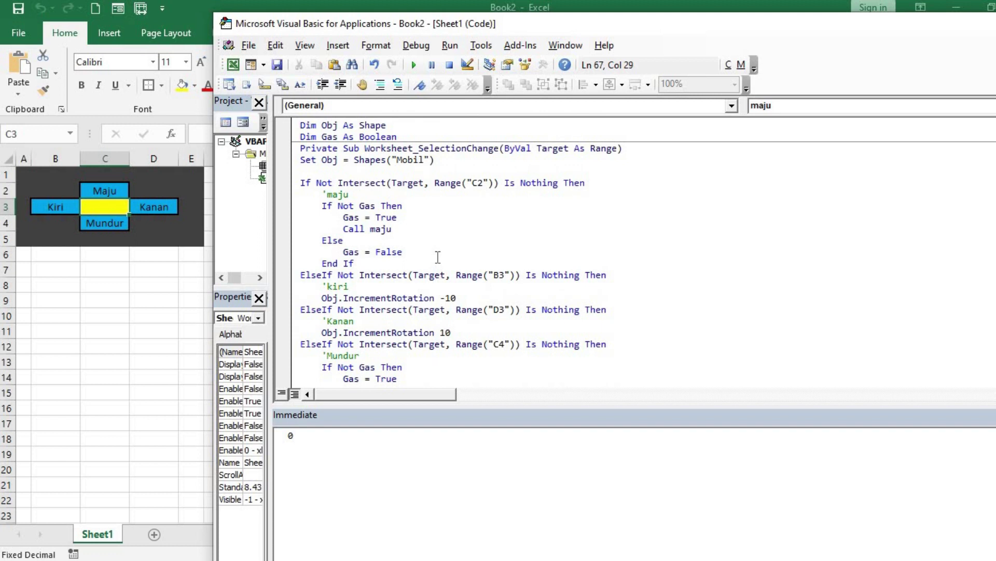
pyautogui.moveTo(556, 30); pyautogui.dragTo(629, 30)
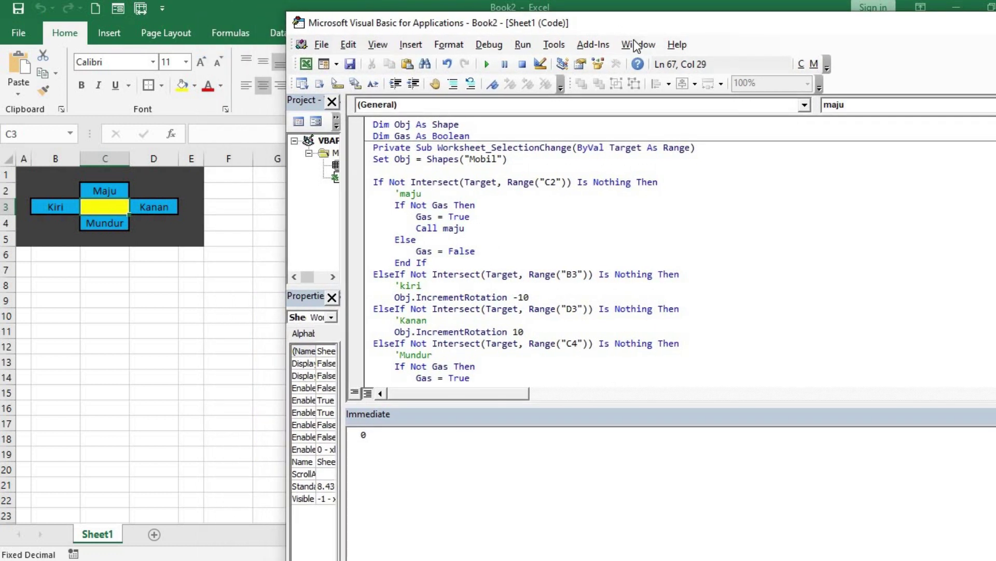